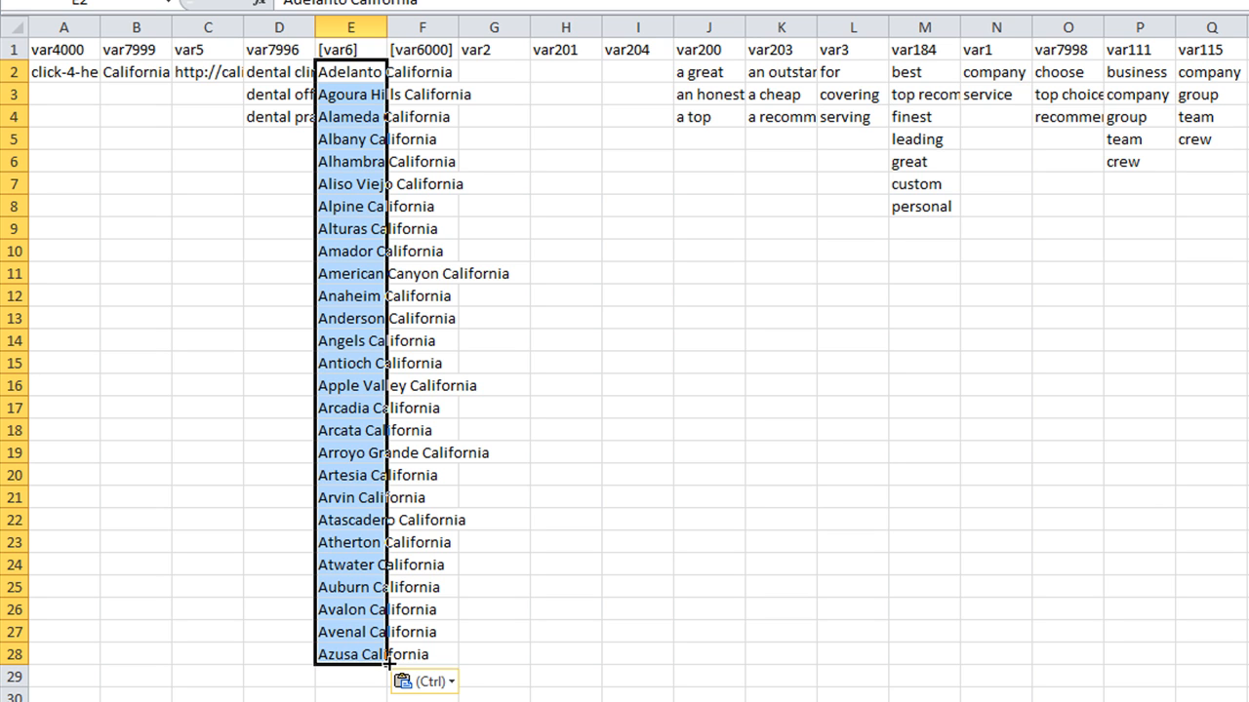
Fill the California city list from column E across into the [var6000] column and autofit columns F through I
drag(388, 663, 429, 663)
click(667, 681)
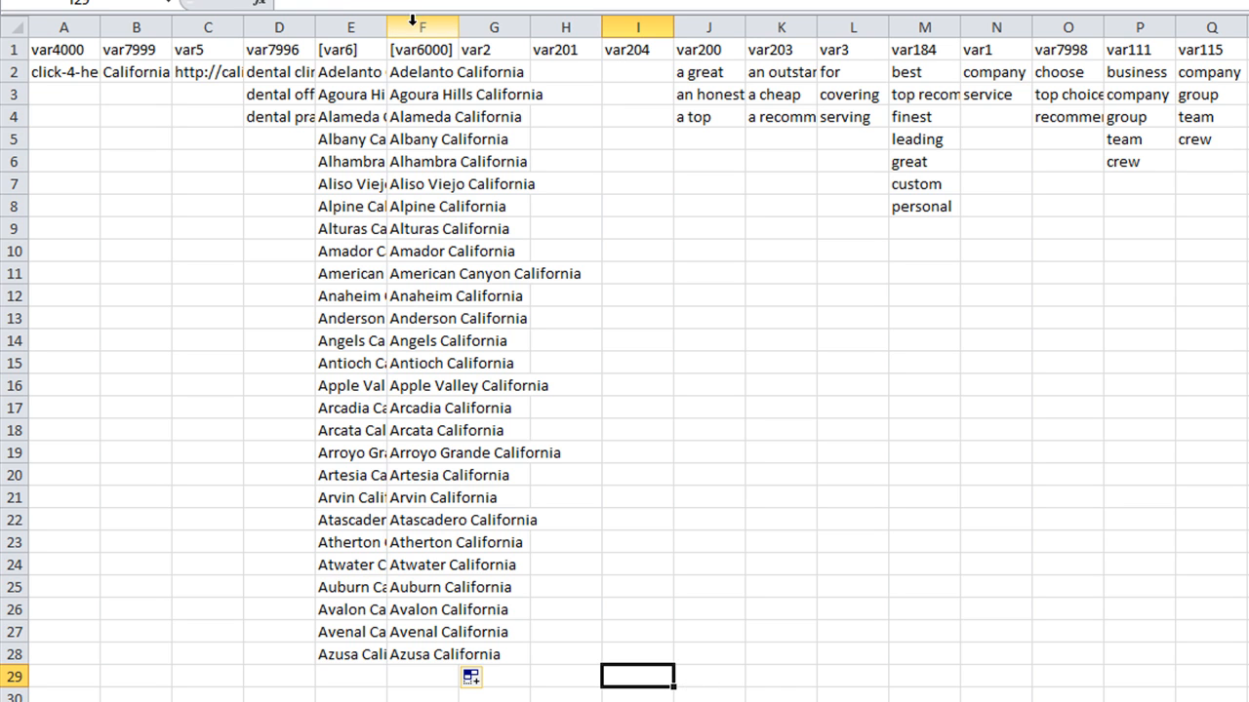
drag(413, 19, 628, 23)
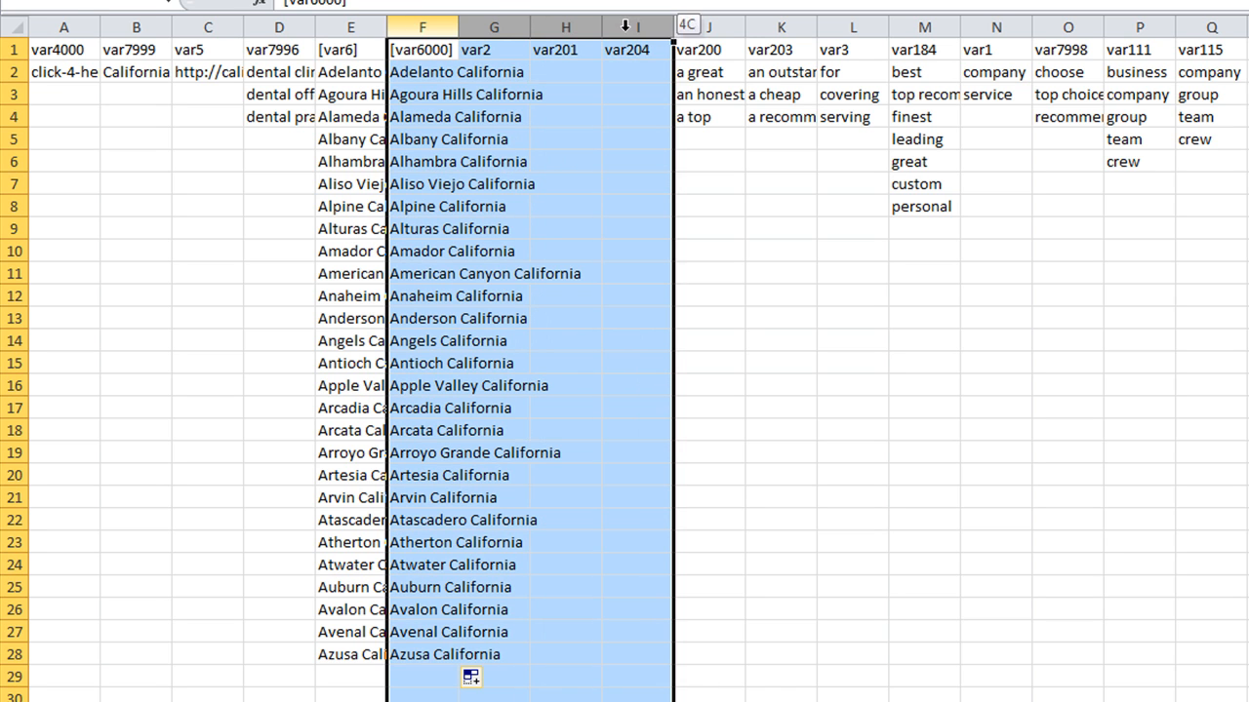
double_click(462, 26)
click(1176, 435)
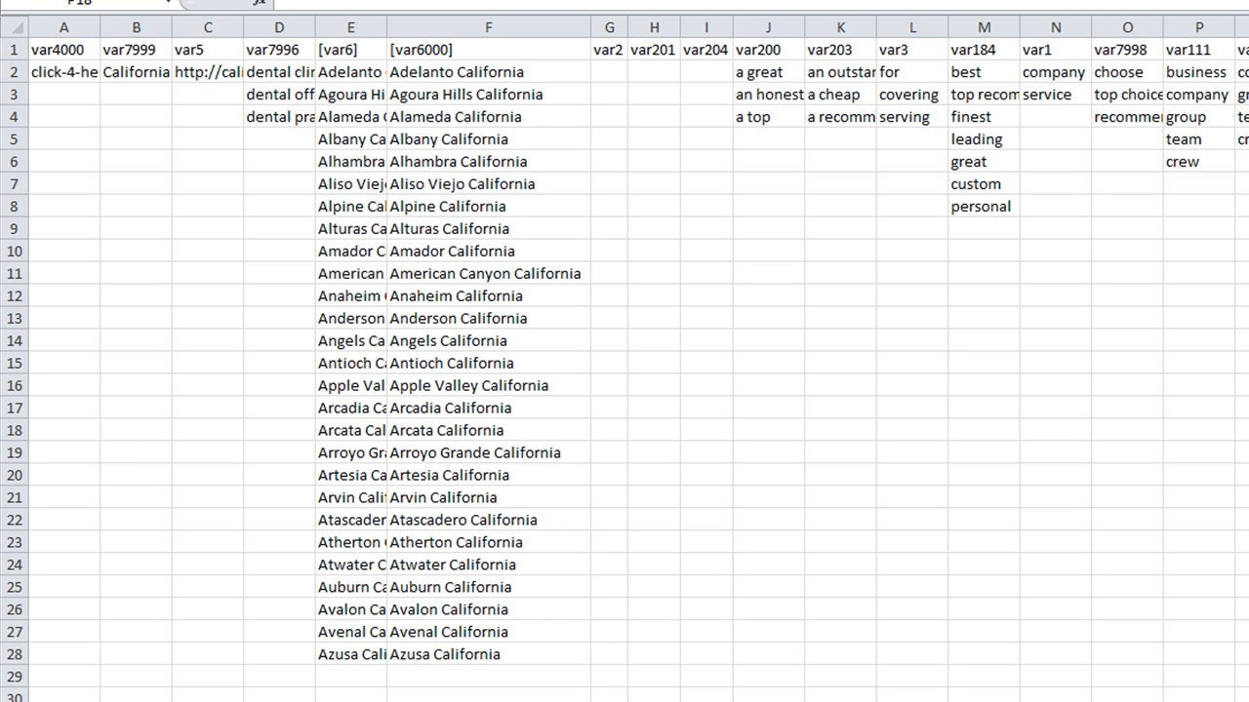
Paste the dentist keyword list into the var2 column from G2 and fill it across into var201 and var204
right_click(605, 71)
click(649, 166)
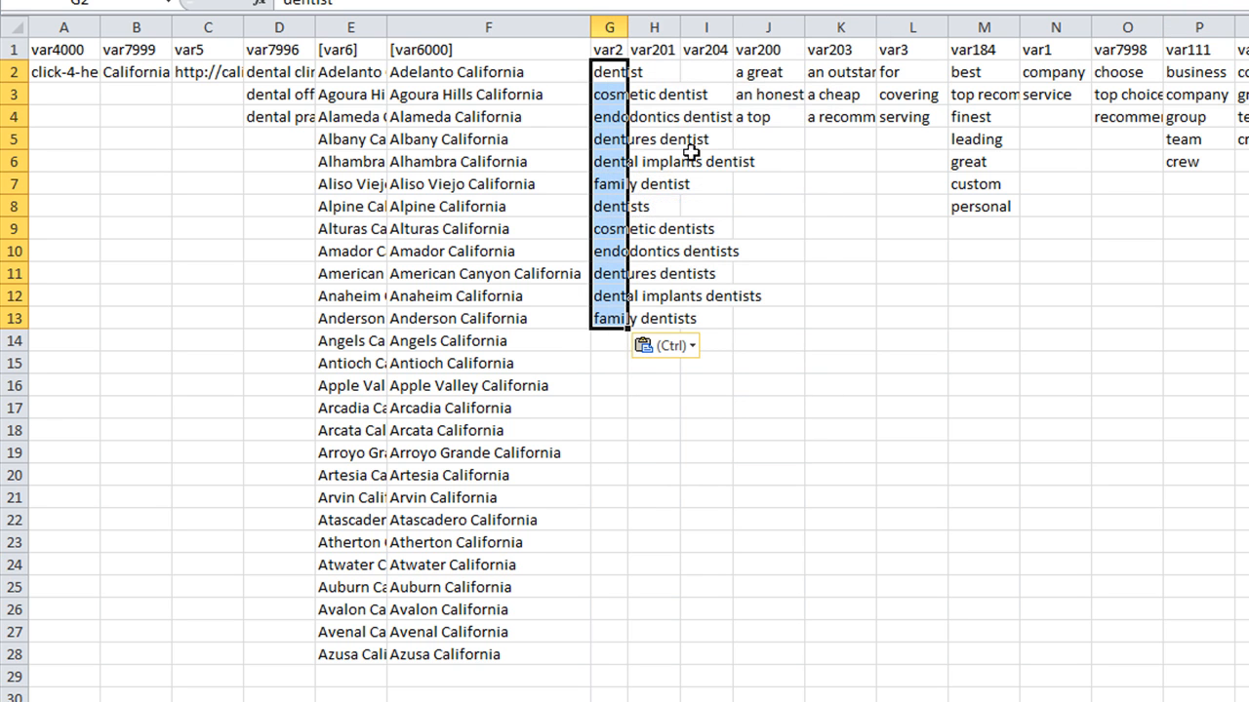
drag(630, 332, 726, 327)
click(970, 493)
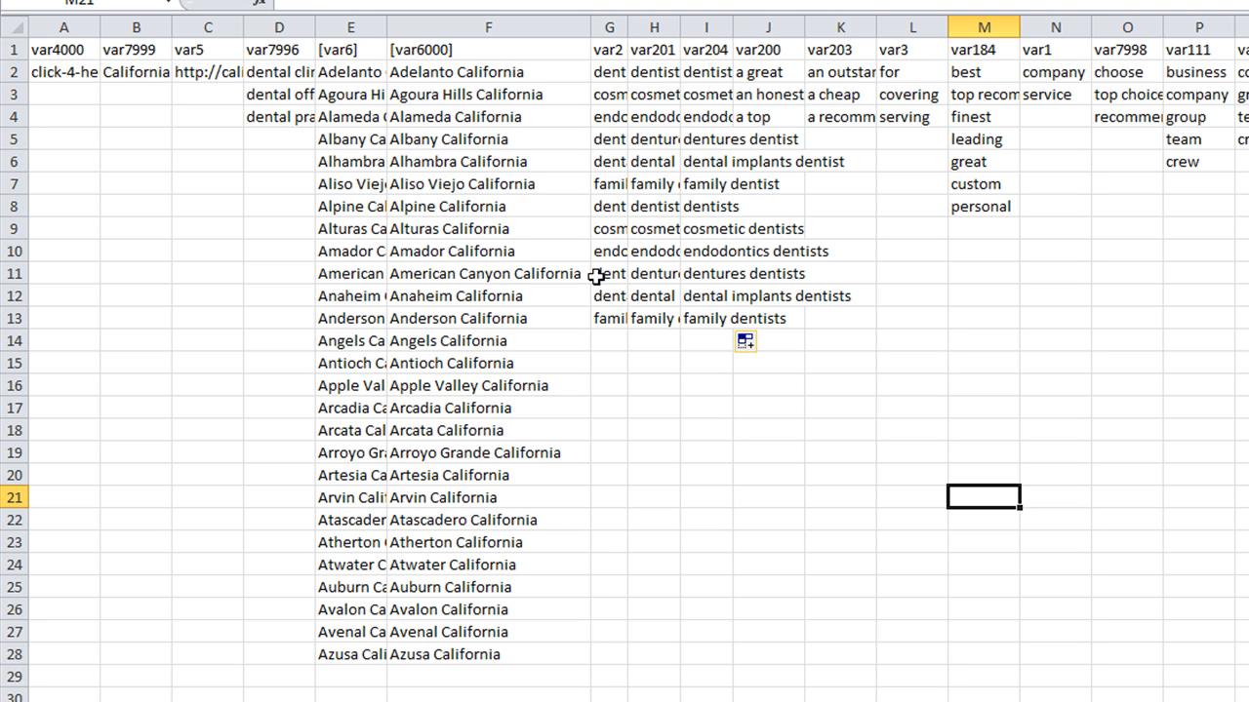
drag(607, 78, 621, 316)
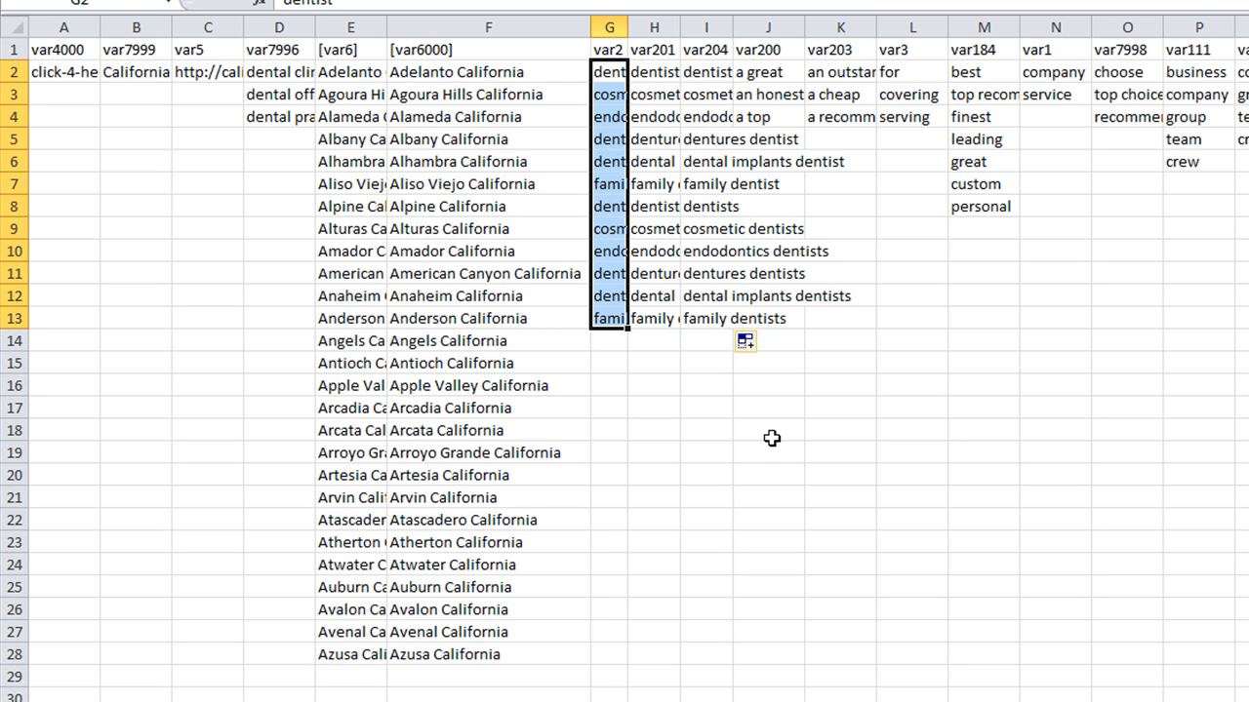
click(604, 49)
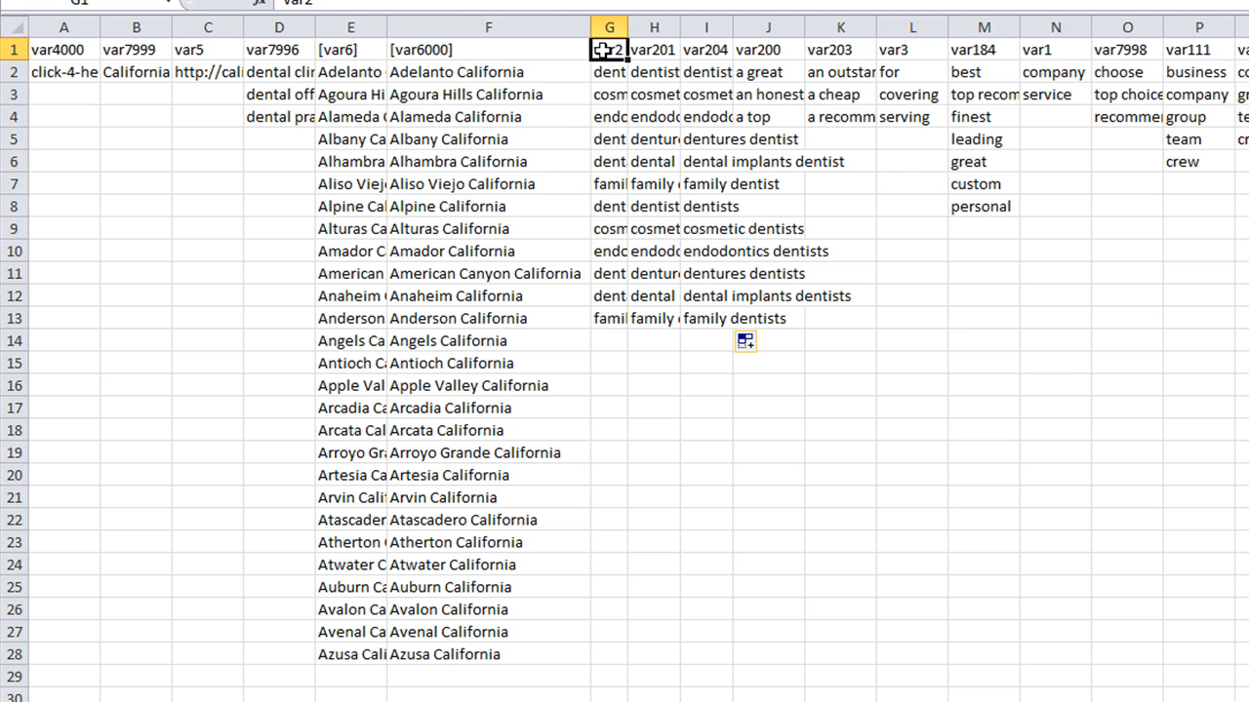
drag(607, 75, 606, 297)
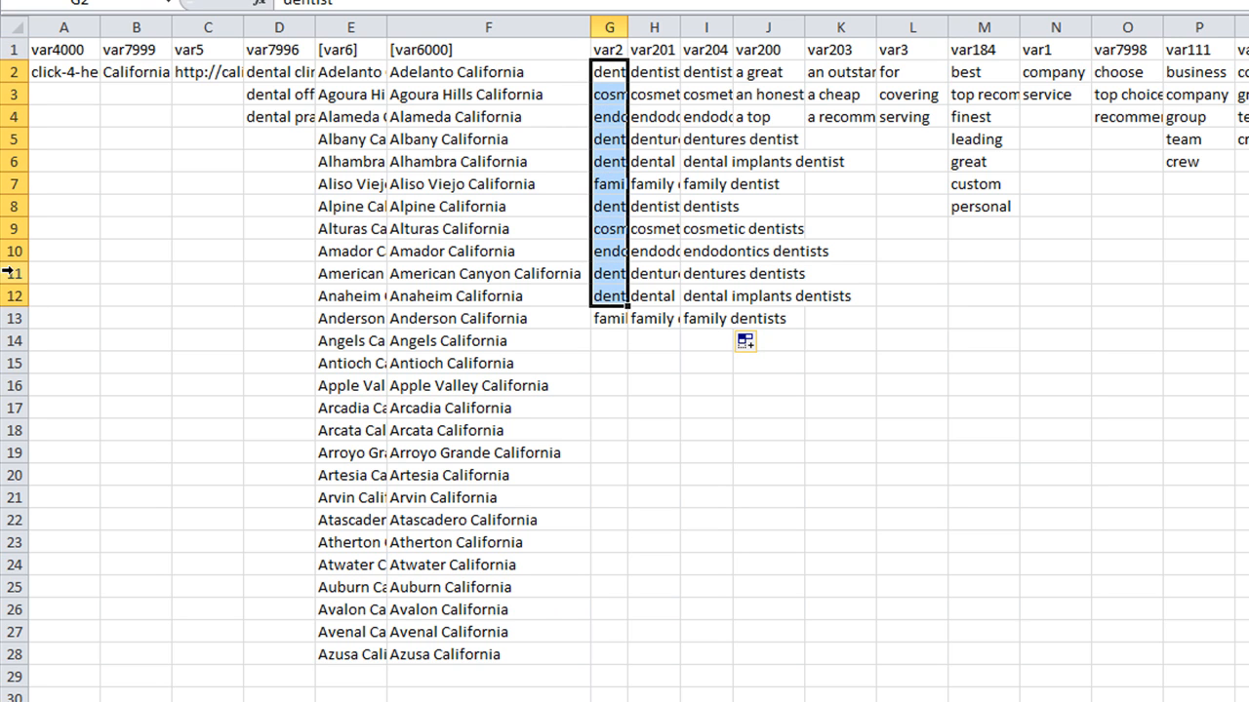
click(7, 273)
click(606, 274)
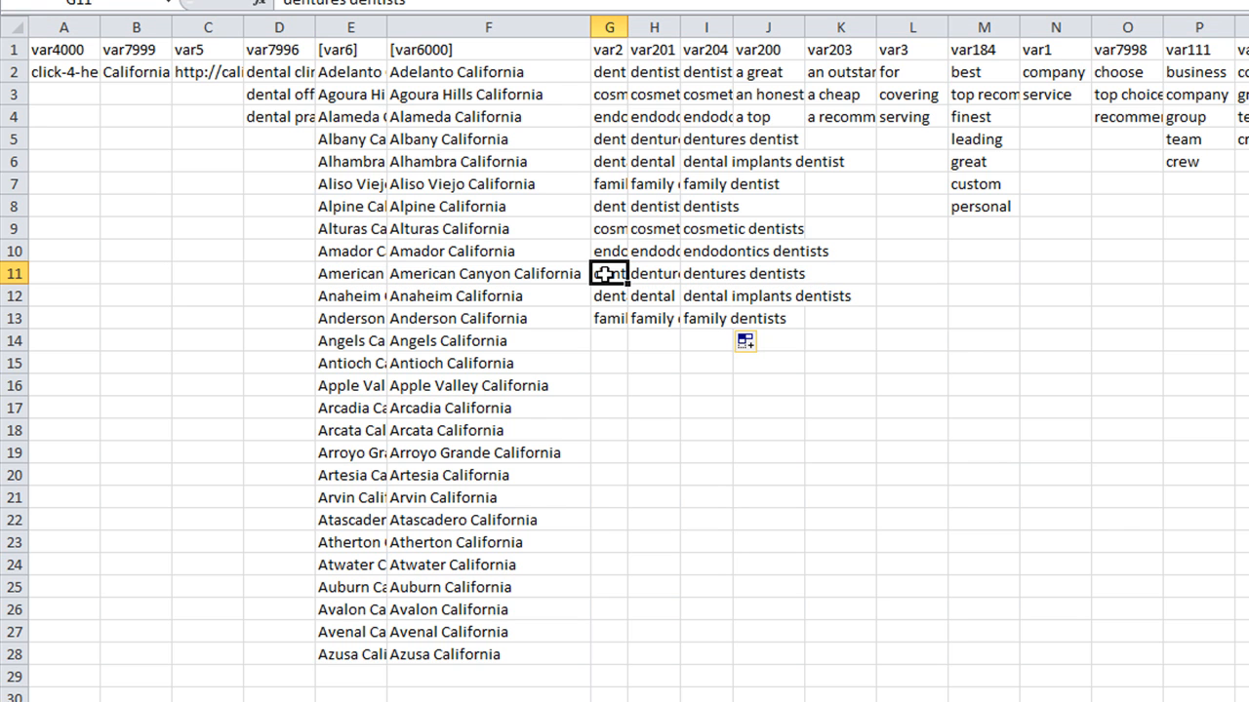
Autofit the widths of the var2, var201 and var204 keyword columns
drag(606, 274, 708, 27)
click(611, 49)
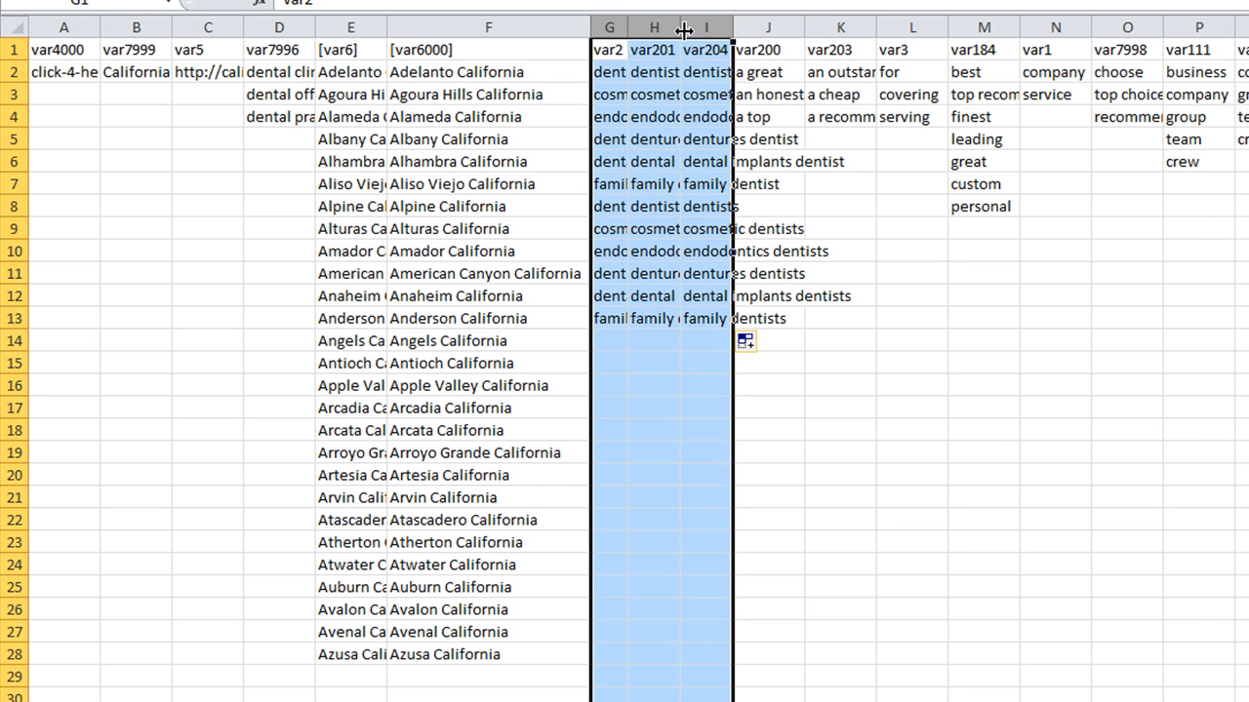
double_click(733, 27)
click(940, 506)
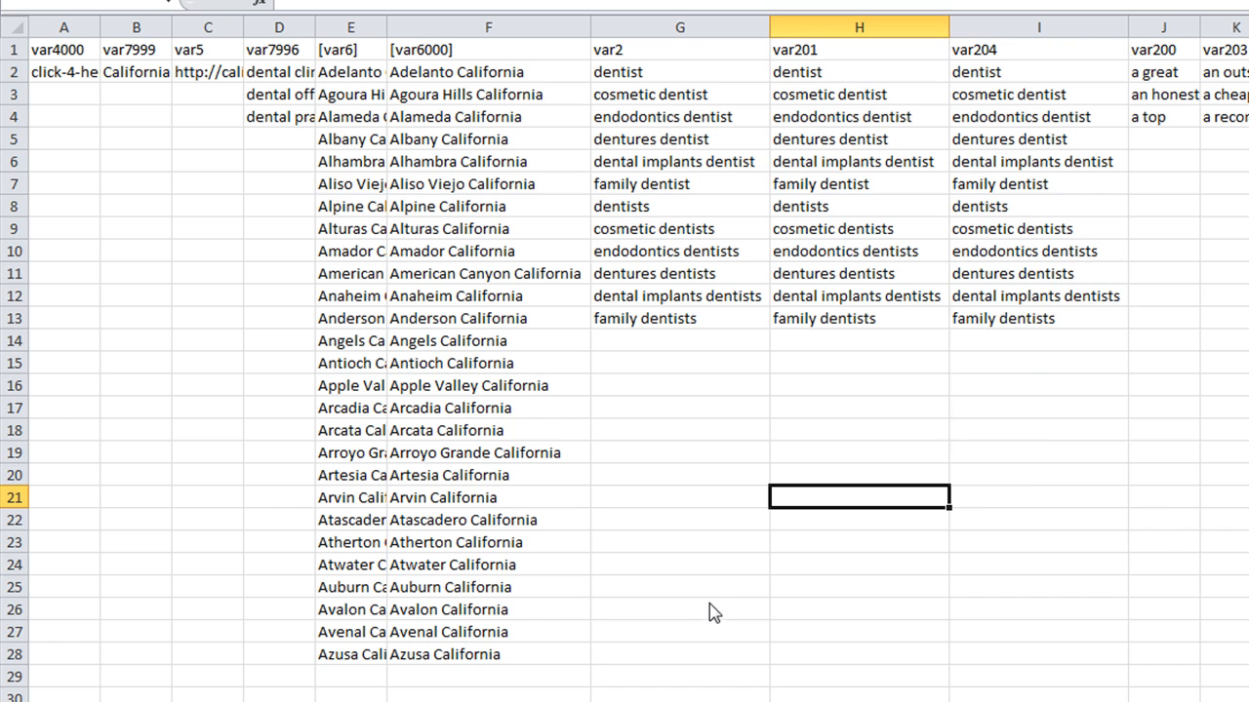
Generate a menu from the var2 column with the Menu Generator
click(1002, 471)
click(1119, 385)
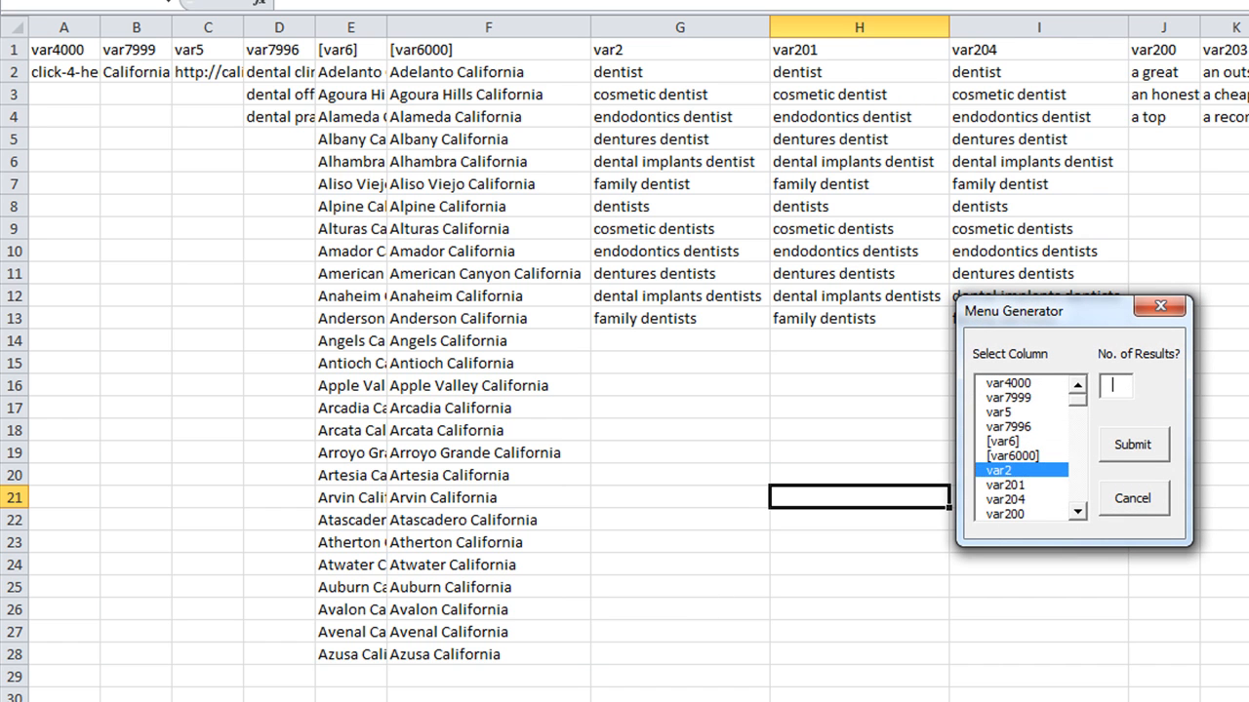
click(1135, 447)
click(1086, 498)
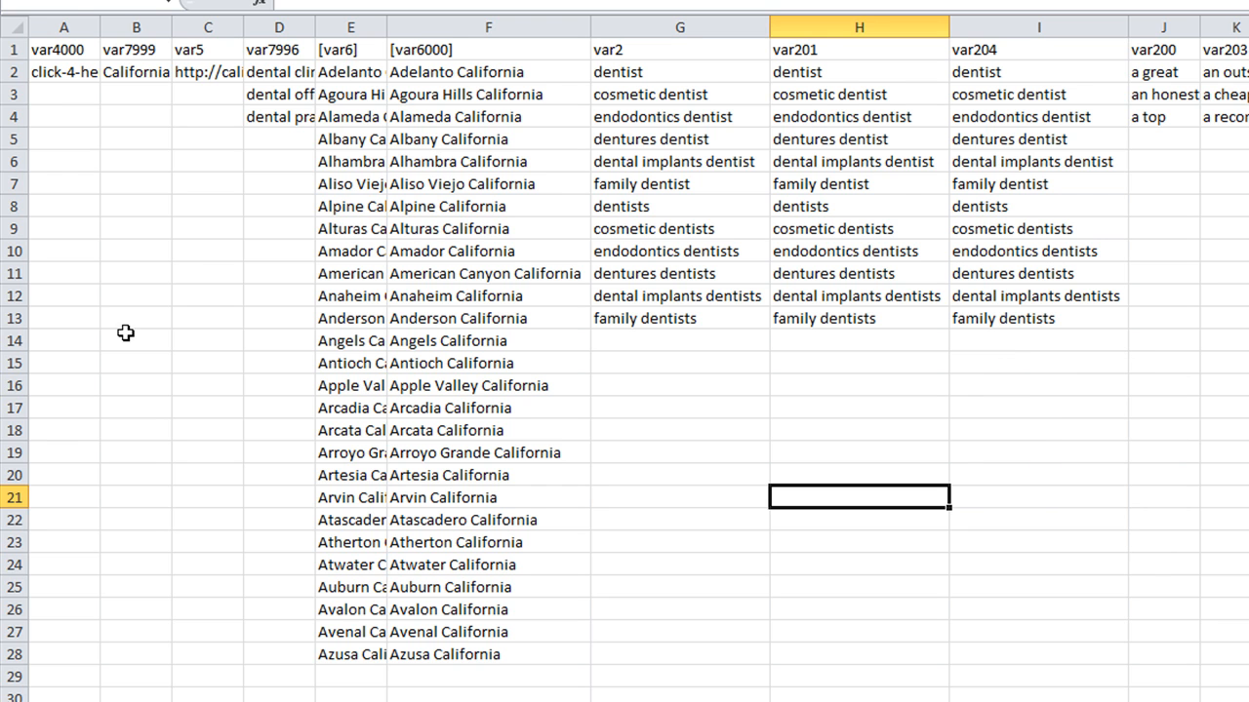
Save vars.csv, keeping the CSV format, and close the workbook
click(166, 210)
key(ctrl+s)
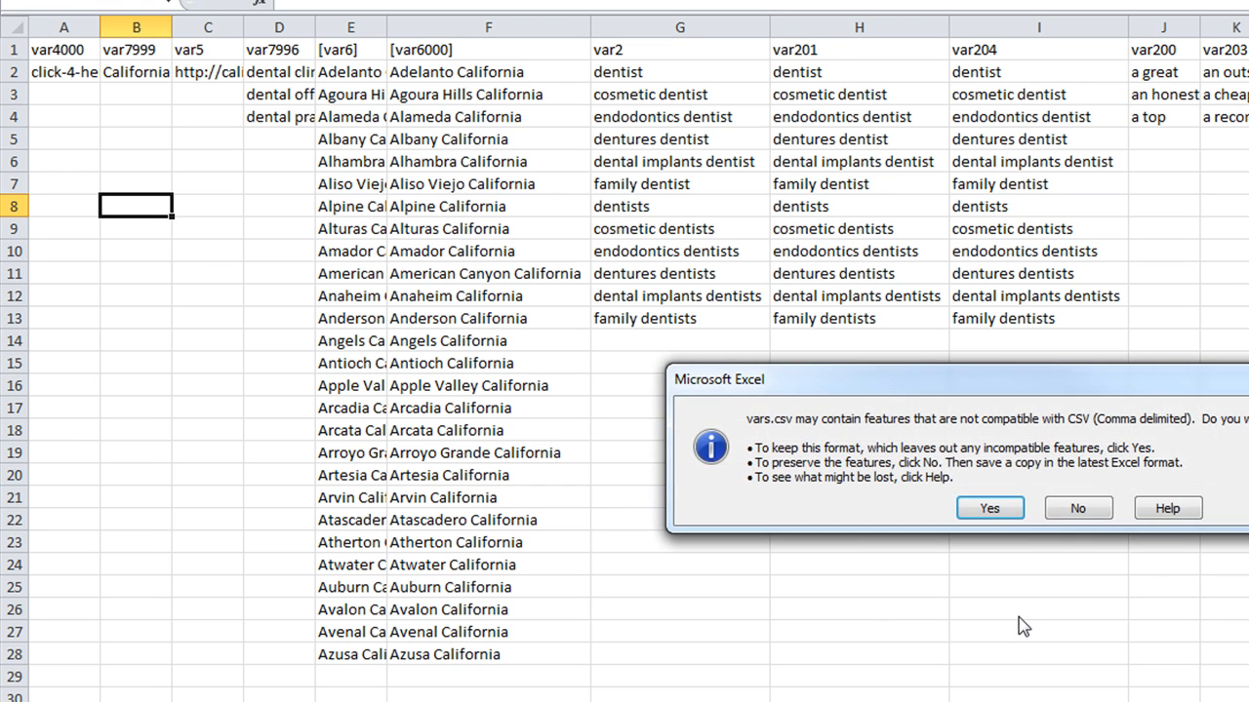
click(989, 508)
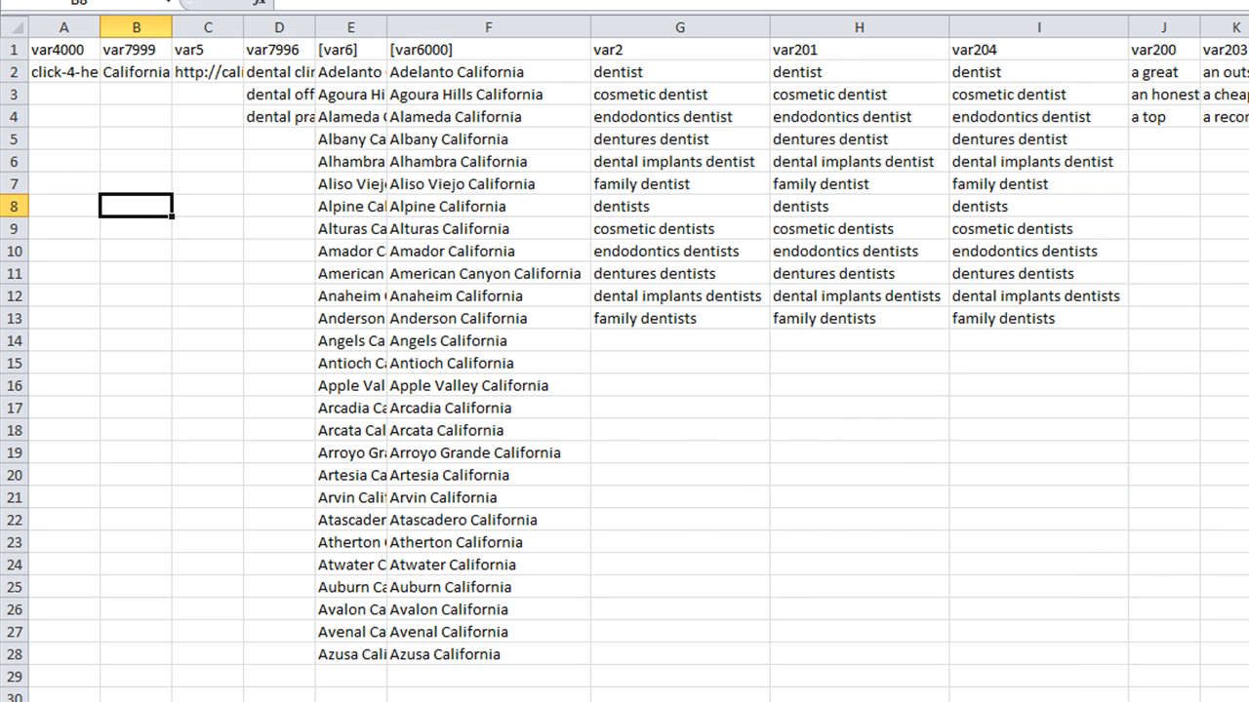
key(alt+F4)
click(1007, 470)
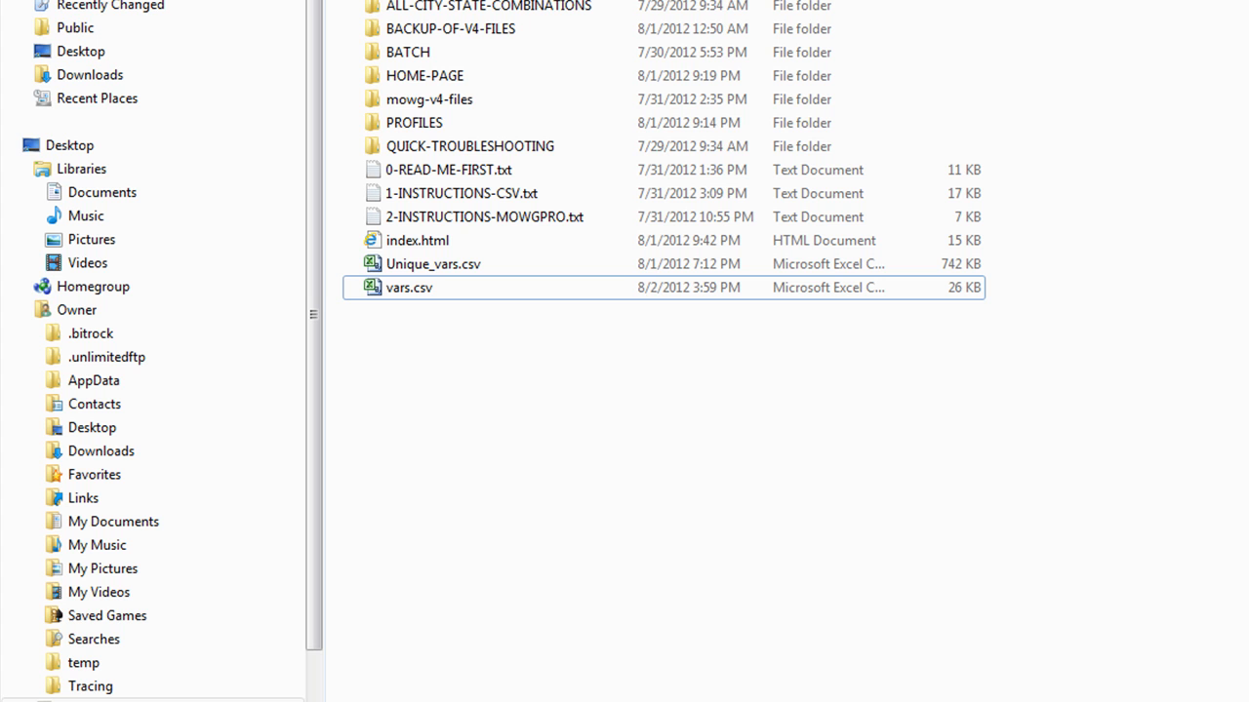
Launch MOWG Pro from the PROFILES folder and load the TEST-SITE.pfl profile from V4\PROFILES
double_click(400, 124)
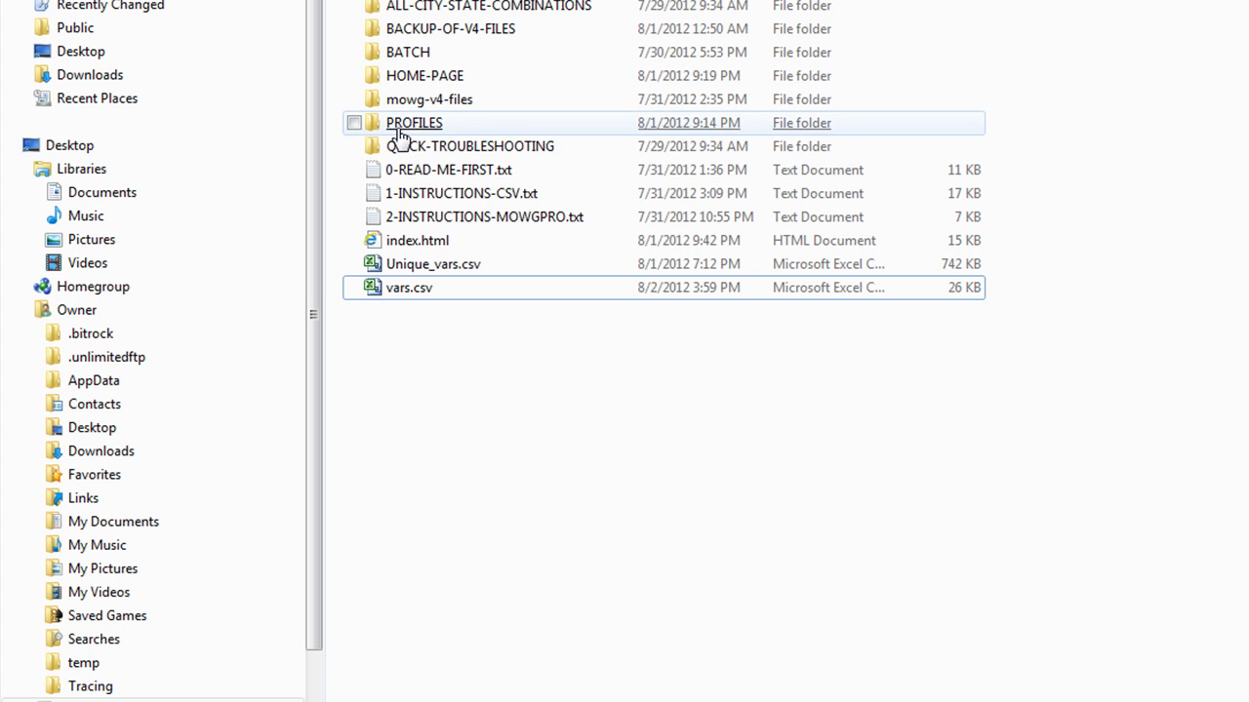
double_click(423, 8)
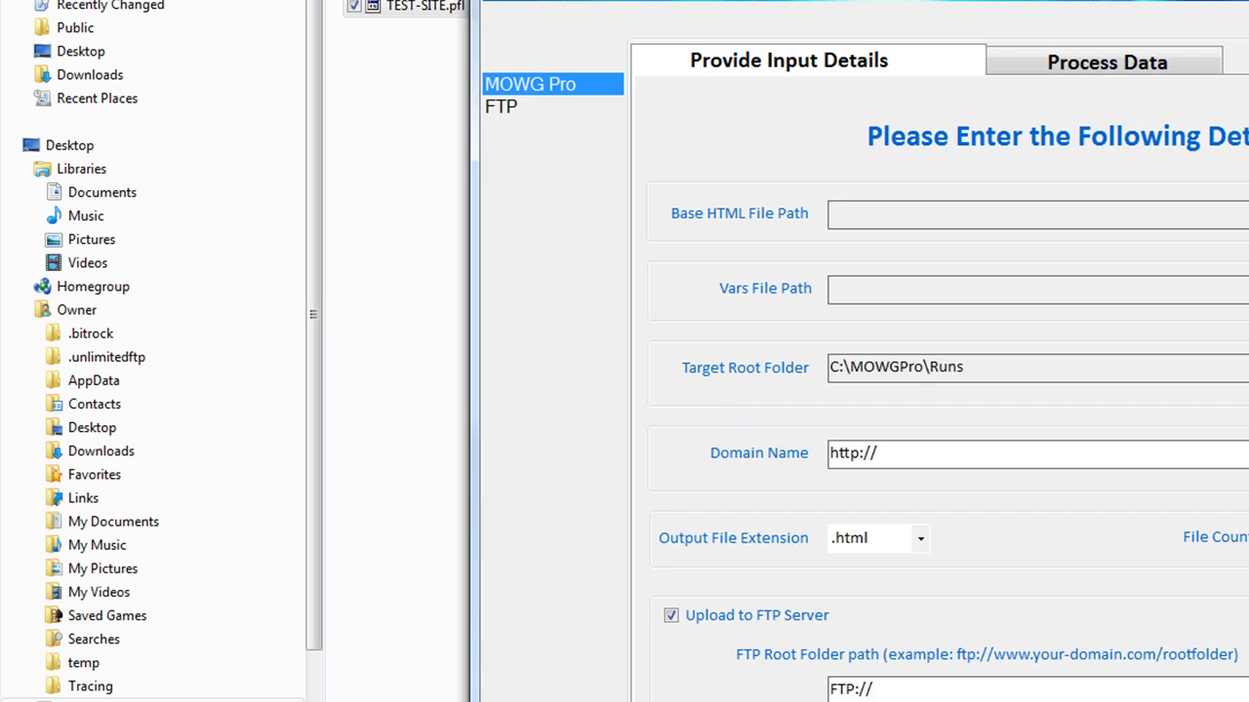
key(ctrl+o)
click(789, 2)
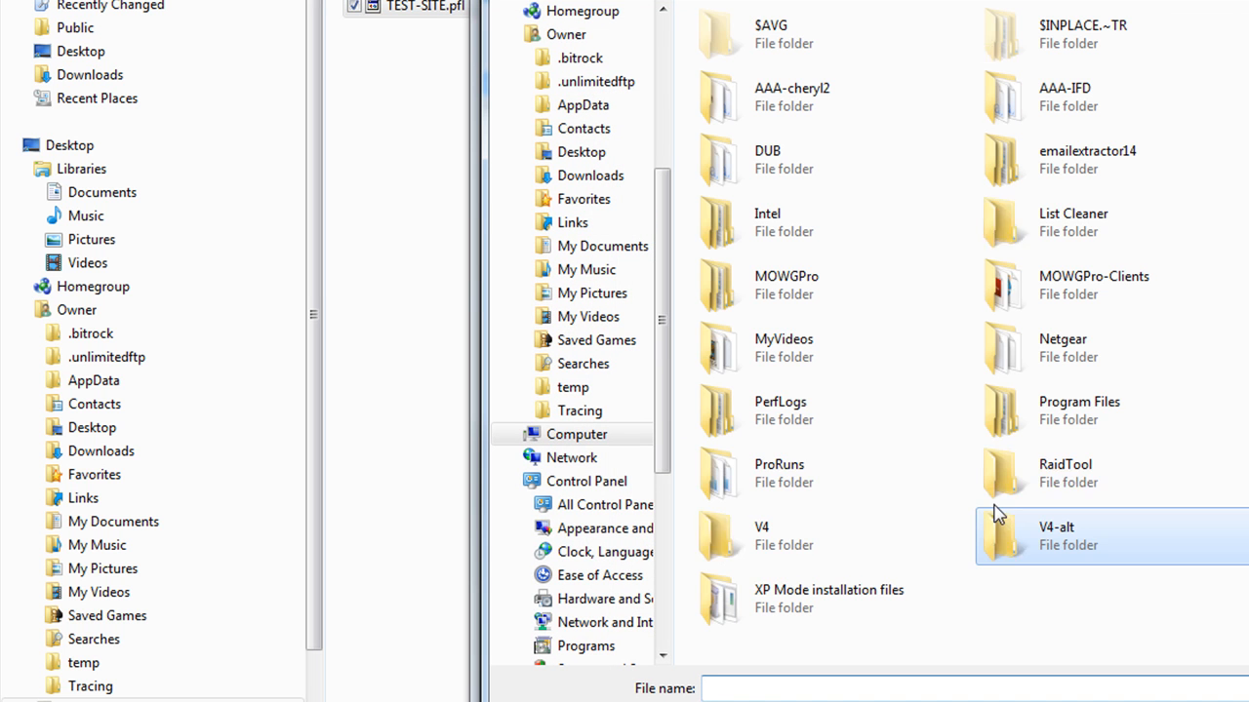
double_click(740, 551)
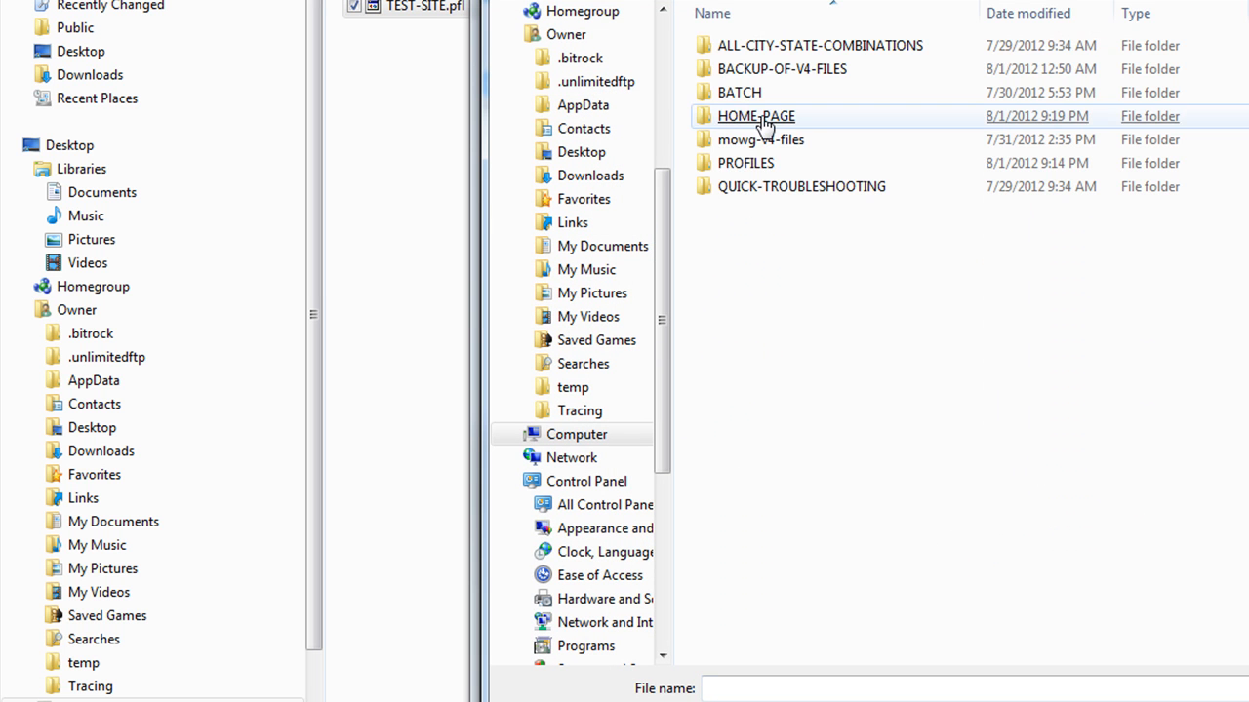
double_click(810, 163)
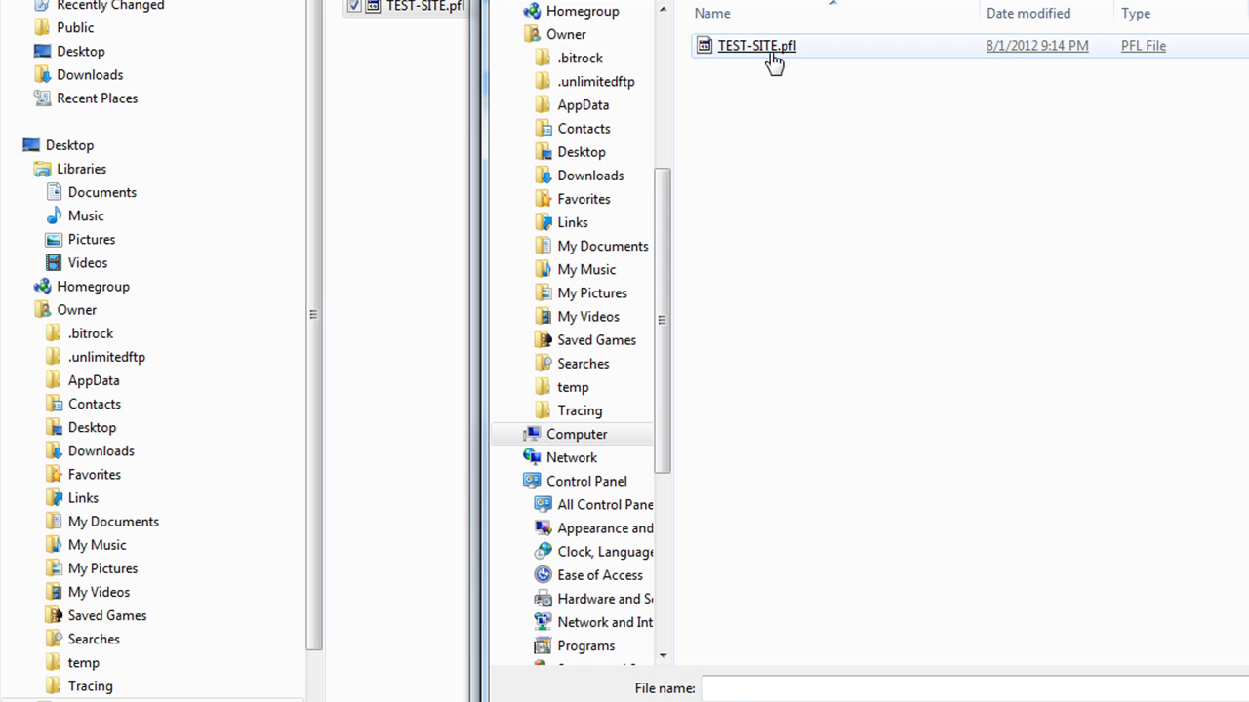
double_click(757, 46)
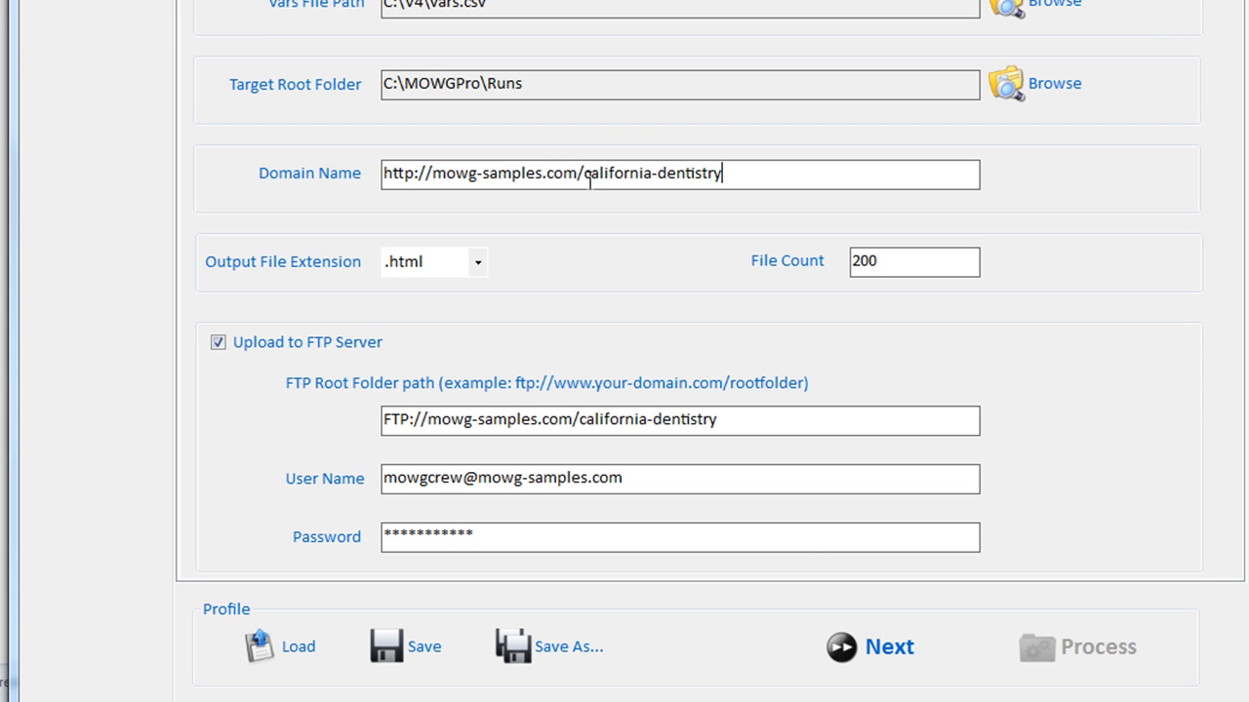
Copy the california-dentistry subfolder from the domain name and paste it over the subfolder in the FTP root folder path
drag(584, 175, 724, 173)
right_click(635, 172)
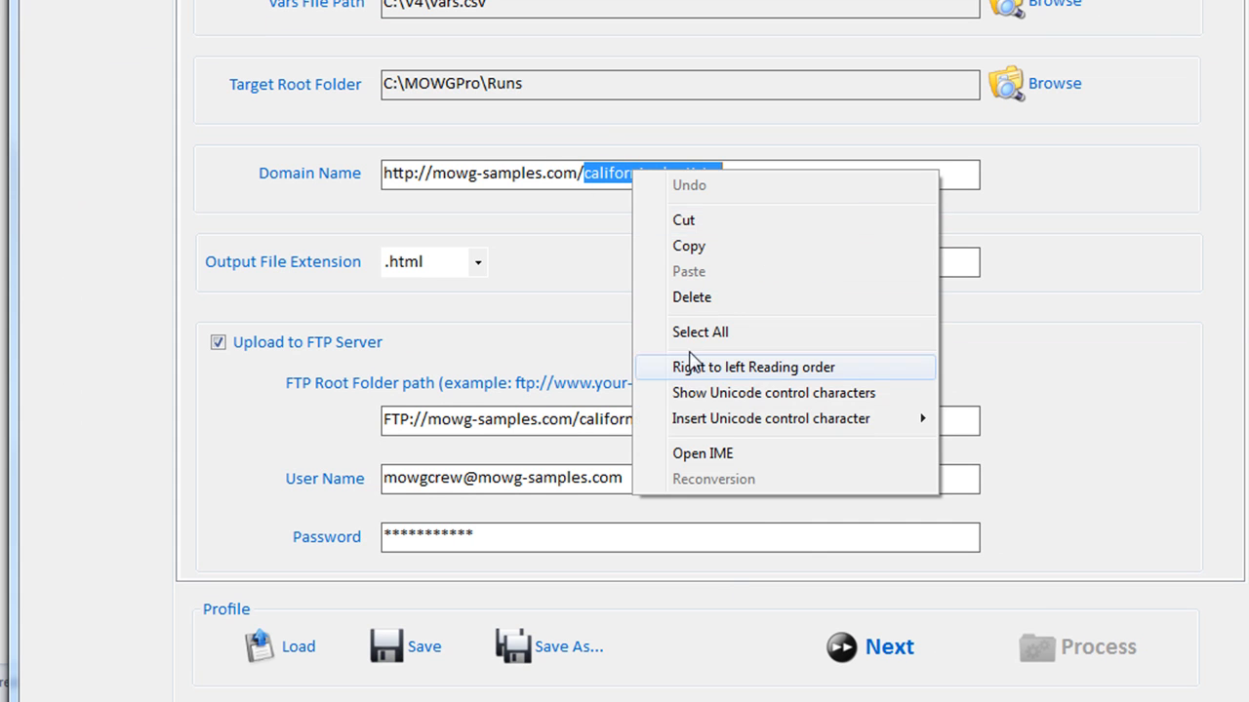
click(713, 250)
drag(733, 423, 580, 426)
right_click(598, 429)
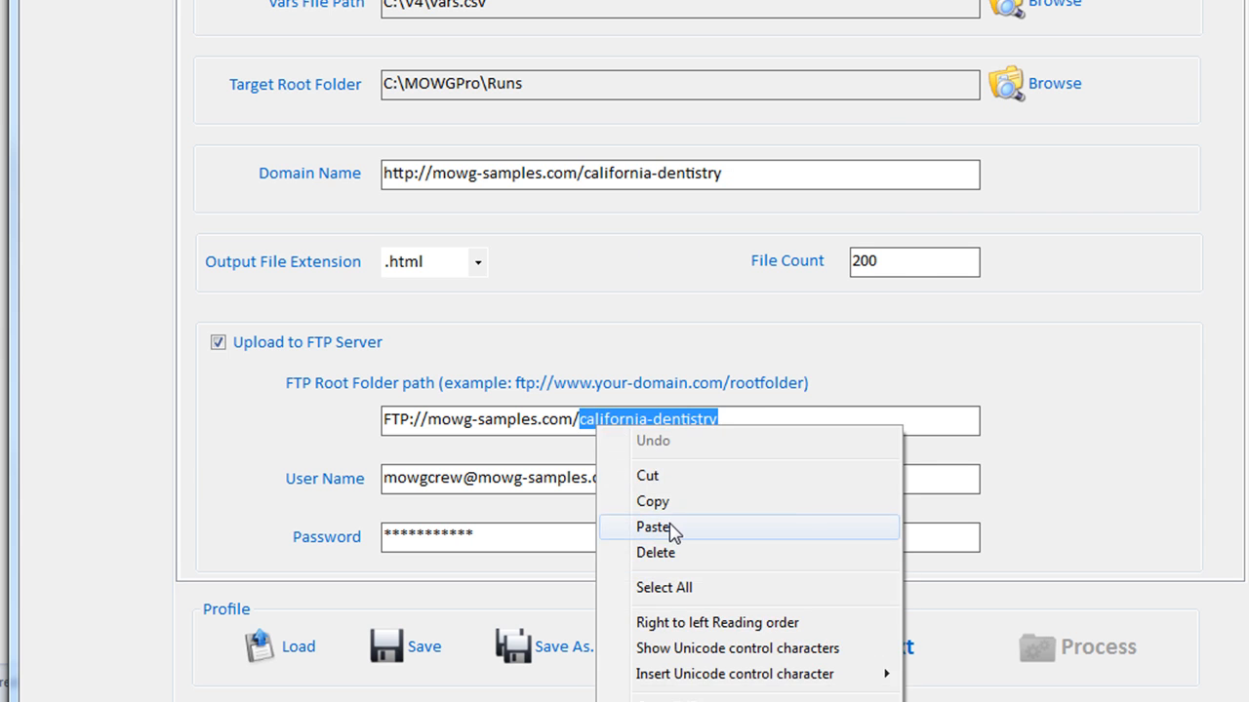
click(671, 523)
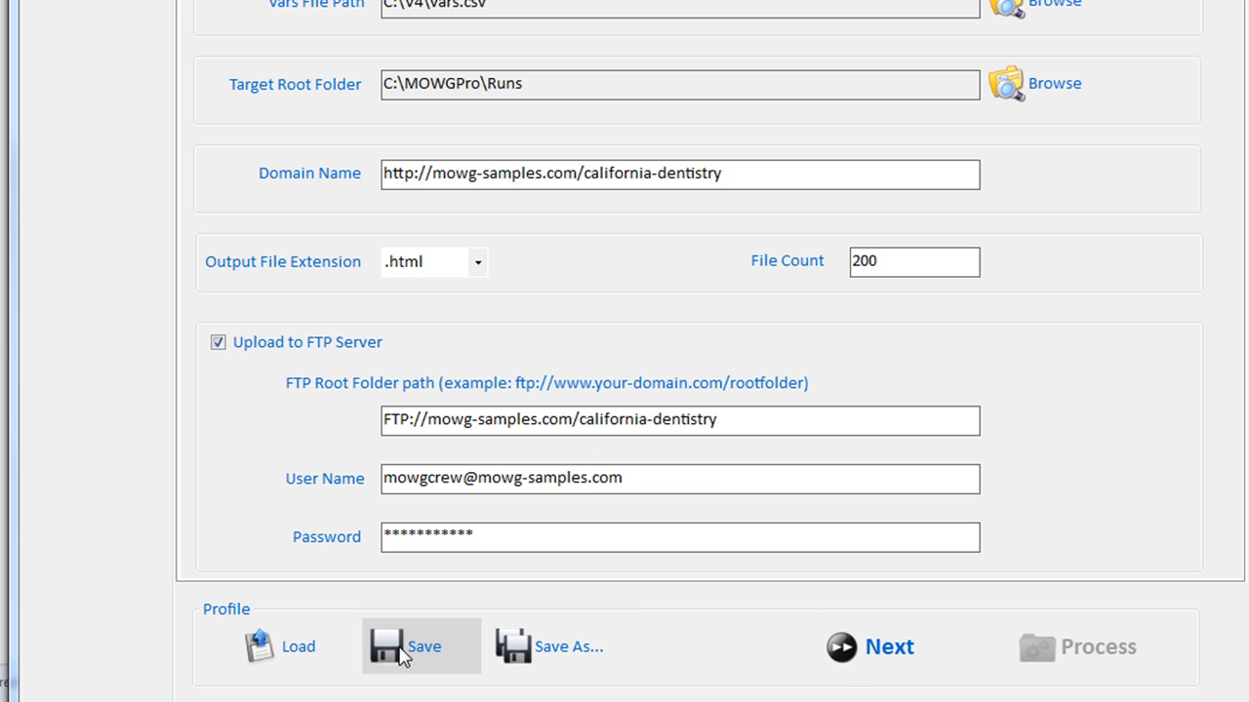
Advance from the input details and start processing the California dentistry webpages
click(875, 670)
click(1081, 657)
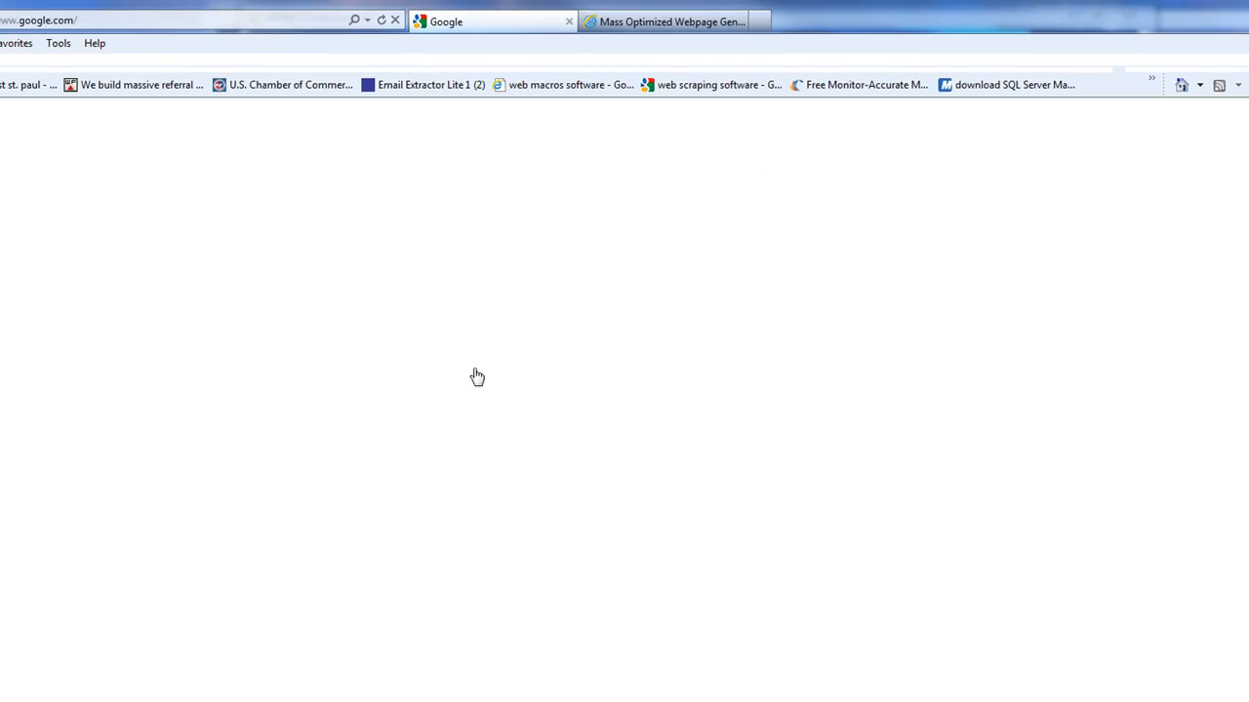
Switch to the browser, examine the mowg-samples.com home page and bring up mowg-sitemap.html in another tab
click(678, 27)
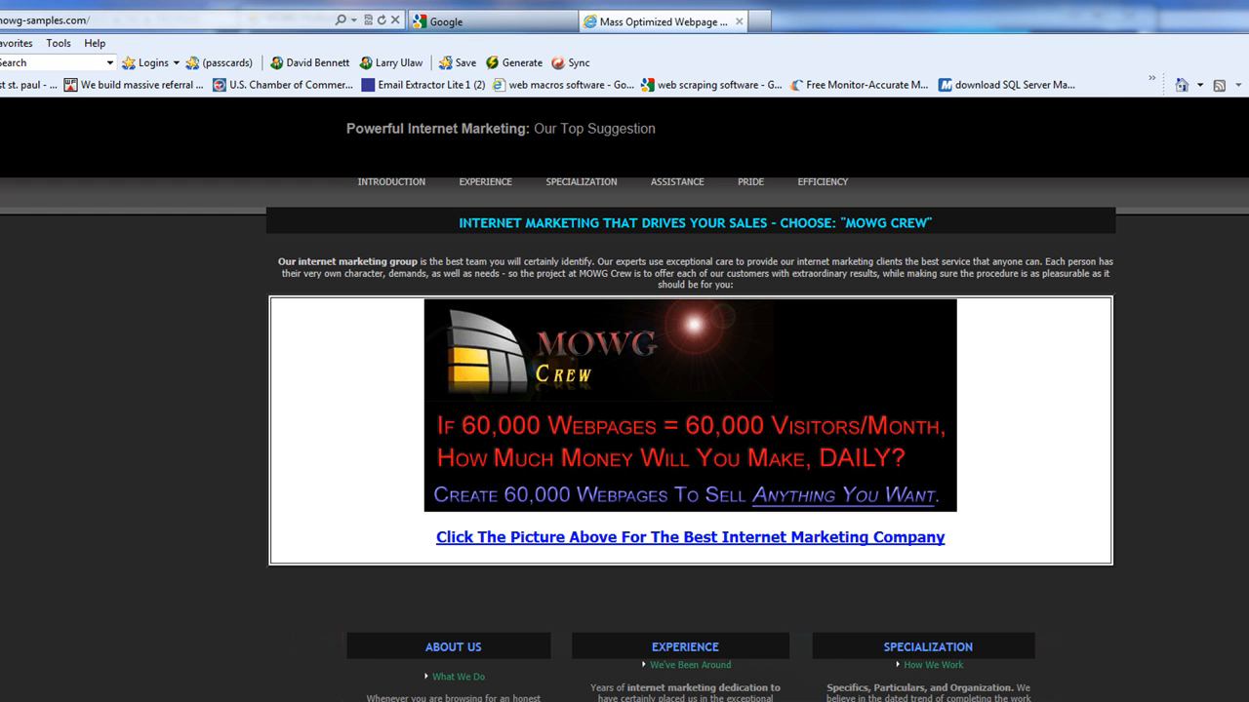
scroll(625, 400, down, 4)
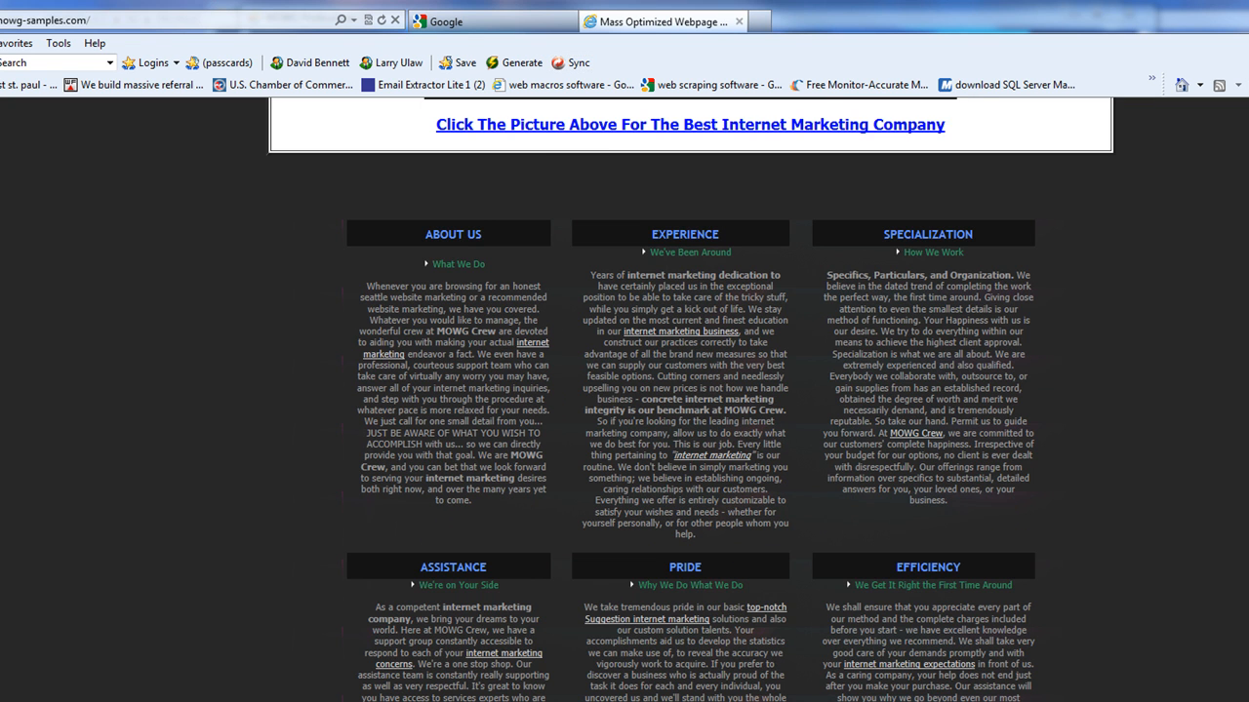
key(ctrl+k)
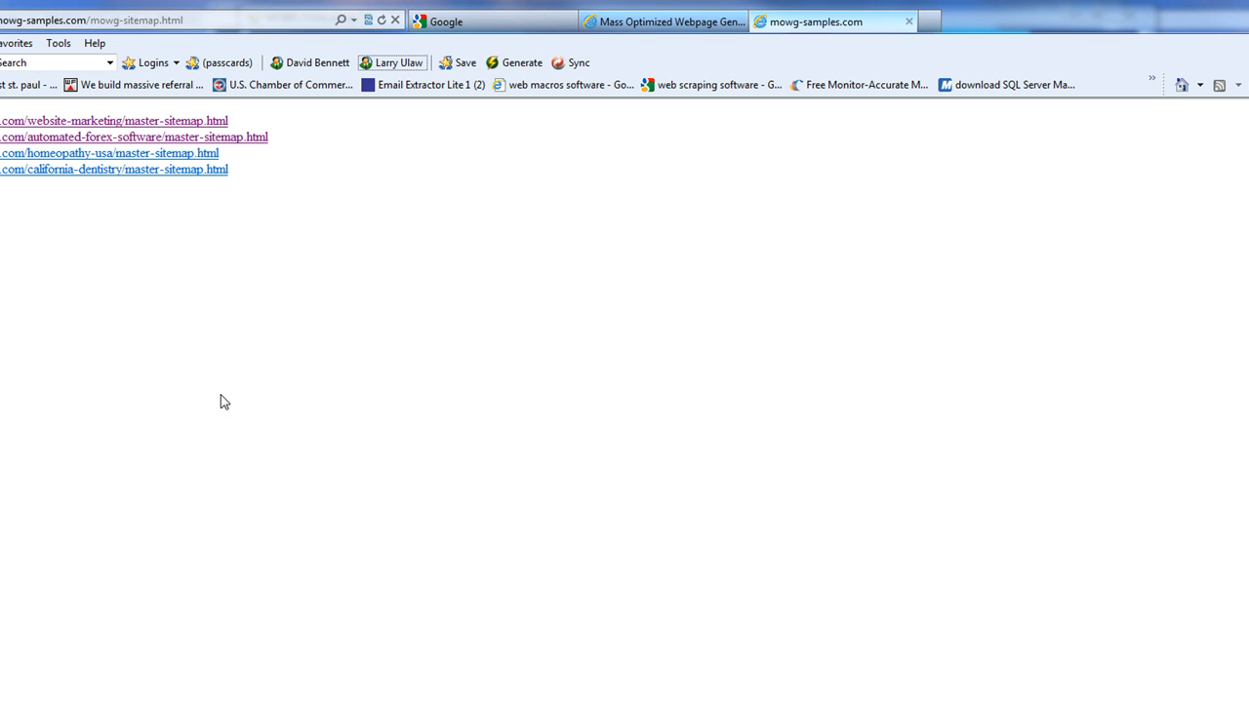
Open a sample page through the homeopathy-usa master sitemap and its homeopathy-remedies sitemap
click(115, 155)
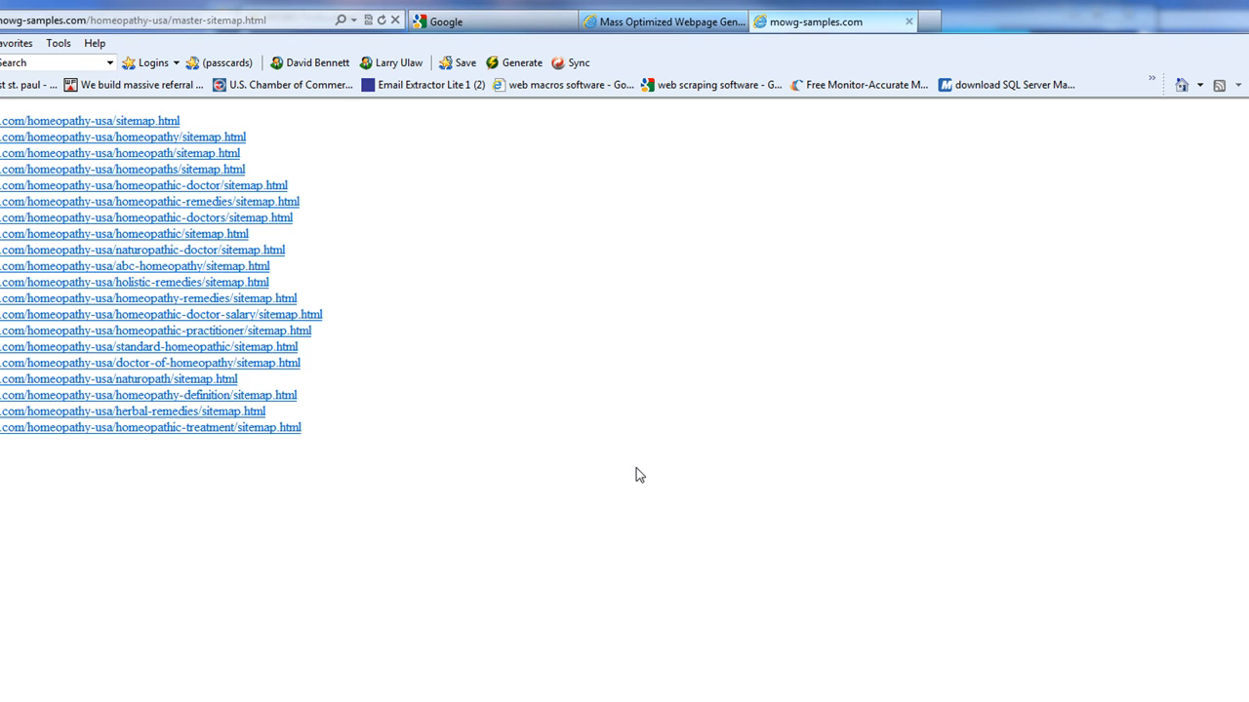
click(166, 306)
click(317, 201)
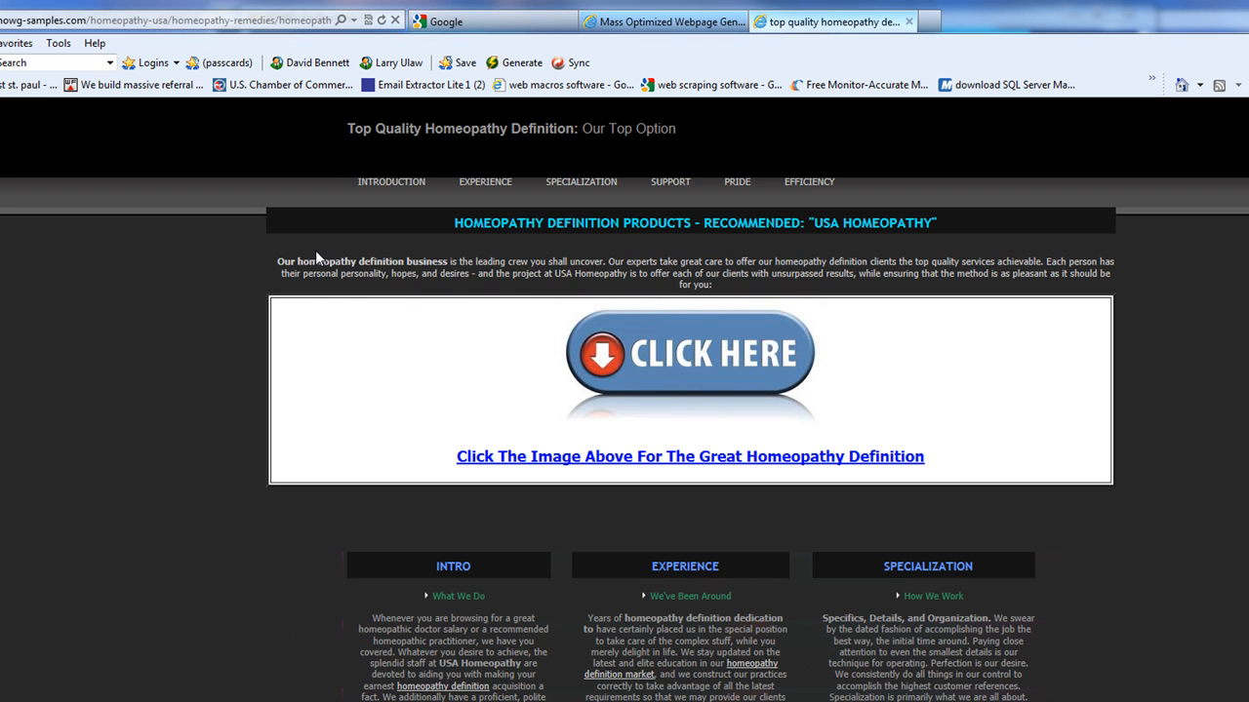
Follow the internal links between the generated homeopathy pages to examine how each keyword page is written
click(808, 192)
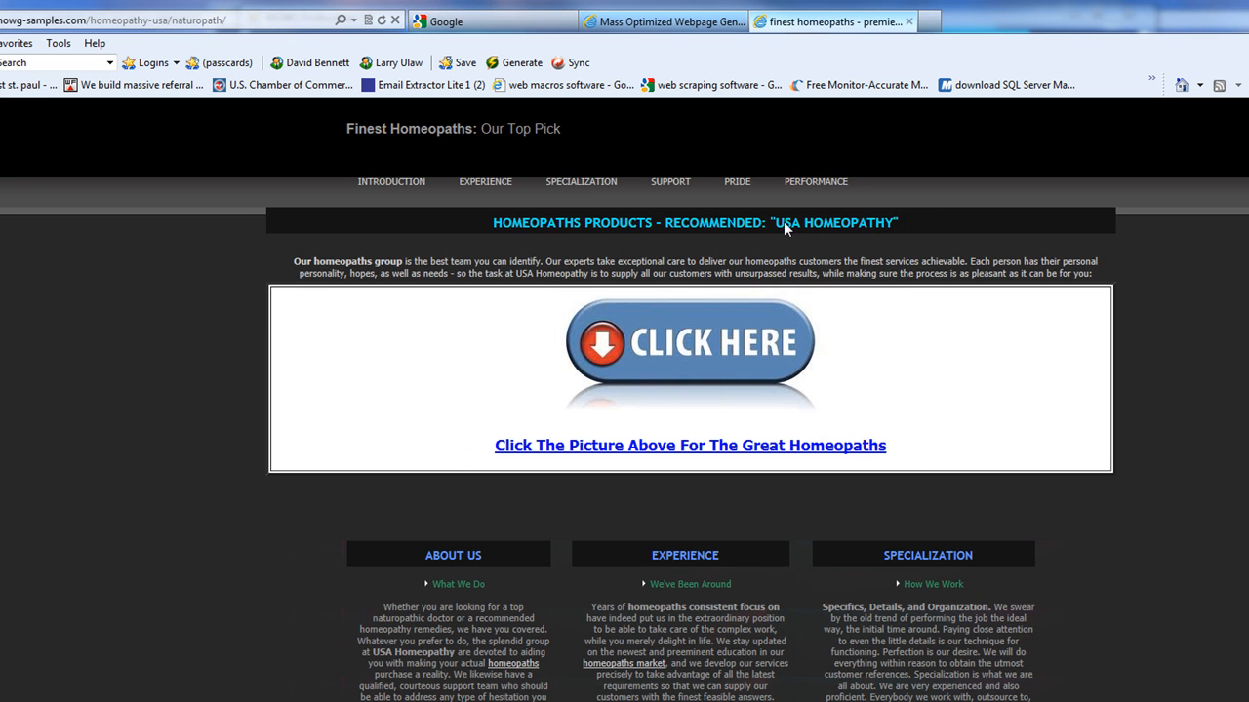
click(585, 183)
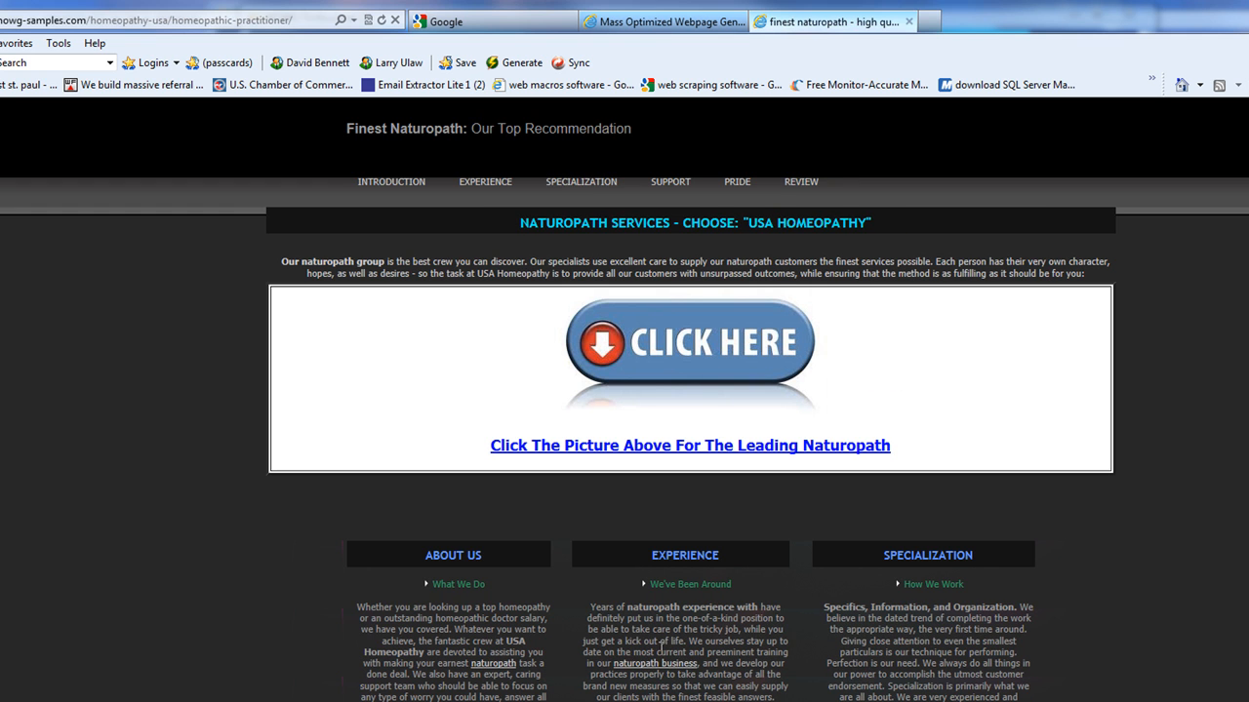
click(639, 665)
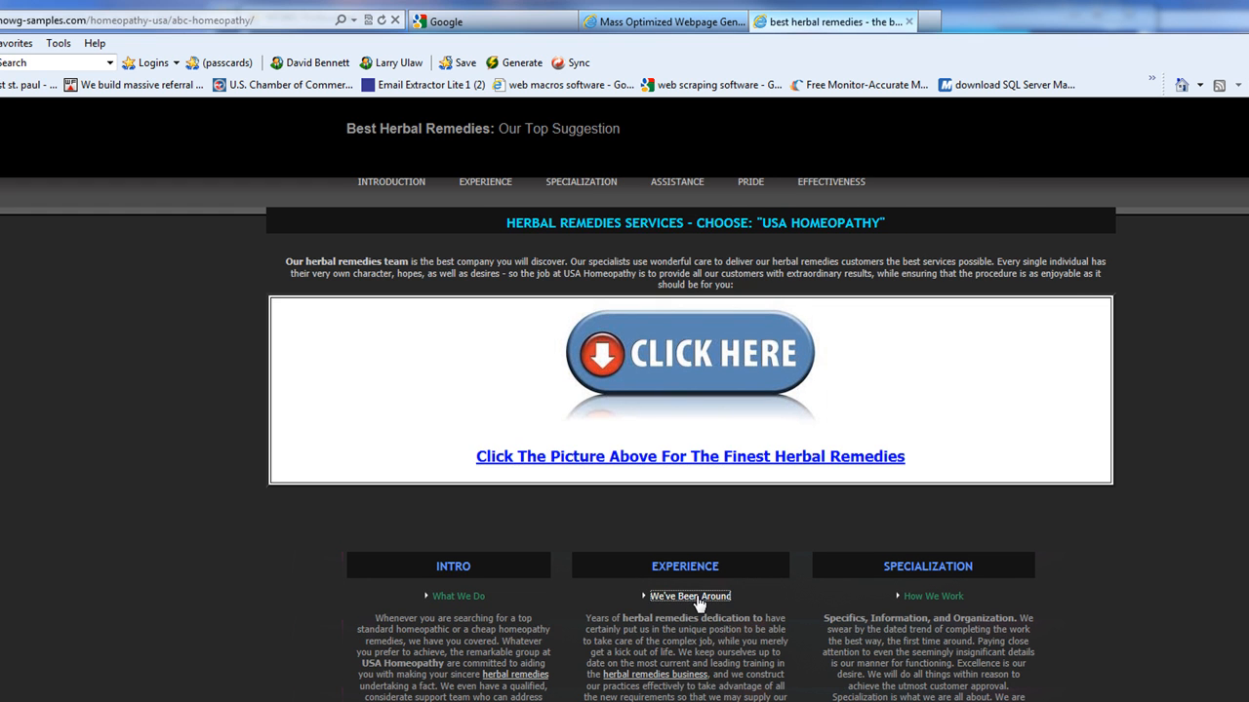
click(698, 598)
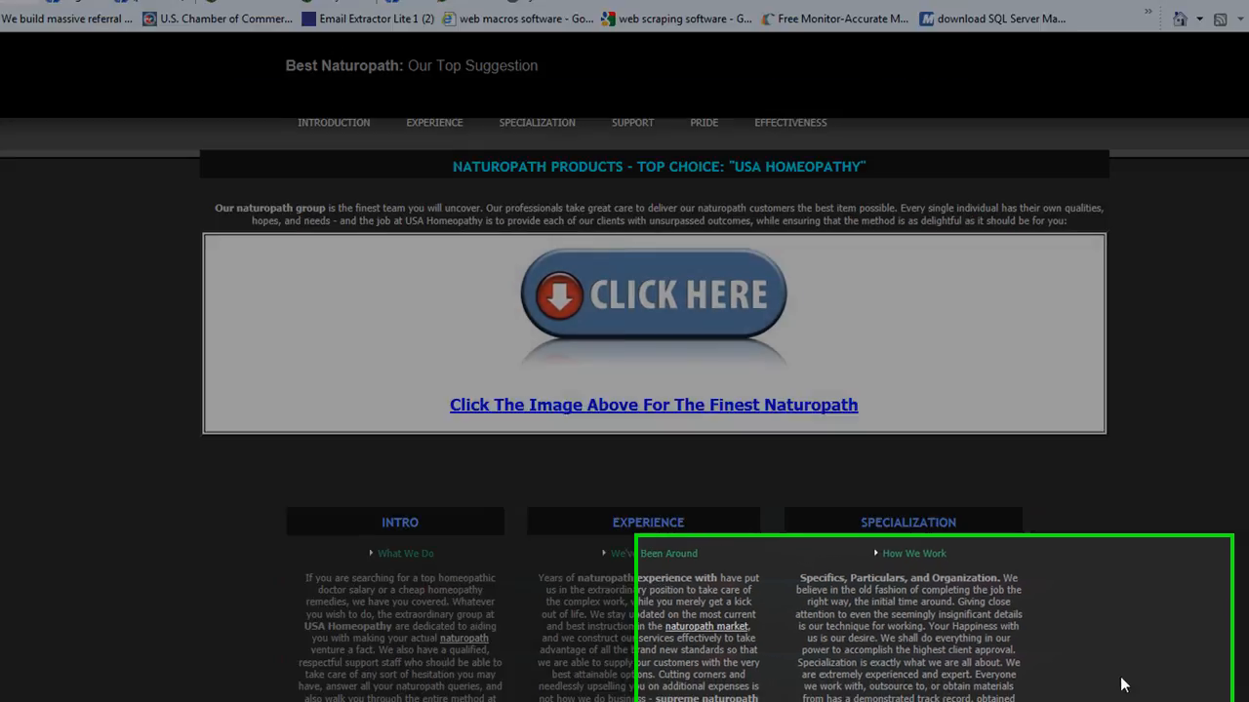
Open the related-topics sitemap from the naturopath page's footer and examine its list of homeopathic-doctor-salary page links
scroll(1054, 618, down, 5)
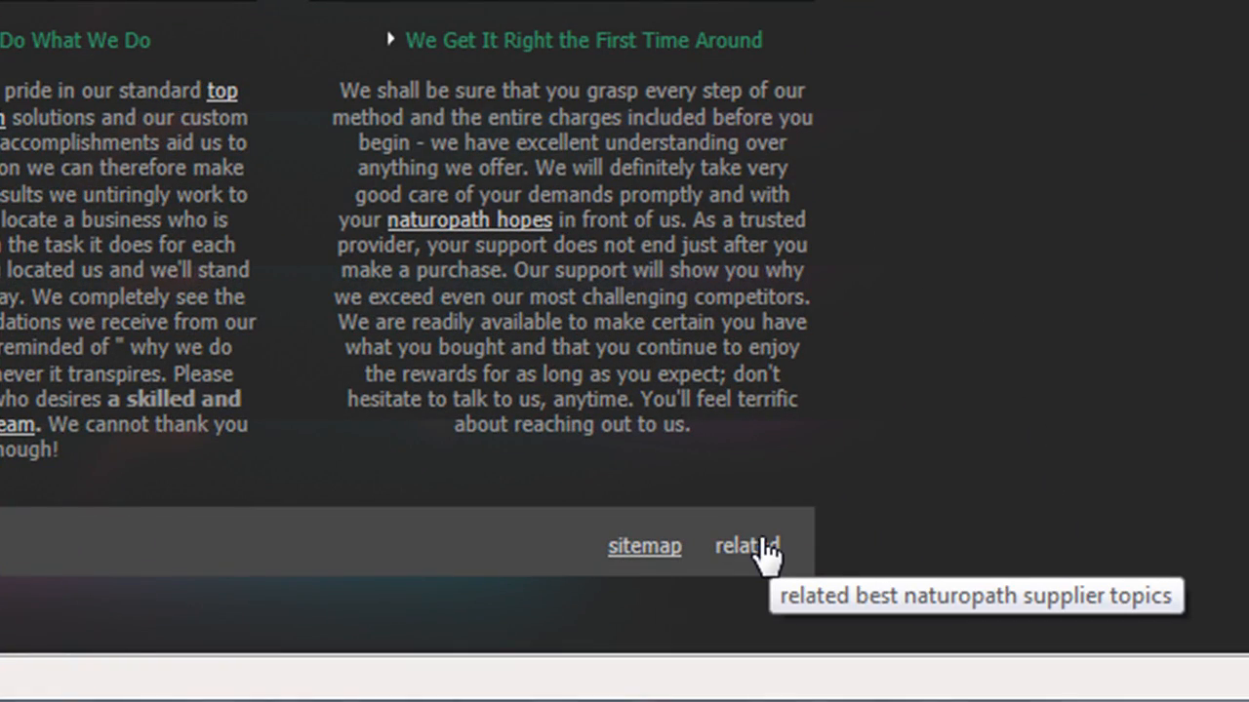
click(766, 552)
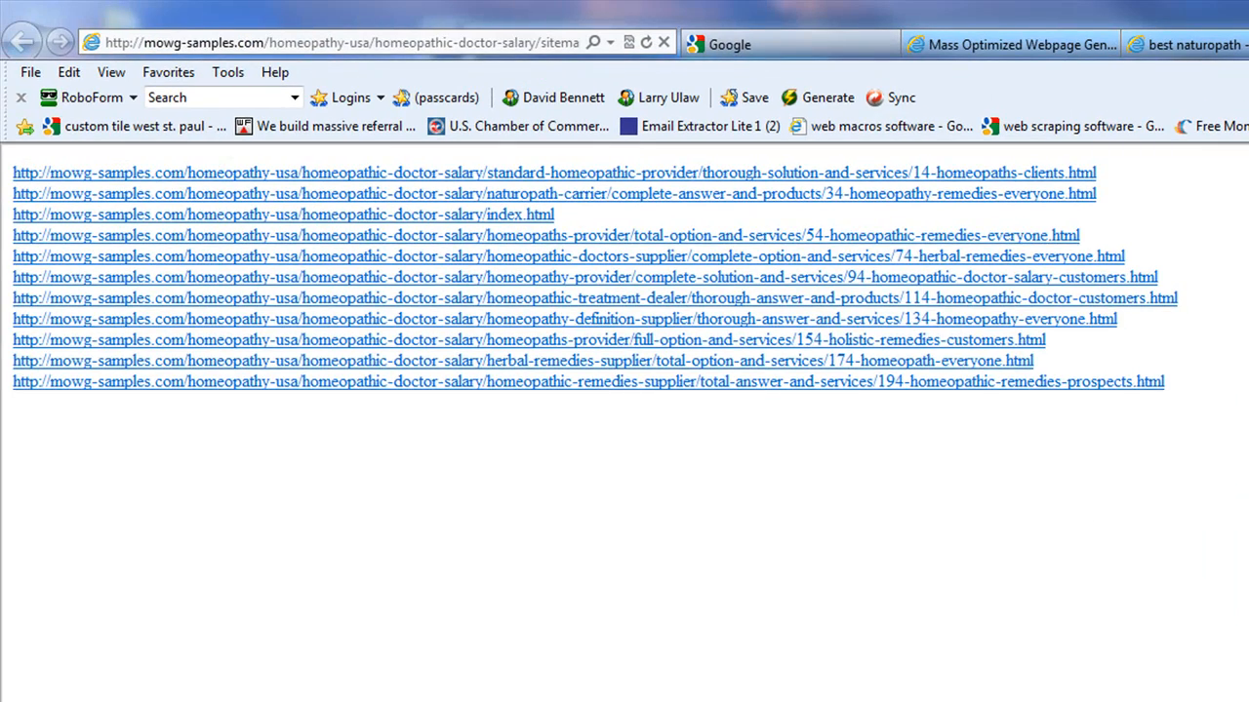
drag(1166, 385, 14, 174)
click(847, 621)
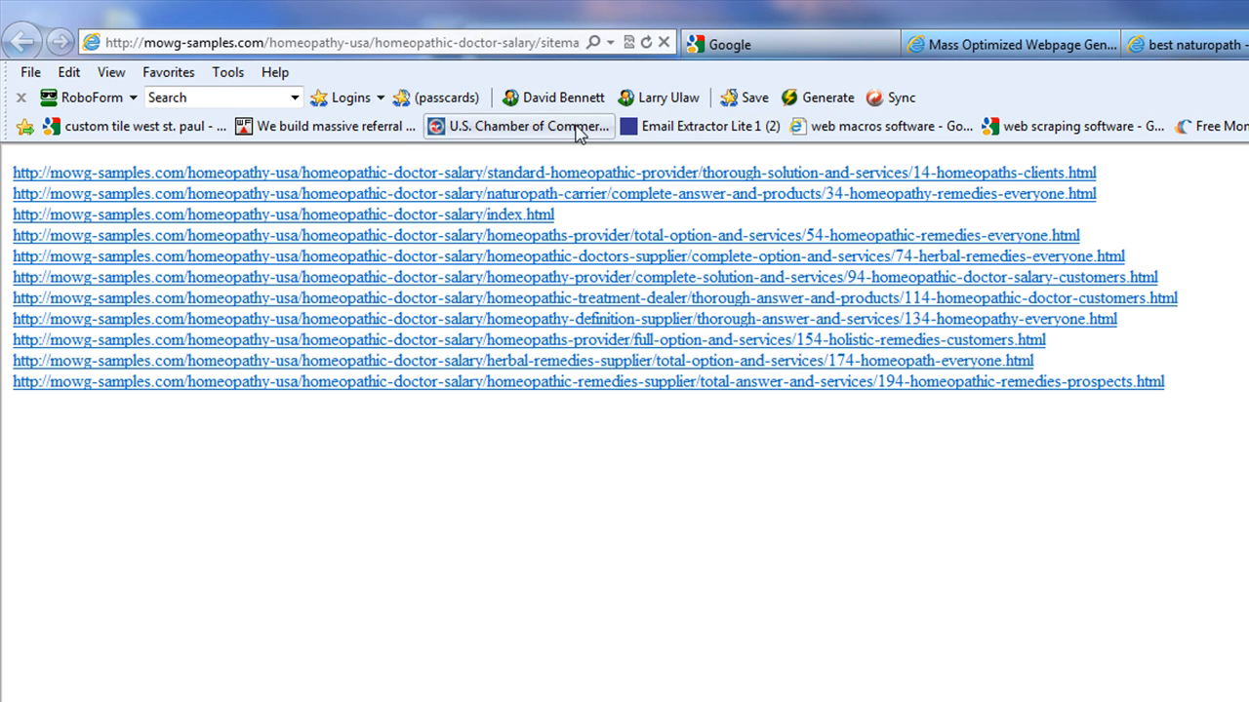
Return to the naturopath page, follow its Introduction link and bring up the related topics of the homeopathy definition page
click(1222, 50)
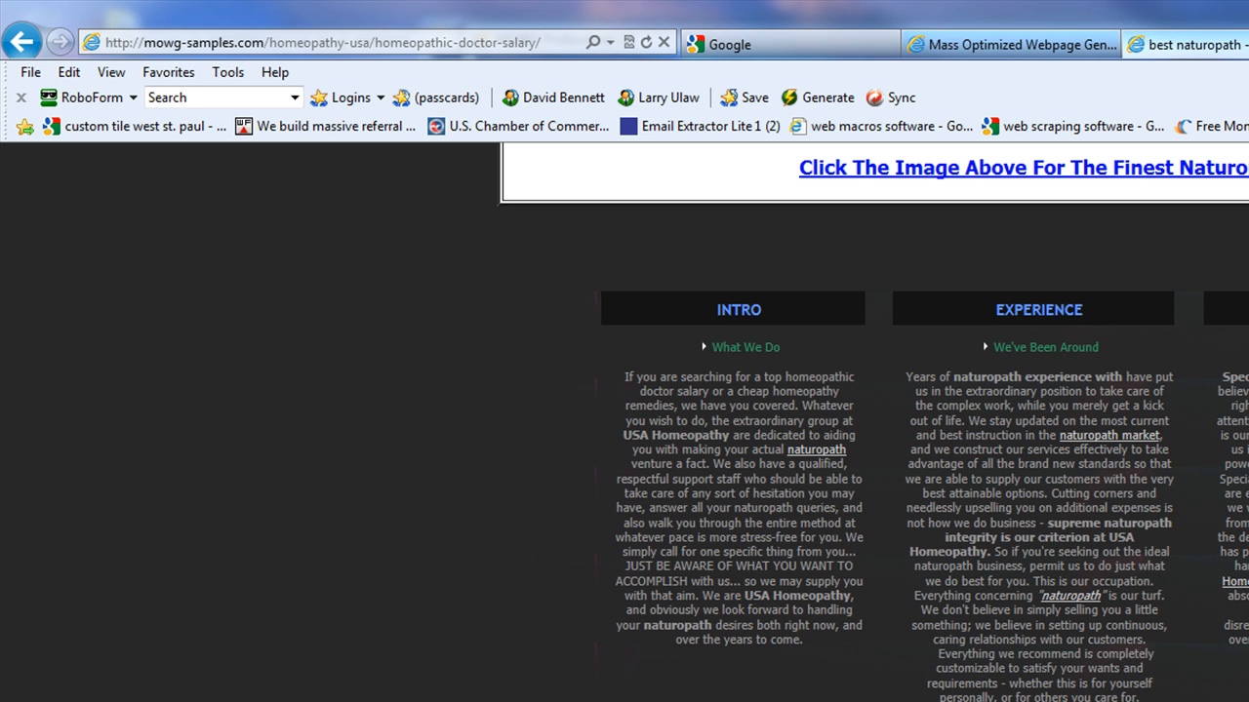
scroll(624, 419, up, 4)
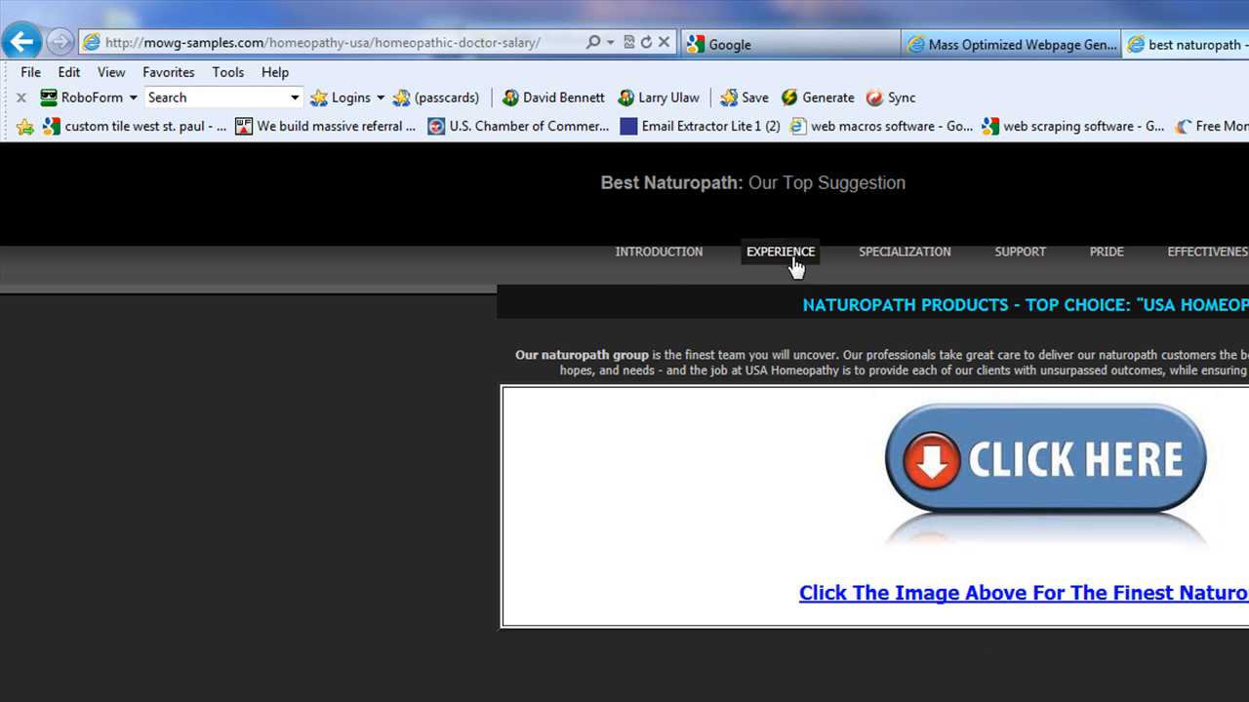
click(660, 254)
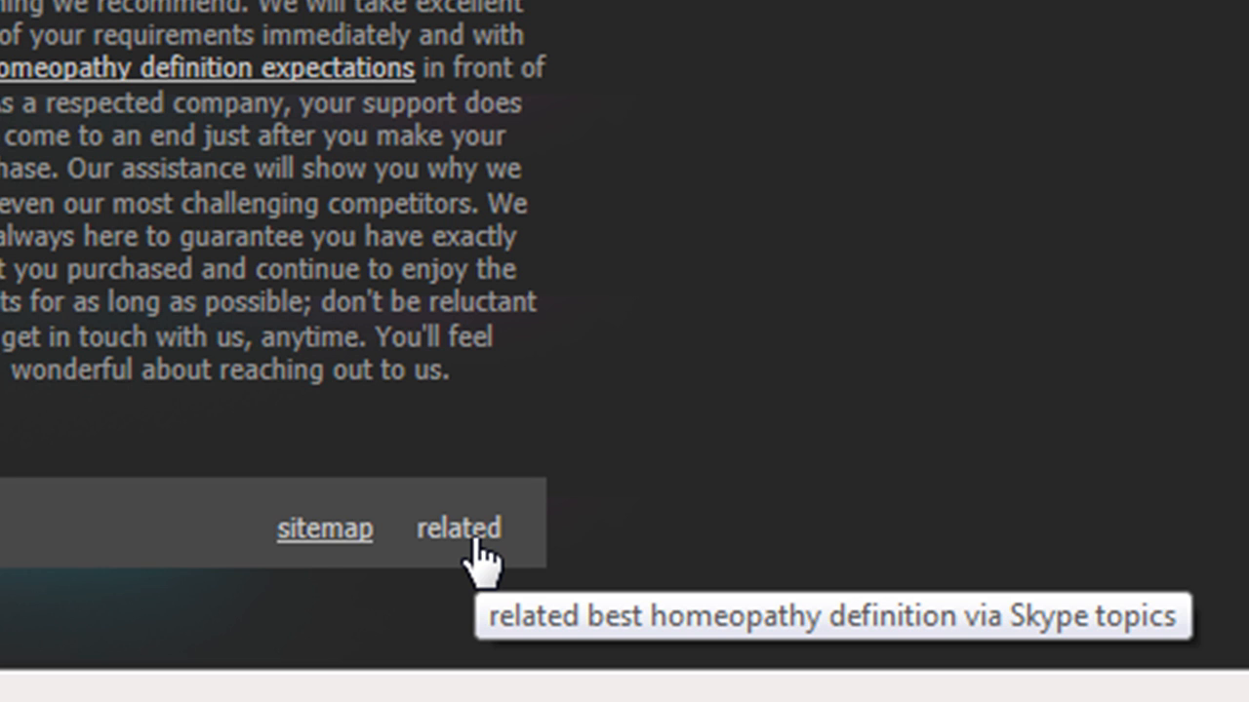
click(477, 541)
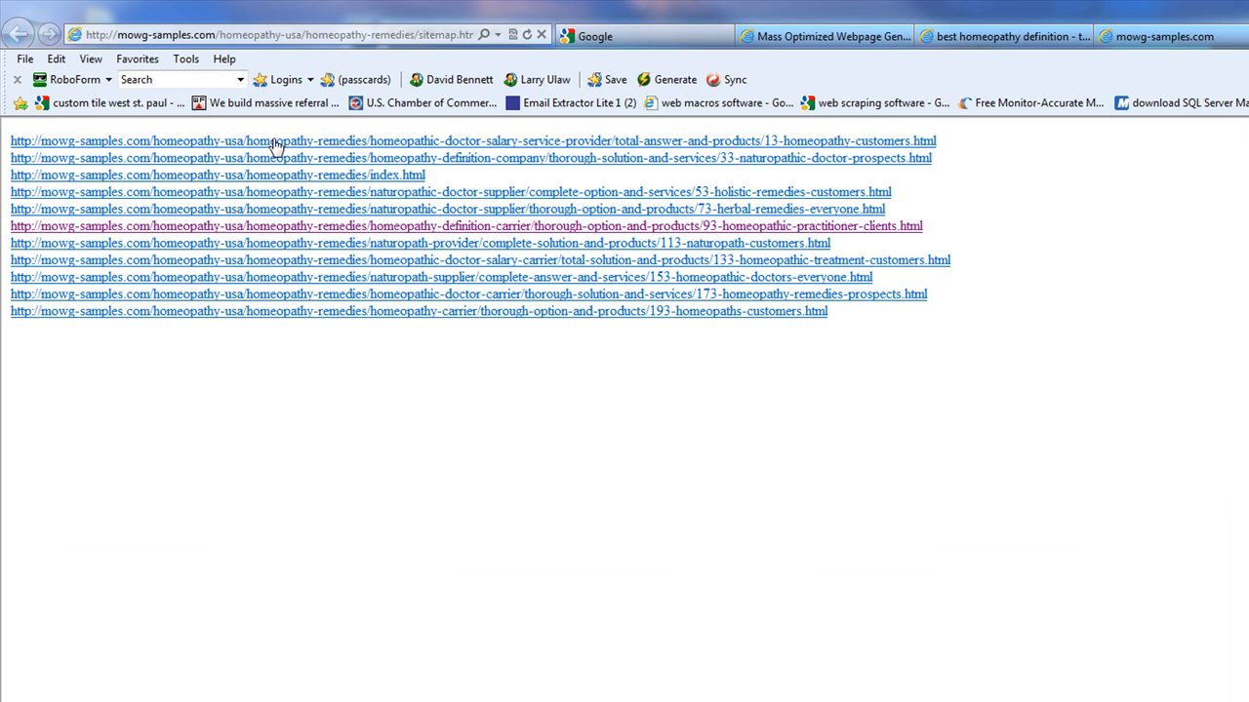
Open the 193-homeopaths-customers.html page from the homeopathy-remedies sitemap and examine how its sections are written
click(322, 311)
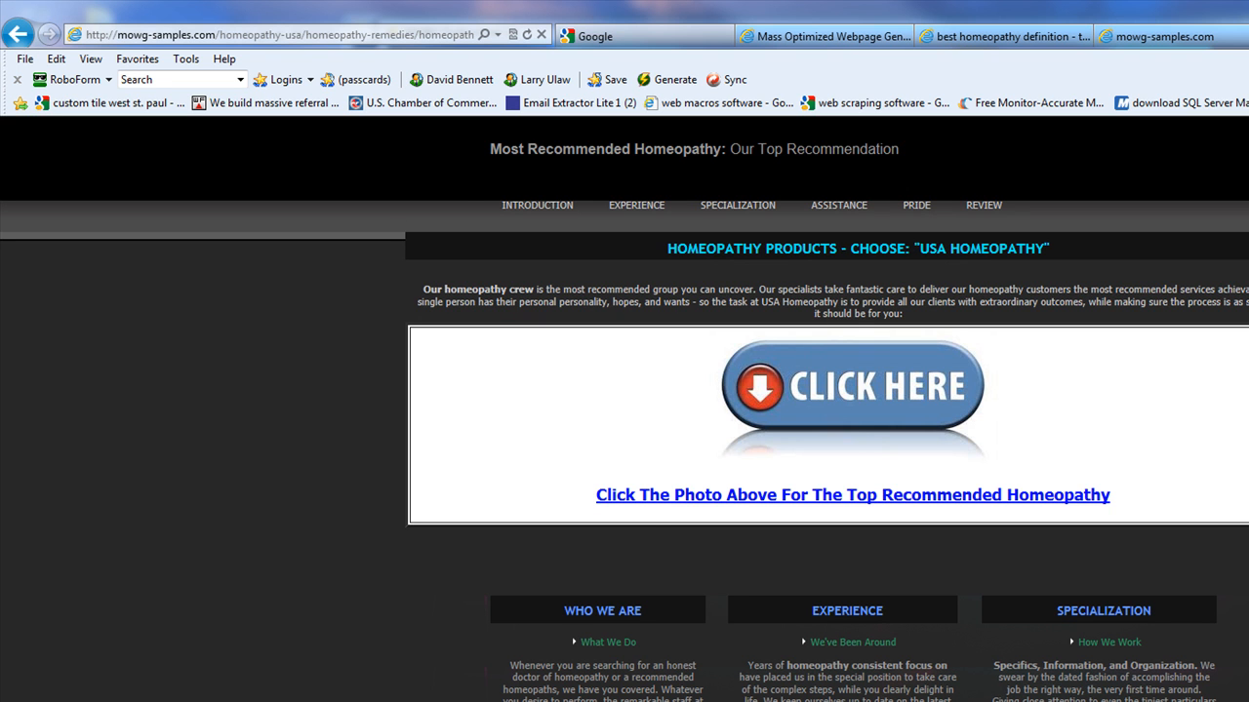
scroll(624, 410, down, 4)
scroll(625, 410, up, 4)
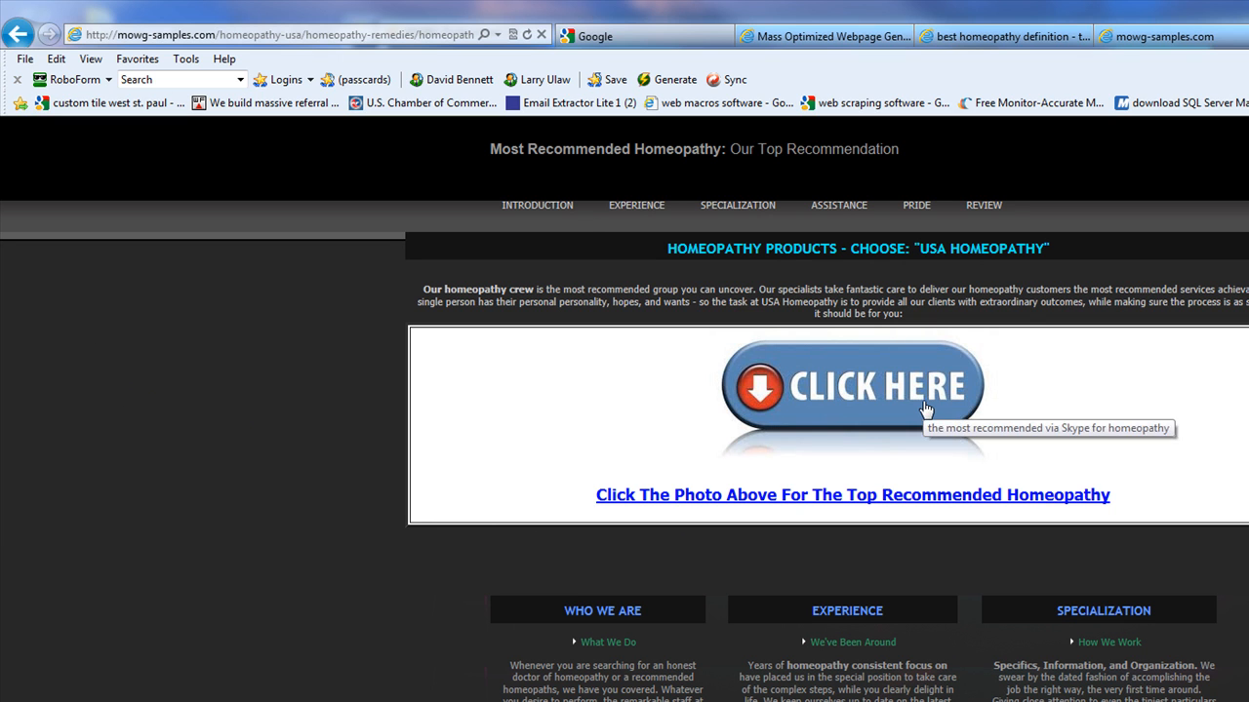
scroll(1118, 659, down, 4)
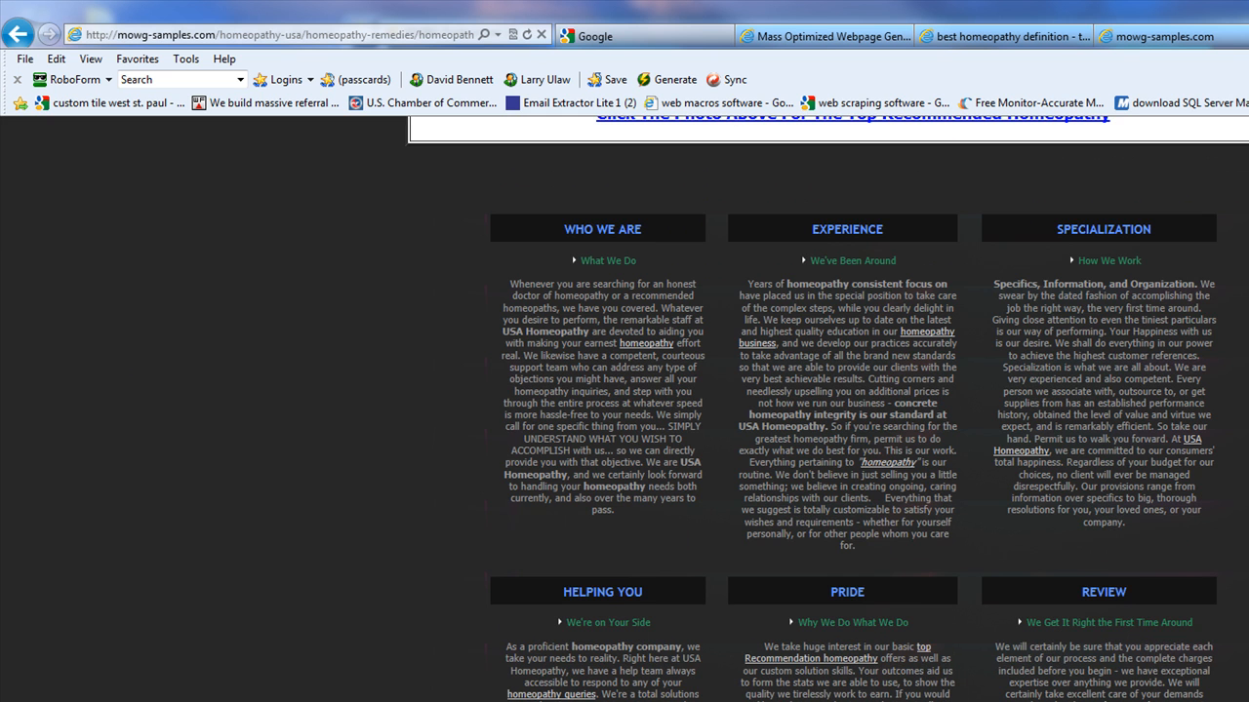
scroll(827, 410, up, 4)
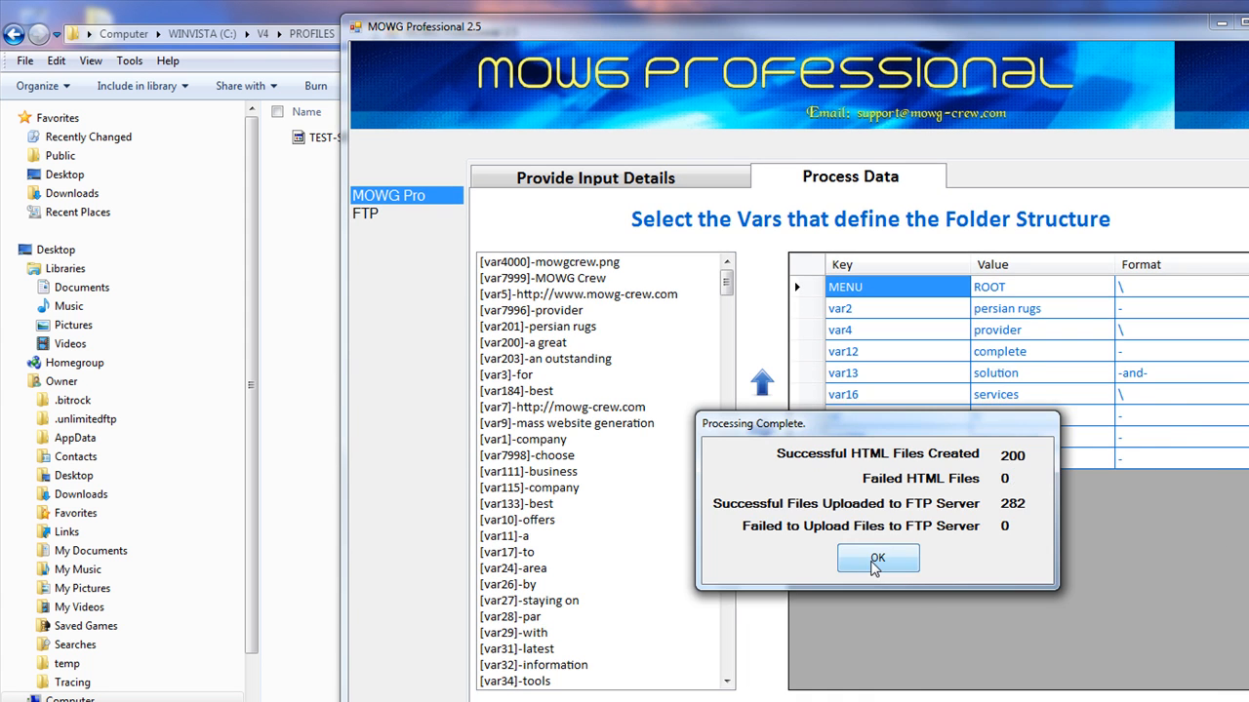
Switch to MOWG Professional, dismiss the processing summary of the V4 run and close that program window
click(875, 562)
key(alt+F4)
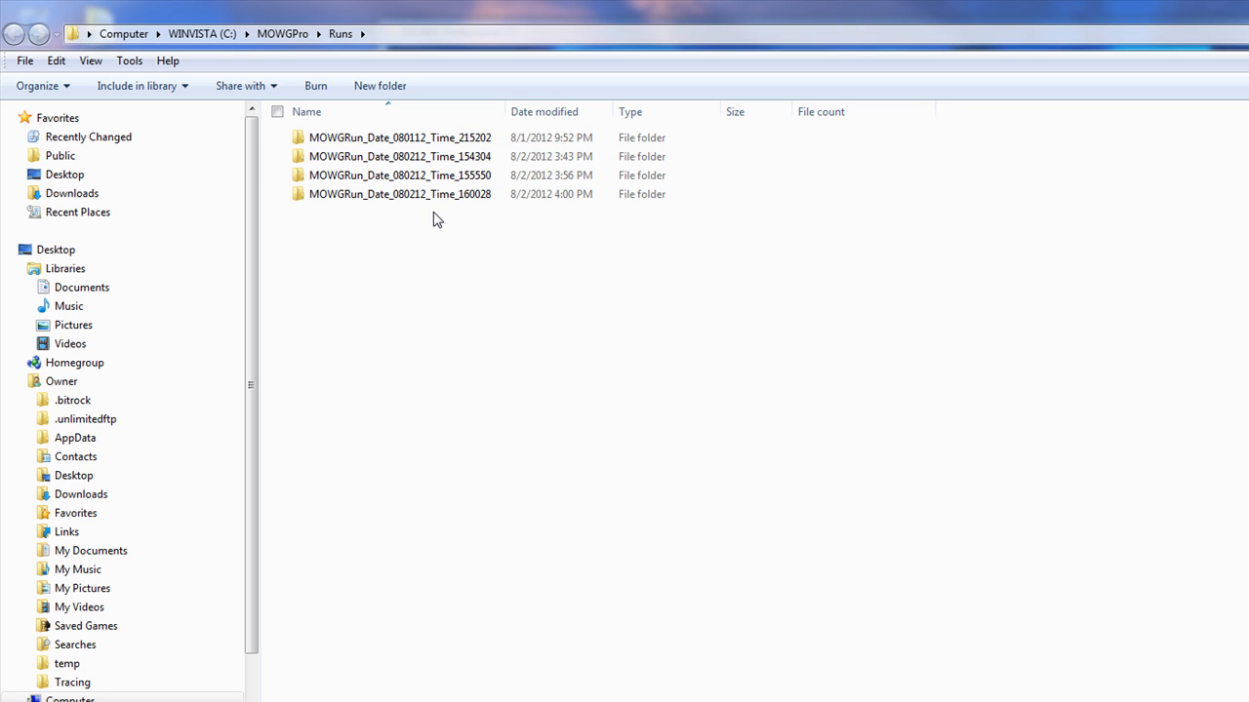
Delete the three oldest run folders, MOWGRun_Date_080112_Time_215202 through MOWGRun_Date_080212_Time_155550, from the Runs folder
click(427, 137)
shift+click(432, 176)
right_click(433, 179)
click(497, 427)
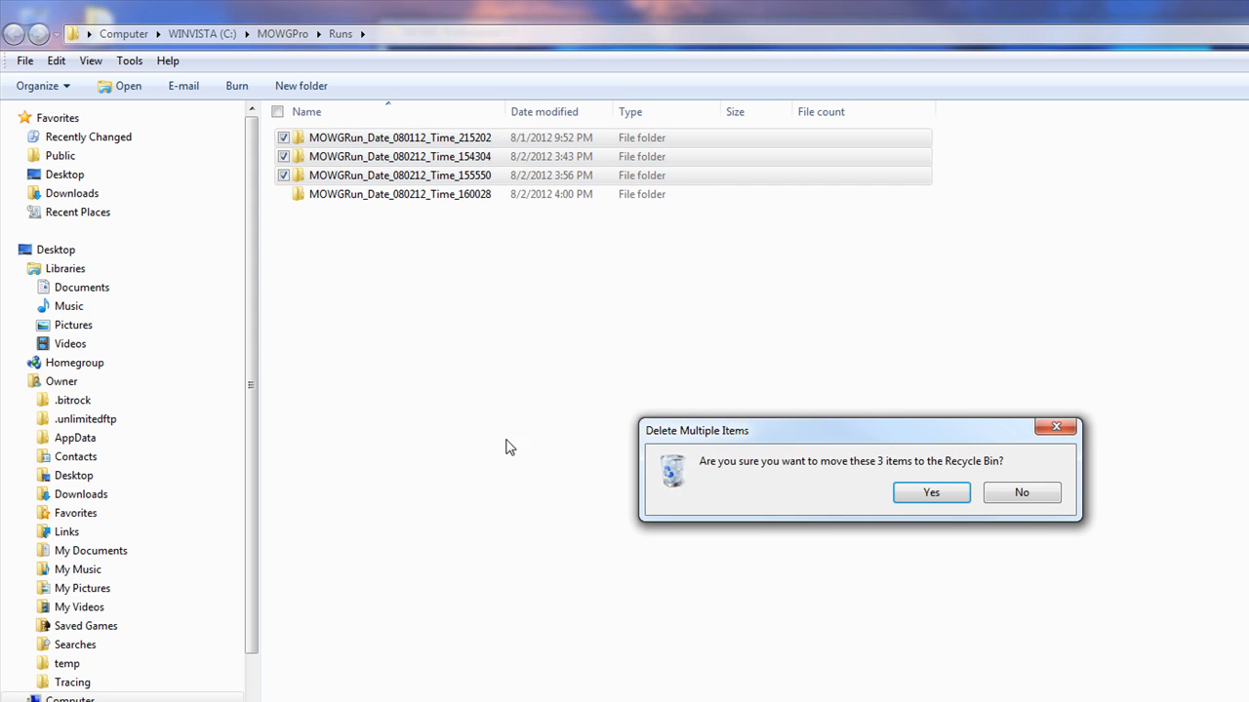
click(928, 493)
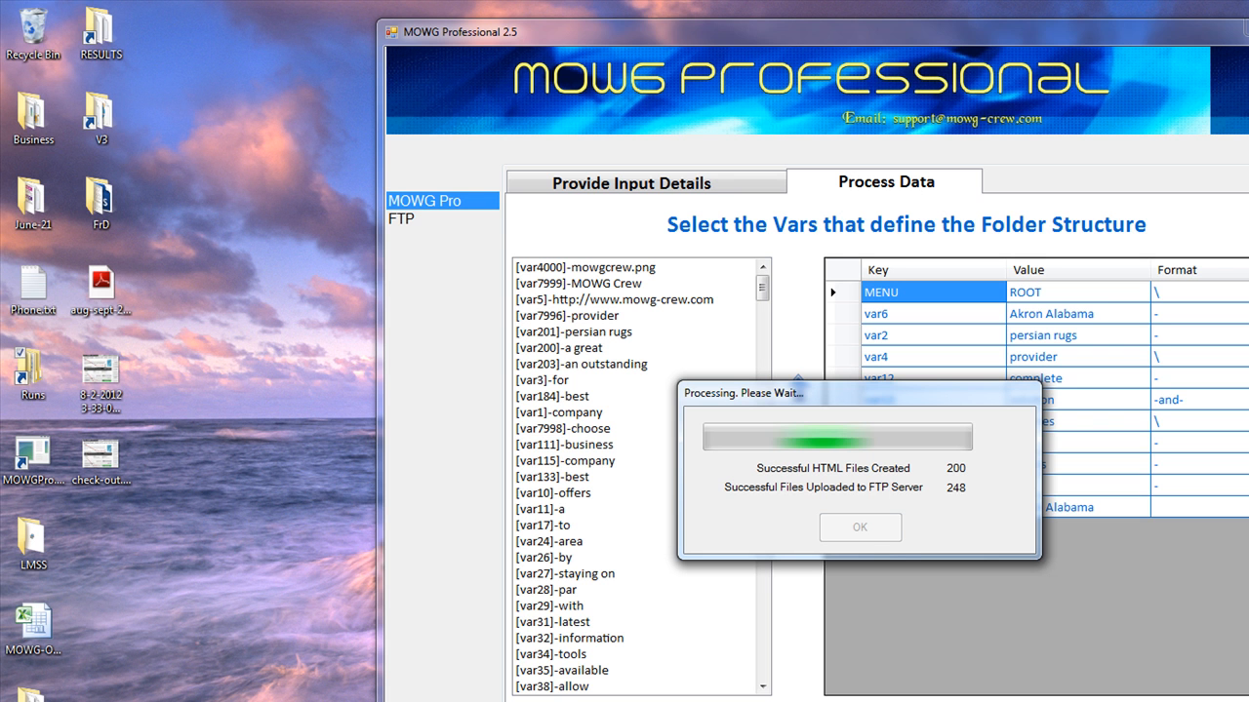
Empty the Recycle Bin
right_click(32, 36)
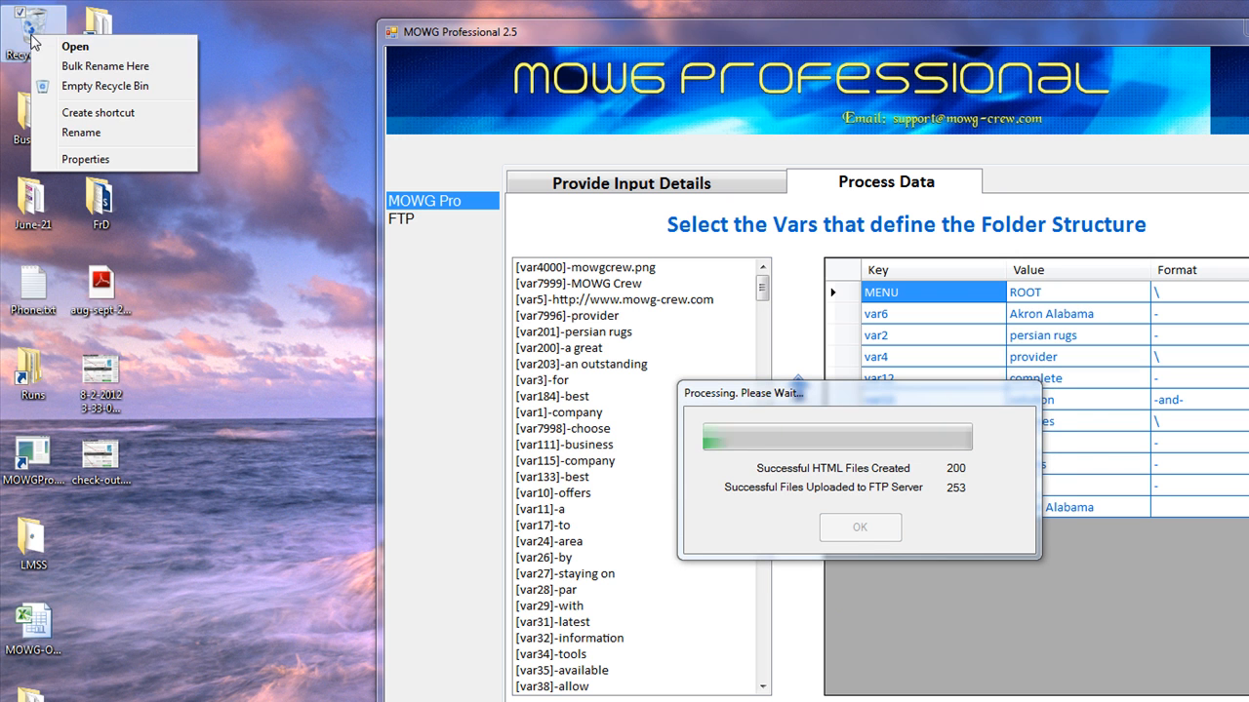
click(103, 85)
click(928, 495)
Dismiss the remaining run's processing summary and quit MOWG Professional, saving the profile to file
click(888, 531)
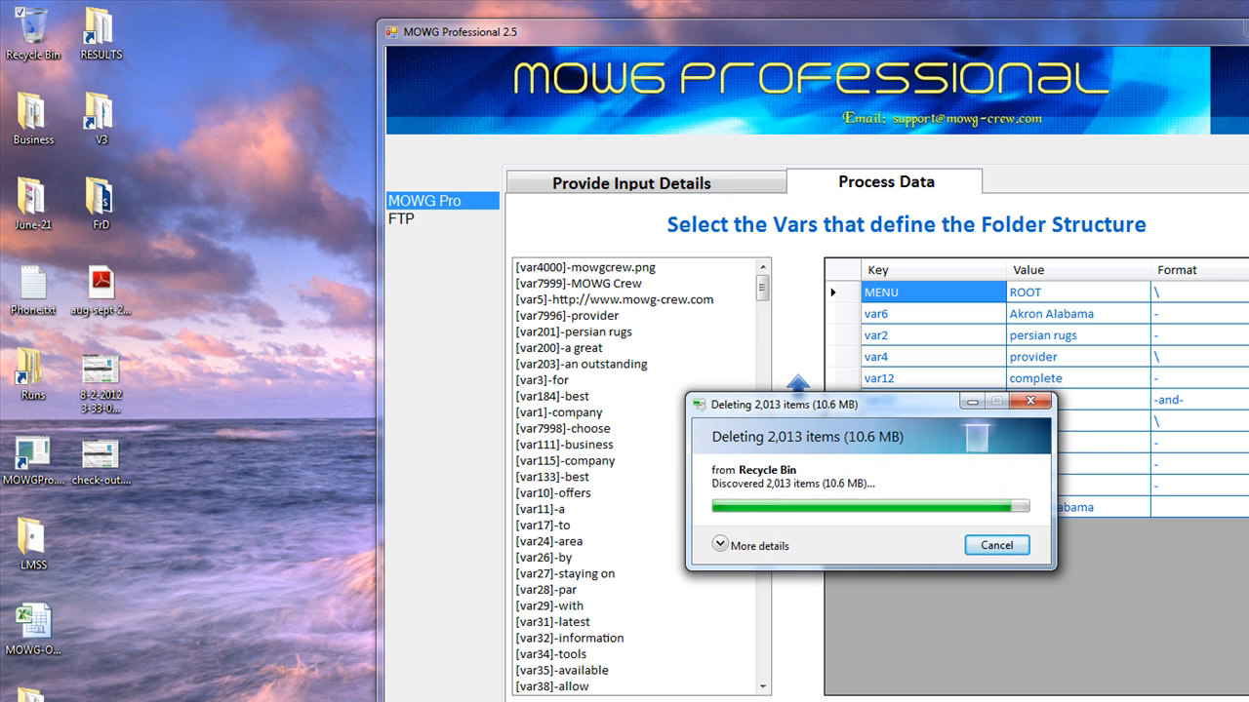
key(alt+F4)
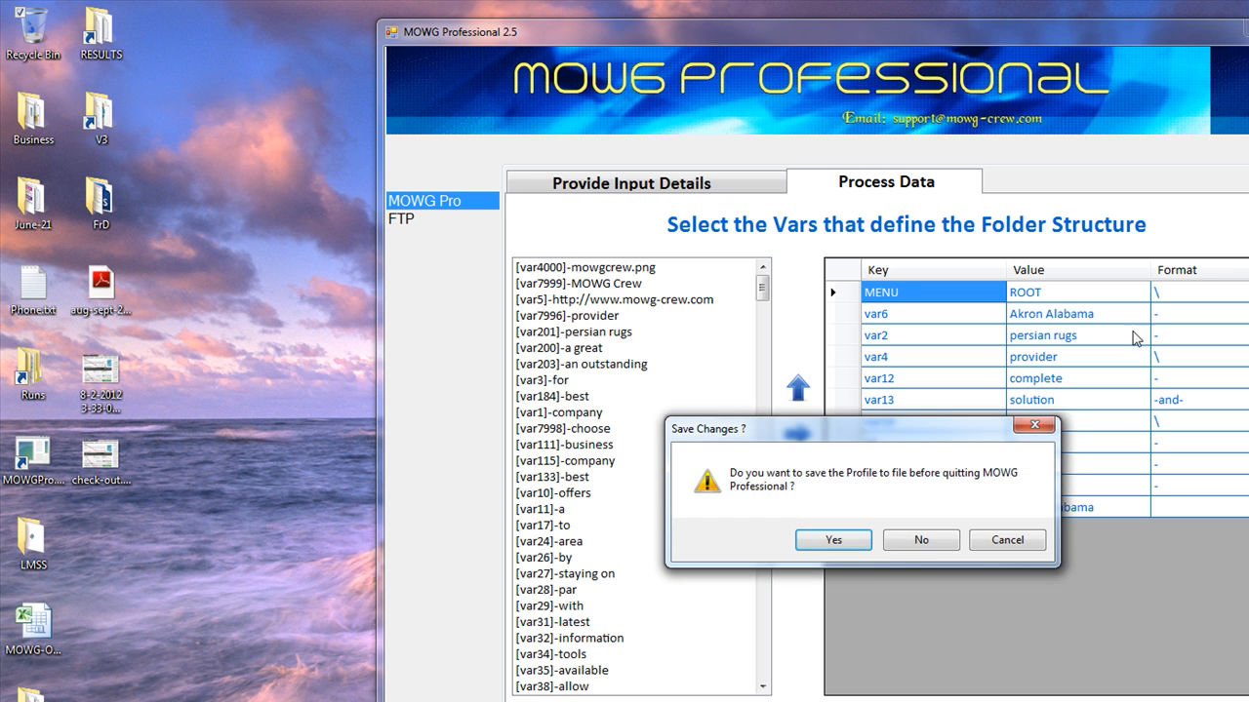
click(846, 546)
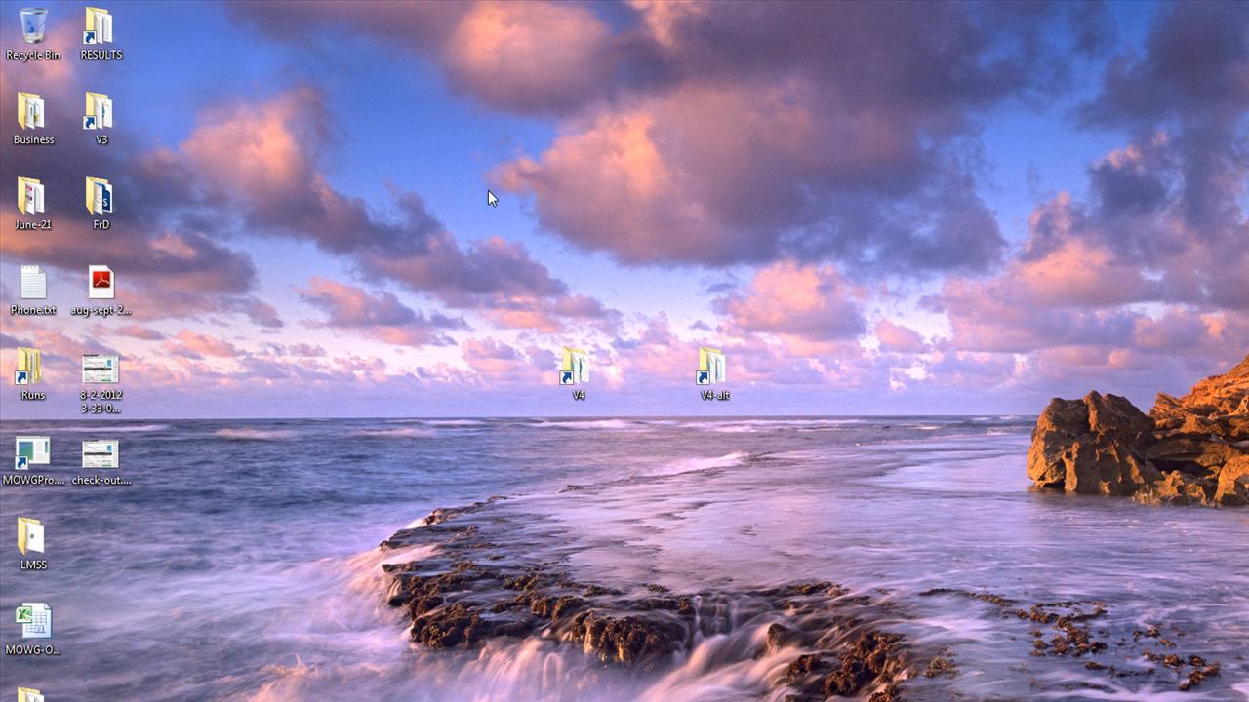
Duplicate the TEST-SITE-ALT.pfl profile within the PROFILES folder of V4-alt
click(712, 370)
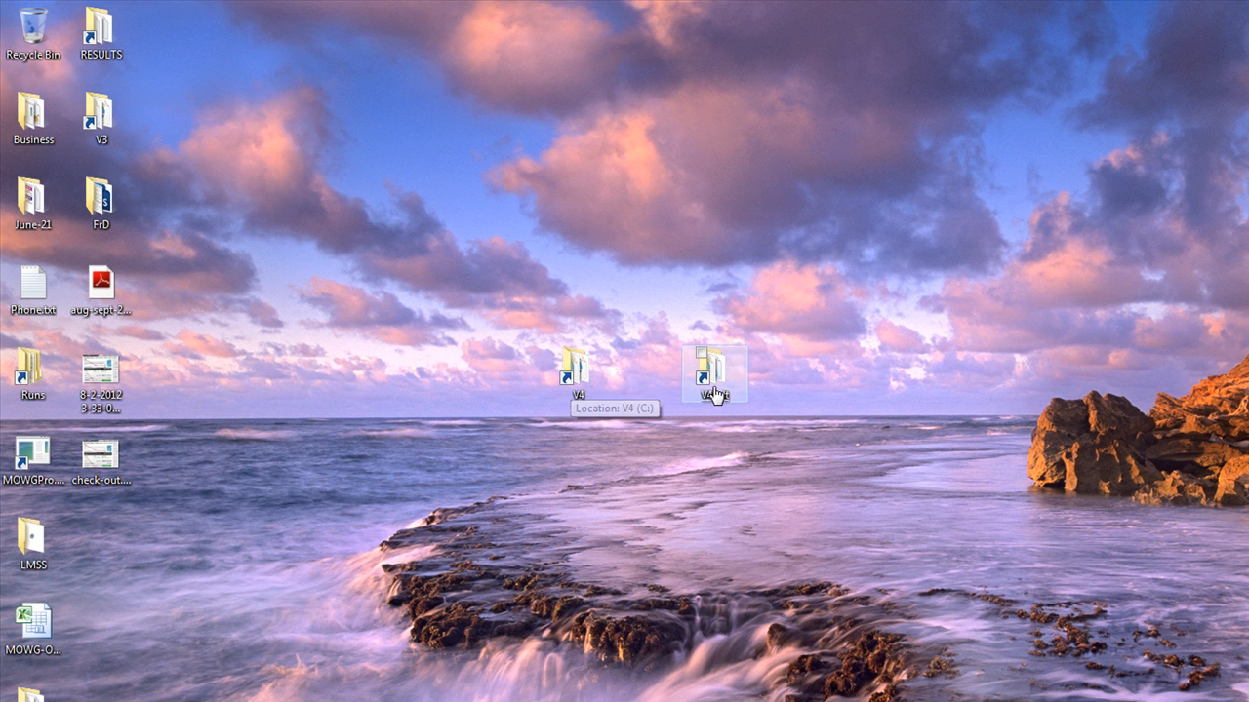
key(Return)
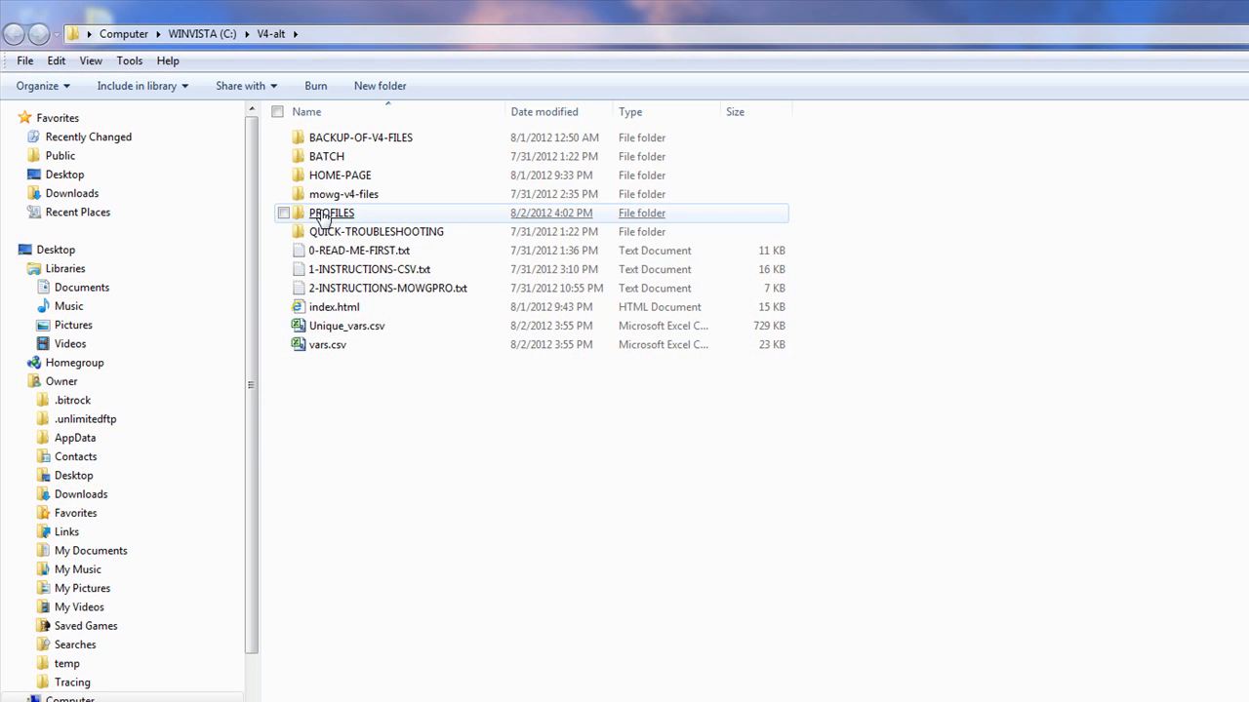
double_click(317, 212)
right_click(342, 147)
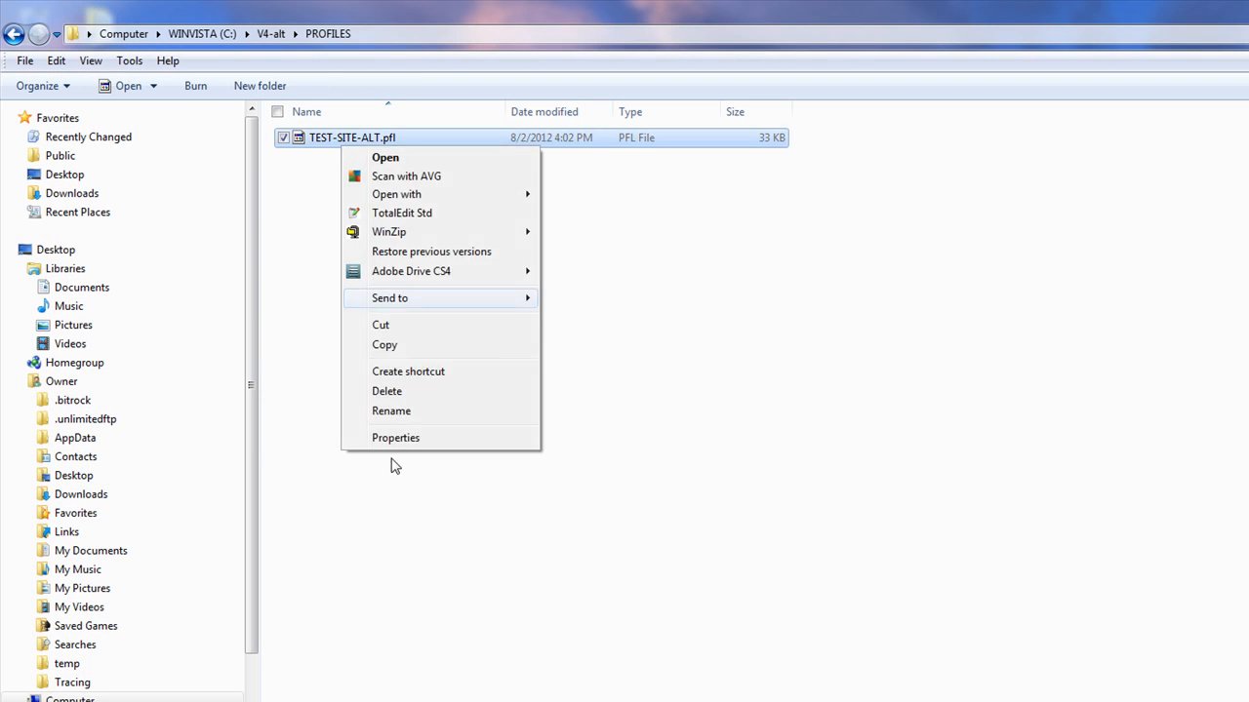
click(405, 349)
right_click(345, 187)
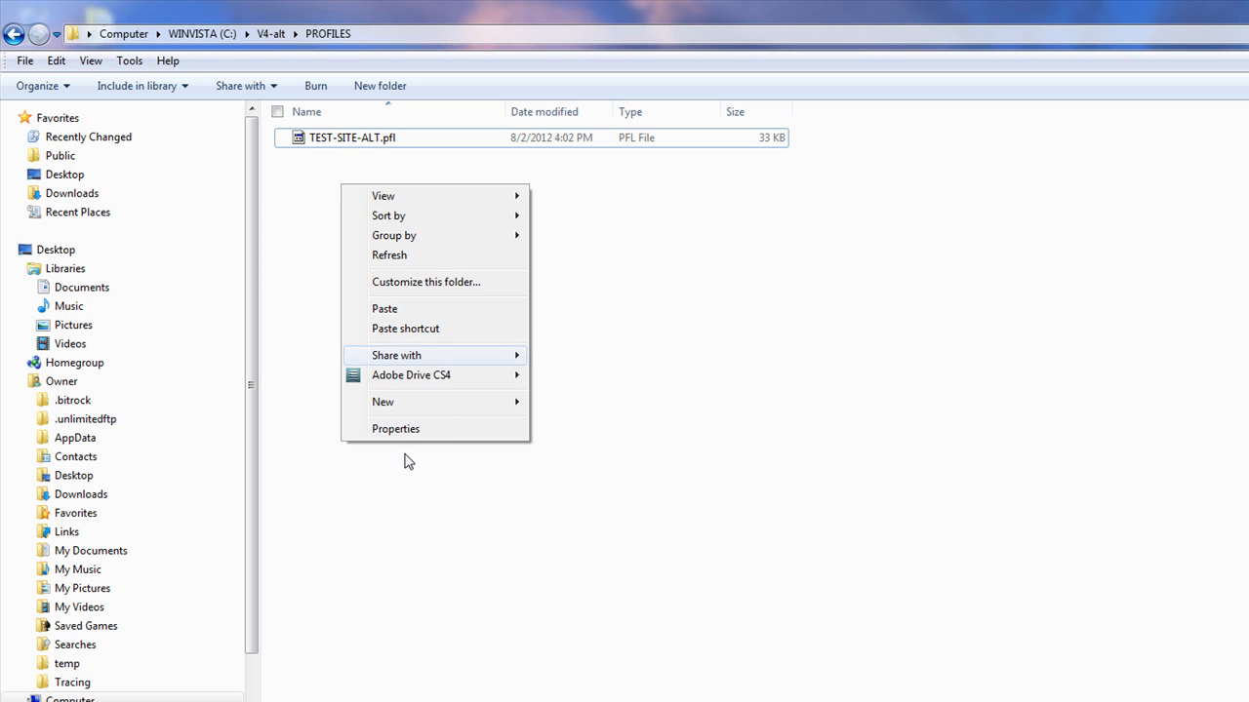
click(393, 308)
Rename the copied profile file as MY-SITE.pfl
right_click(353, 141)
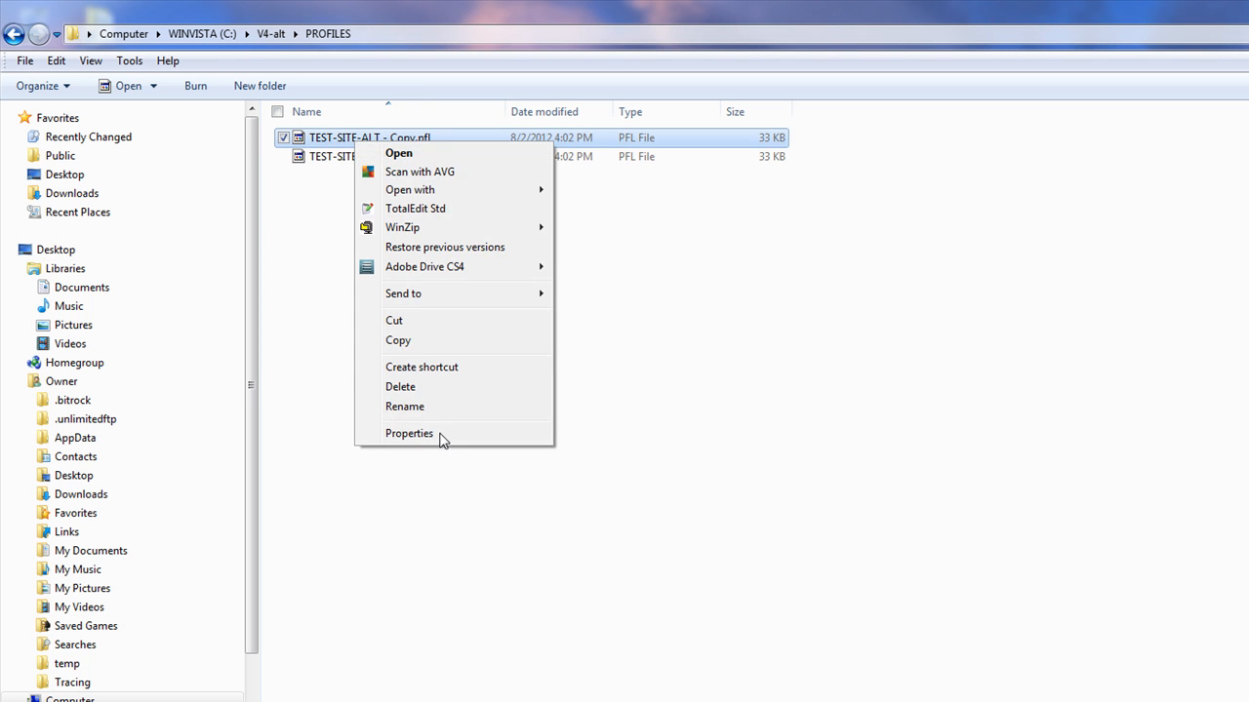
click(421, 407)
text(MY-S)
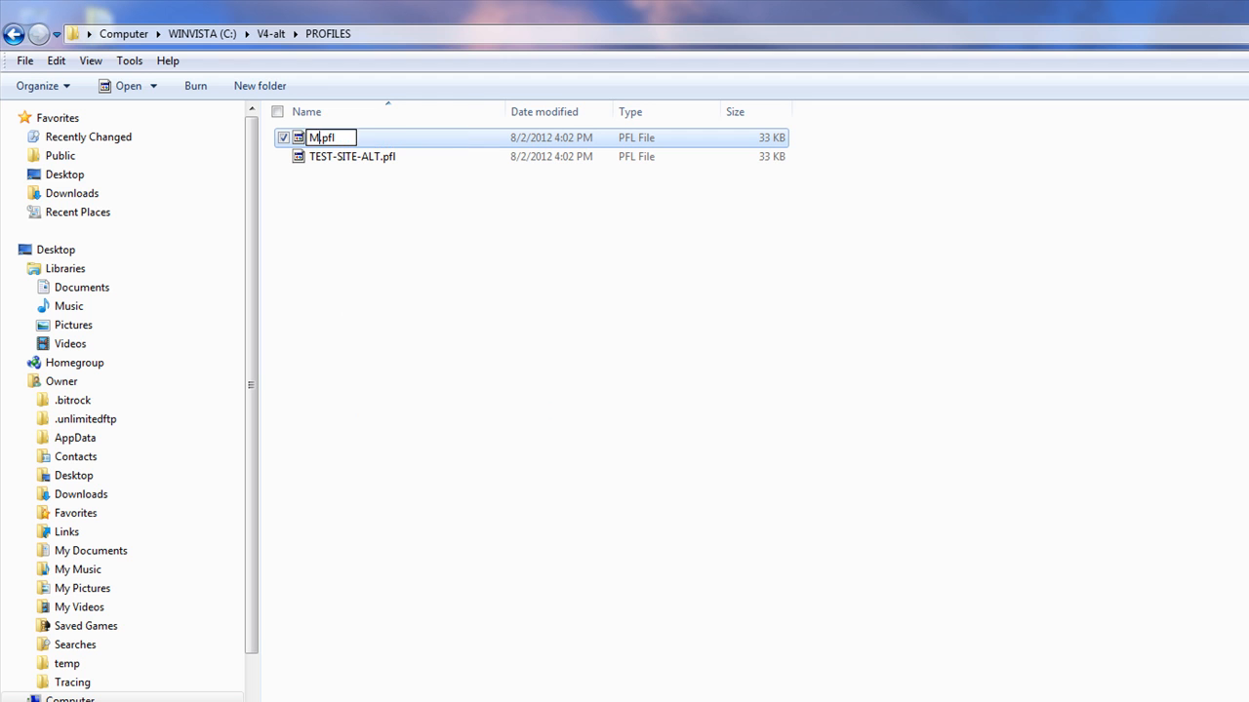
text(ITE)
click(491, 391)
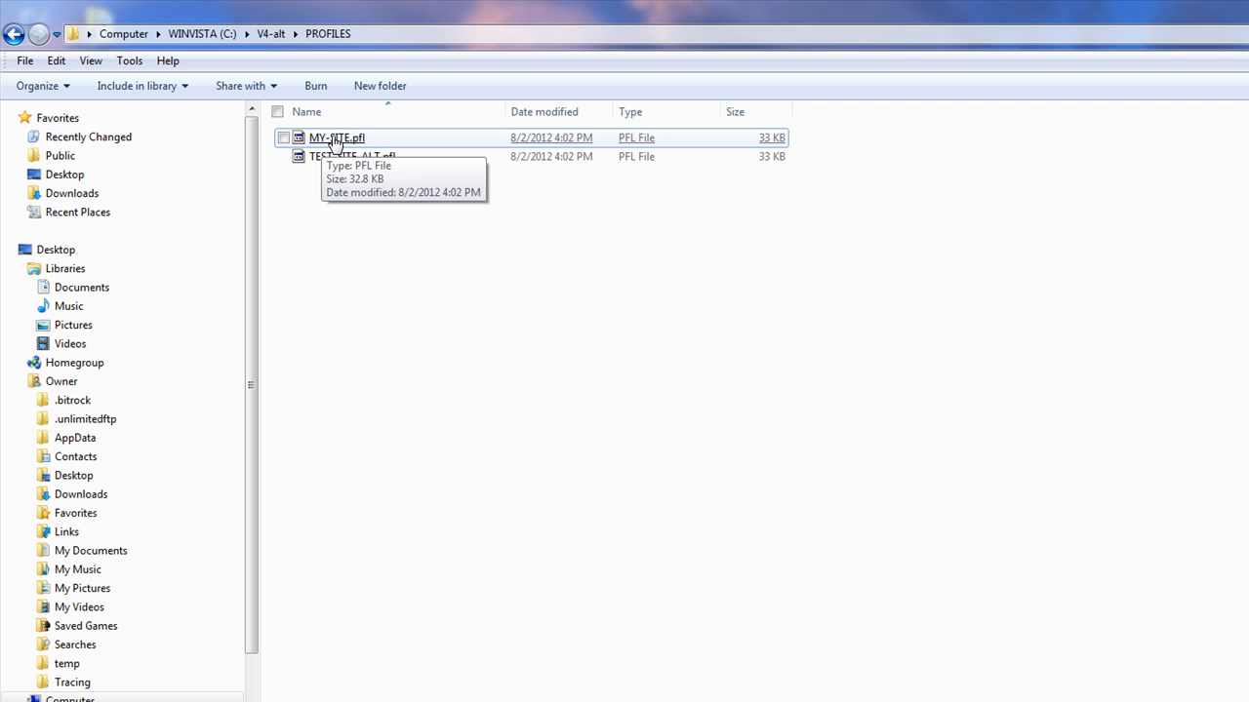
Launch MOWG Professional and load the MY-SITE.pfl profile from C:\V4-alt\PROFILES
click(334, 142)
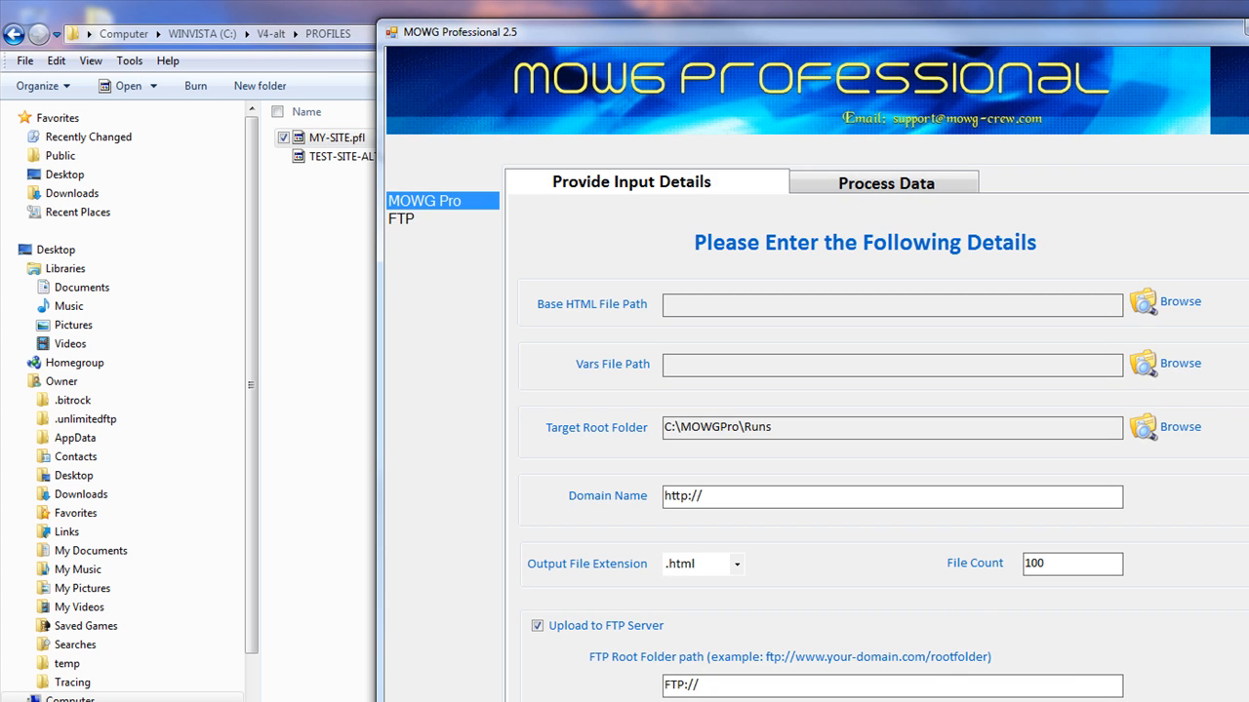
click(1068, 697)
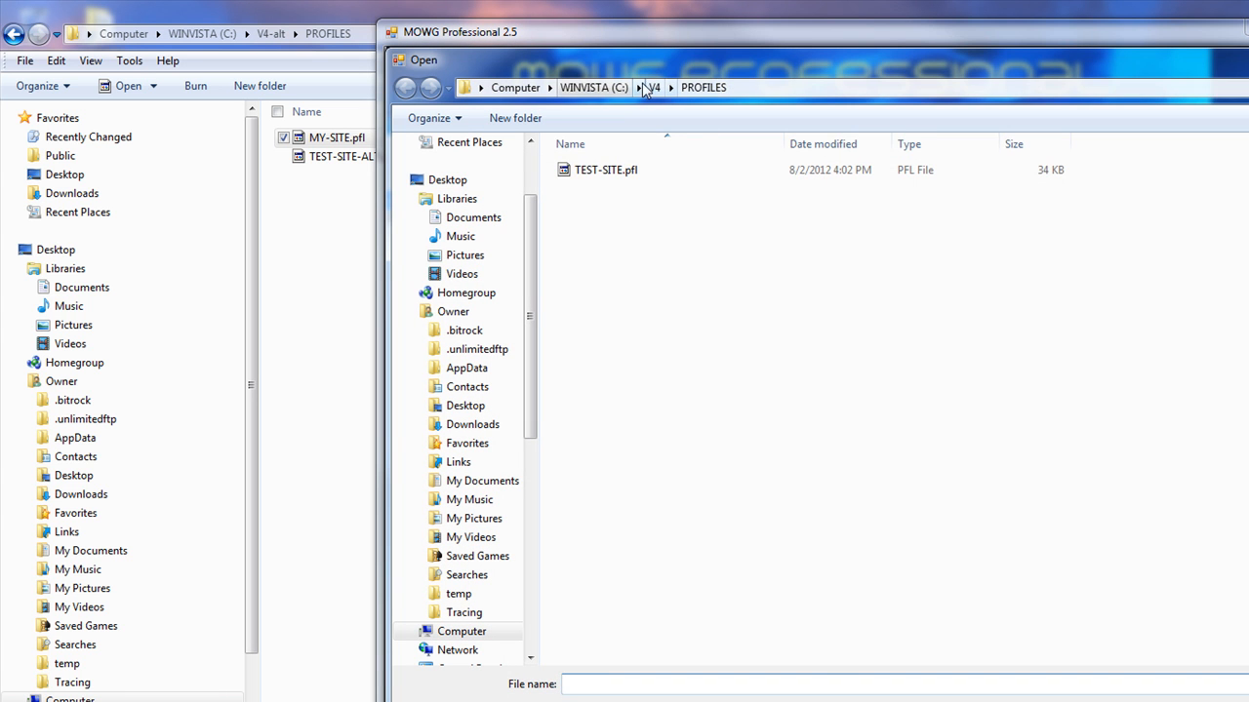
click(585, 87)
double_click(848, 564)
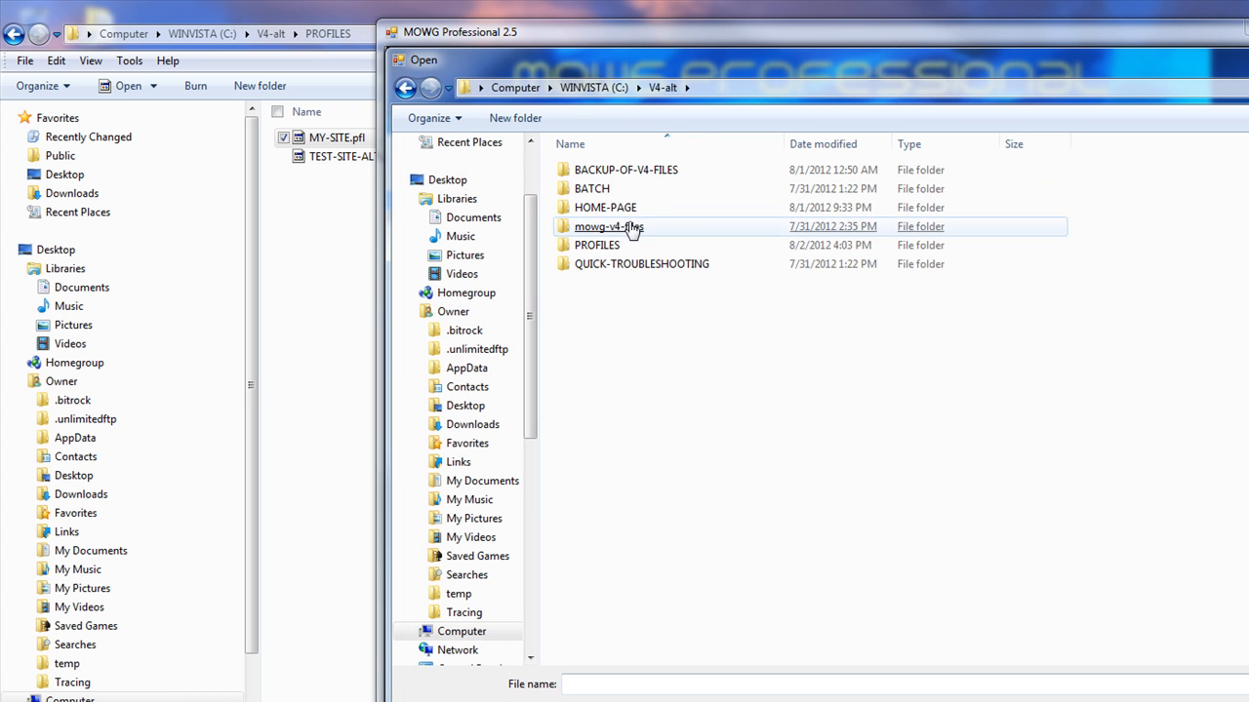
double_click(605, 246)
double_click(614, 170)
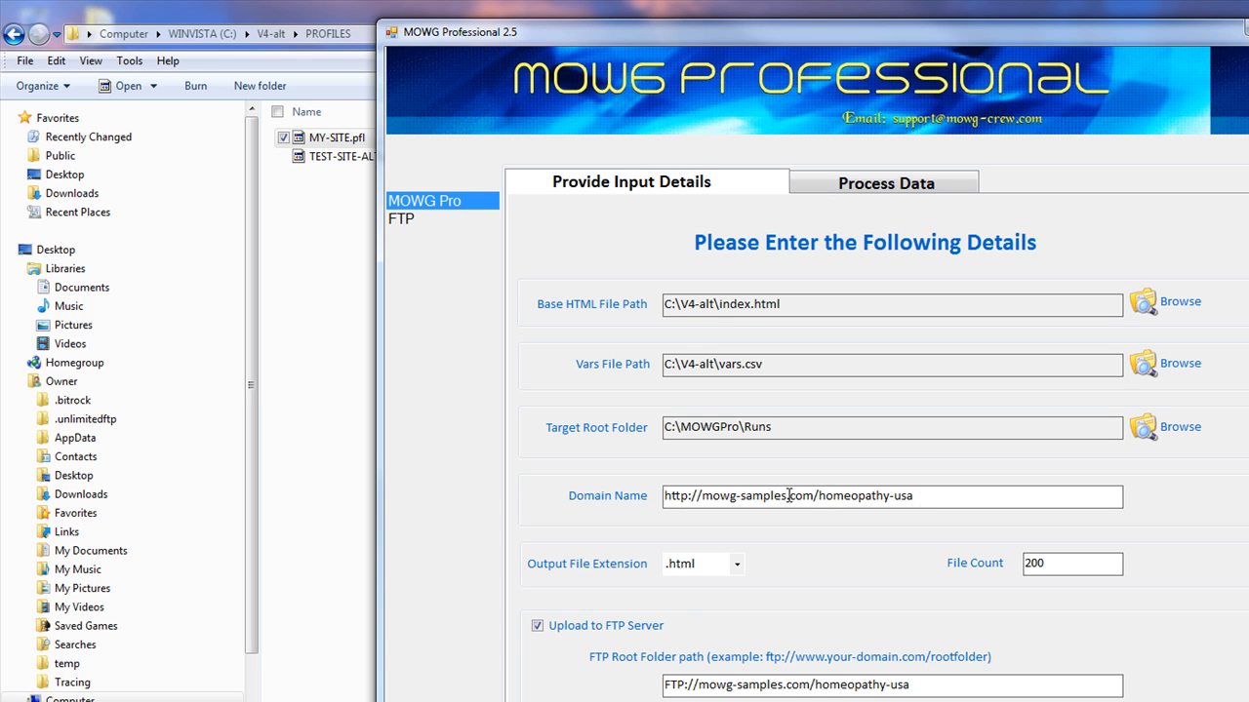
Replace mowg-samples.com with my-site.com in the Domain Name, keeping the homeopathy-usa folder
drag(787, 496, 706, 496)
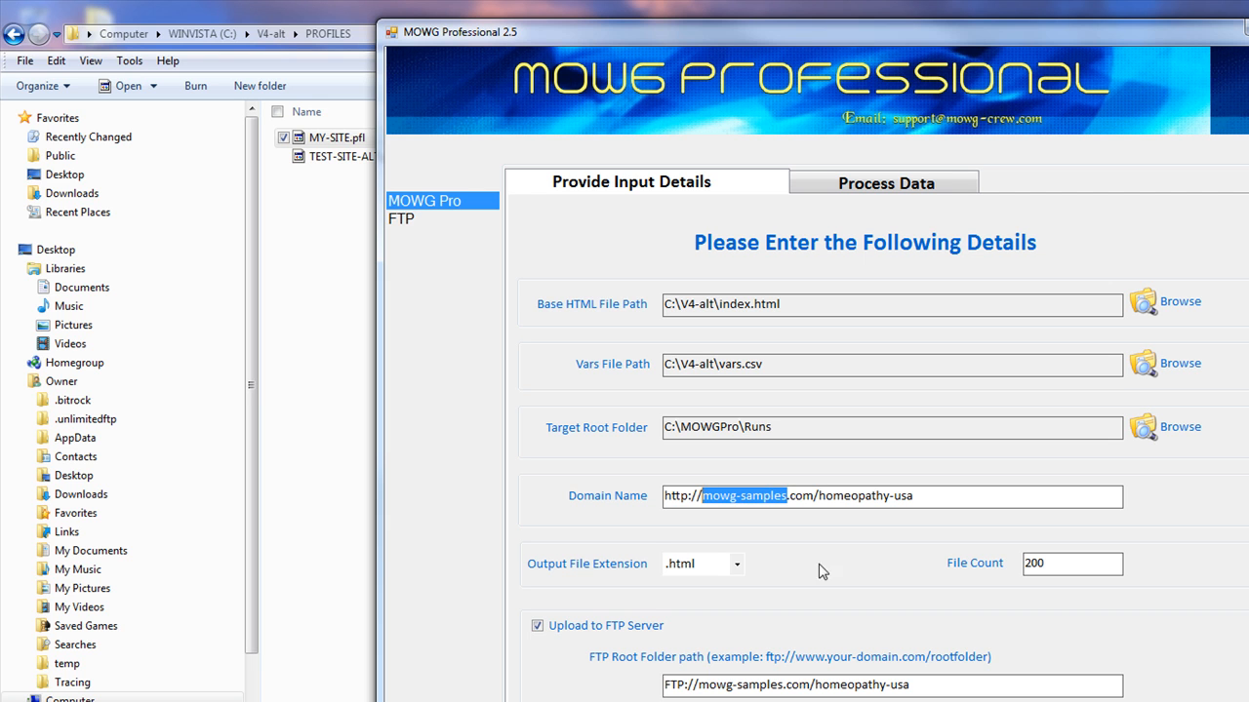
drag(814, 496, 704, 498)
text(my-sitem)
key(BackSpace)
text(.com)
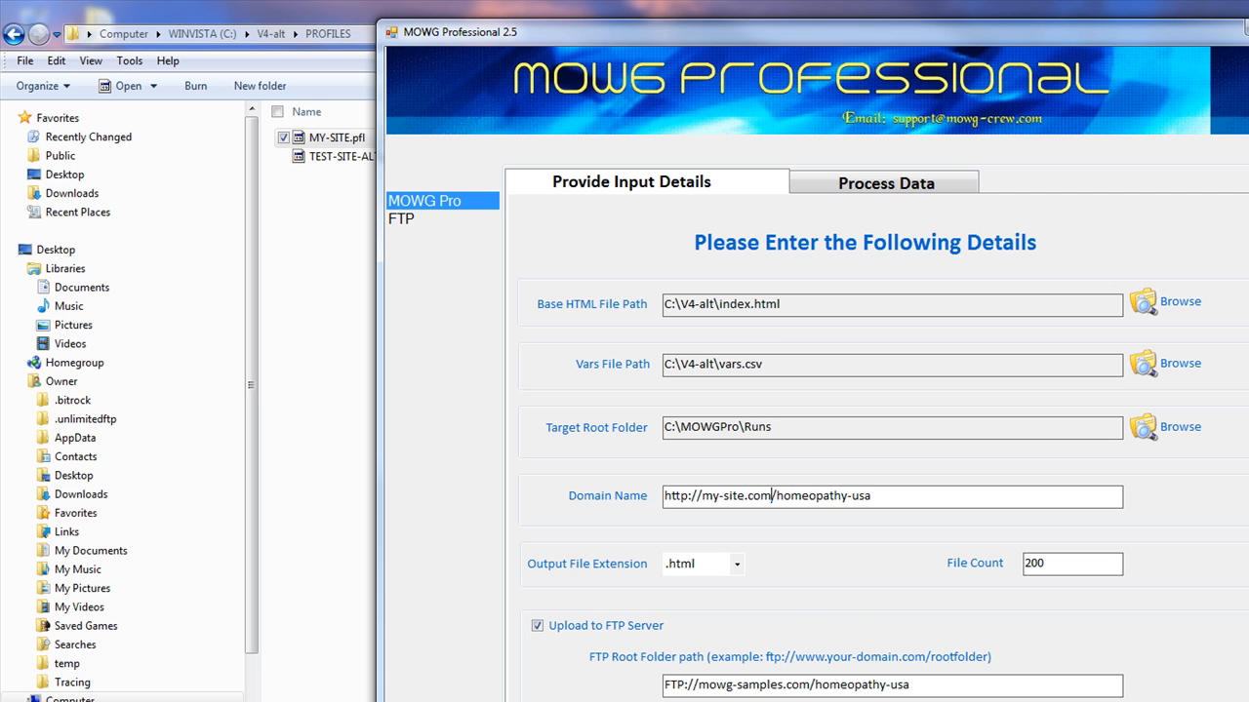
Copy my-site.com from the Domain Name over mowg-samples.com in the FTP root folder path
drag(884, 497, 770, 496)
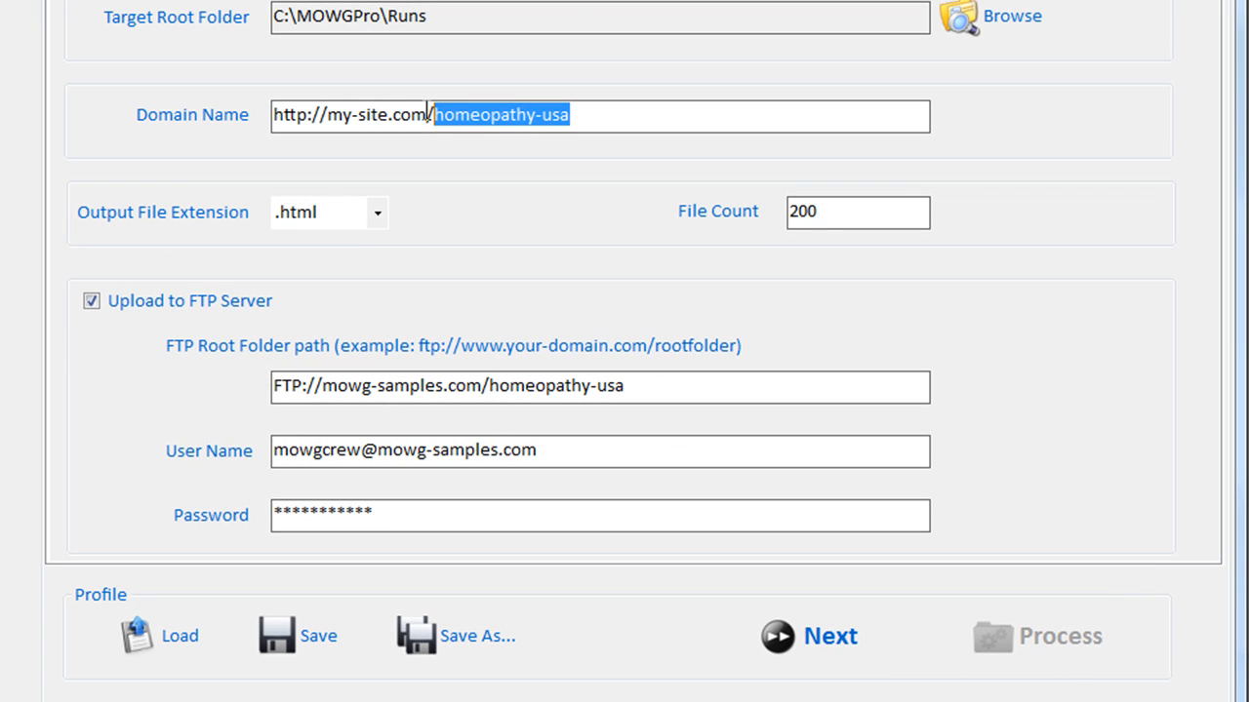
drag(773, 496, 709, 493)
drag(339, 112, 328, 114)
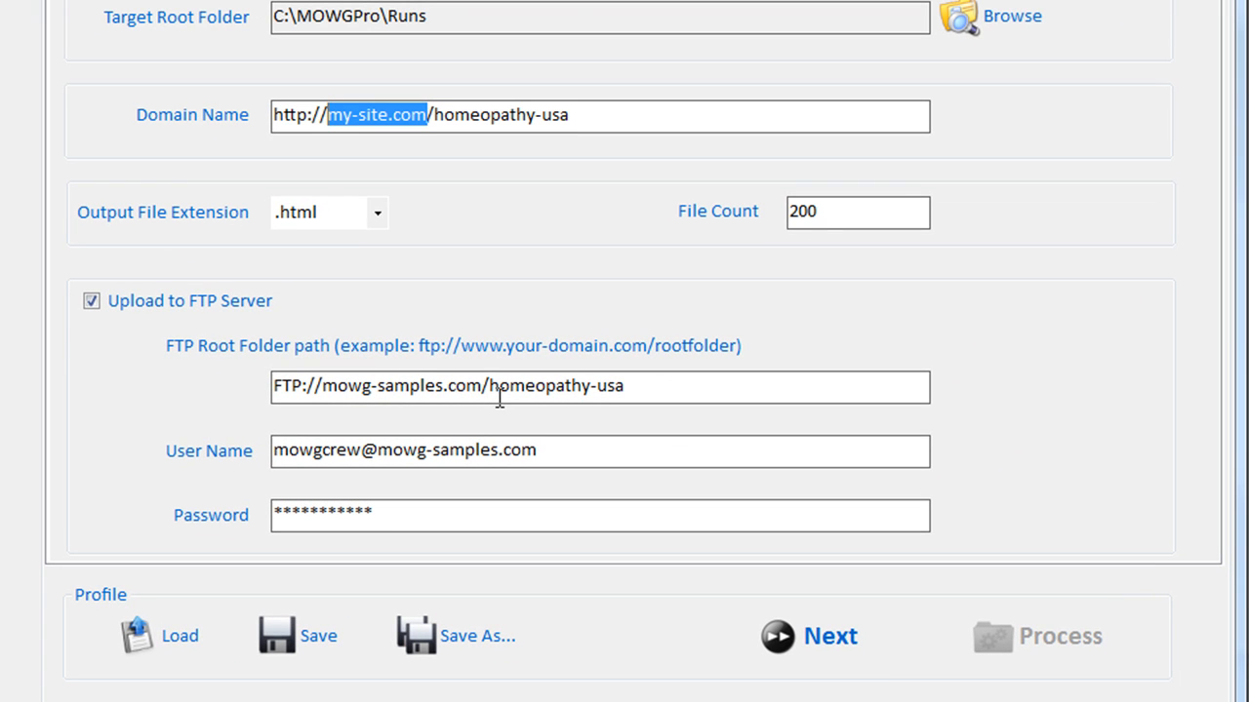
drag(482, 386, 323, 387)
key(ctrl+v)
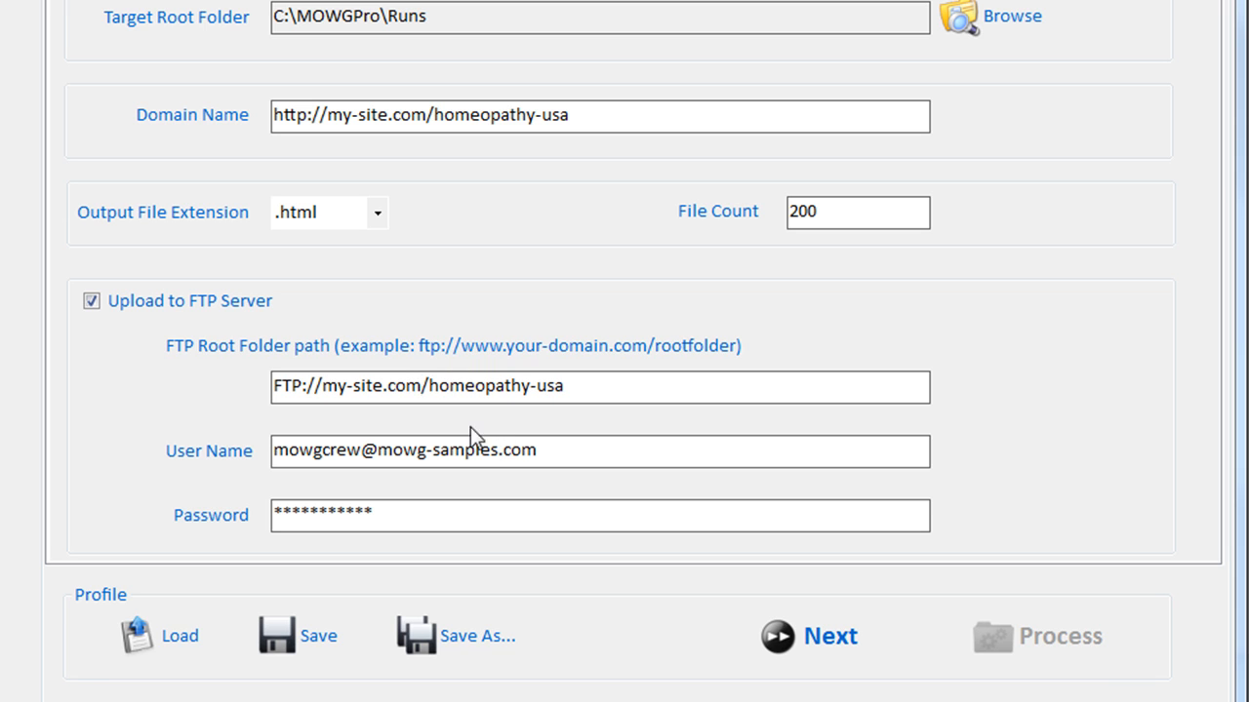
Insert public_html/ before homeopathy-usa in the FTP root folder path
click(430, 385)
text(public)
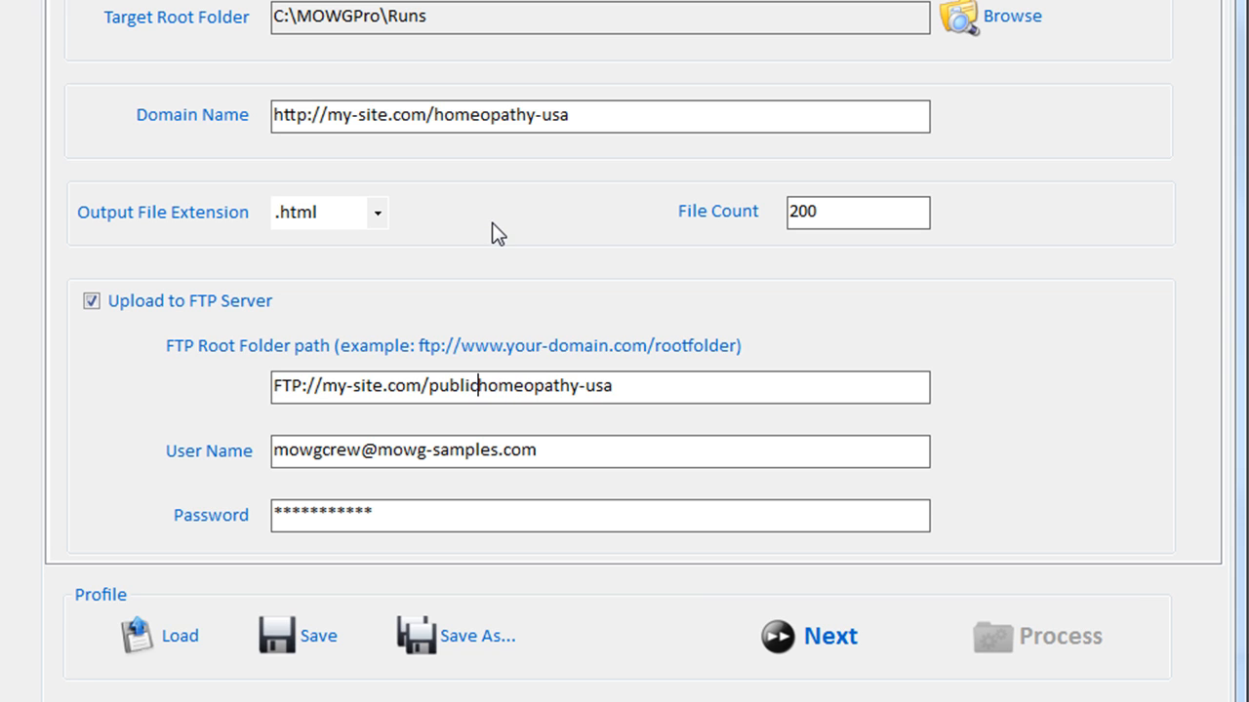
text(_html/)
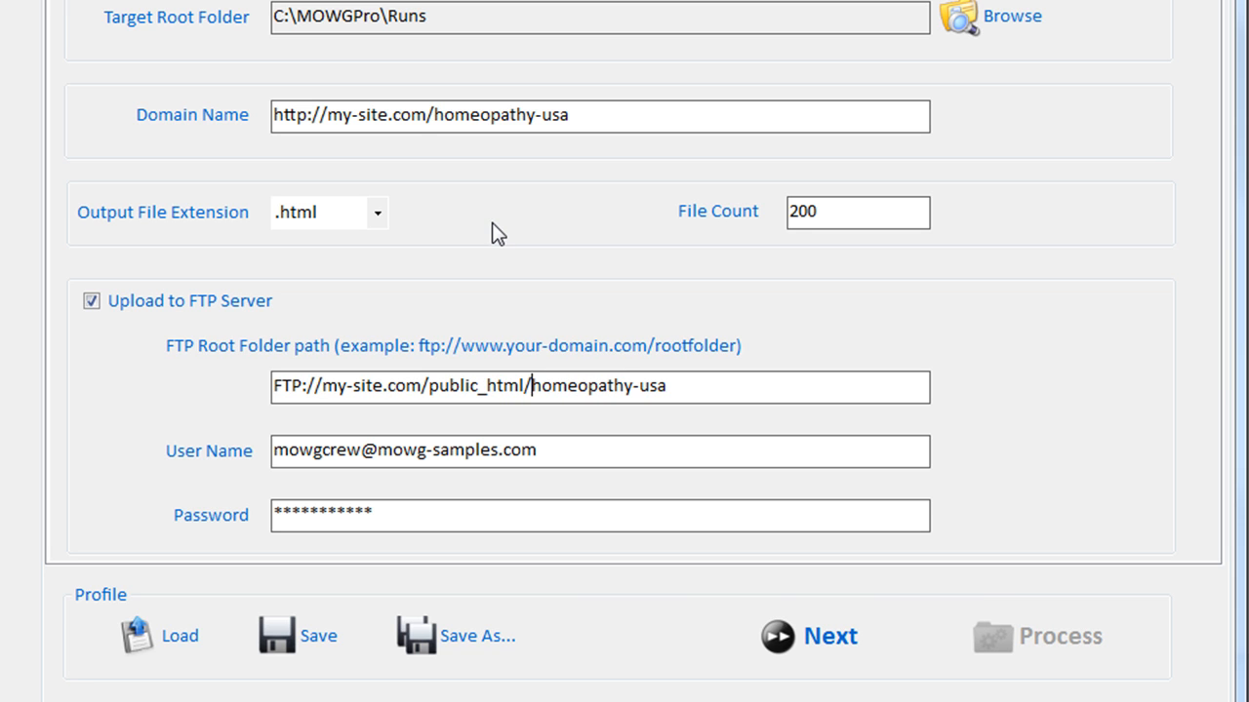
Examine the Domain Name against the FTP root folder path, and review the FTP User Name and Password fields
click(433, 115)
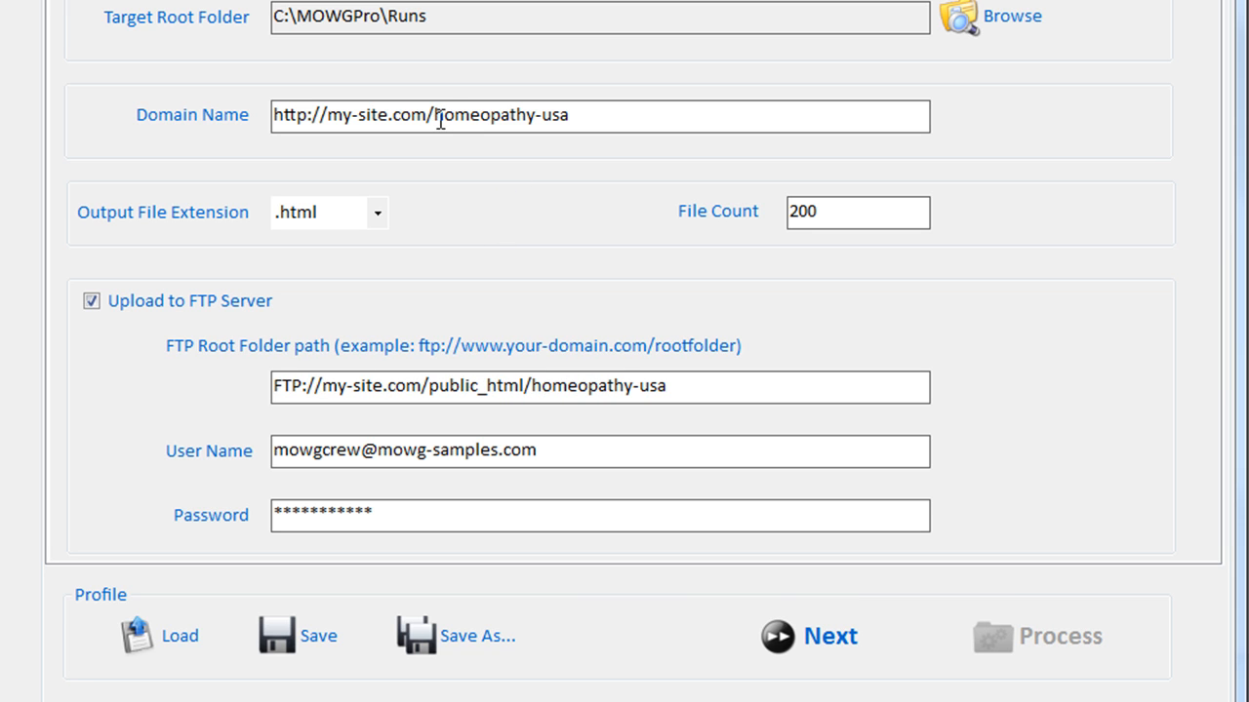
triple_click(562, 115)
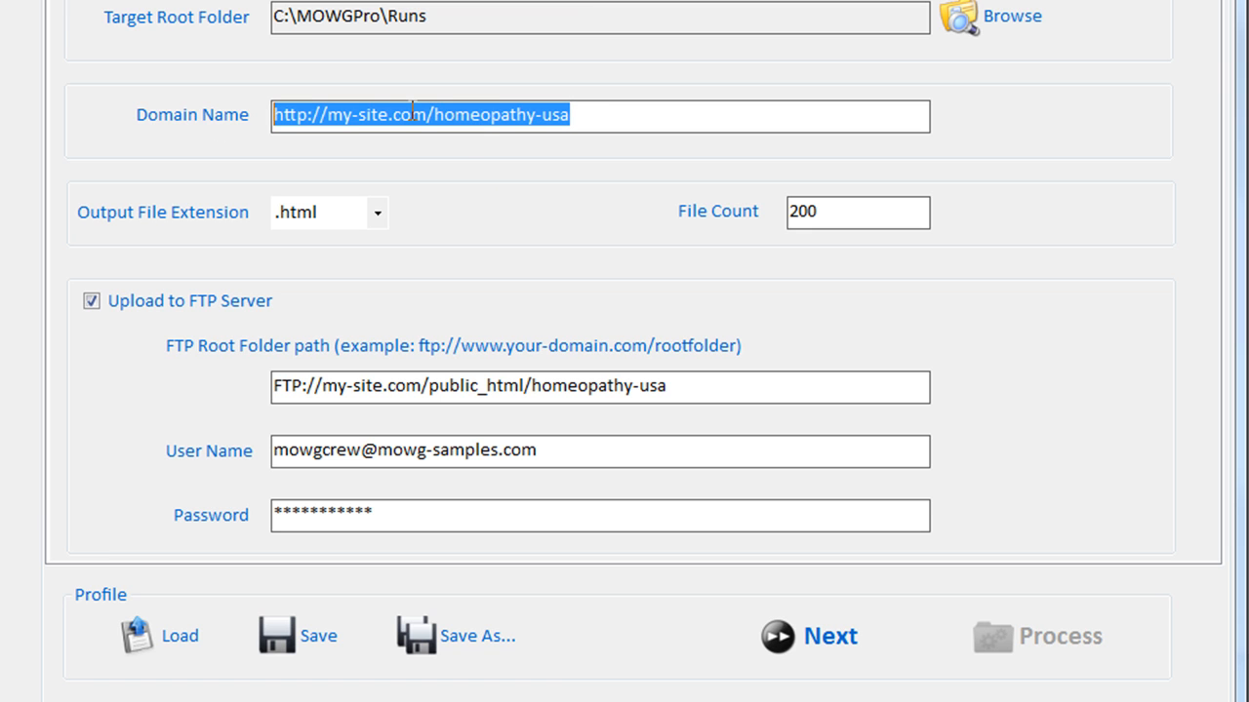
click(432, 385)
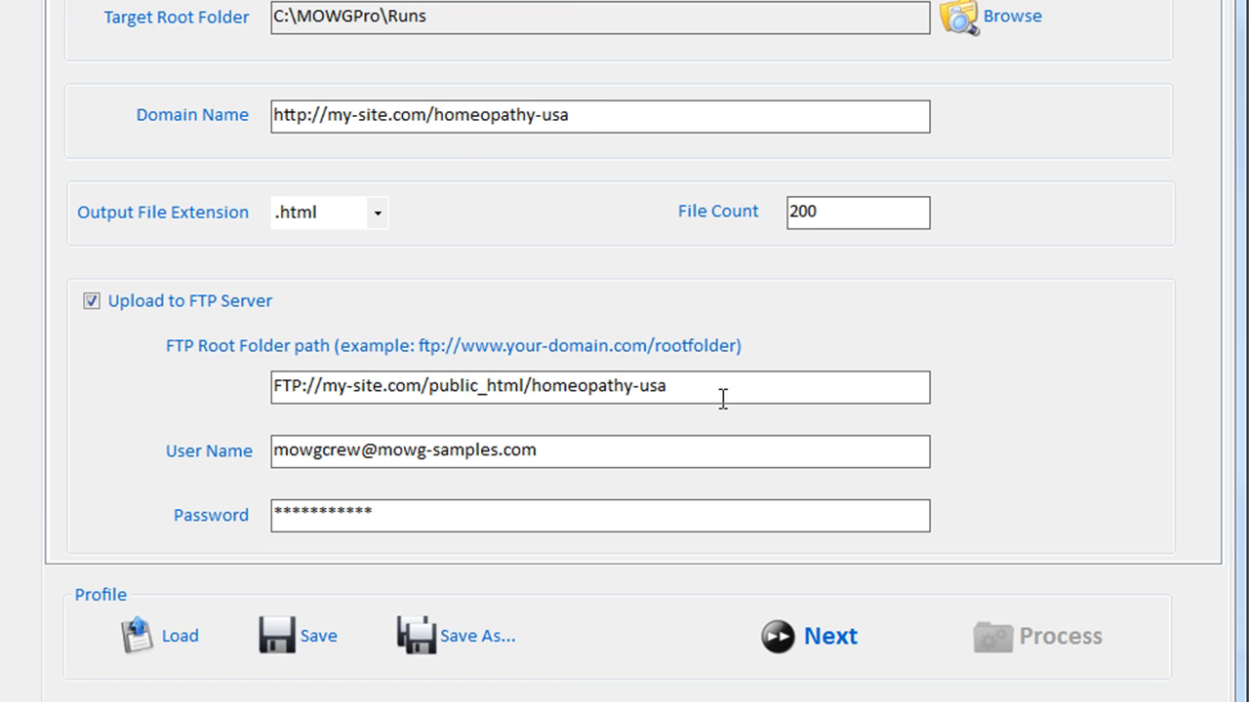
drag(725, 395, 314, 387)
drag(240, 399, 166, 409)
click(692, 389)
drag(572, 449, 151, 471)
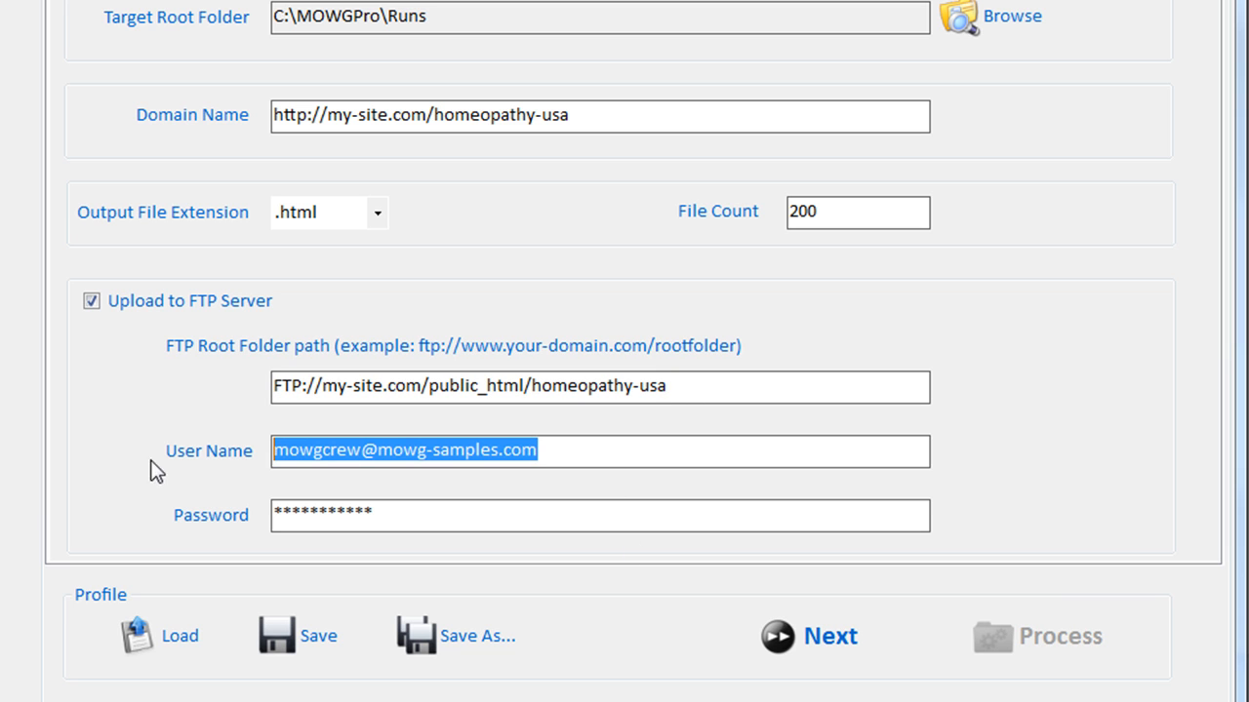
double_click(411, 511)
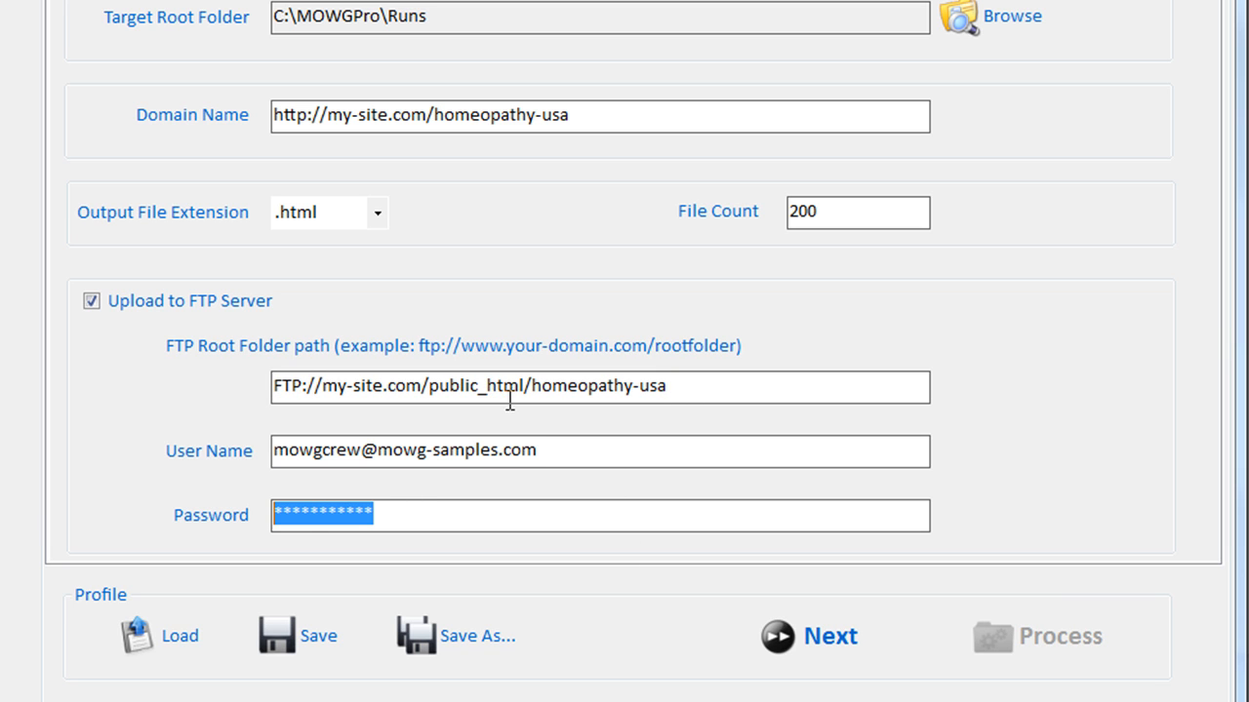
drag(563, 452, 184, 468)
drag(423, 513, 105, 519)
drag(422, 386, 328, 394)
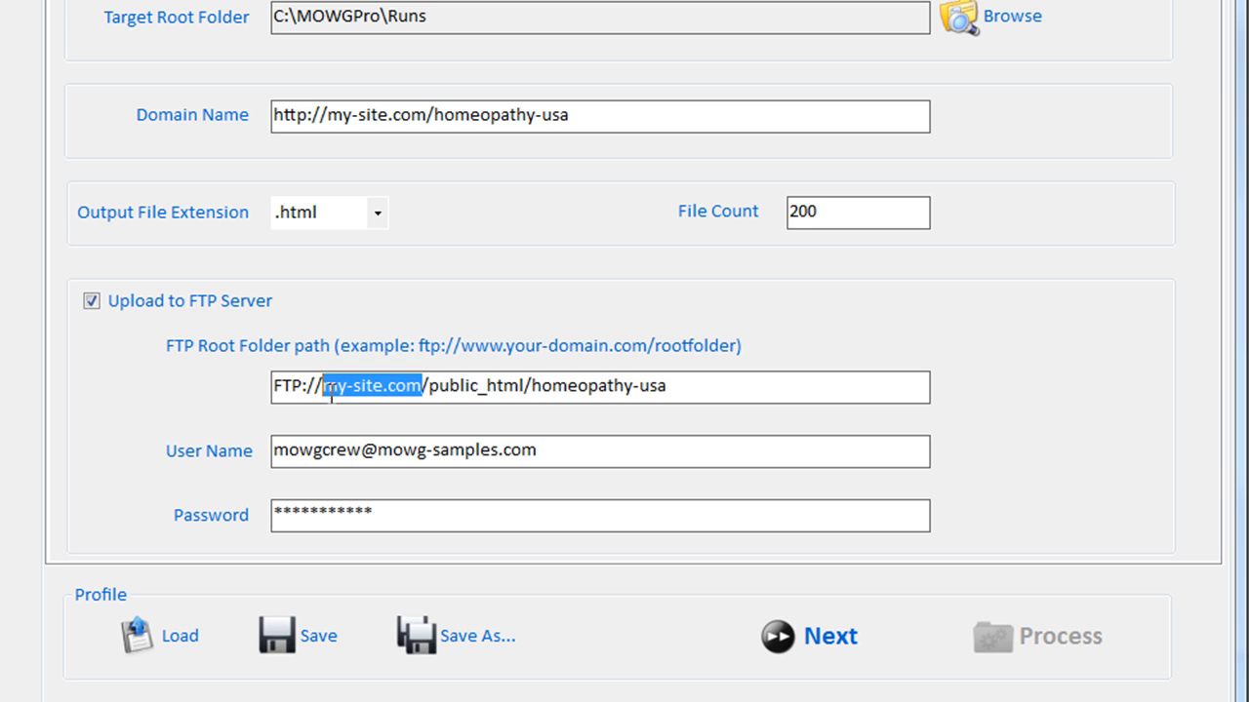
drag(585, 454, 160, 460)
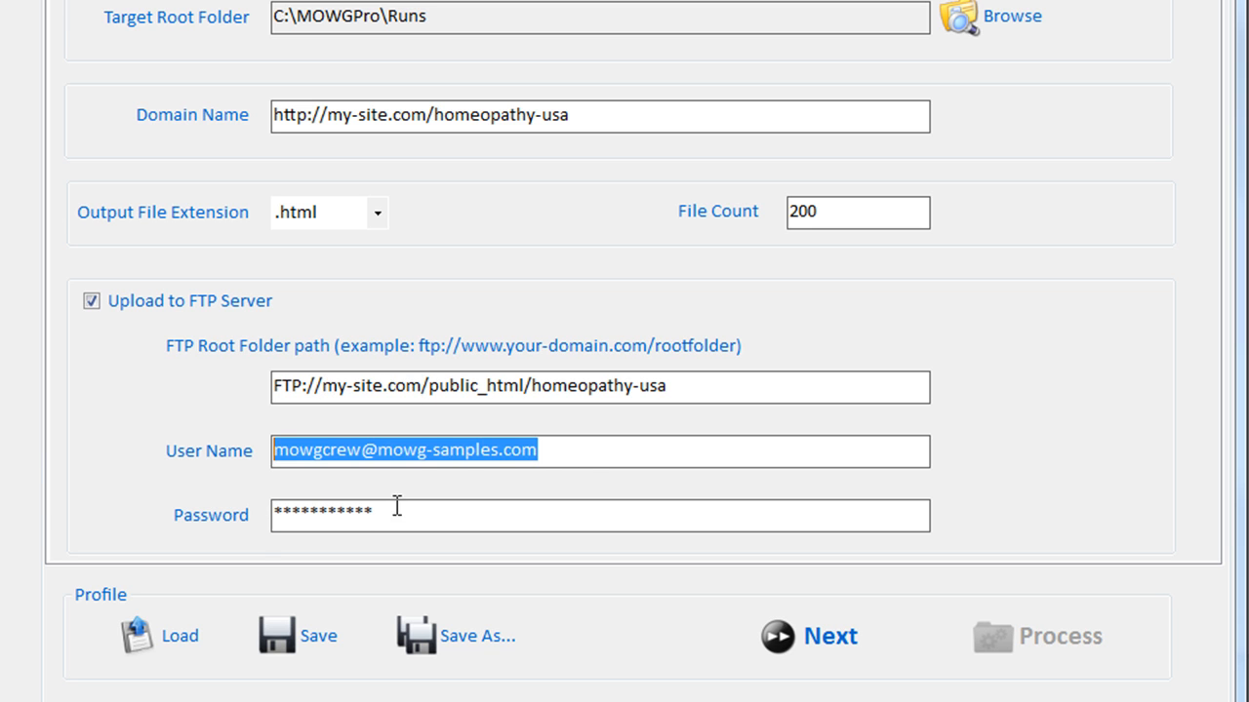
drag(400, 508, 34, 515)
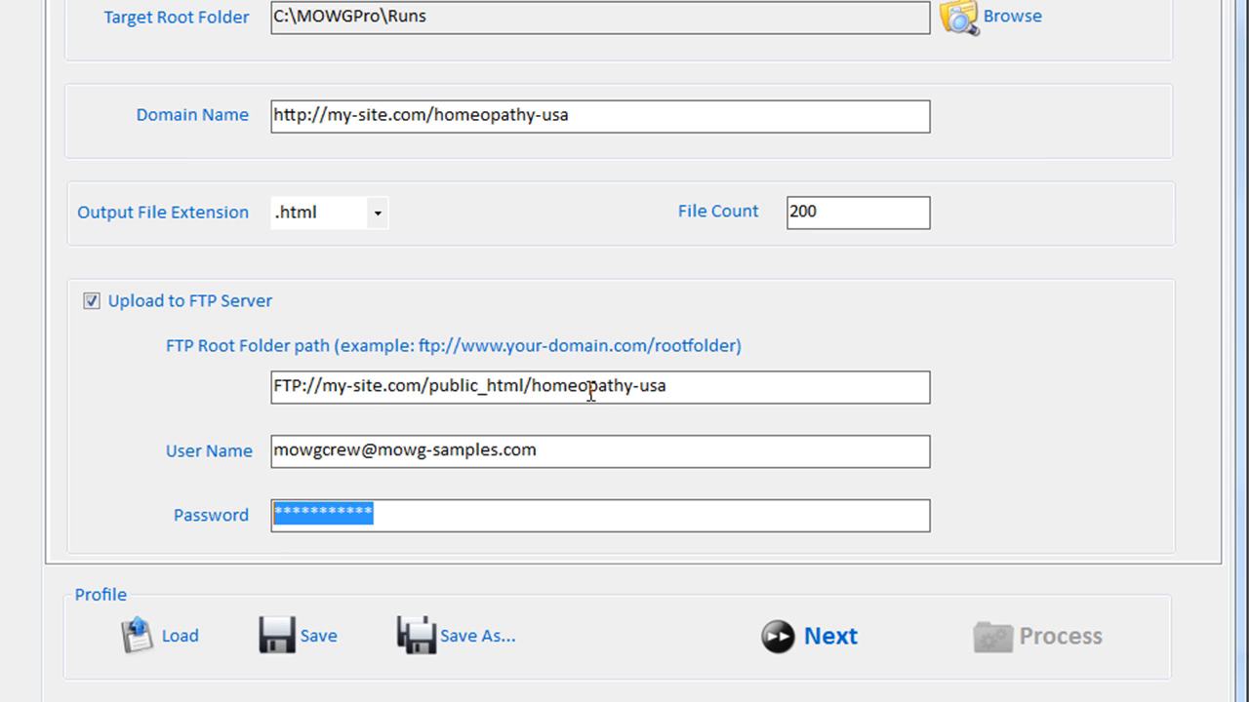
click(420, 383)
drag(421, 386, 234, 391)
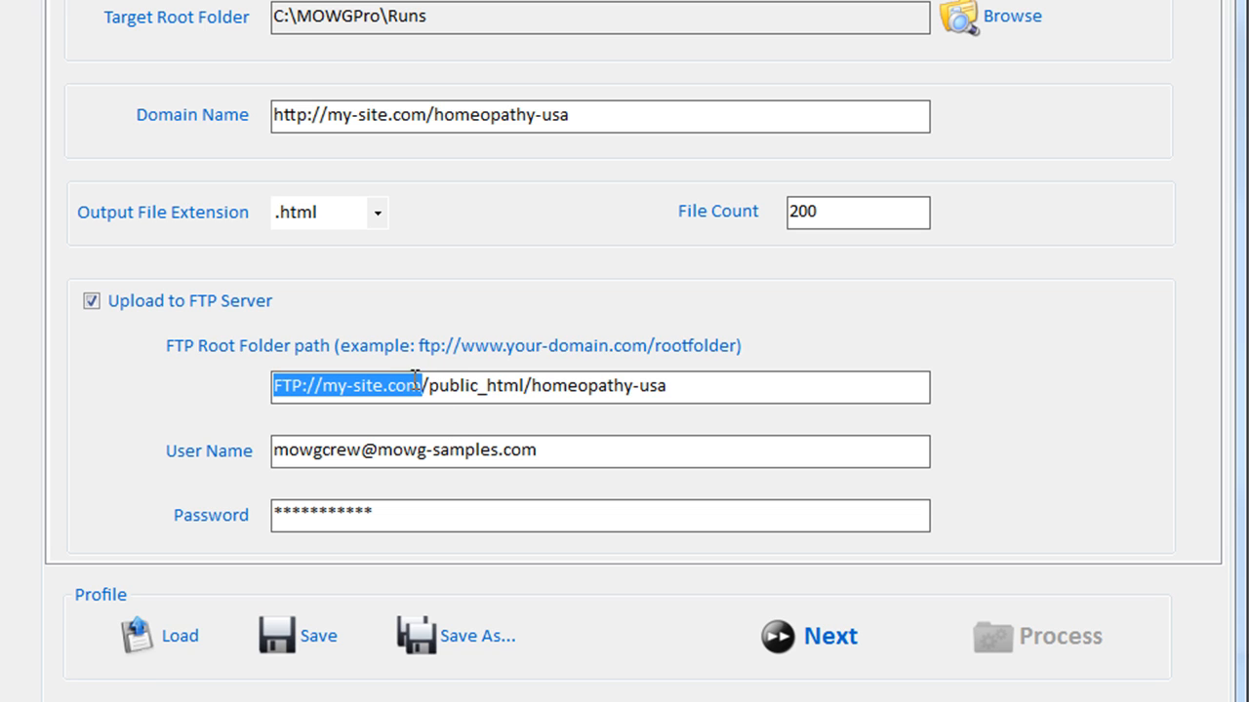
drag(431, 389, 686, 386)
click(685, 386)
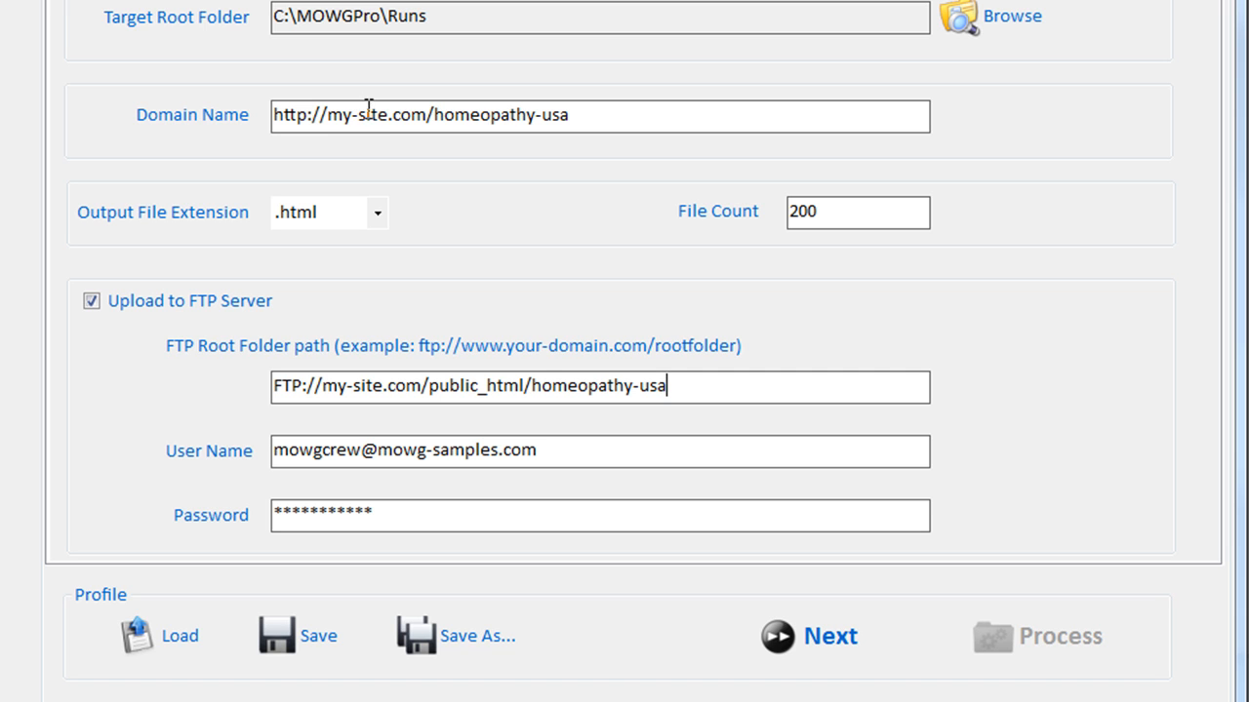
Change the Domain Name to my-addonsite.com/homeopathy-usa and insert addon-name/ after public_html/ in the FTP root folder path
text(addon)
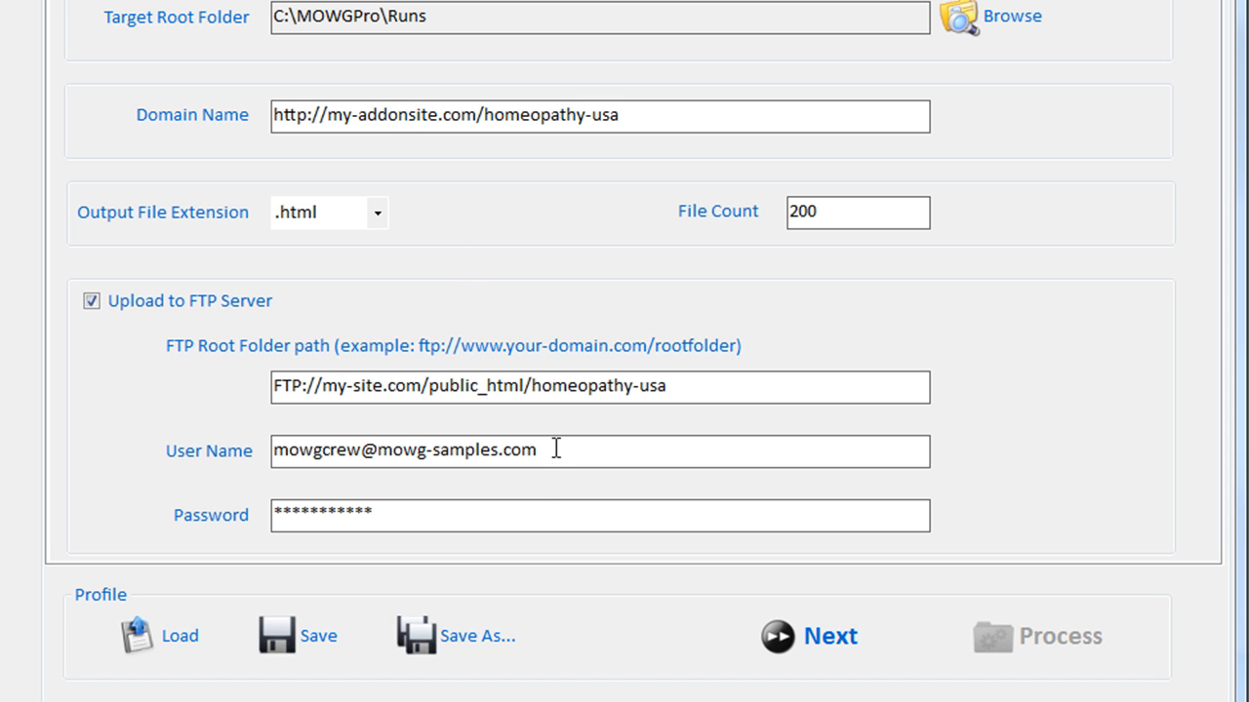
drag(556, 448, 70, 466)
key(Tab)
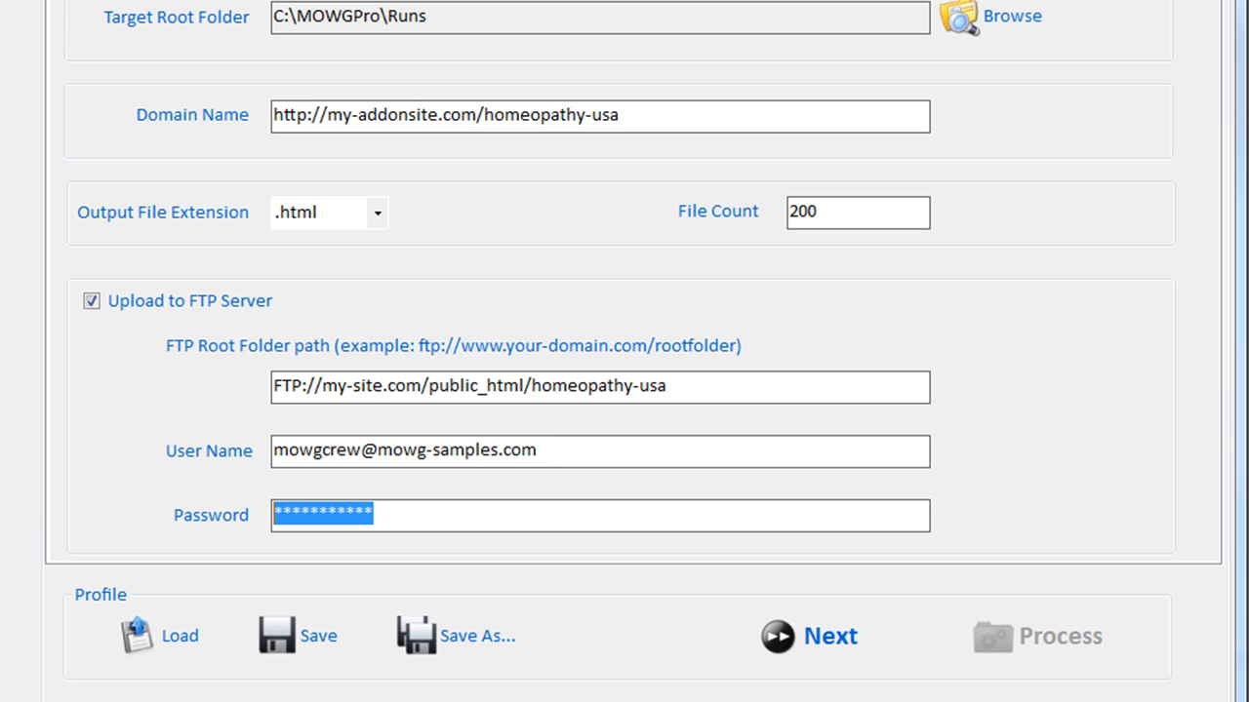
click(296, 386)
drag(423, 386, 311, 386)
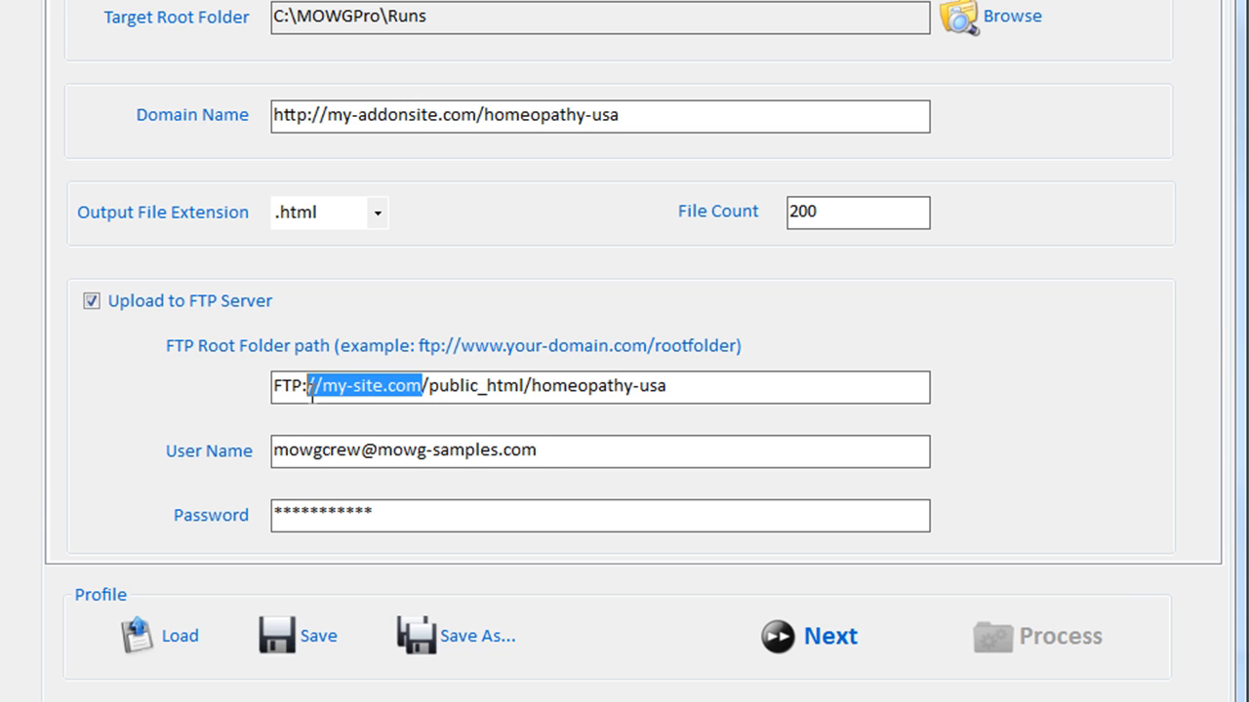
drag(525, 386, 422, 386)
click(528, 387)
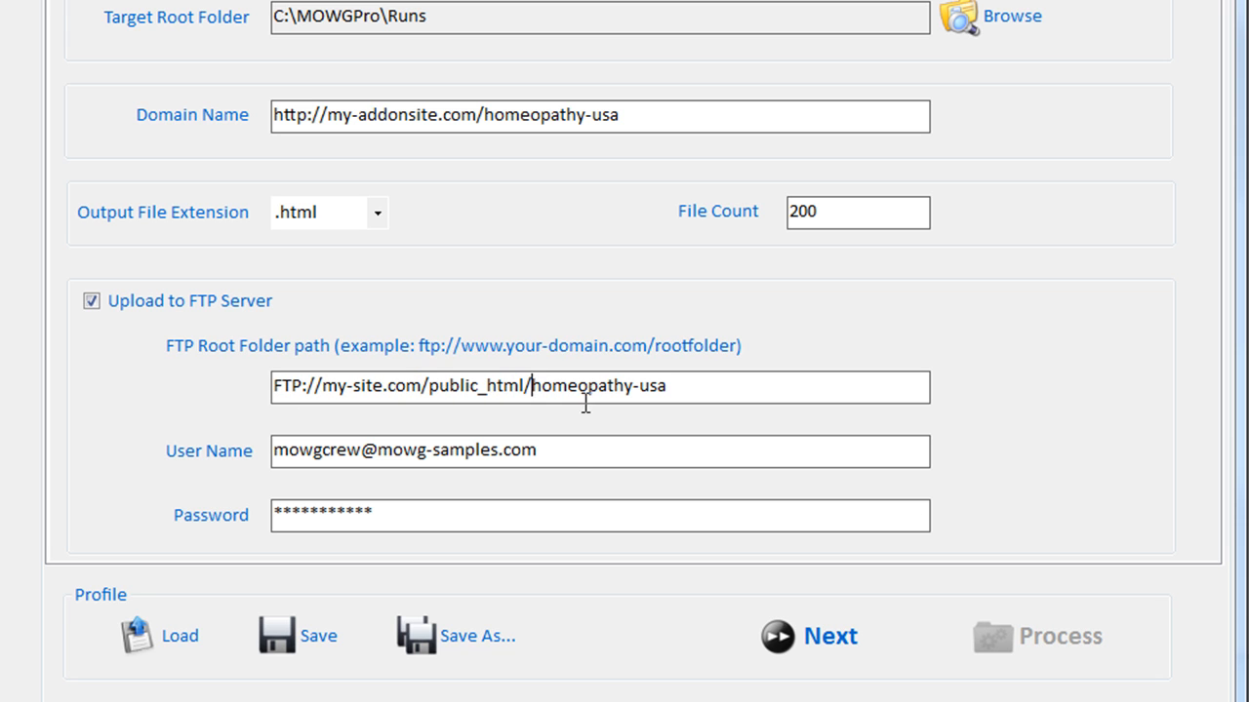
text(a)
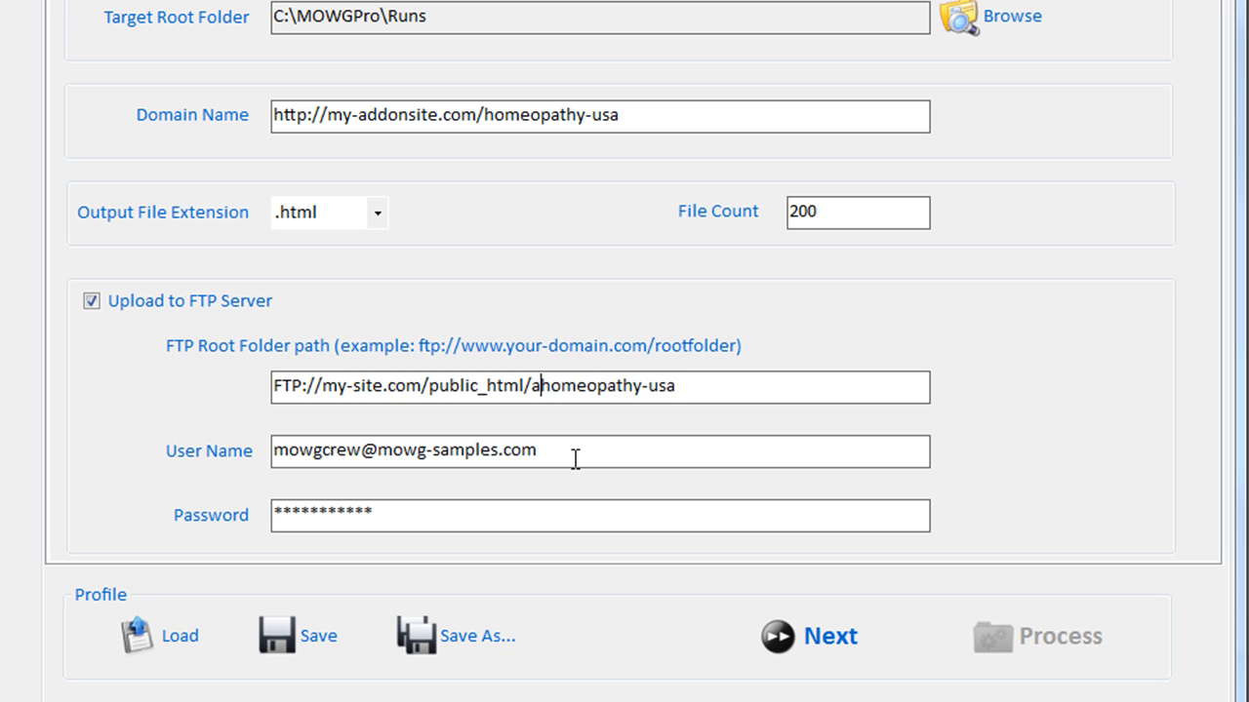
text(ddon-name/)
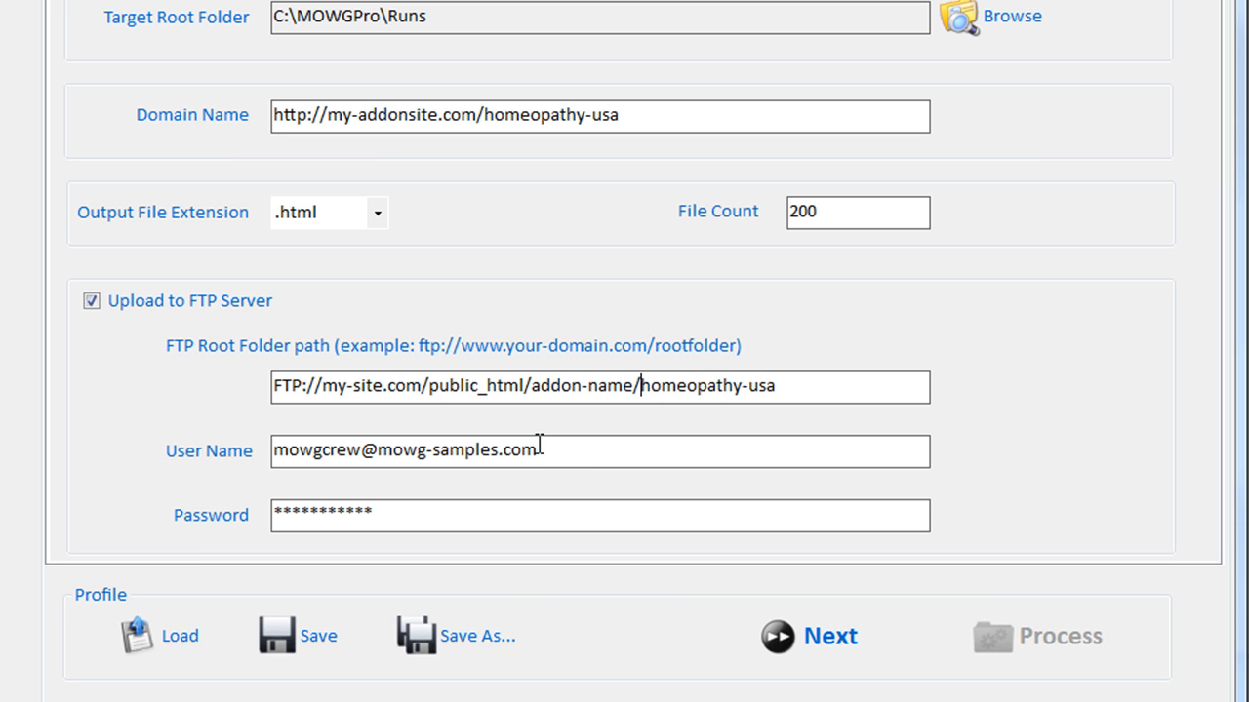
Compare the add-on domain and homeopathy-usa folder with the matching FTP path parts, and review the FTP login fields
drag(478, 116, 328, 118)
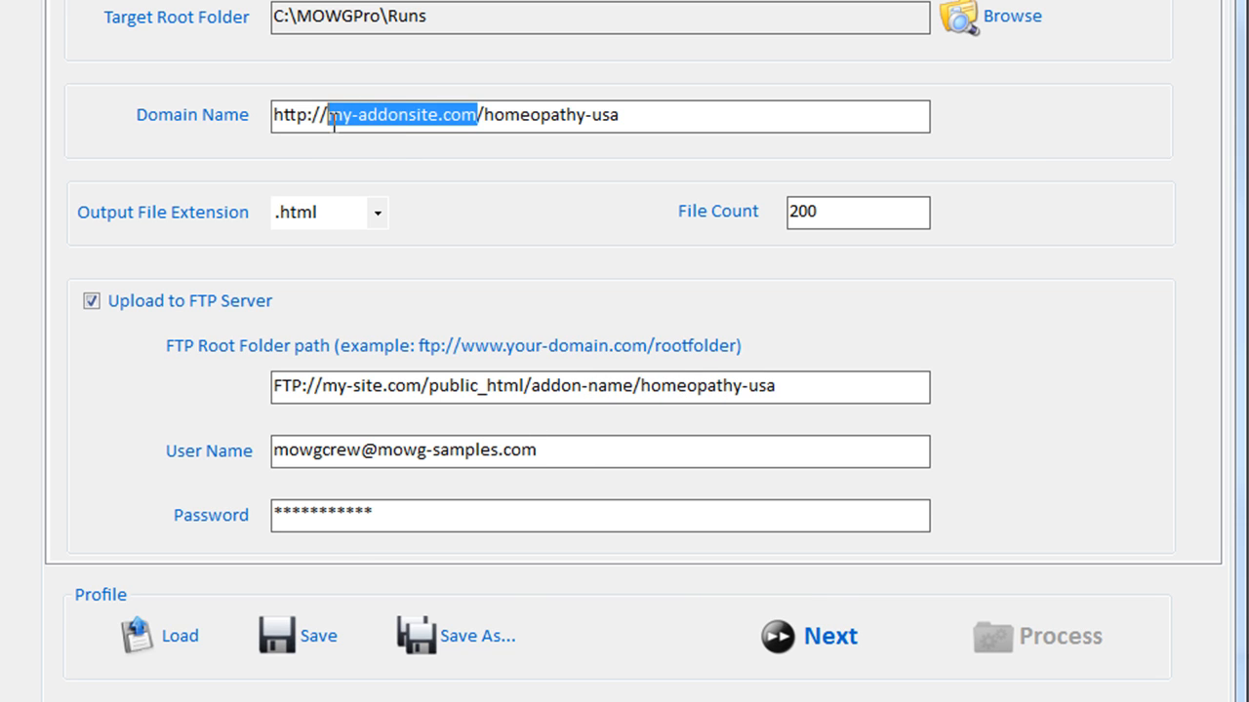
drag(625, 387, 541, 386)
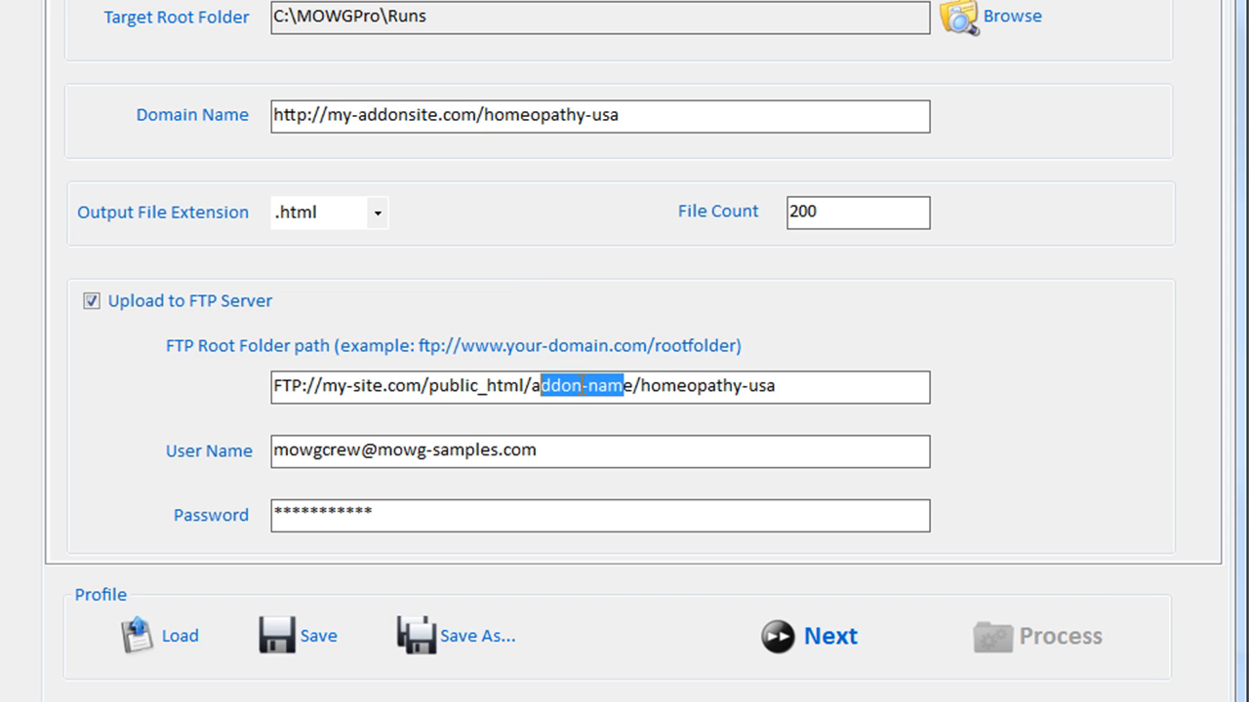
drag(635, 385, 525, 386)
drag(482, 125, 326, 124)
drag(619, 122, 482, 122)
drag(777, 386, 644, 389)
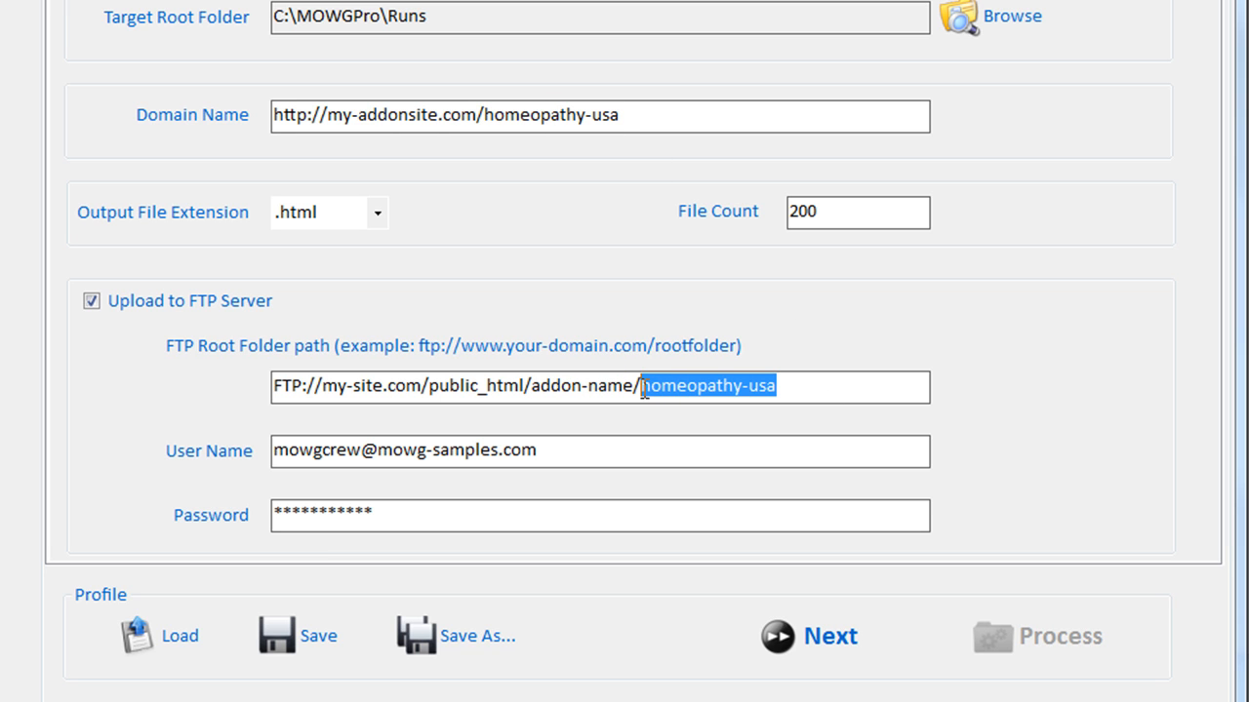
click(818, 388)
click(653, 115)
drag(653, 115, 200, 117)
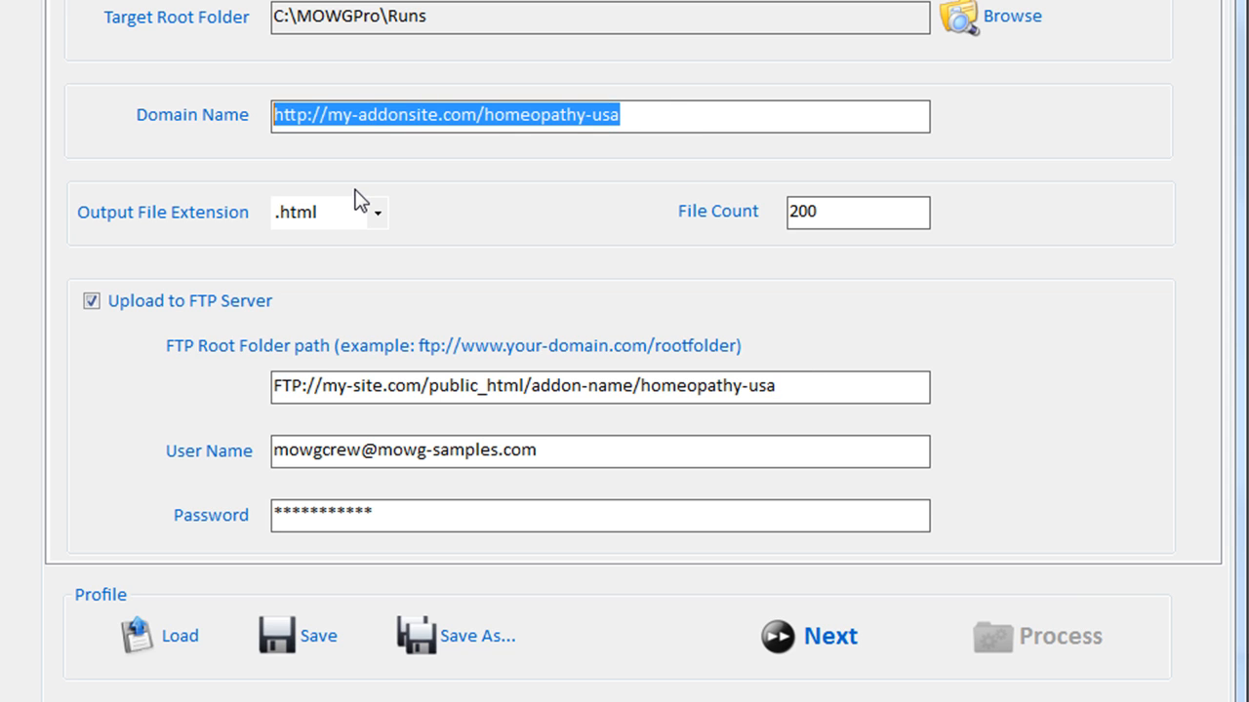
drag(281, 385, 816, 384)
drag(604, 454, 208, 429)
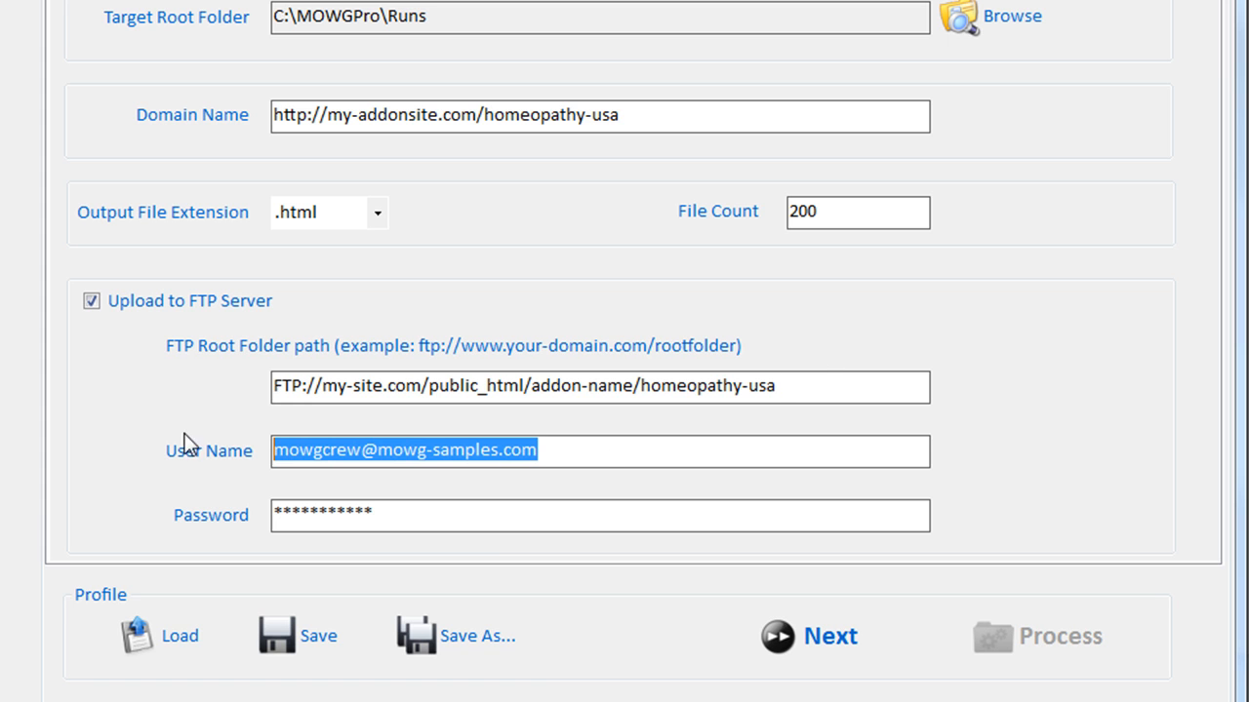
drag(446, 527, 92, 510)
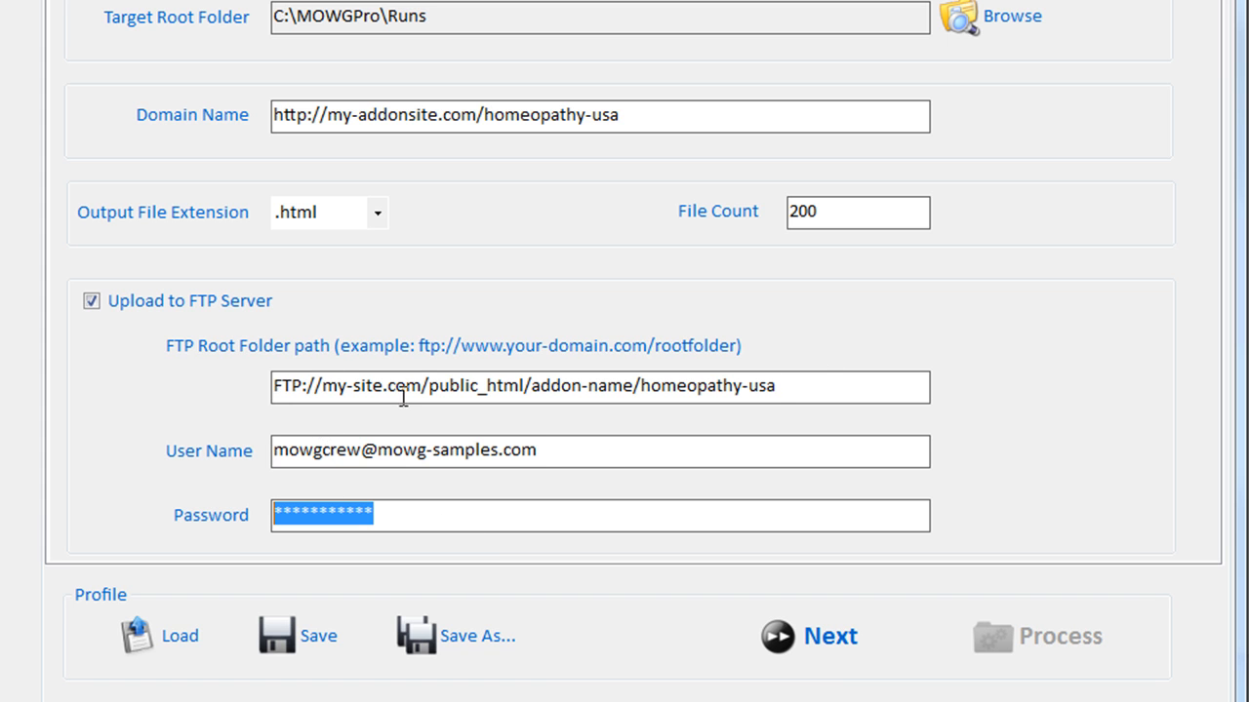
drag(421, 386, 273, 386)
drag(422, 387, 633, 387)
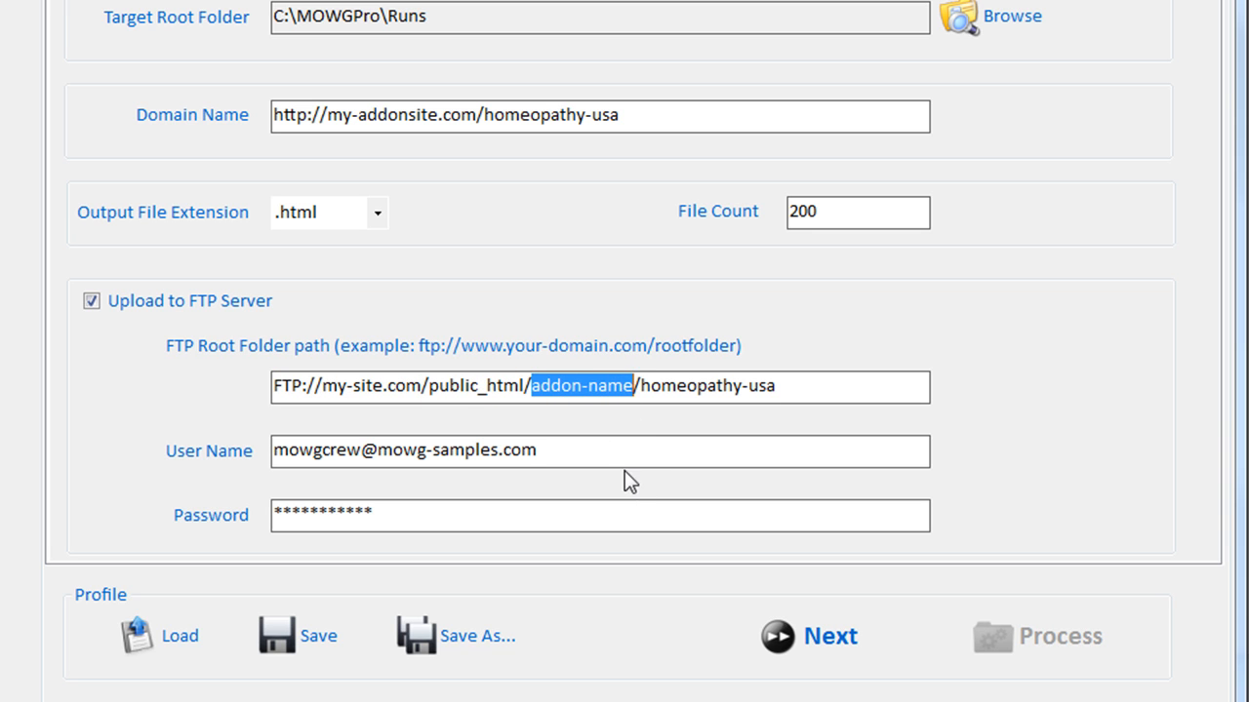
click(641, 385)
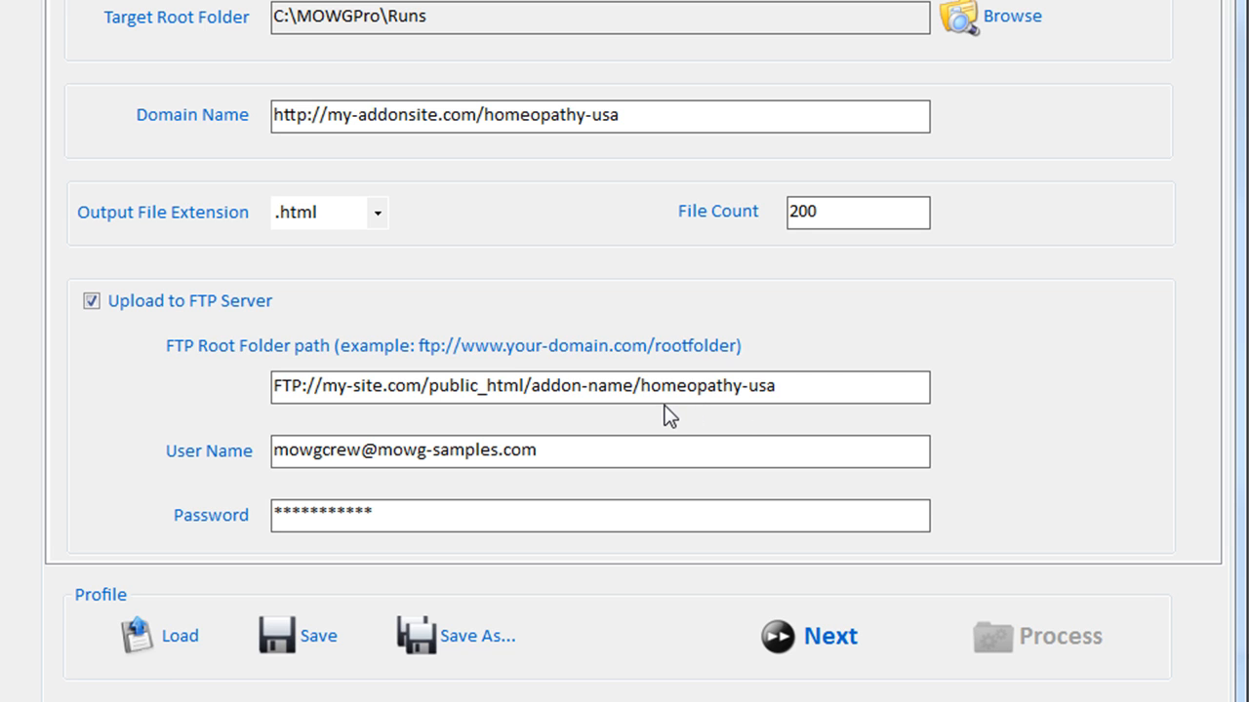
drag(542, 386, 429, 388)
click(405, 388)
click(796, 395)
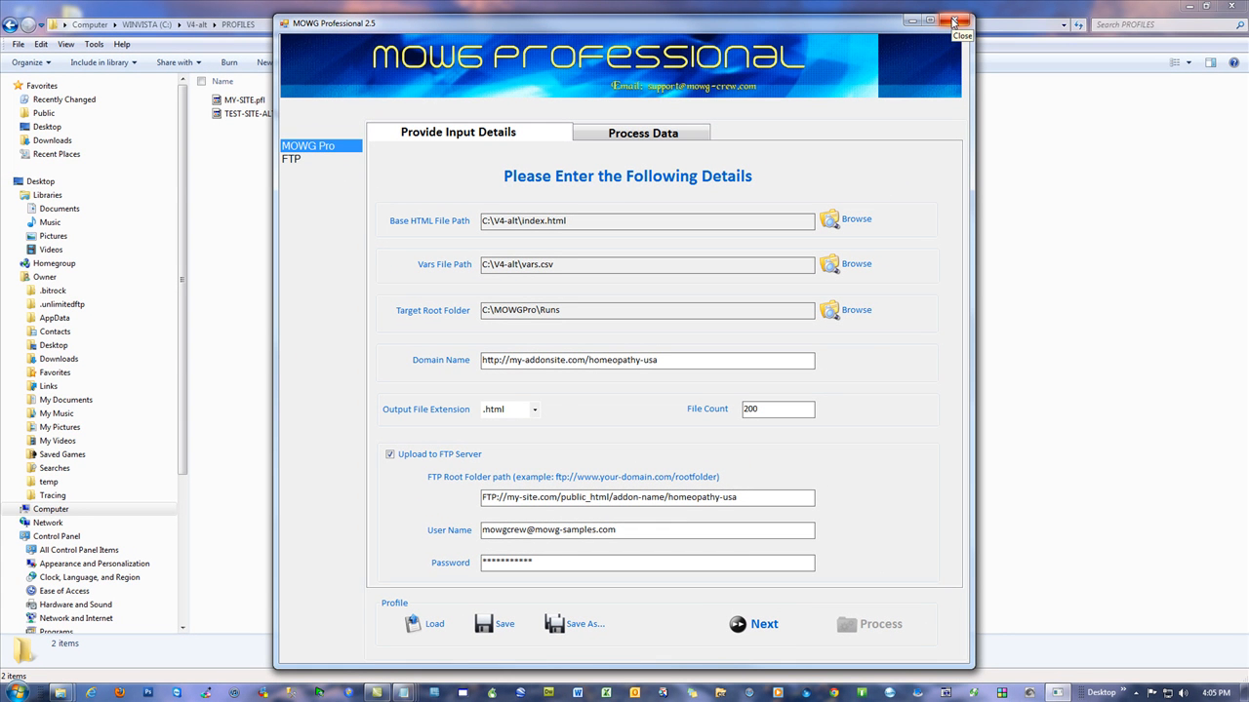
Close MOWG Professional without saving the profile and close the PROFILES folder window
click(954, 23)
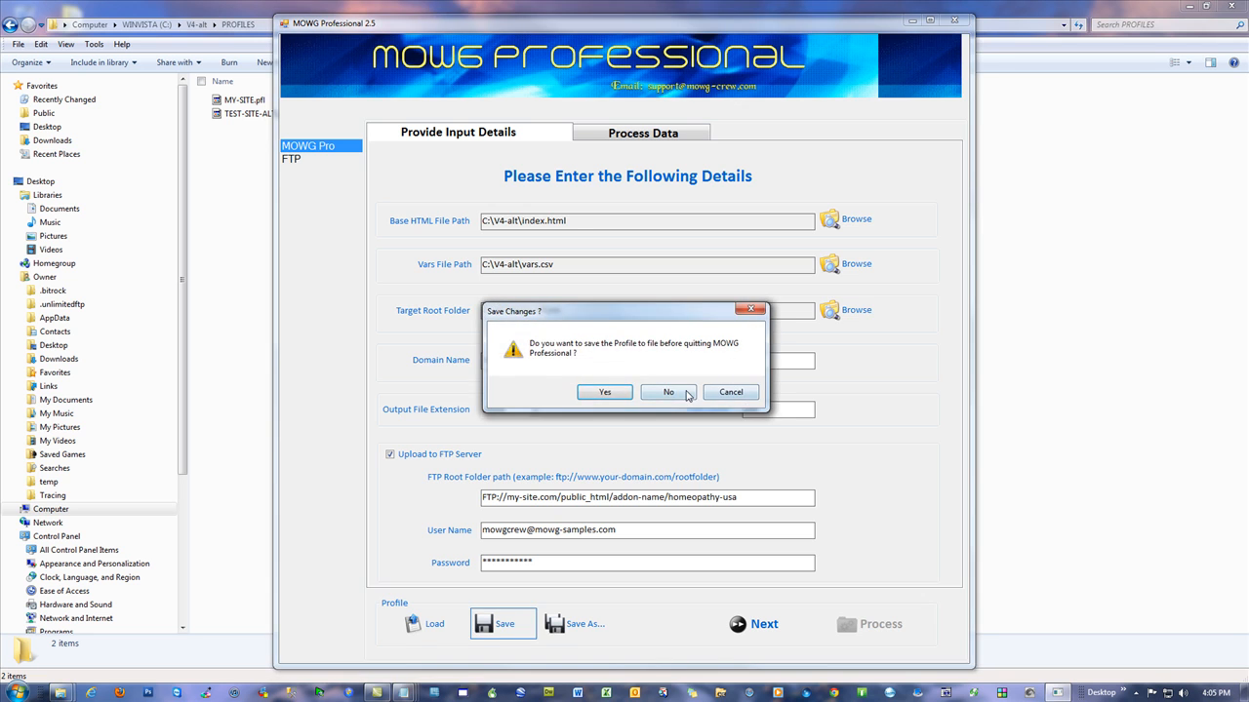
click(685, 394)
click(1234, 6)
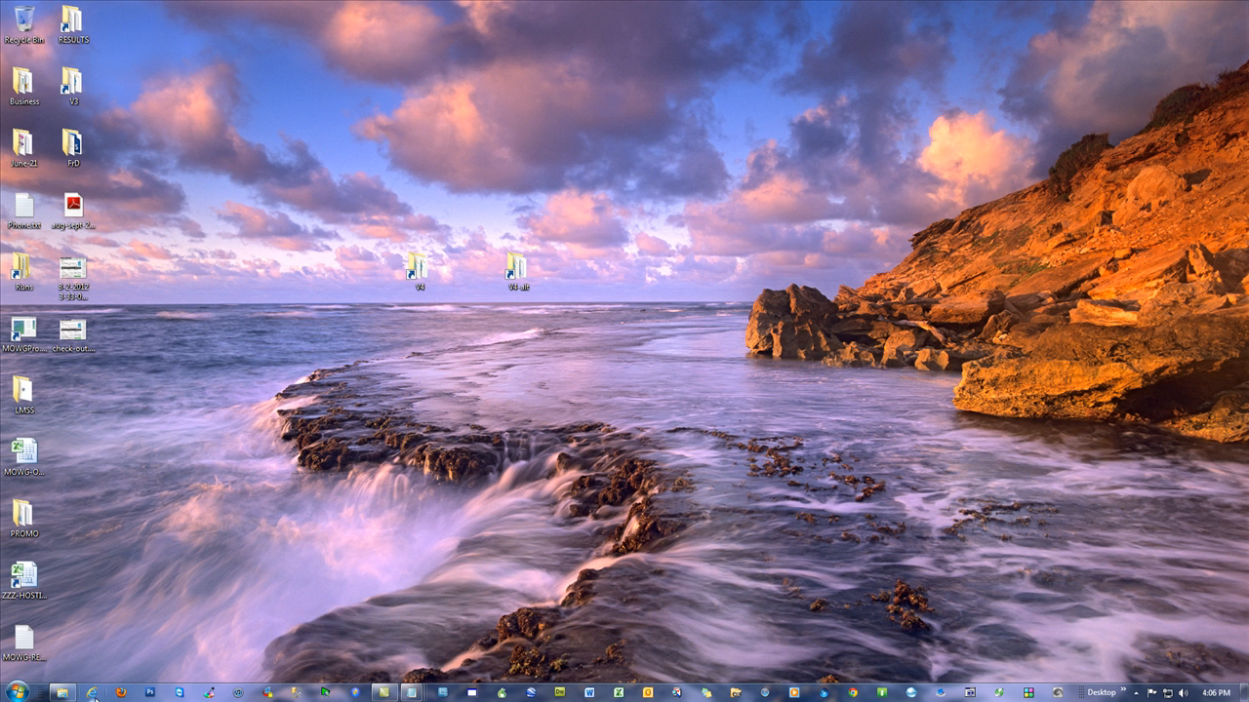
Switch to Internet Explorer and load mowg-crew.com in place of mowg-samples.com in the second tab
click(92, 694)
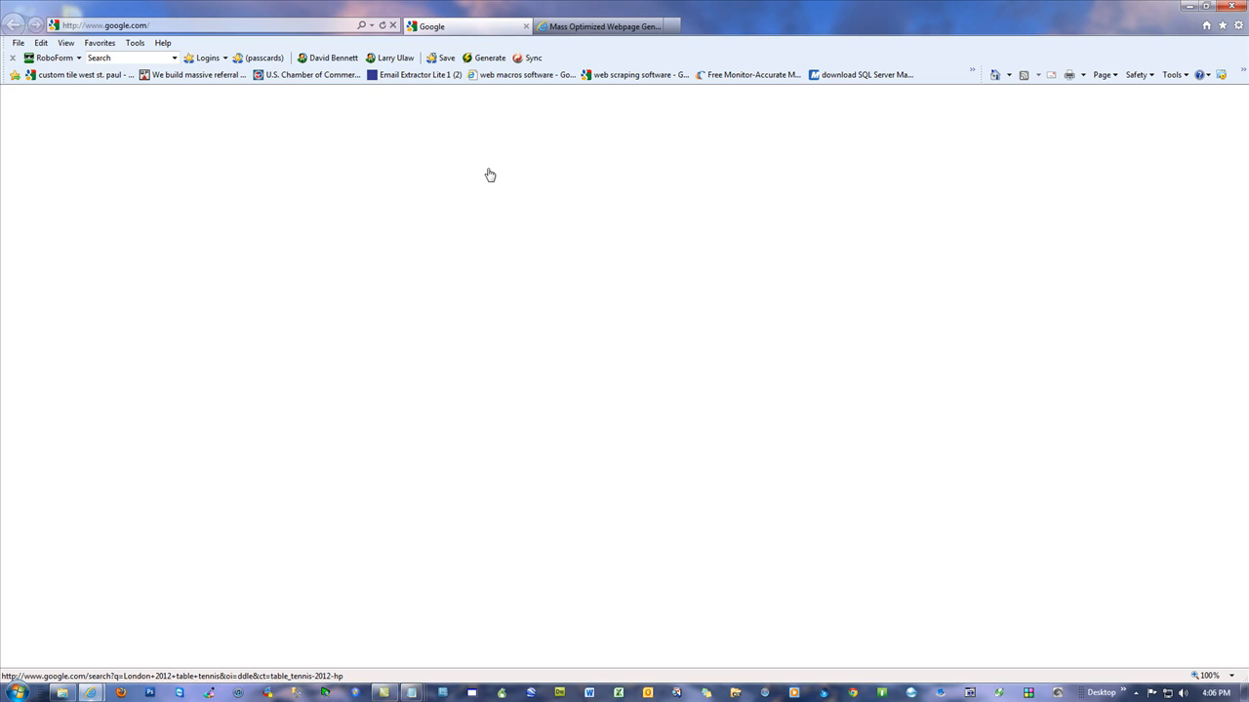
click(578, 29)
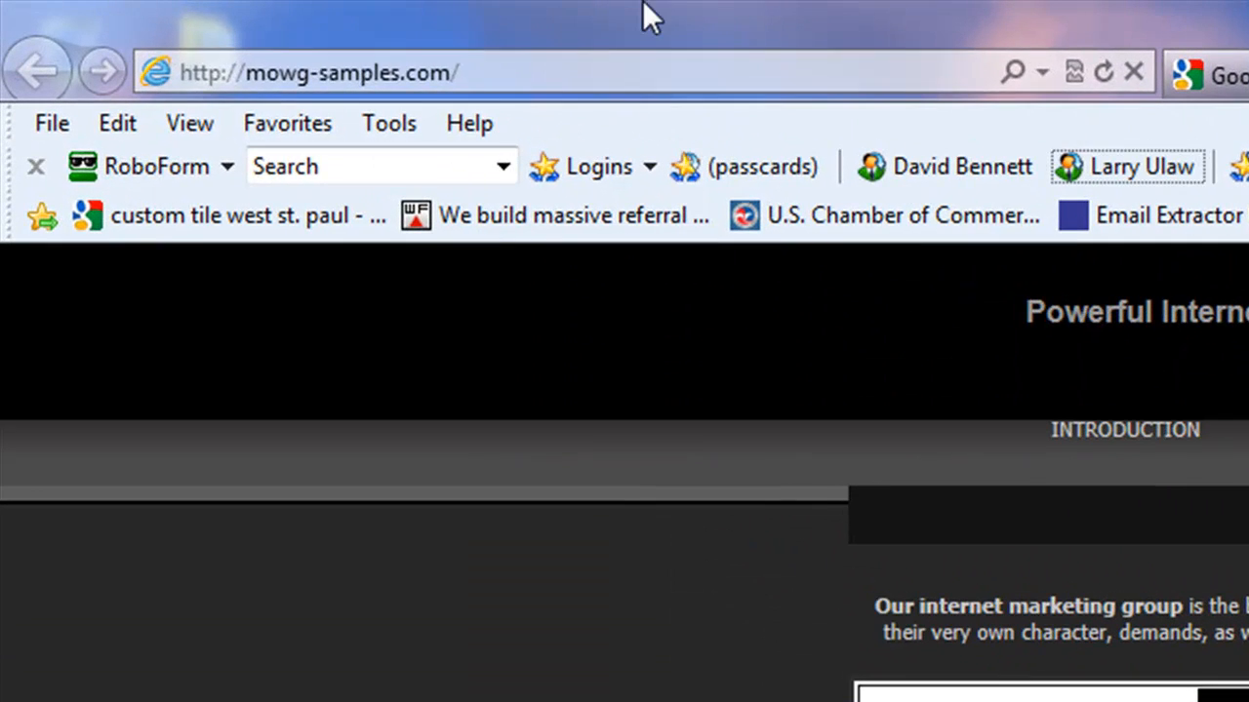
click(585, 72)
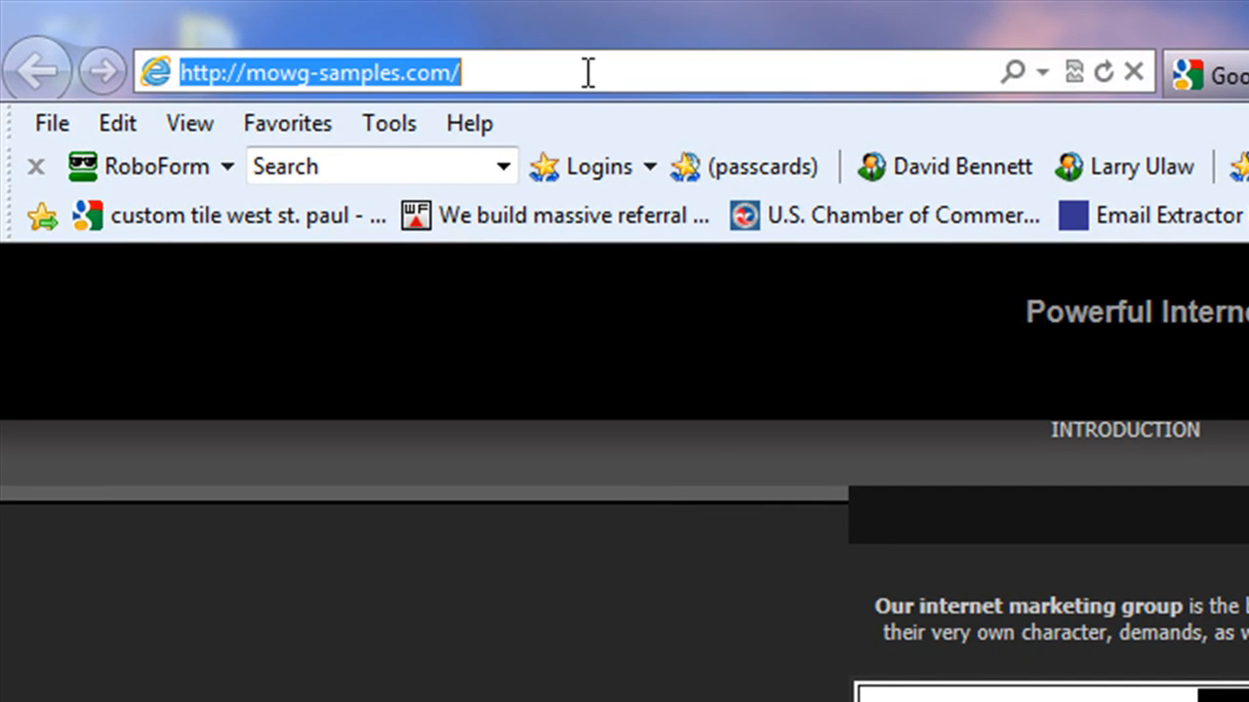
click(361, 73)
drag(322, 72, 395, 73)
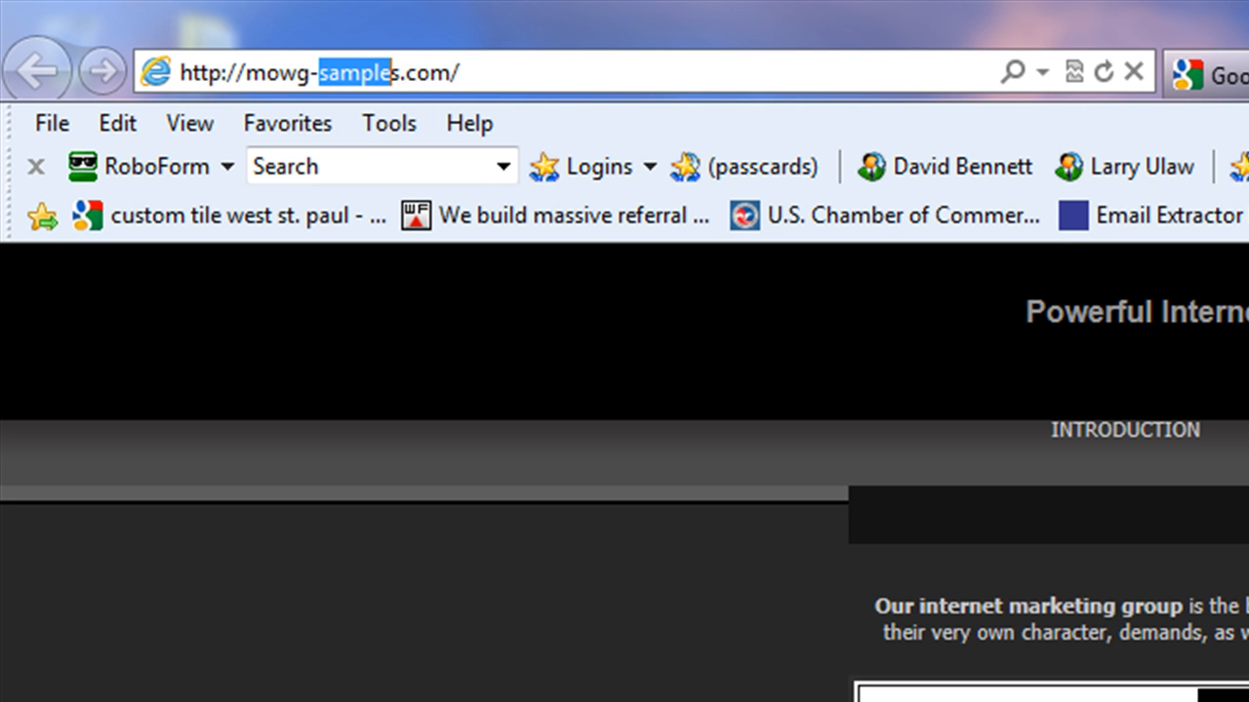
text(crwe)
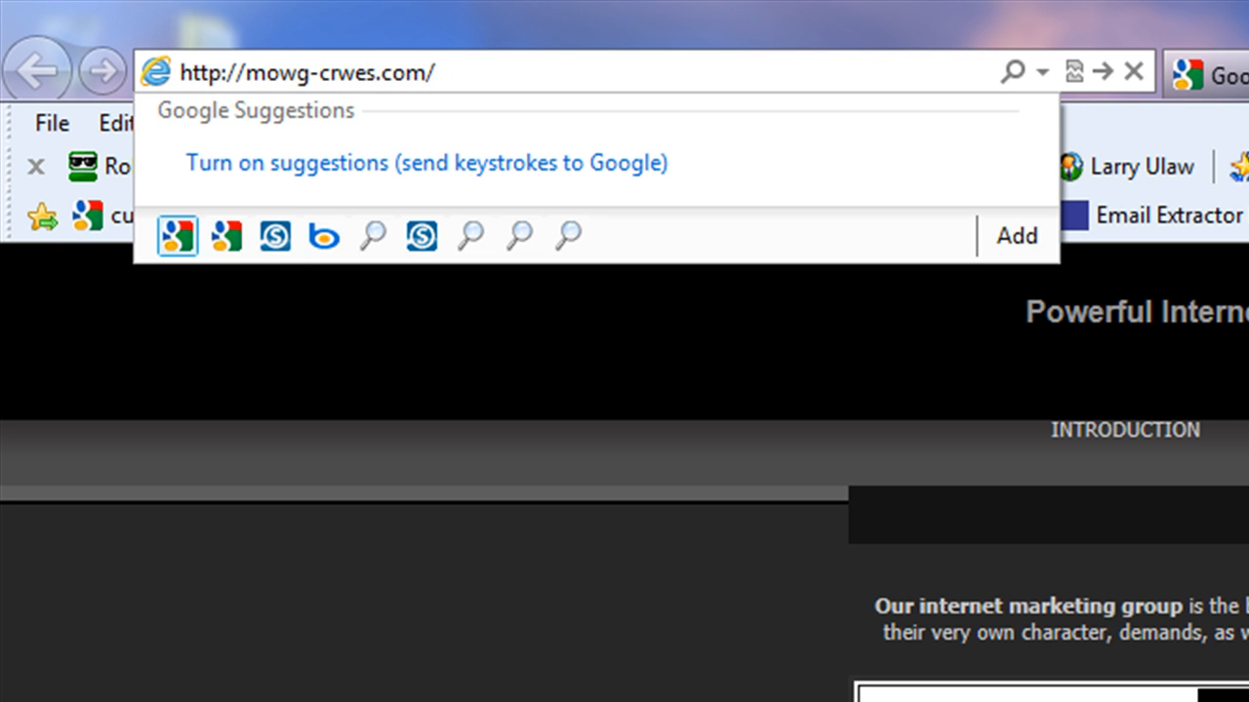
key(BackSpace)
text(e)
key(Delete)
key(Return)
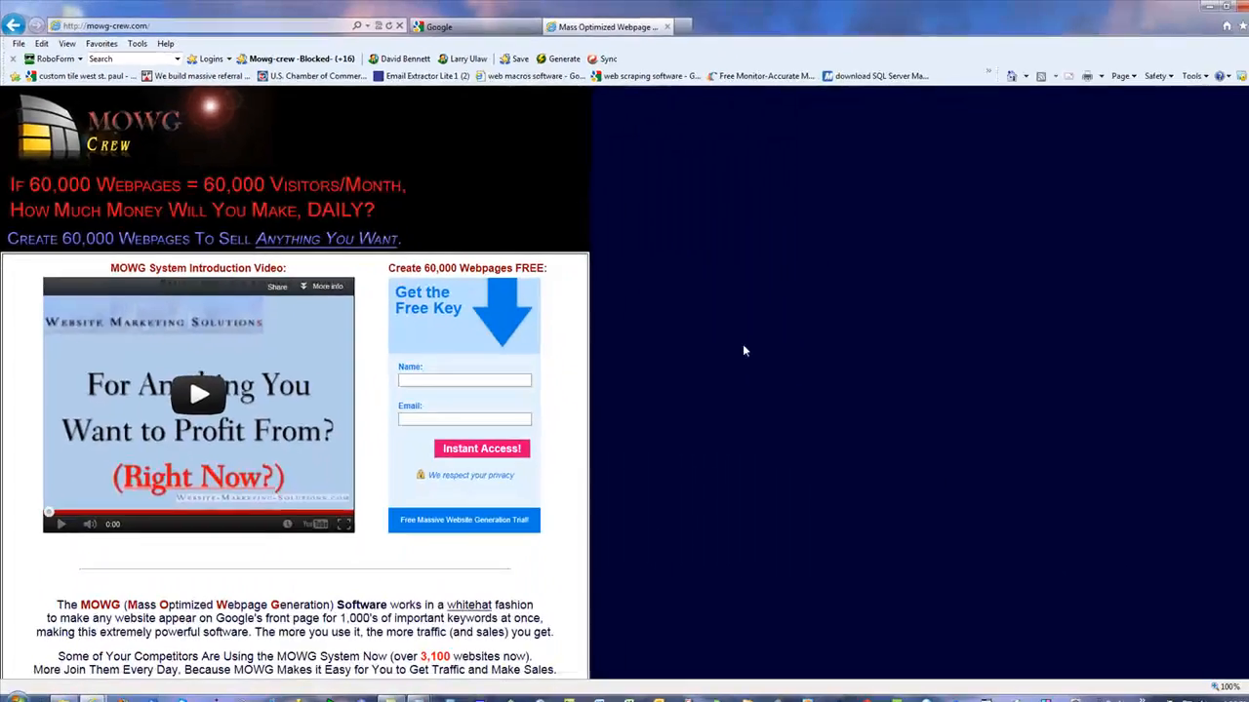
Look over the mowg-crew.com home page, including its introduction video, sign-up form and software description
scroll(737, 343, down, 5)
scroll(719, 359, up, 5)
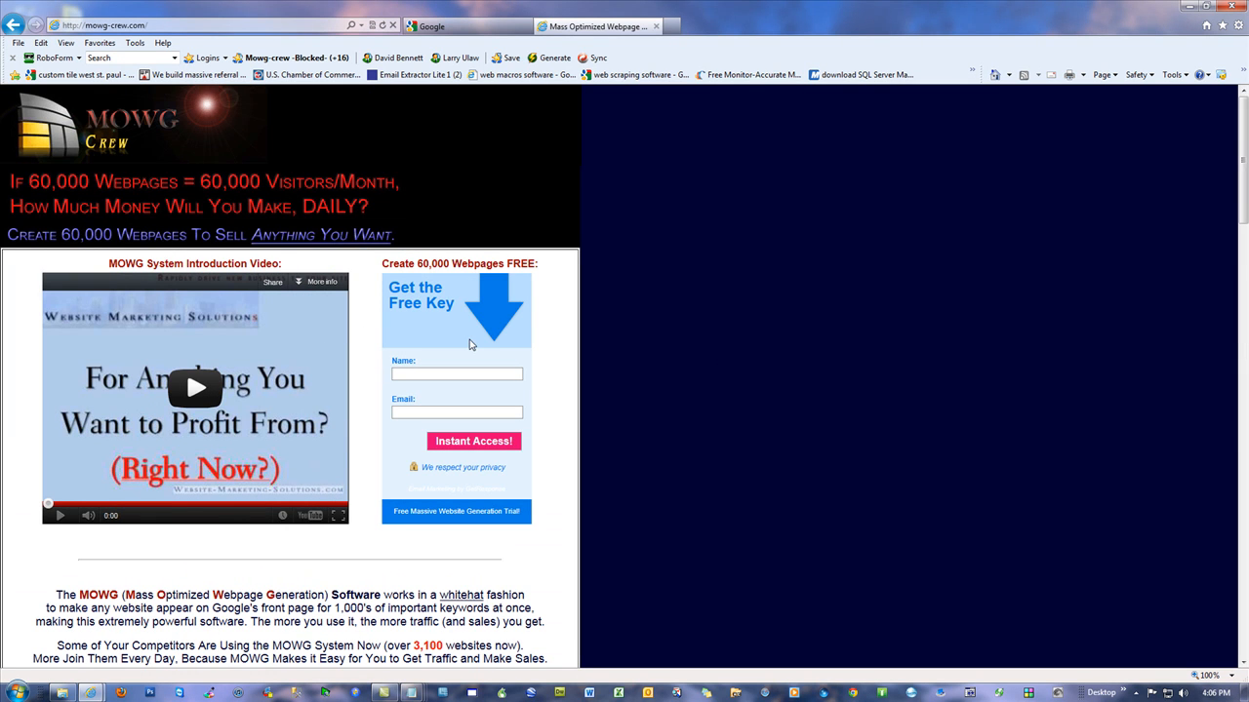
scroll(724, 436, down, 10)
scroll(700, 472, up, 8)
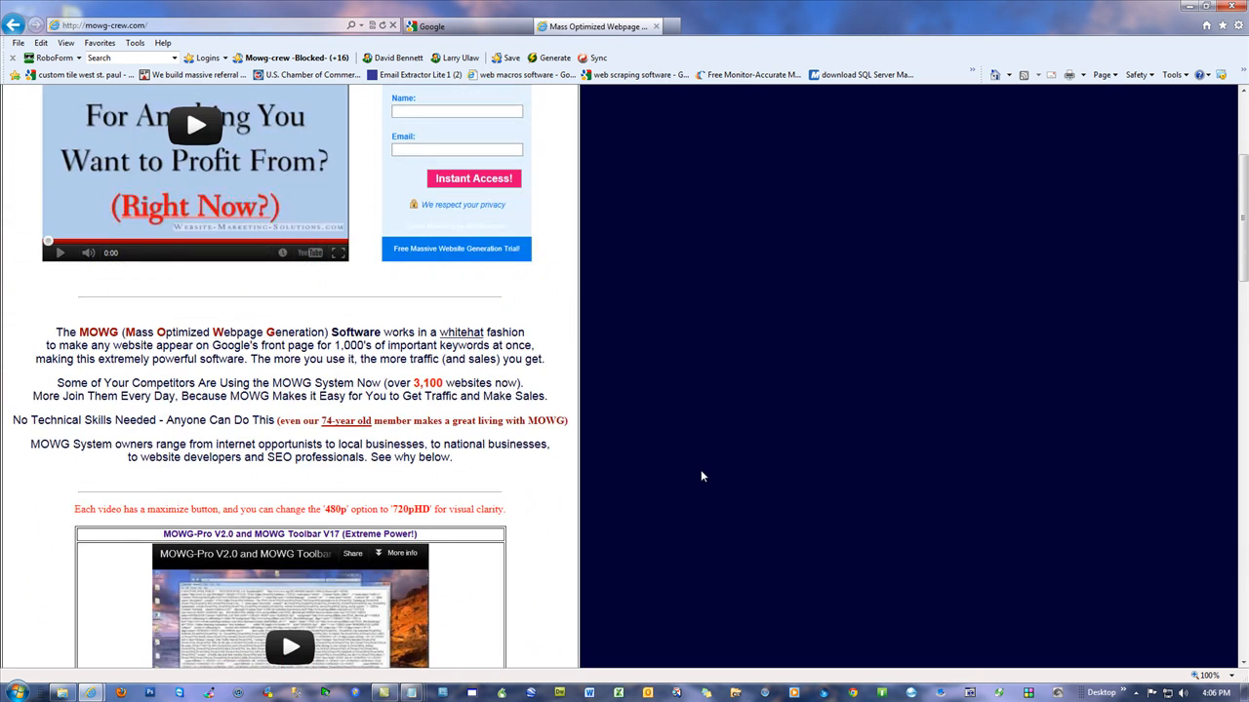
Search Google for site:seohubpoint.com and examine the number of indexed pages
click(461, 30)
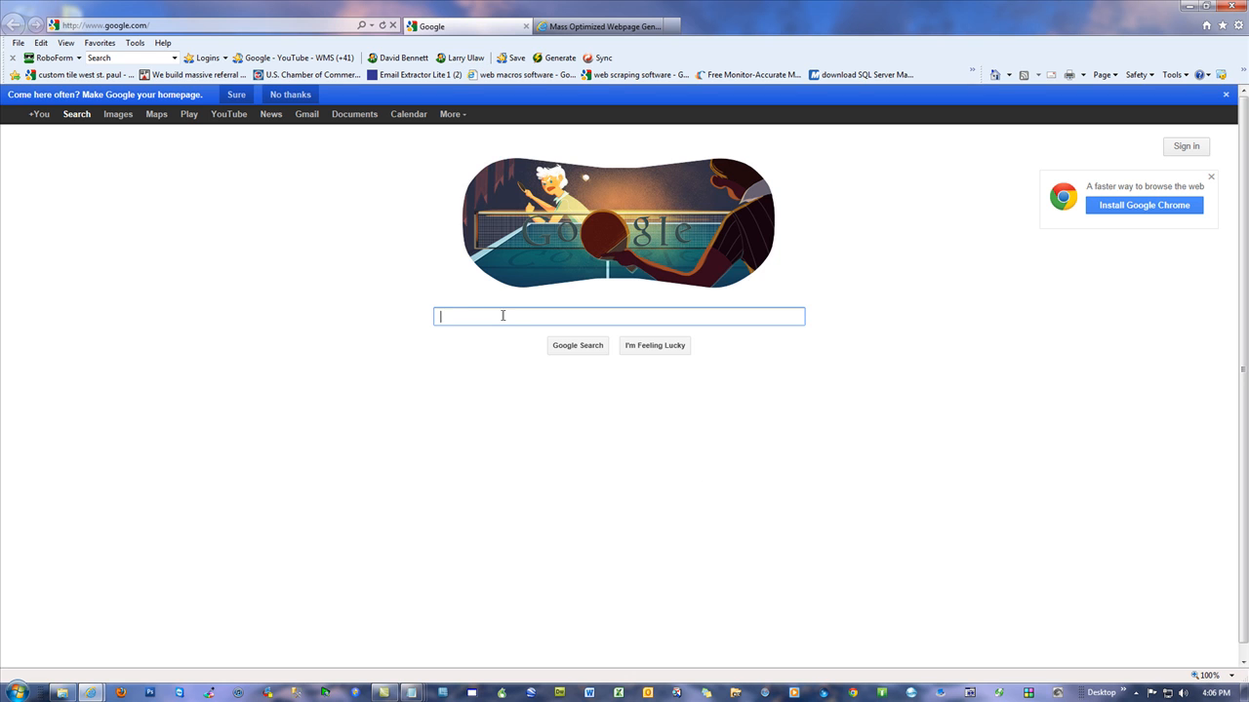
text(site )
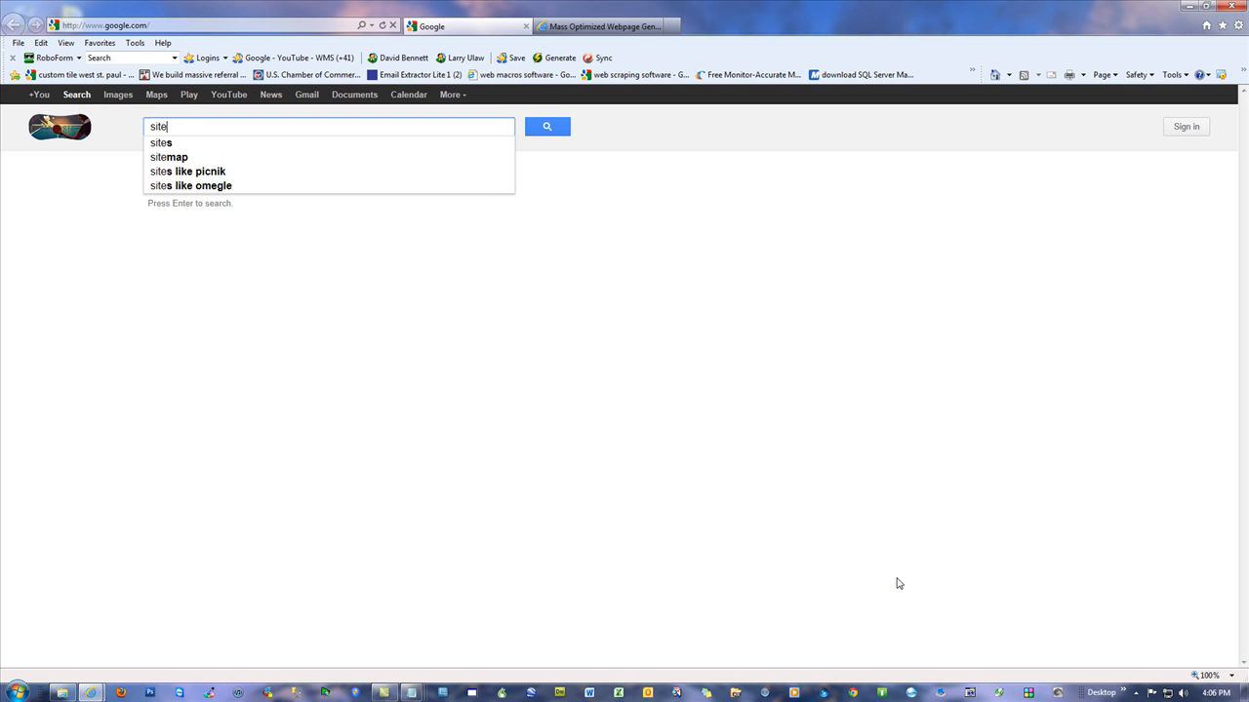
text(se)
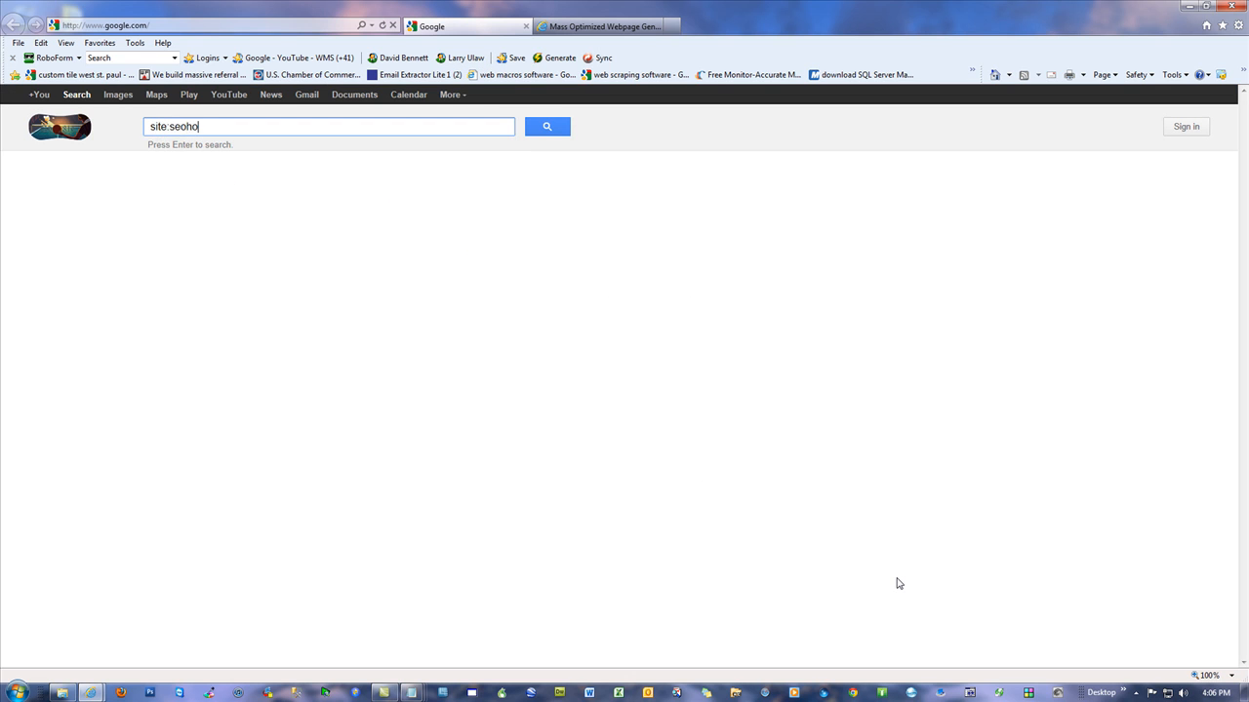
text(ohubpoint.com)
key(Return)
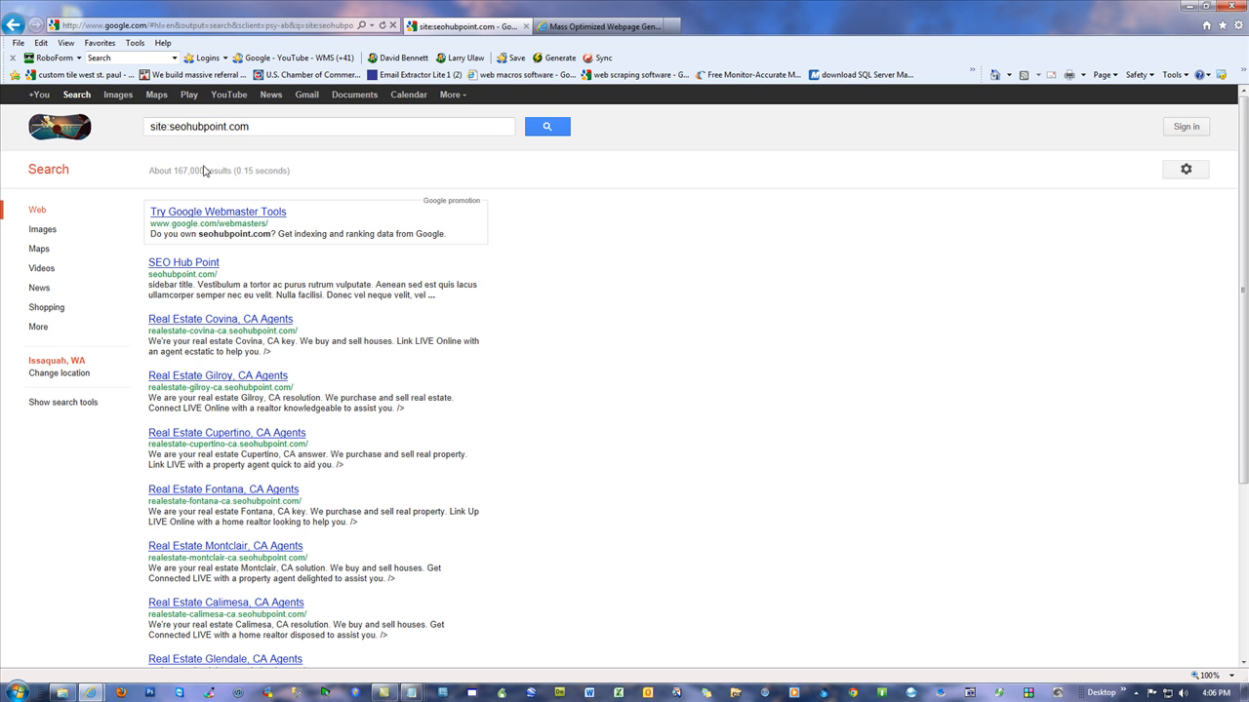
drag(234, 171, 96, 177)
click(204, 177)
drag(203, 173, 215, 186)
click(860, 388)
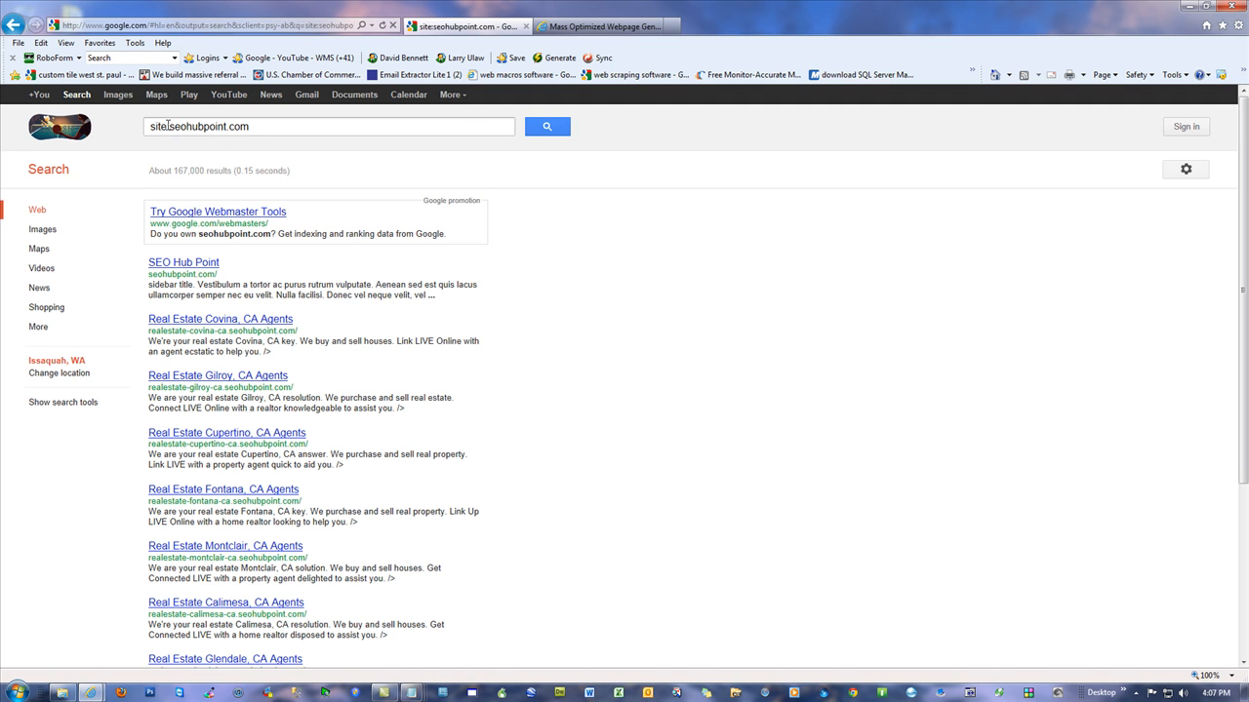
Change the Google query to site:rosevilleobgyn.net and run the search
drag(167, 126, 630, 159)
key(BackSpace)
text(rosevilleob)
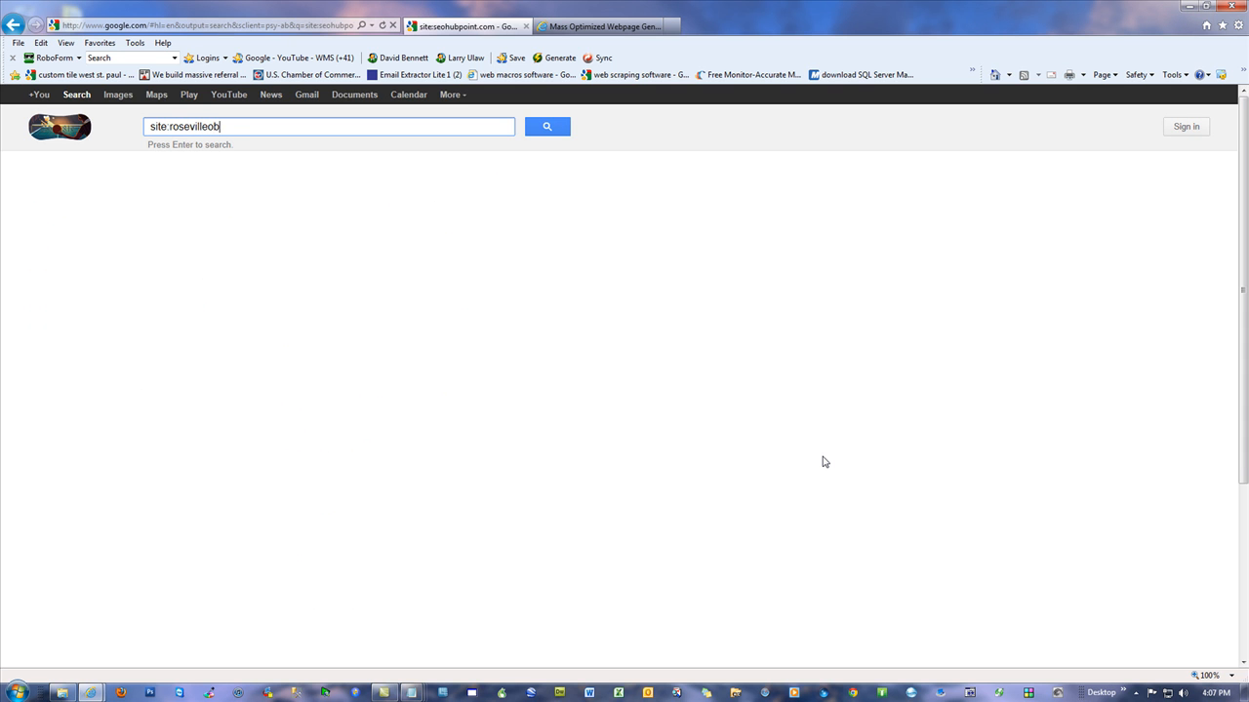
text(gyn.net)
key(Return)
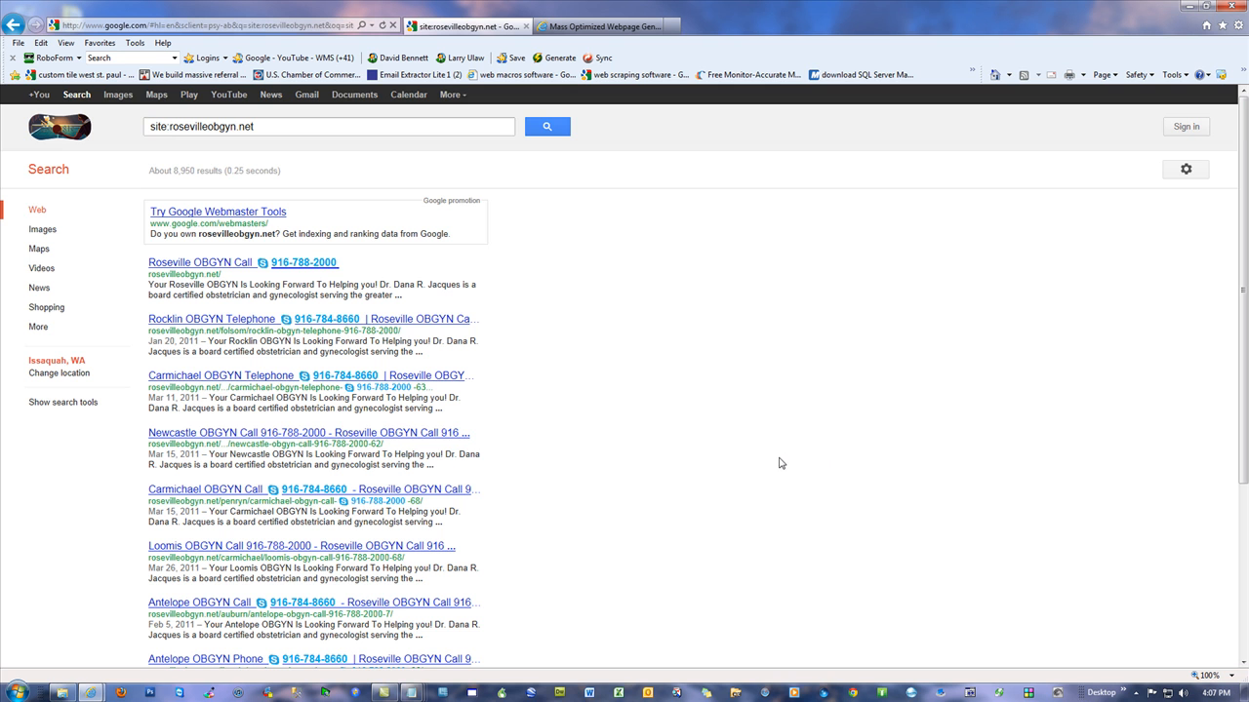
Open the Newcastle OBGYN Call result and read through its video area, article text and tags
click(243, 434)
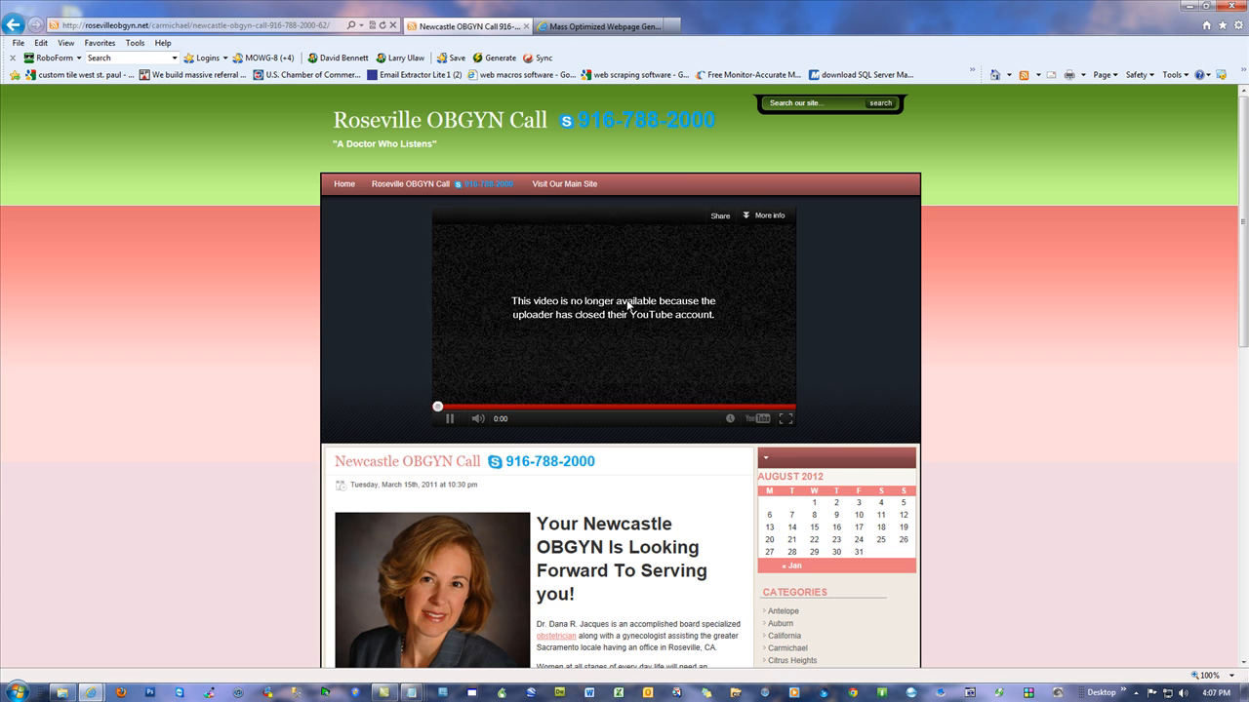
scroll(629, 306, down, 3)
scroll(643, 314, up, 3)
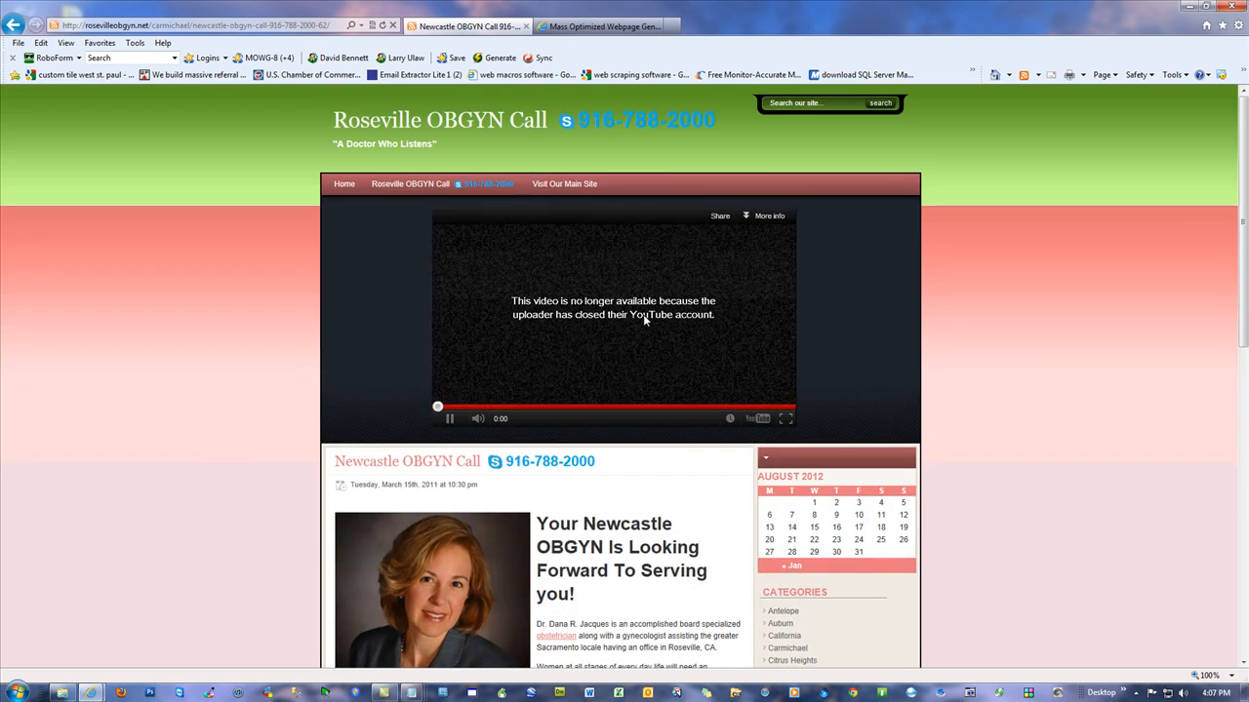
scroll(1005, 370, down, 3)
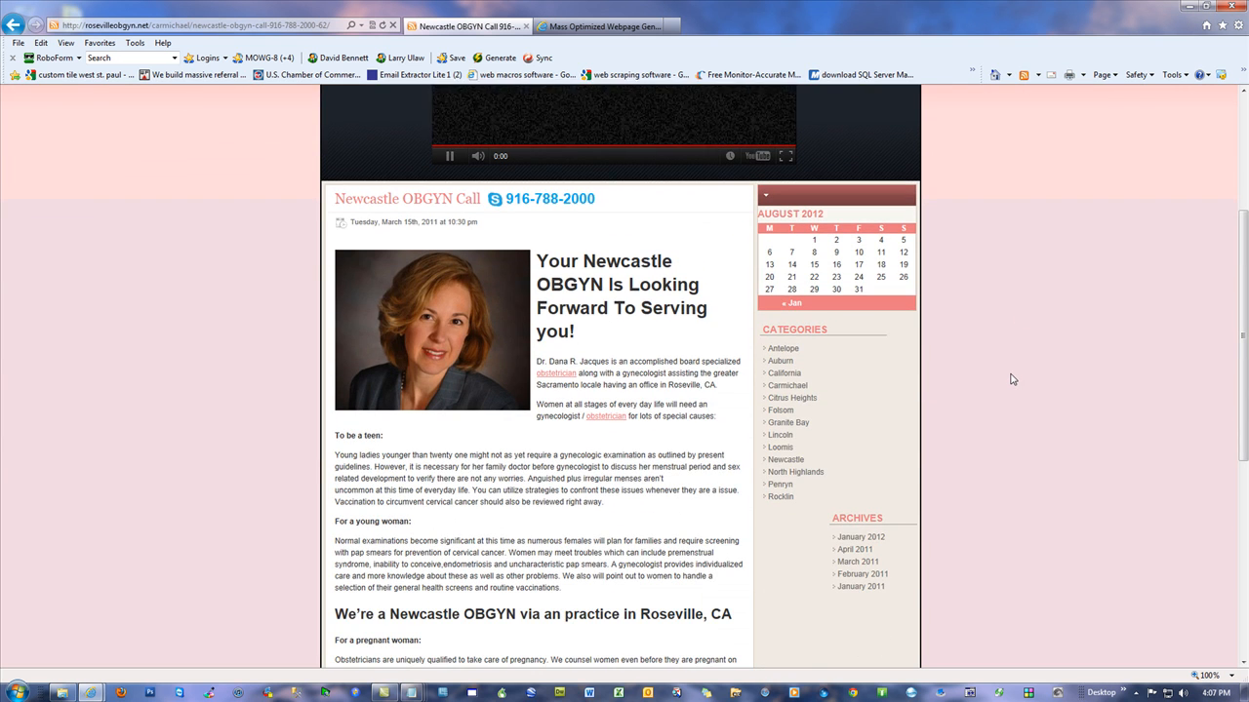
scroll(1012, 380, up, 3)
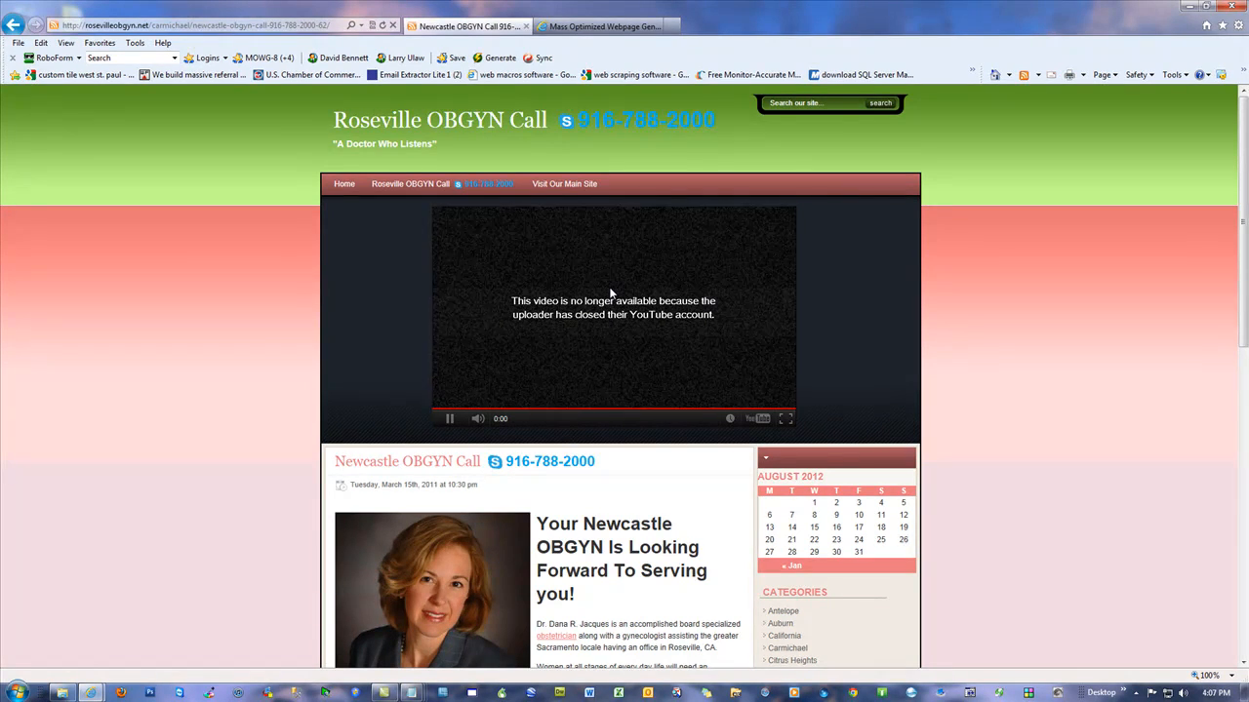
scroll(988, 369, down, 3)
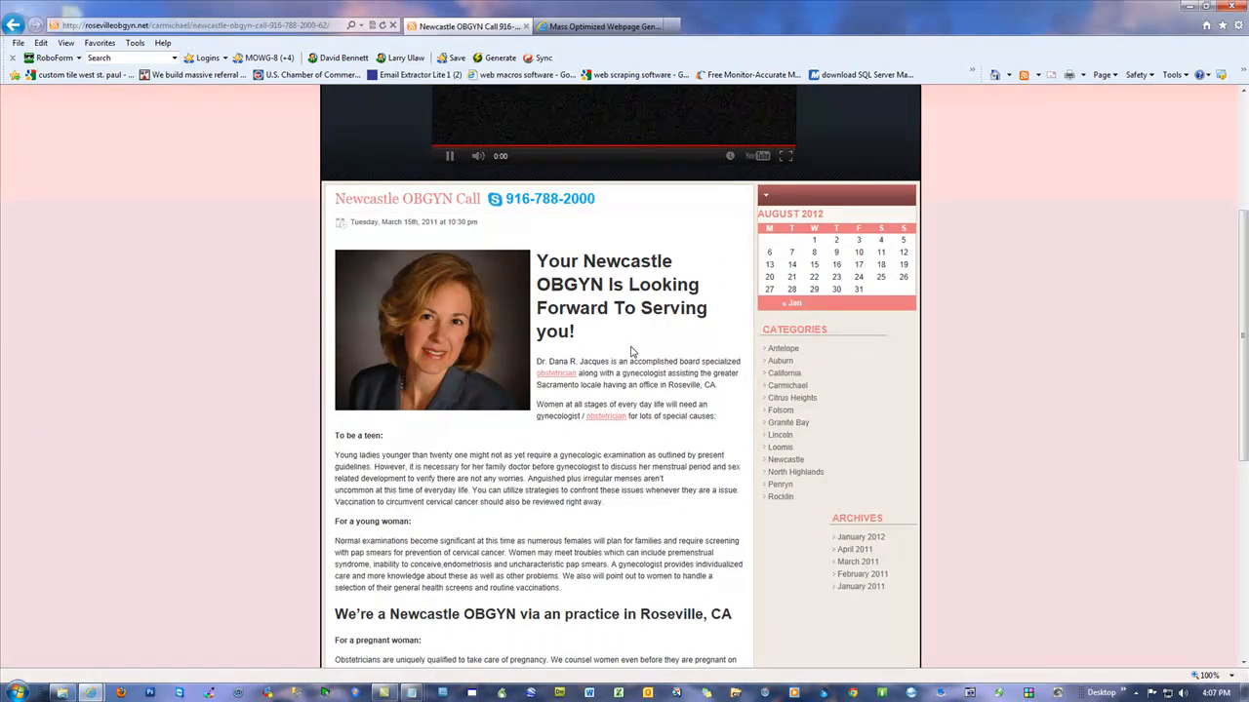
scroll(632, 351, down, 3)
scroll(632, 351, down, 3)
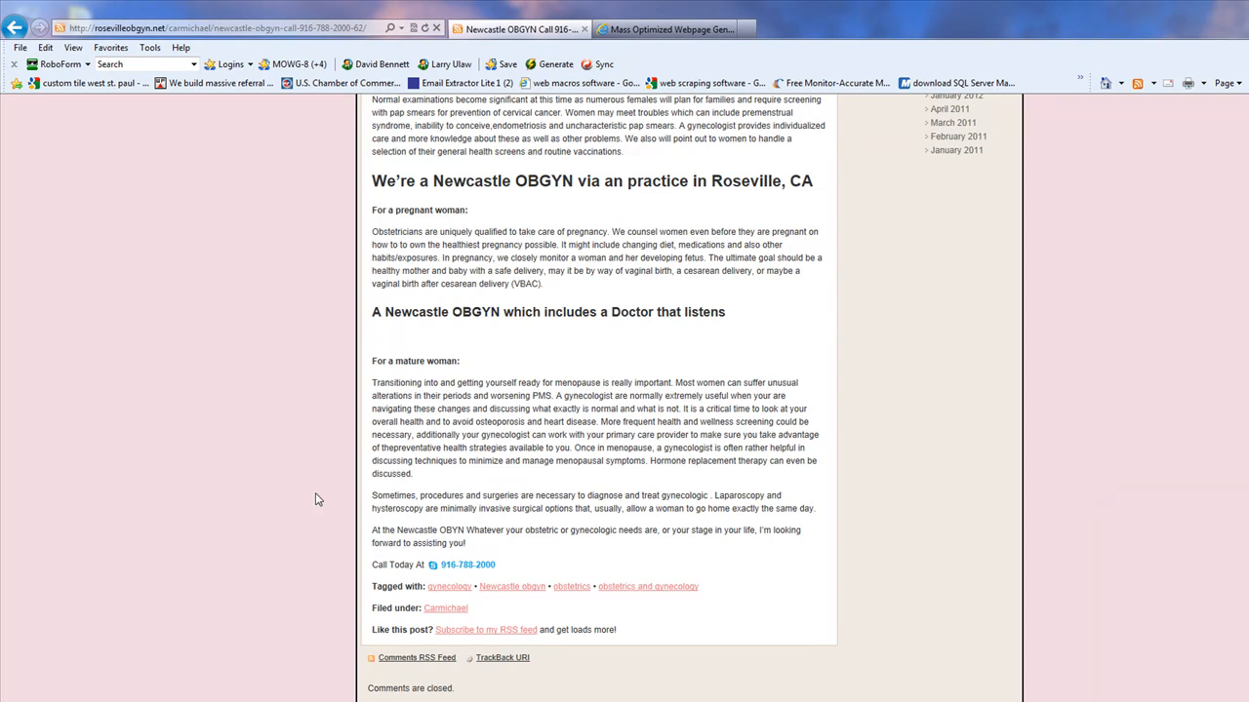
key(Home)
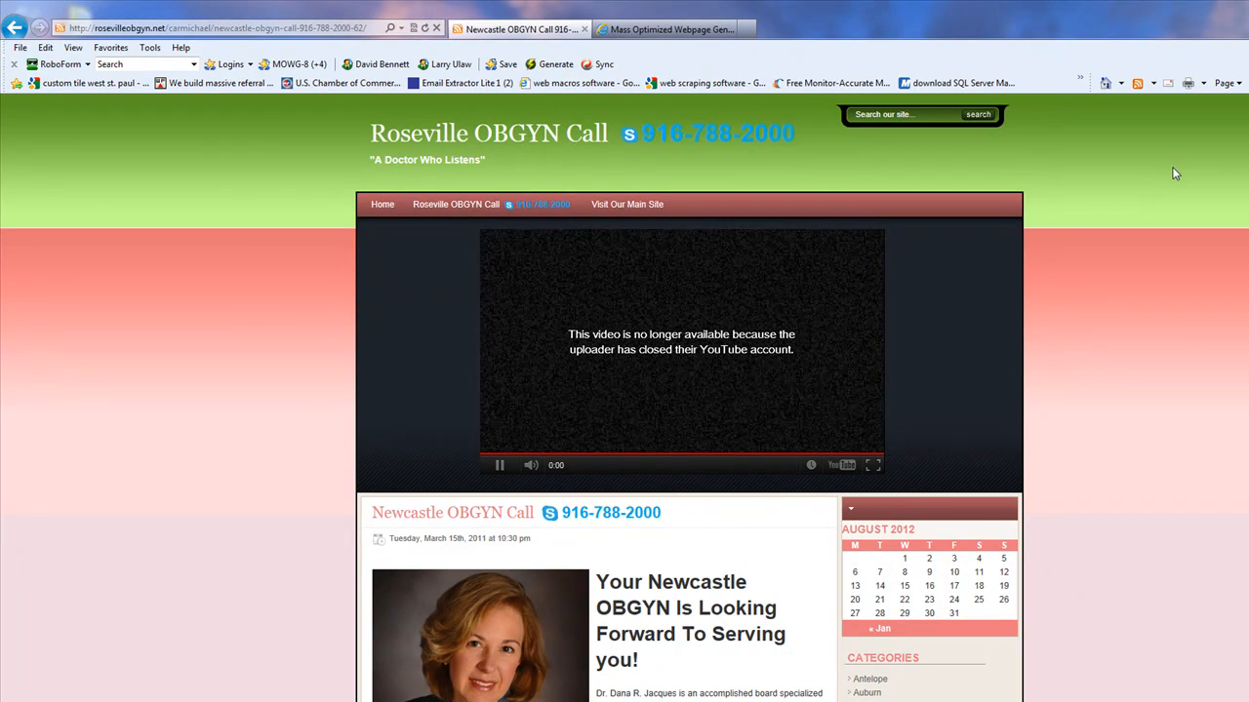
Return to the rosevilleobgyn.net search results, check the result count and open results page 9
click(14, 27)
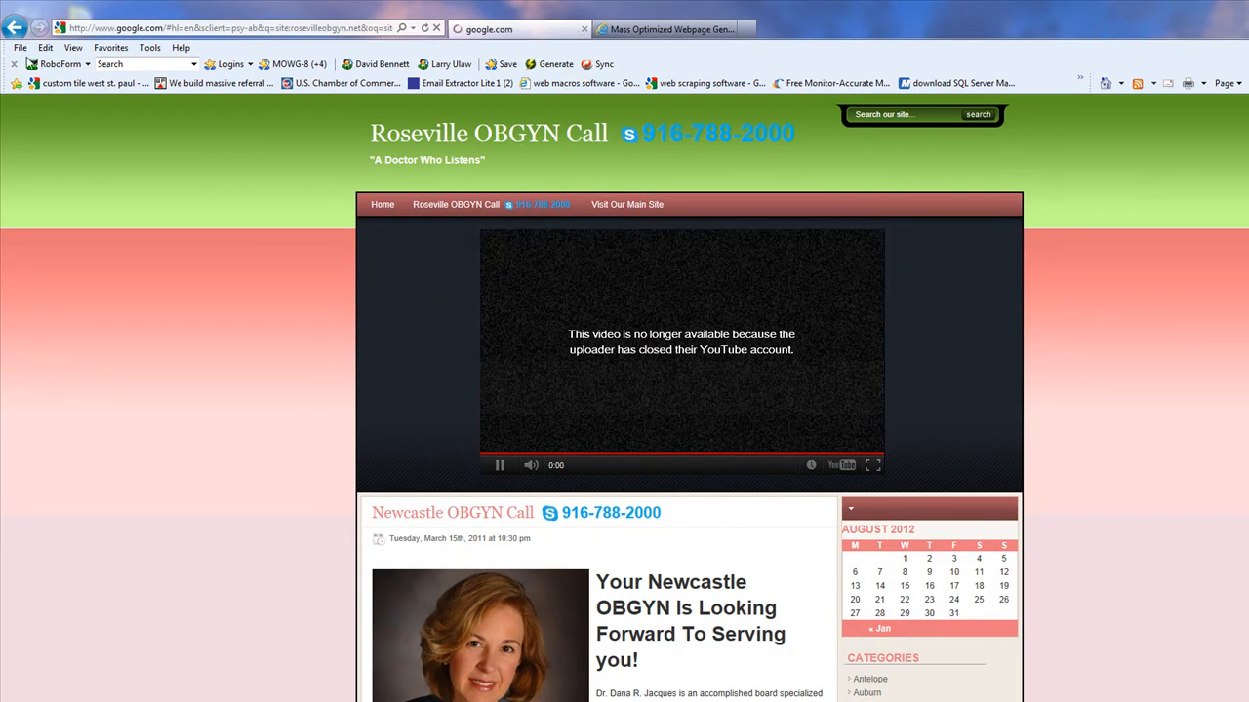
drag(215, 212, 164, 212)
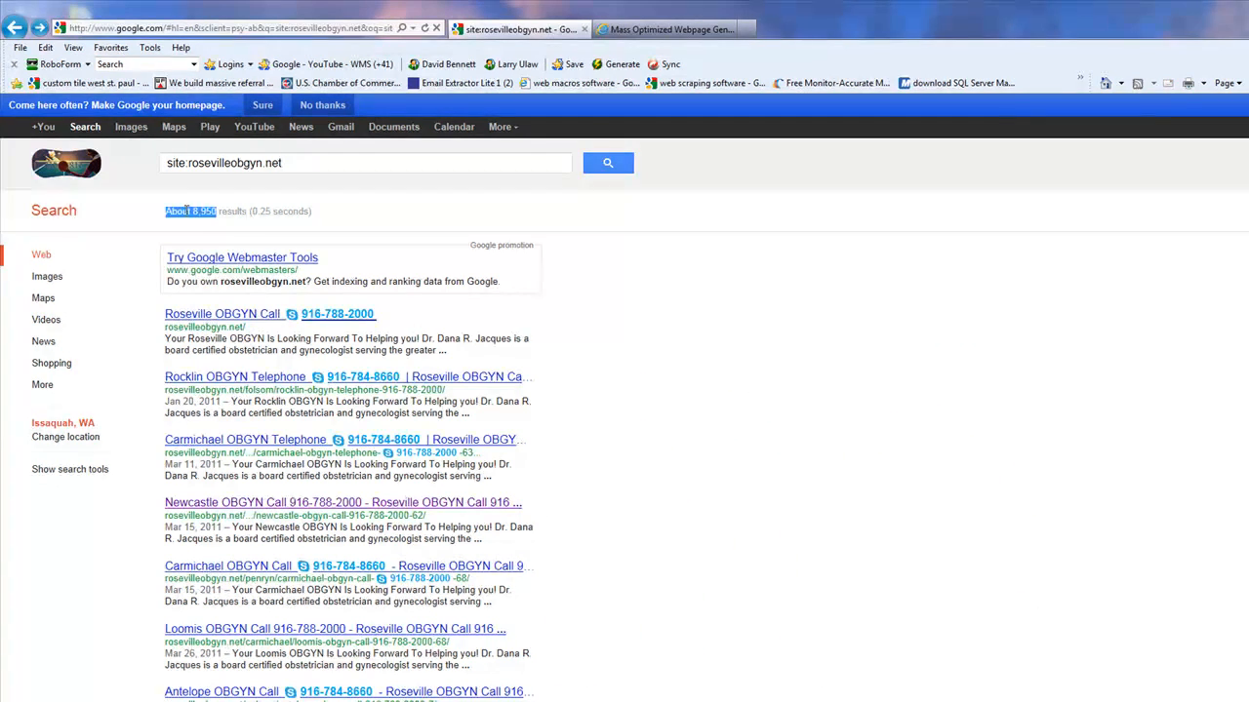
click(805, 542)
scroll(327, 632, down, 3)
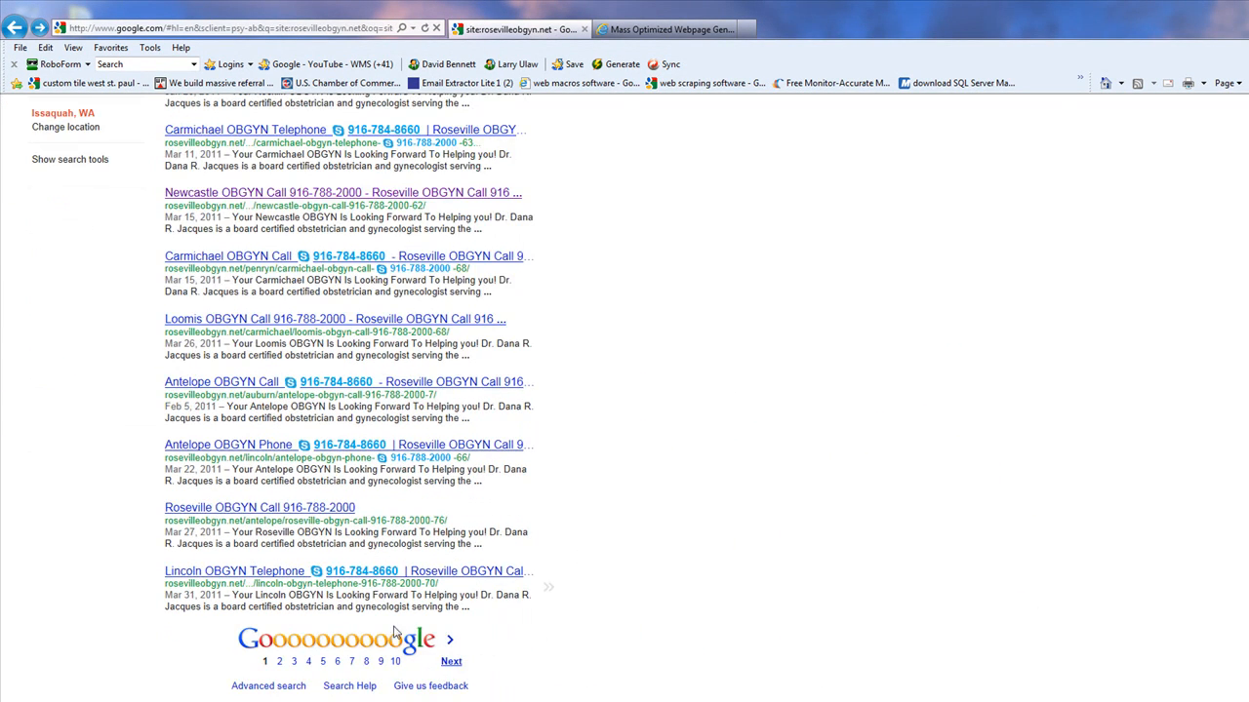
click(381, 661)
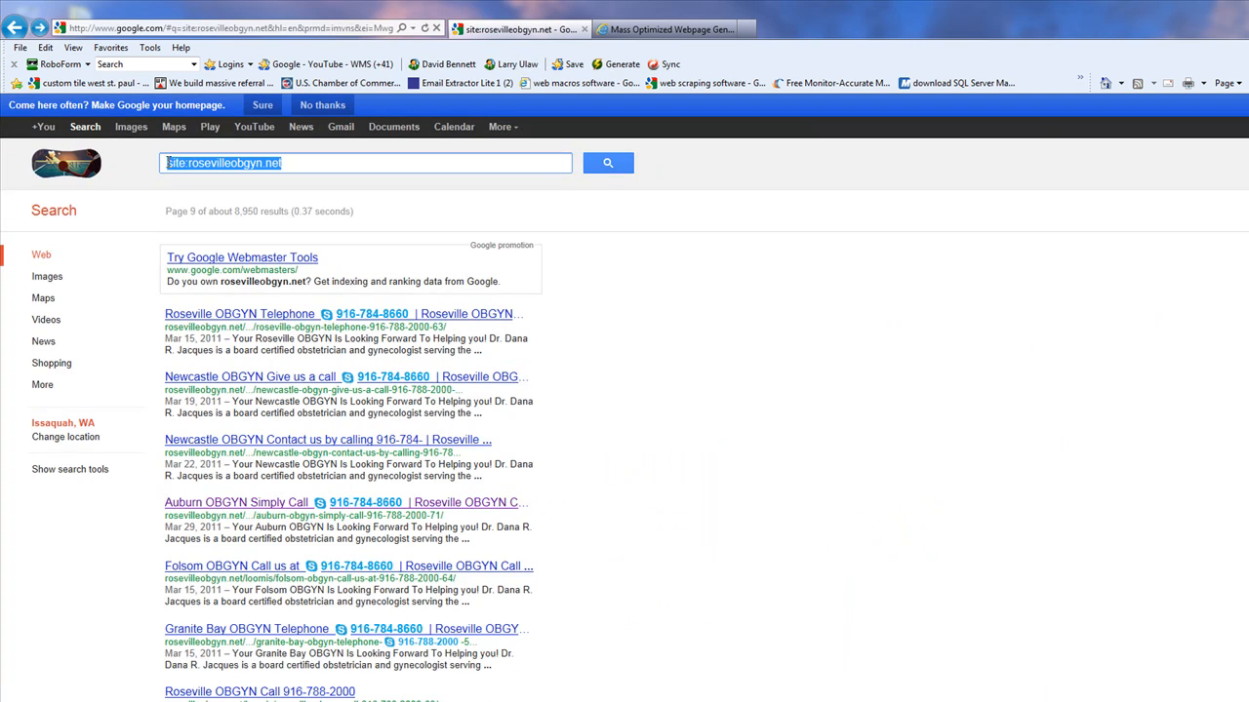
Change the Google query to site:vivodesigns.net, run the search and check the result count
drag(167, 166, 192, 167)
text(vivod)
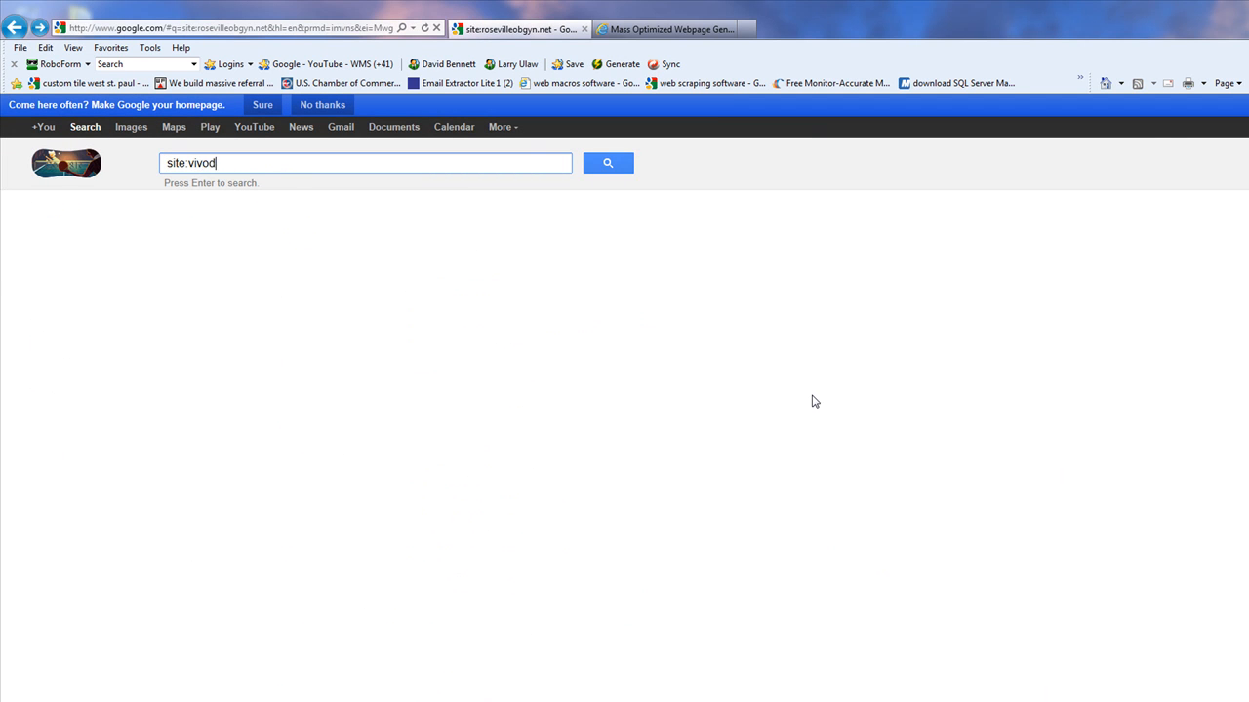
text(esigns.net)
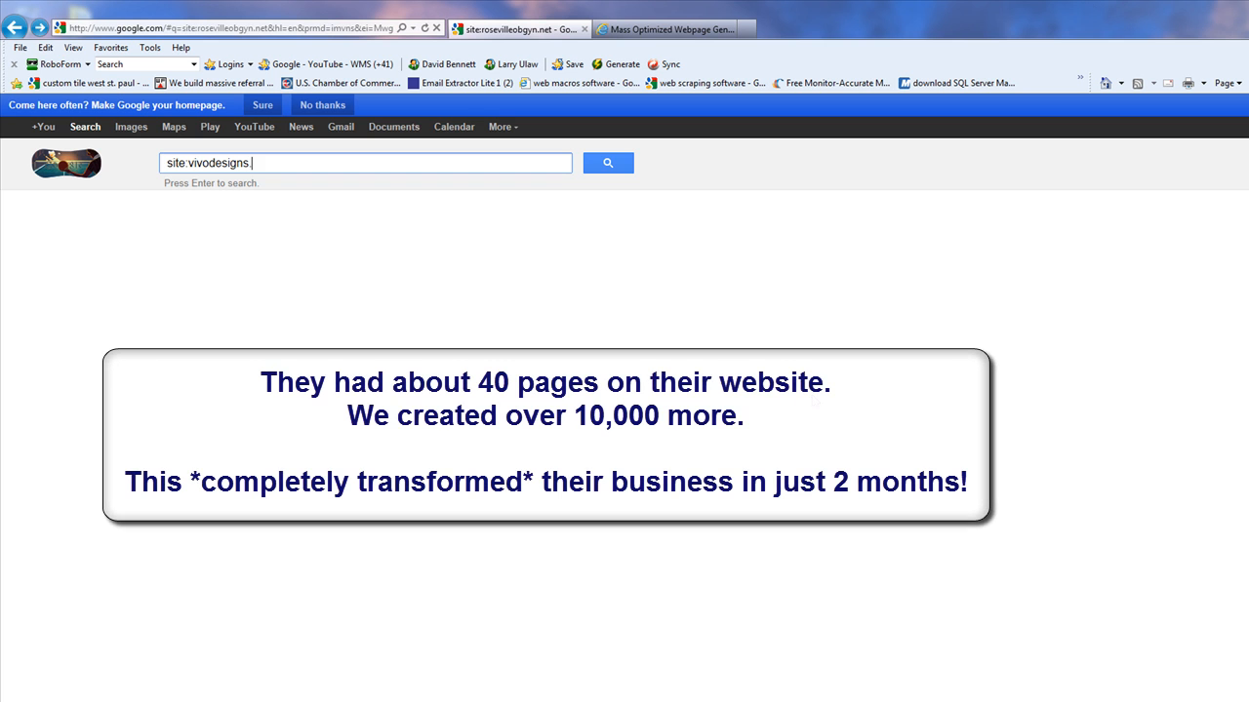
key(Return)
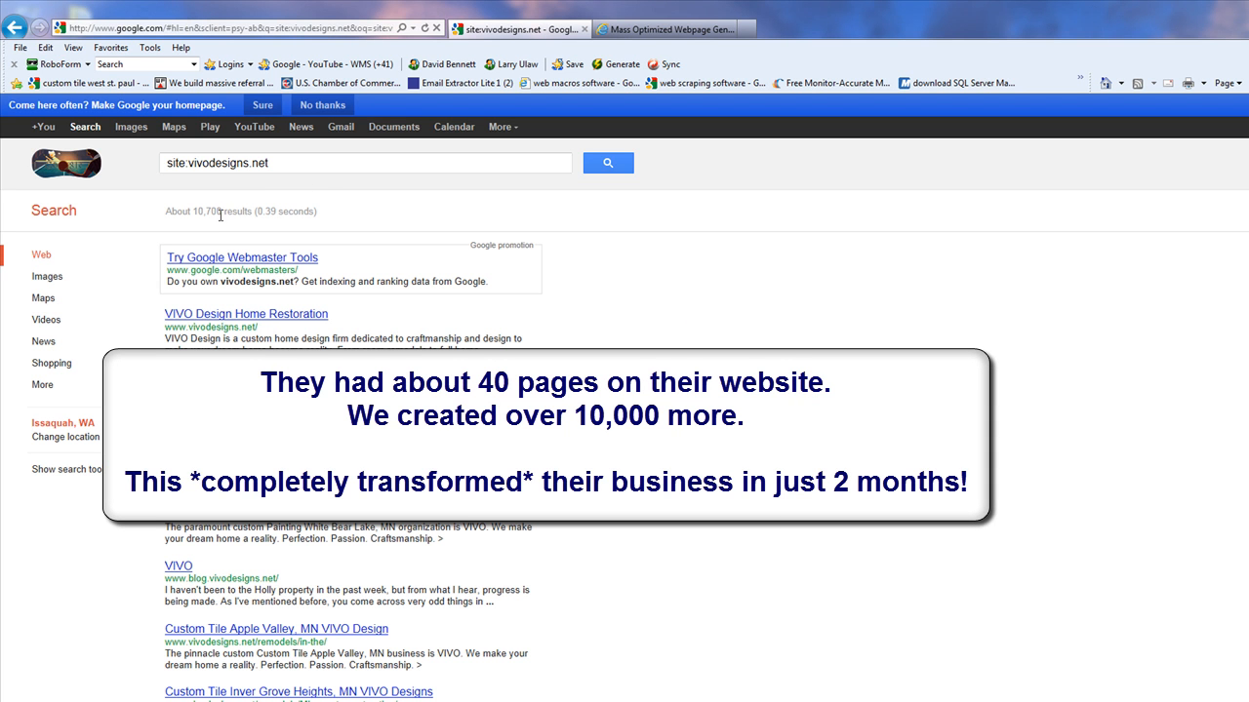
drag(222, 211, 193, 210)
Open the Custom Tile Inver Grove Heights, MN result and examine the generated page's keyword headings and text
scroll(625, 390, down, 3)
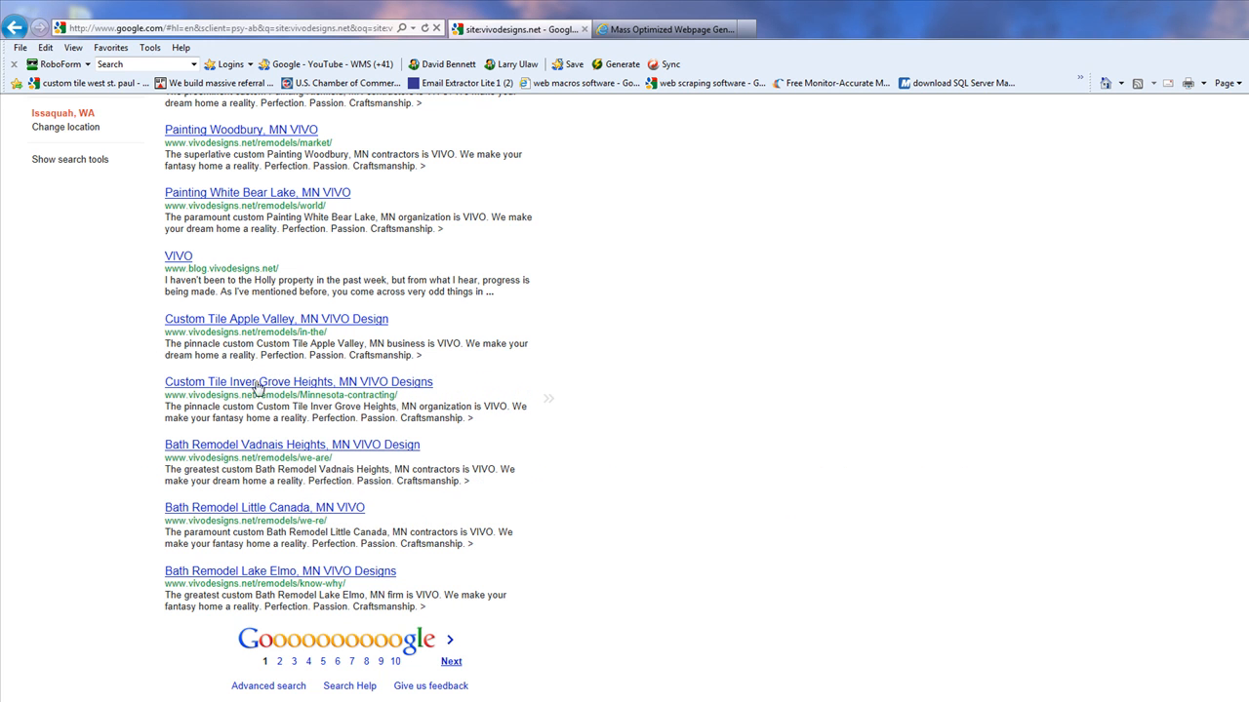
click(325, 385)
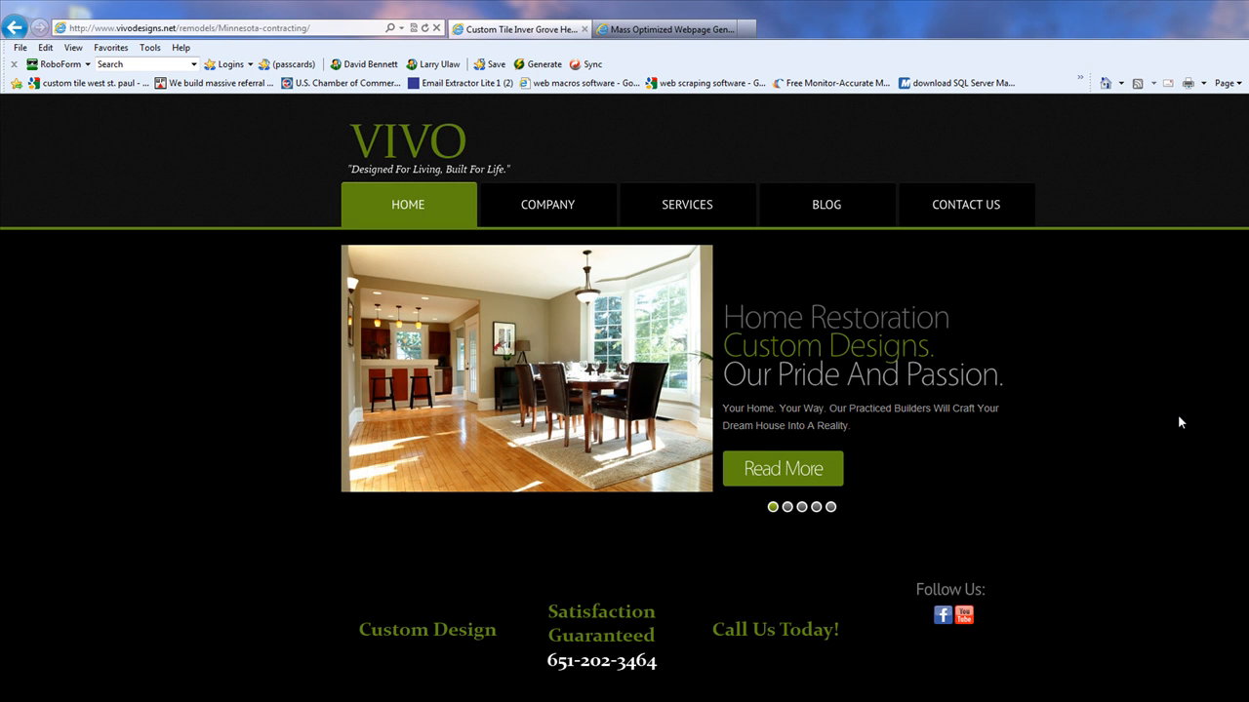
scroll(1179, 419, down, 5)
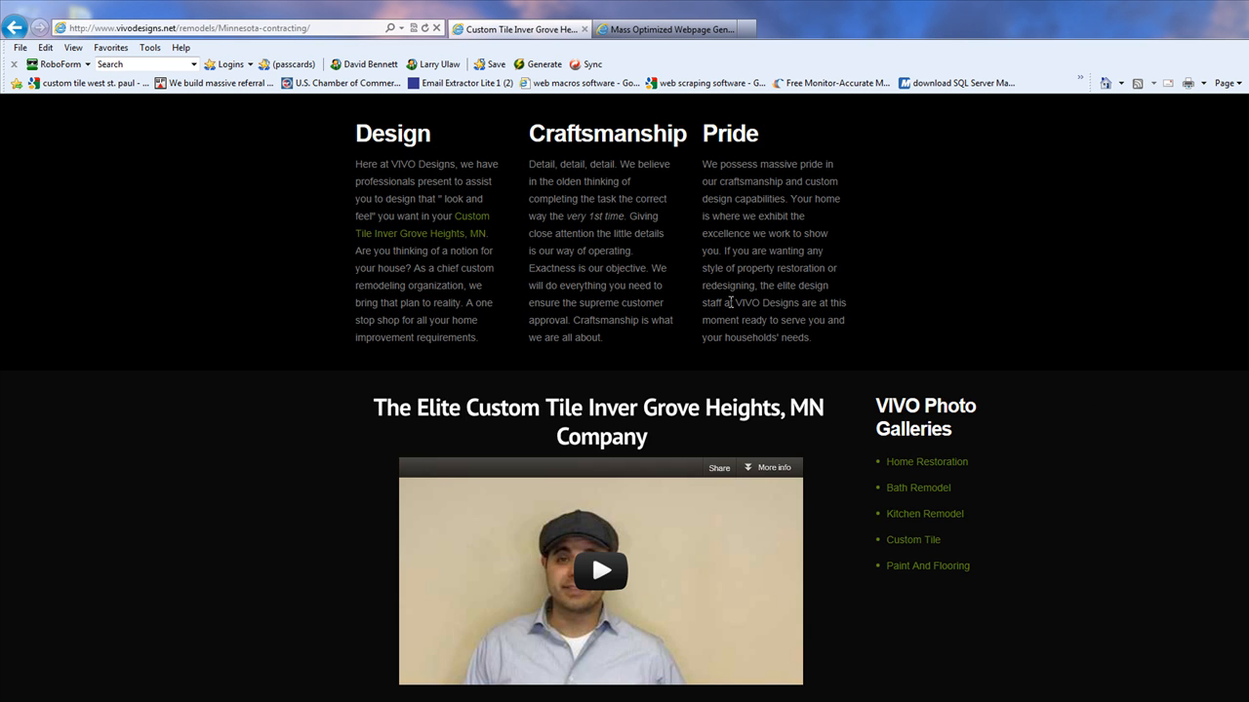
scroll(1073, 443, down, 6)
scroll(1056, 447, down, 5)
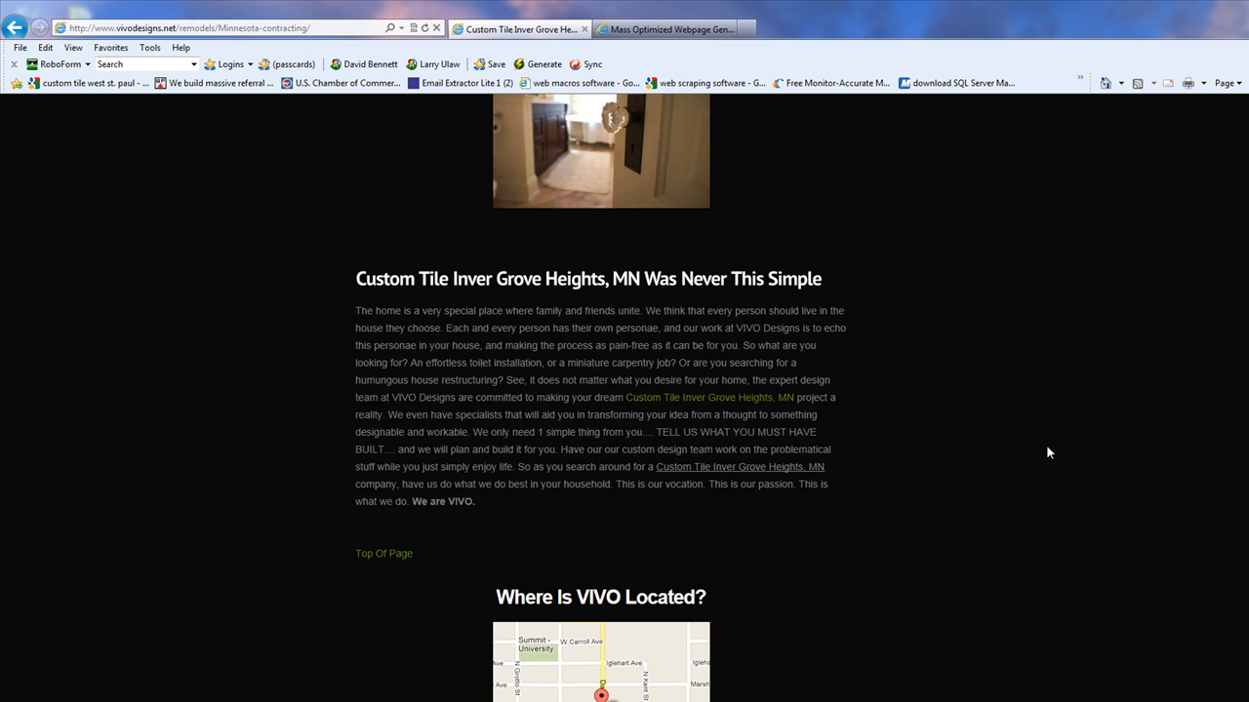
Return to the search results, open the Bath Remodel Lake Elmo, MN page and examine its text and map
key(BackSpace)
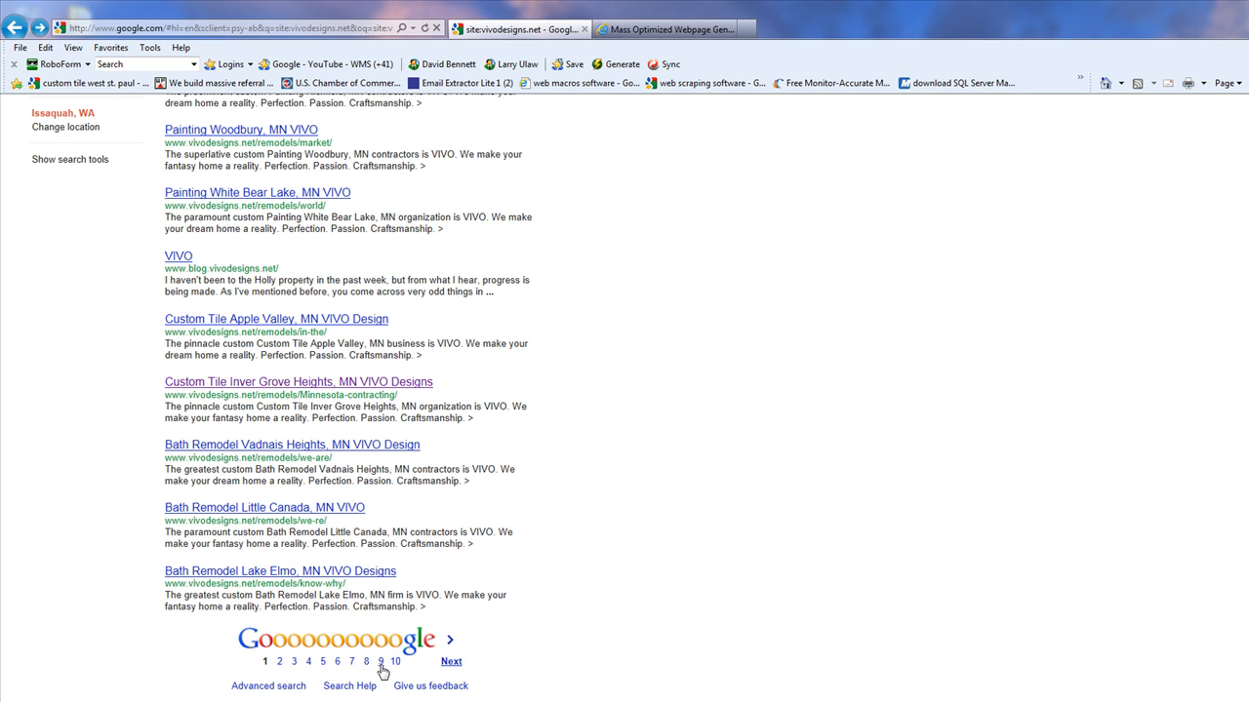
click(323, 572)
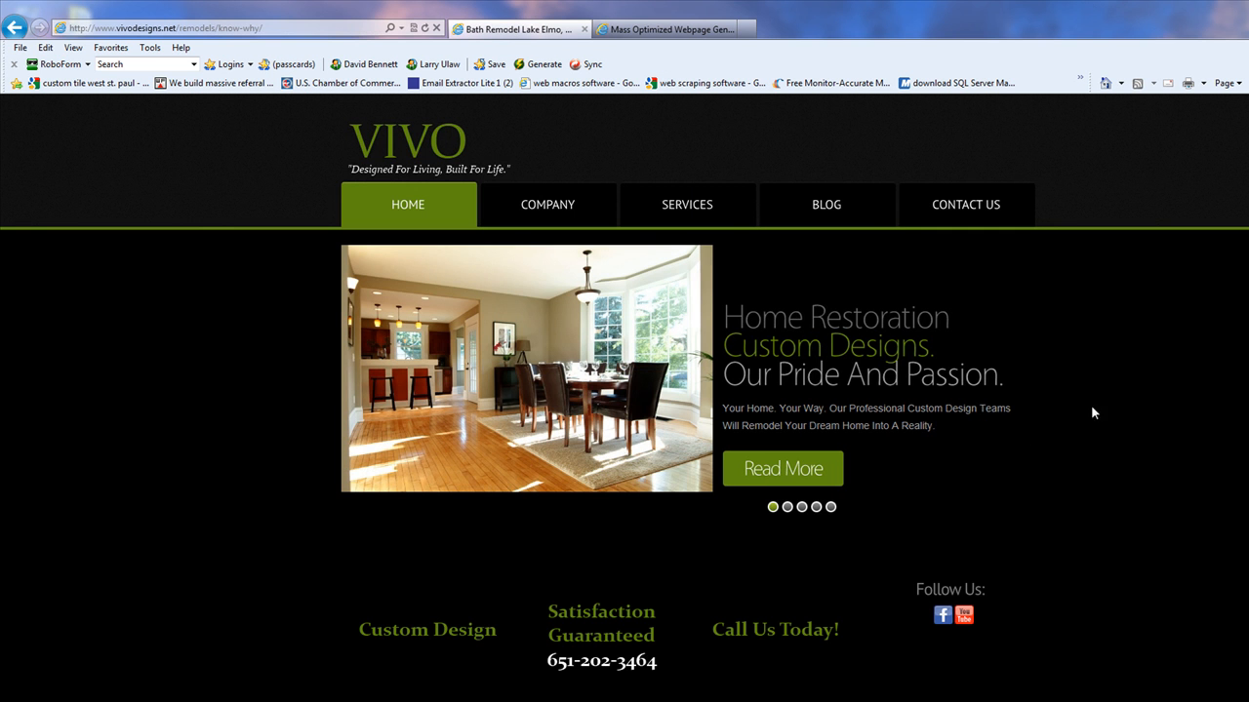
scroll(1088, 405, down, 12)
scroll(1082, 421, down, 5)
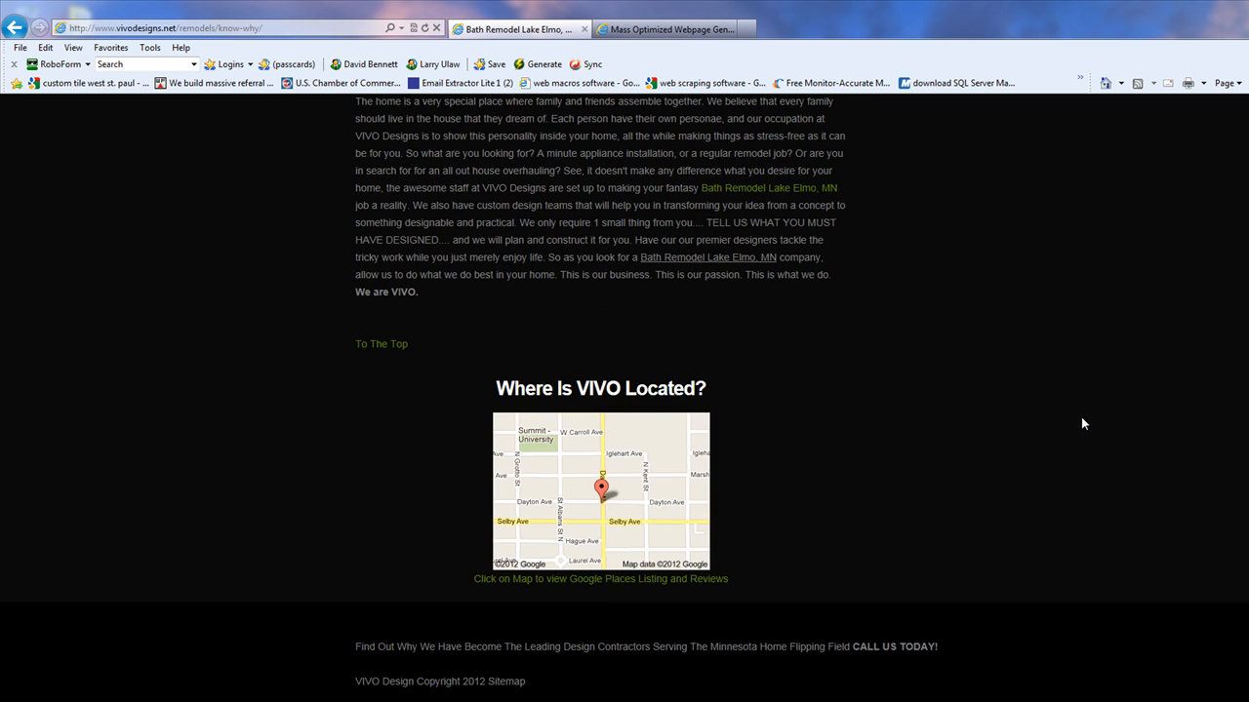
scroll(1080, 418, up, 3)
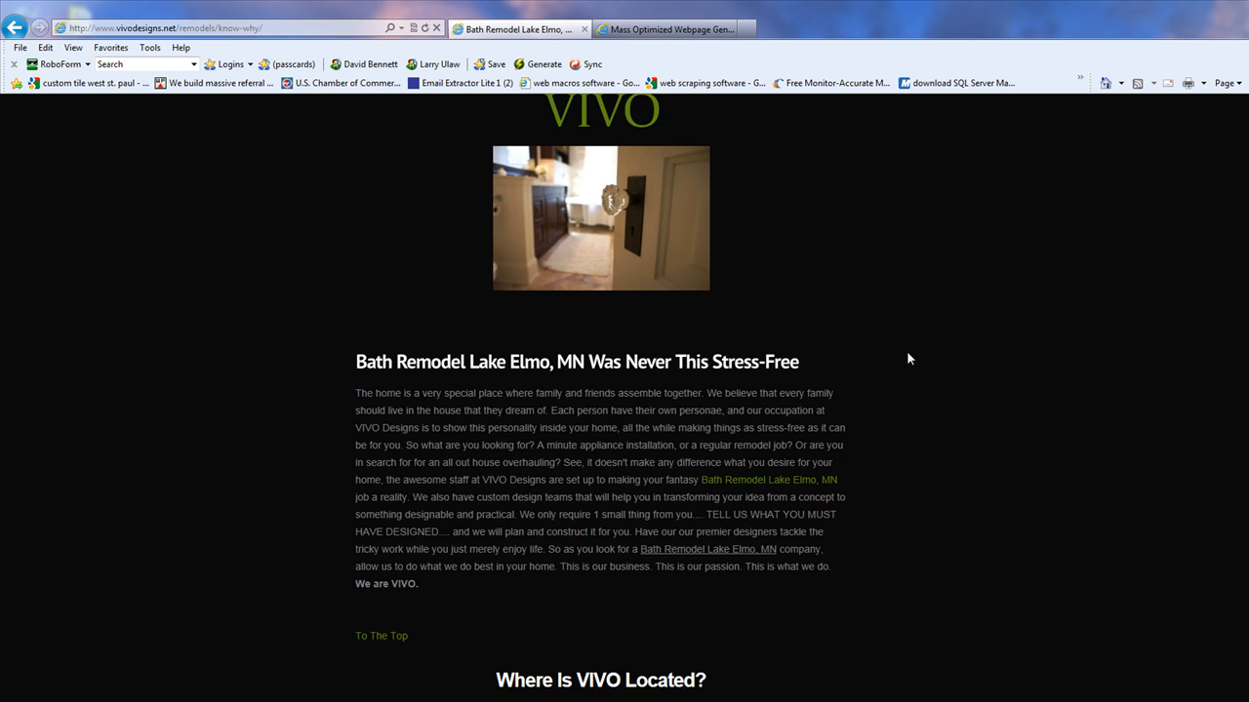
Go back to the vivodesigns.net search results, then load krista-voysest.com in the same tab
click(14, 27)
scroll(882, 491, up, 3)
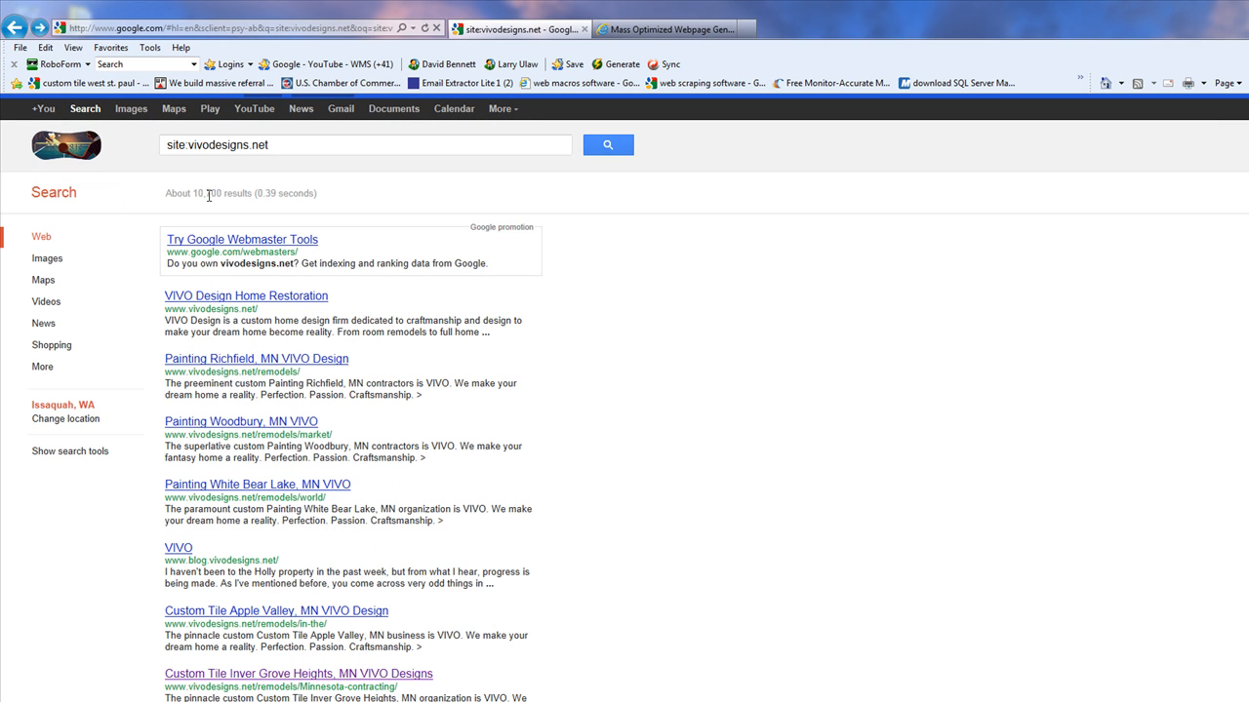
double_click(216, 144)
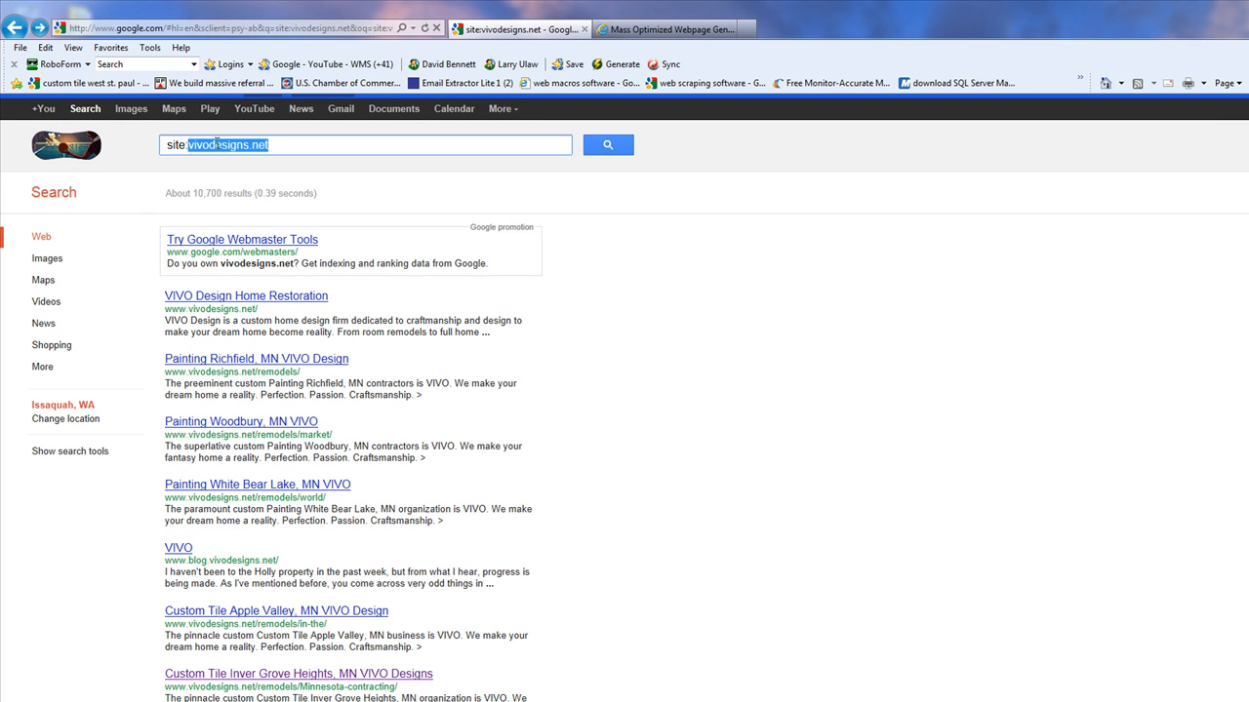
key(alt+d)
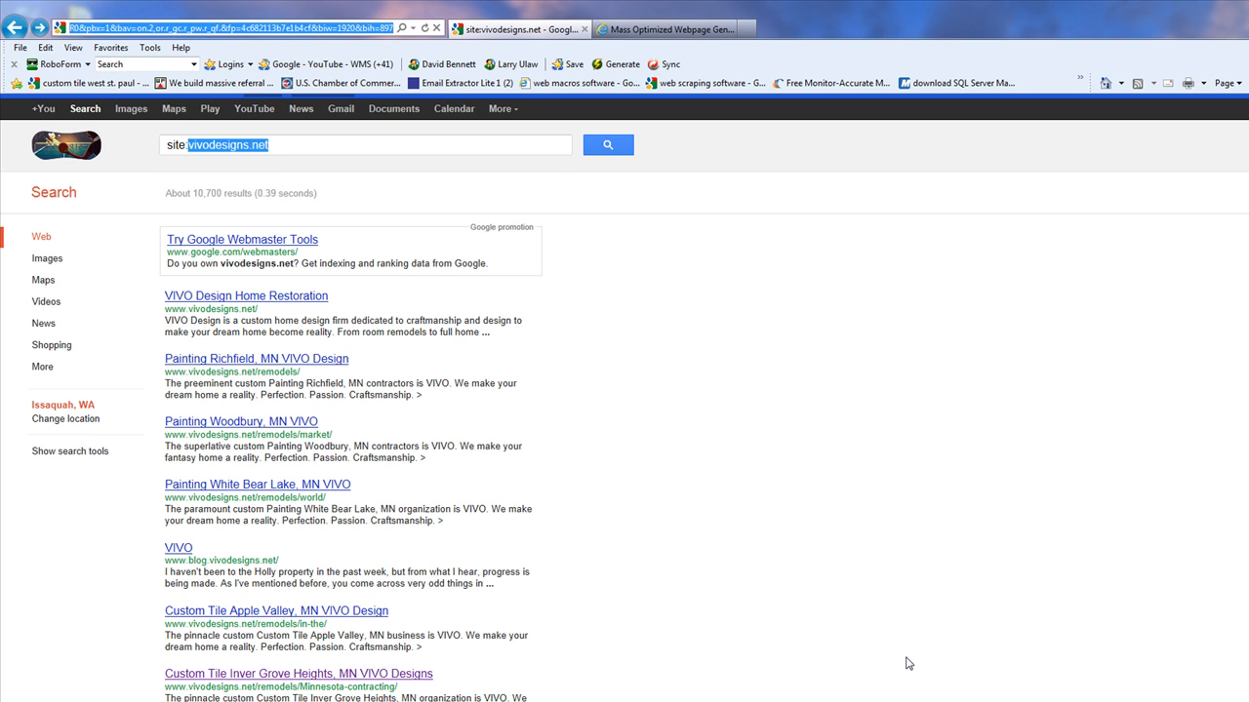
text(krista-voysest.com/)
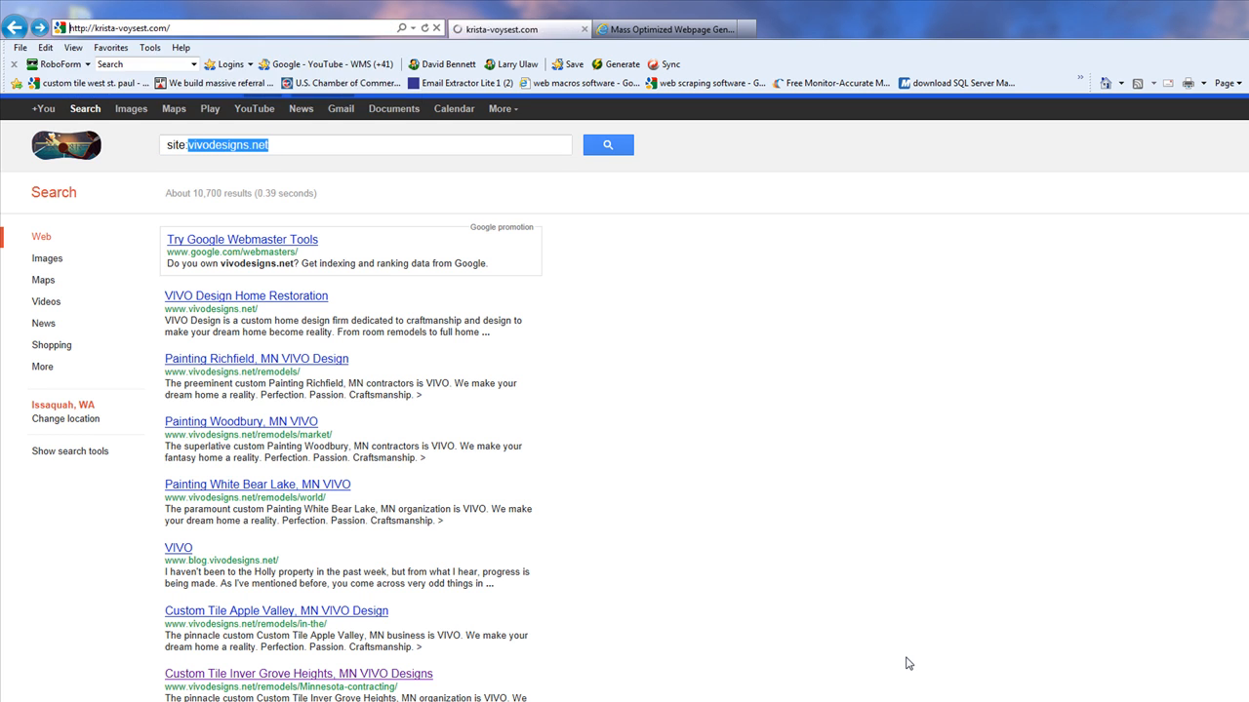
Load krista-voysest.com, look through its Homeopathy and About pages, and return to the home page
key(Return)
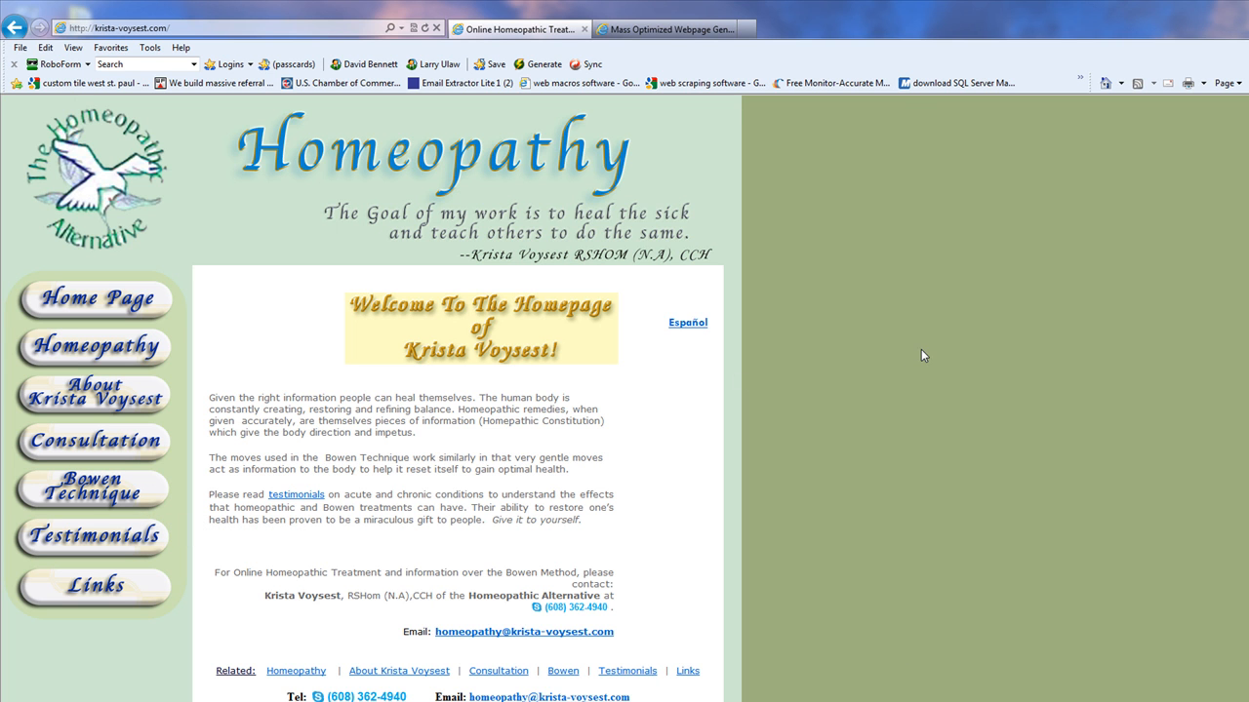
click(146, 347)
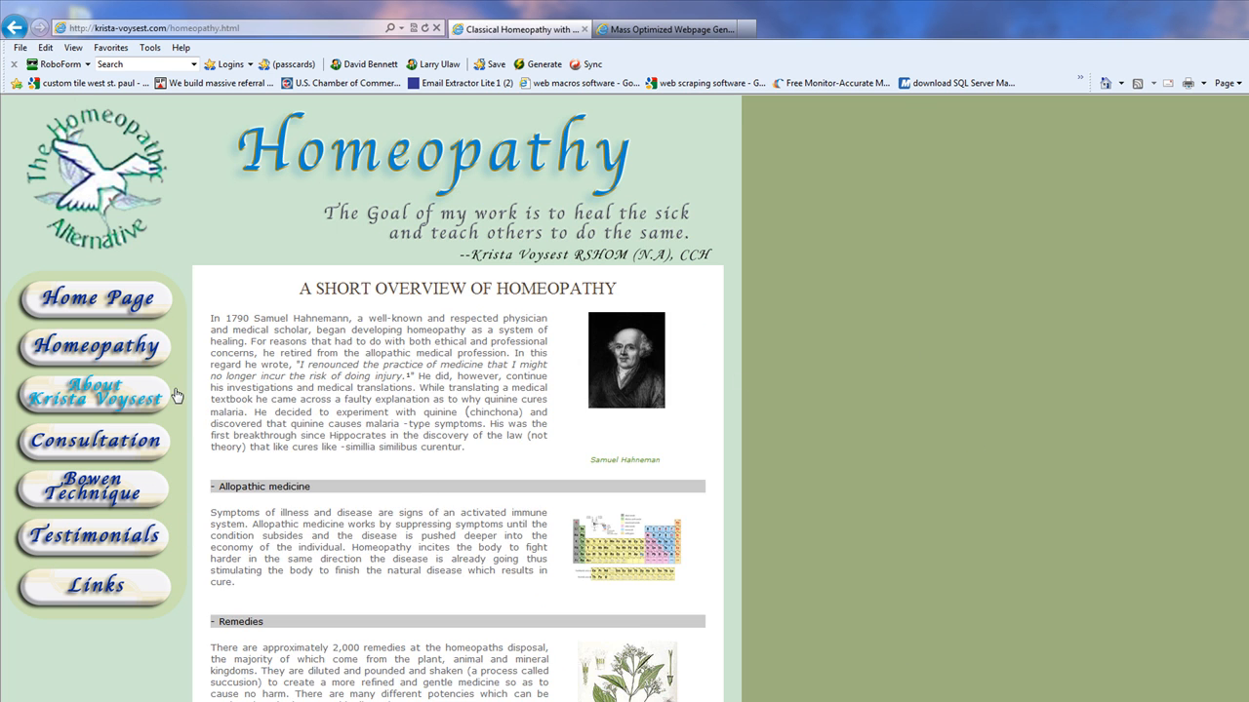
scroll(881, 435, down, 5)
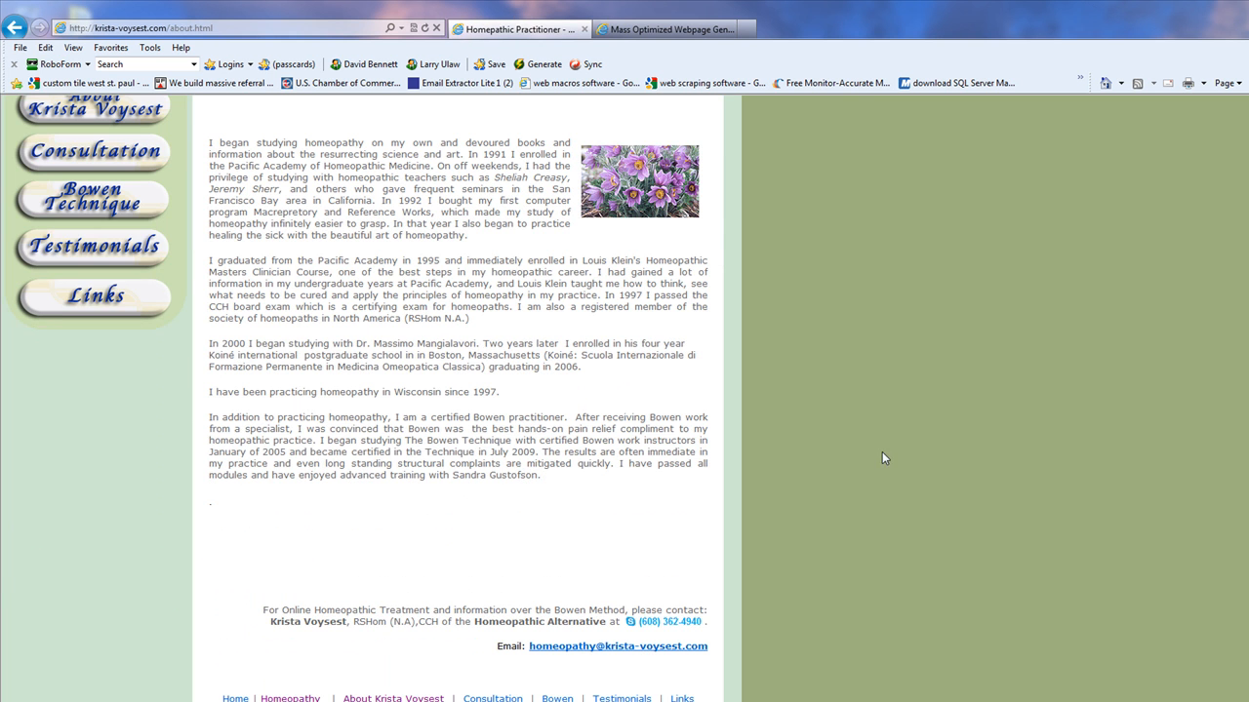
click(54, 299)
click(98, 298)
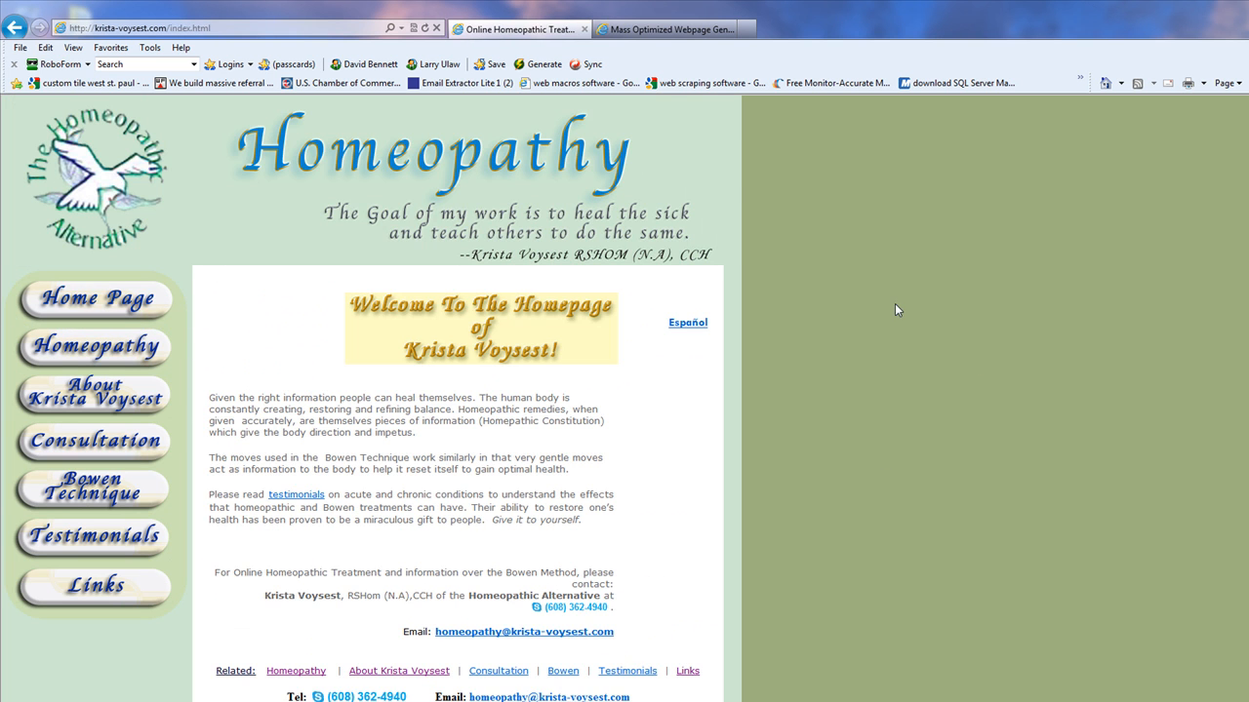
Open the site's MOWG sitemap through the Related link, view the Illinois homeopathic-remedies sitemap and return to the Illinois master sitemap
click(225, 674)
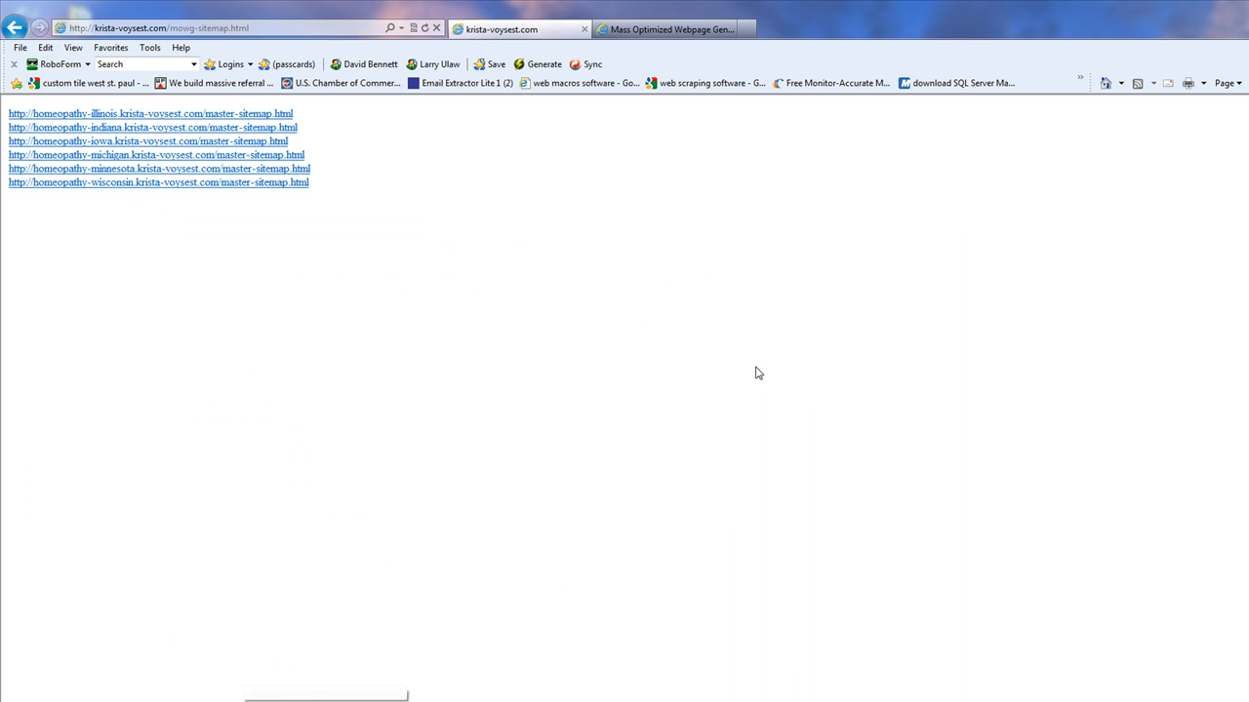
click(163, 117)
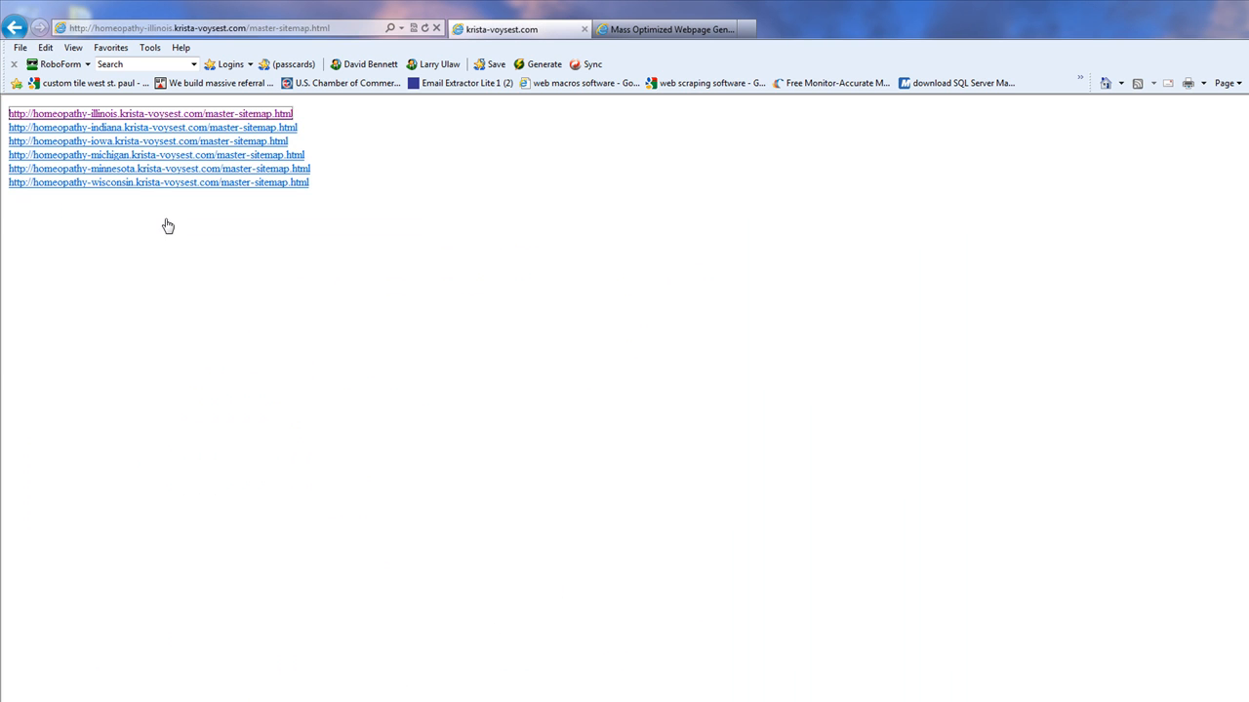
click(199, 259)
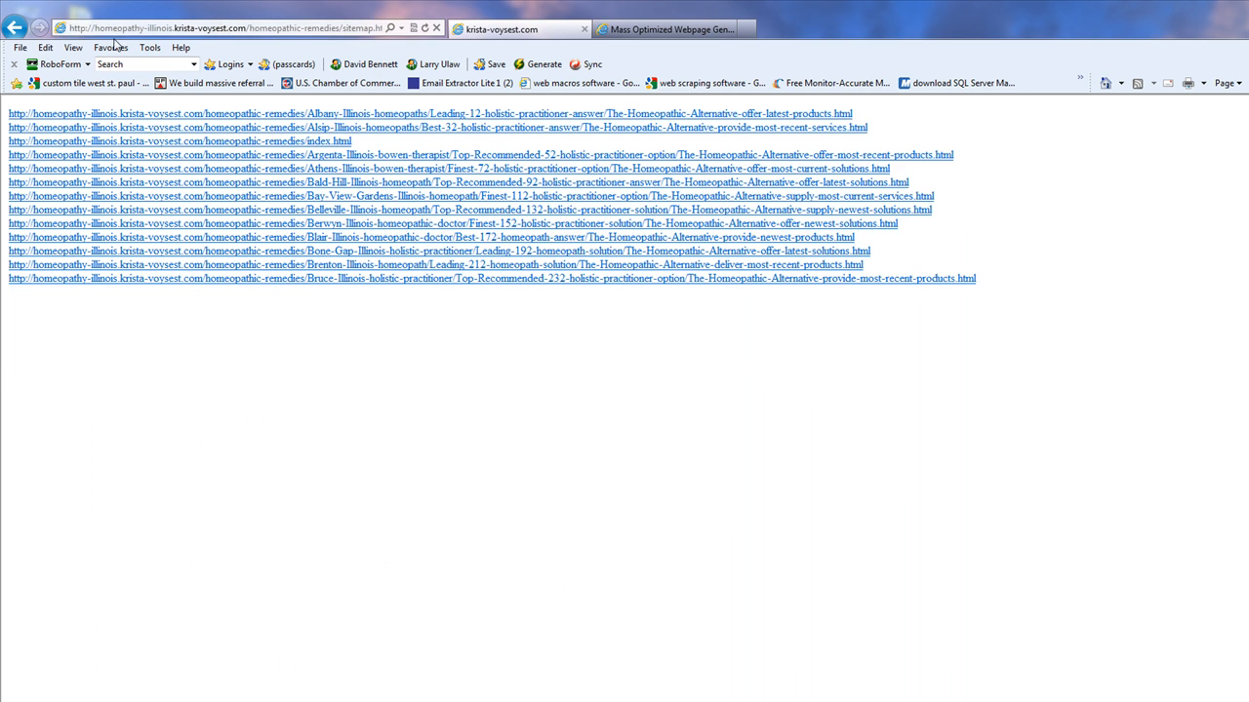
click(15, 27)
Load the text version of the Illinois sitemap by changing the address to end in master-sitemap.txt
click(310, 29)
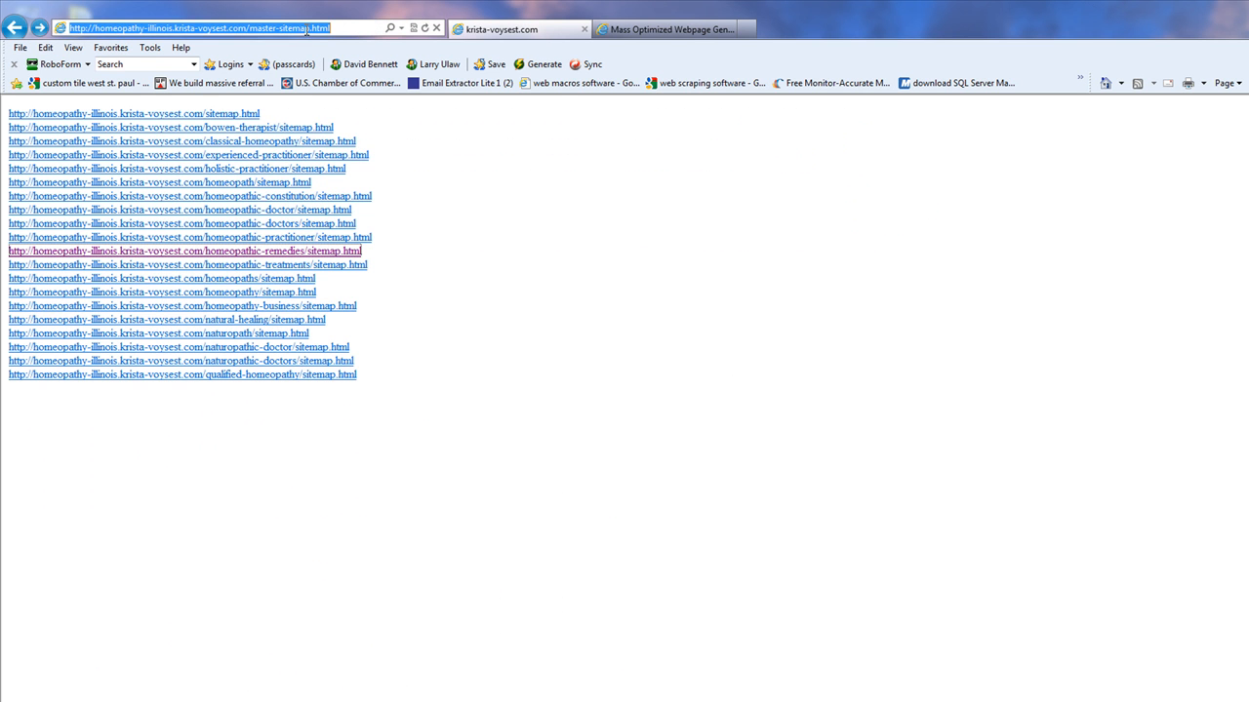
double_click(314, 29)
text(txt)
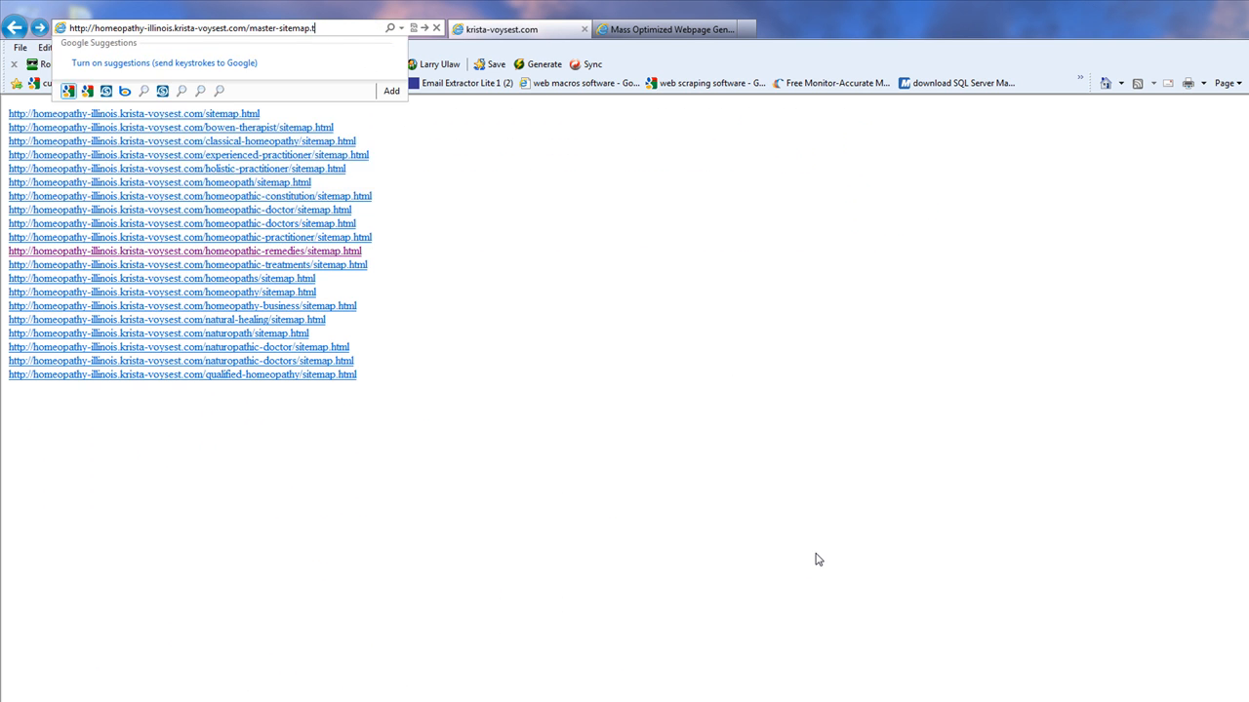
key(Return)
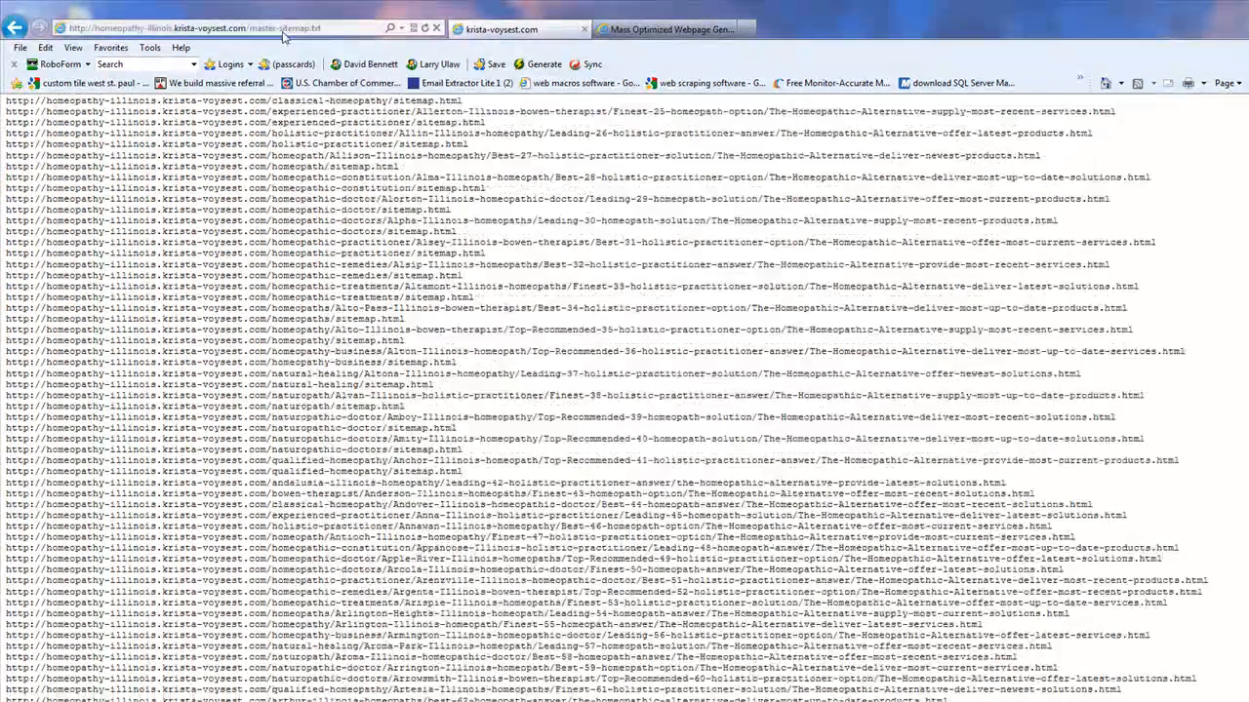
Go to google.com, search for site:krista-voysest.com and check the result count
click(283, 30)
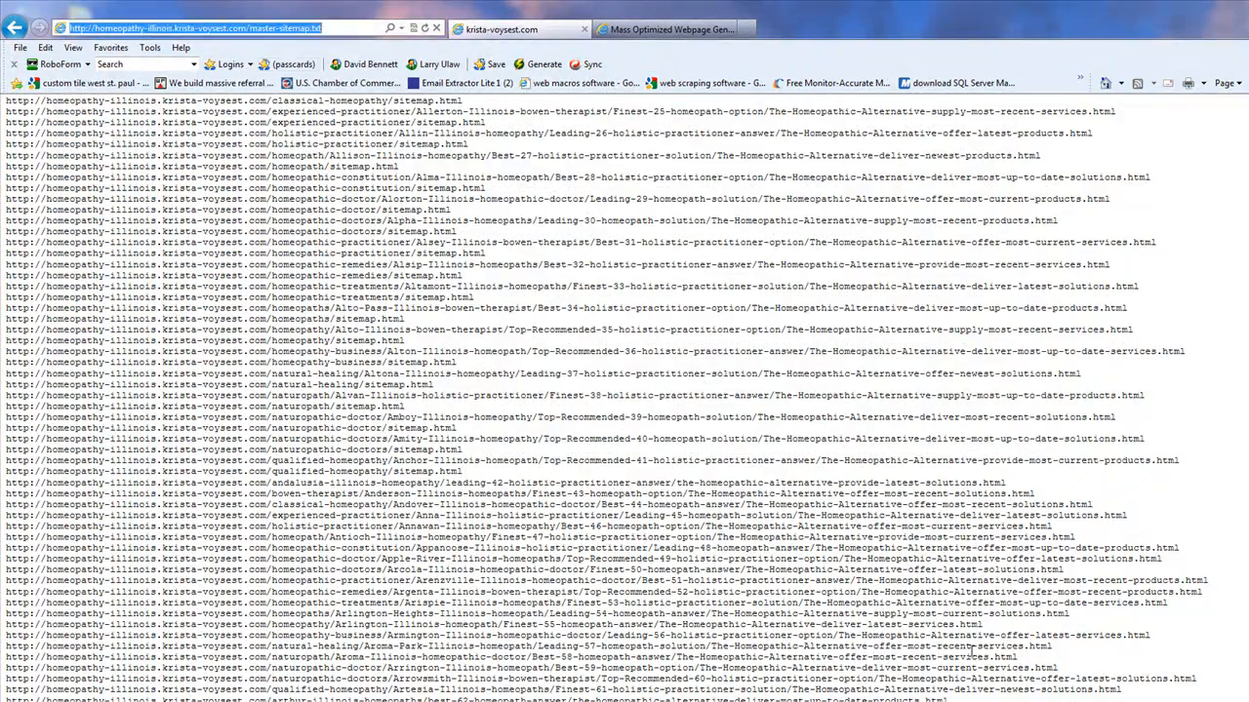
text(google.com/)
key(Return)
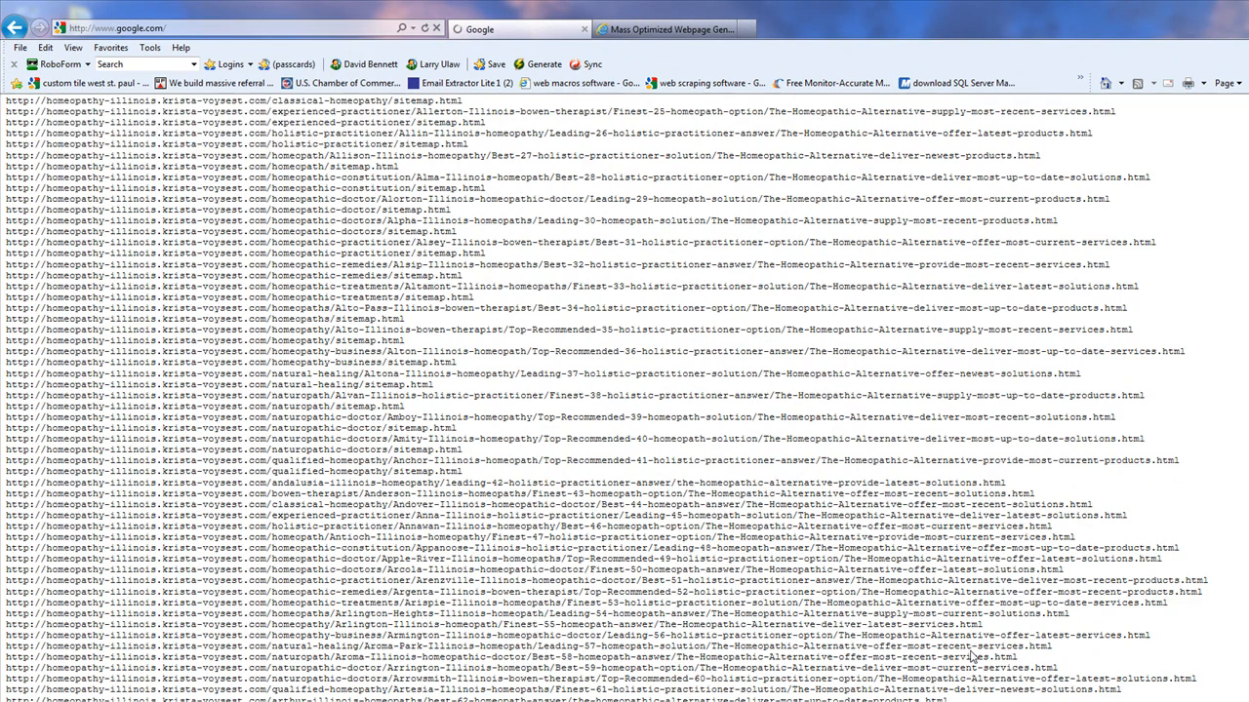
text(site:)
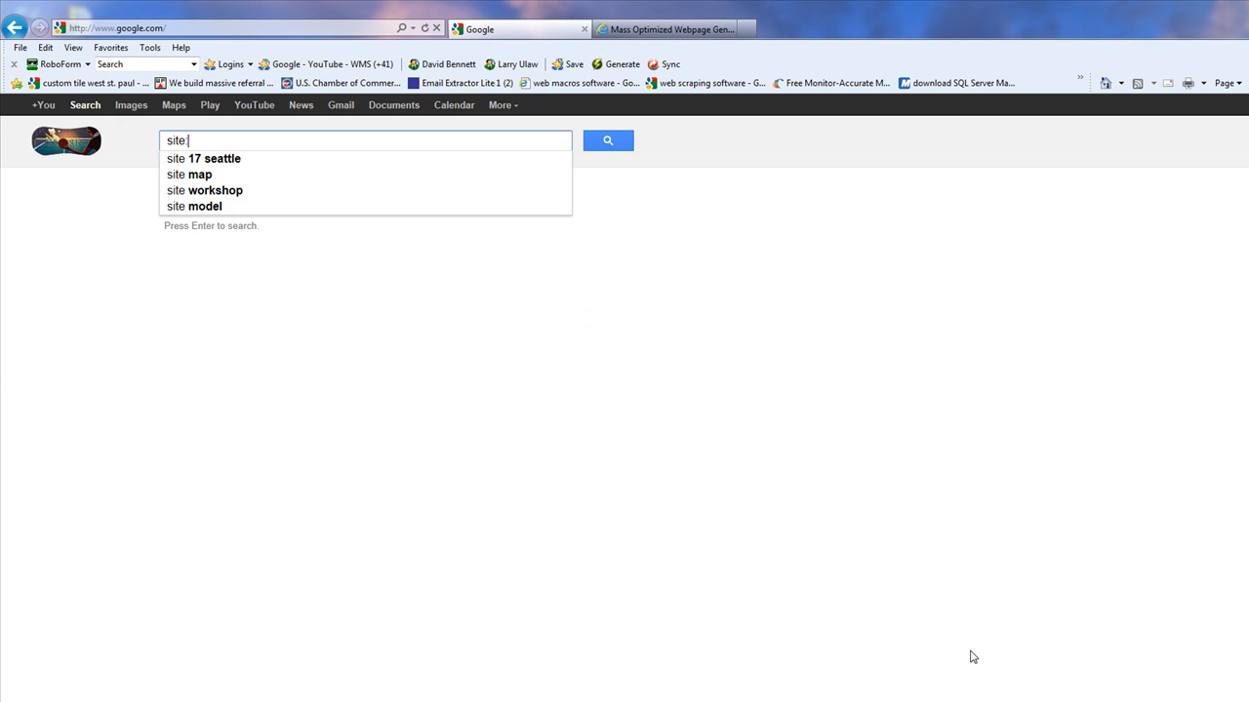
text(krista-voysest.com)
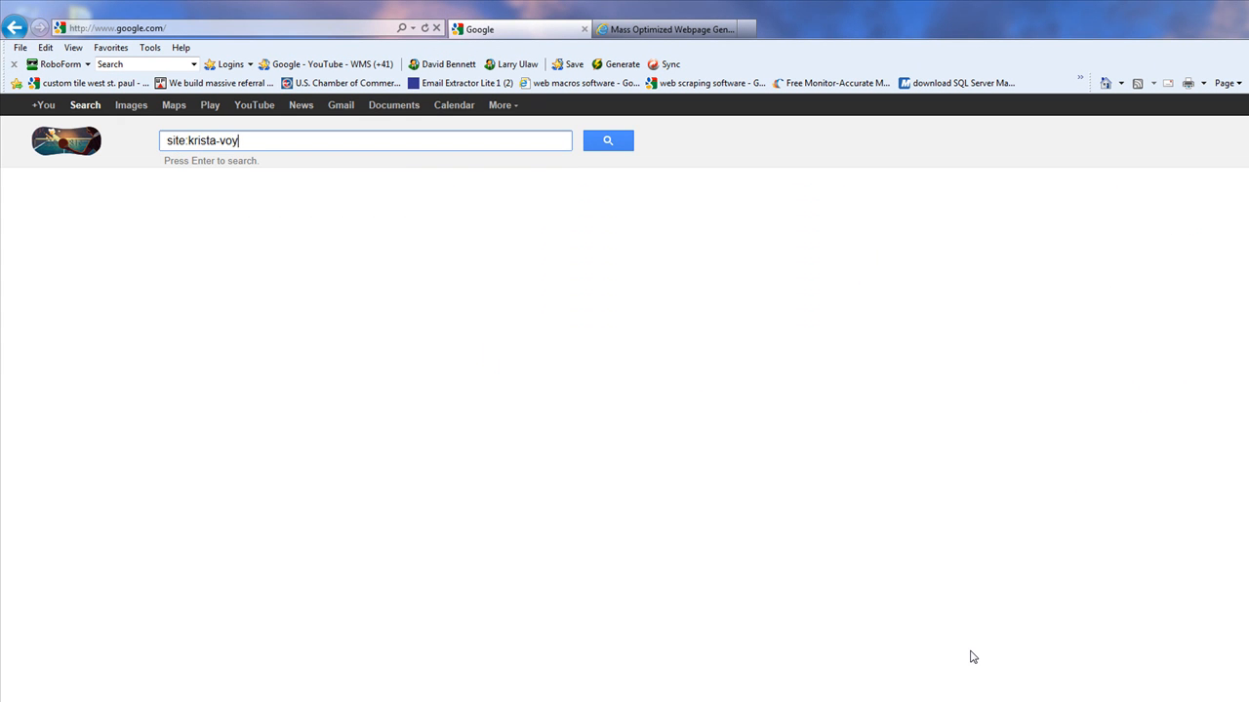
key(Return)
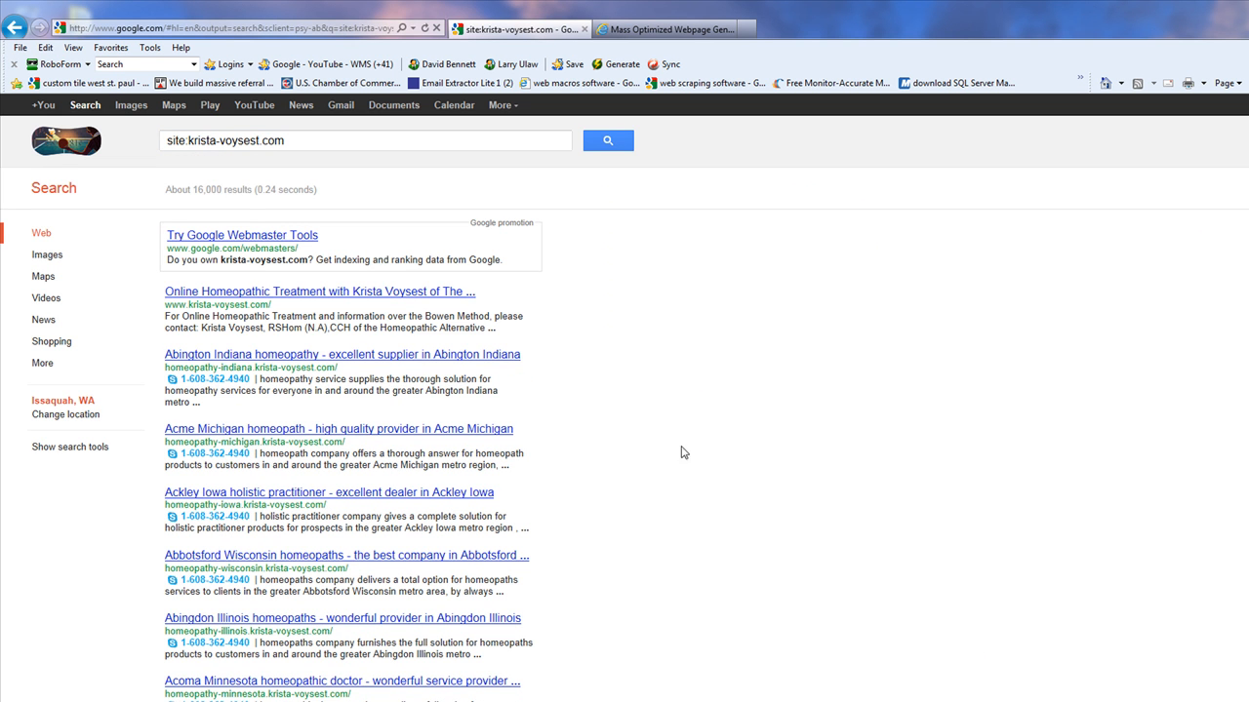
drag(222, 191, 196, 193)
click(920, 522)
Open the Acme Michigan homeopath result and examine the generated page's heading, company name, linked image and call-now contact
click(268, 428)
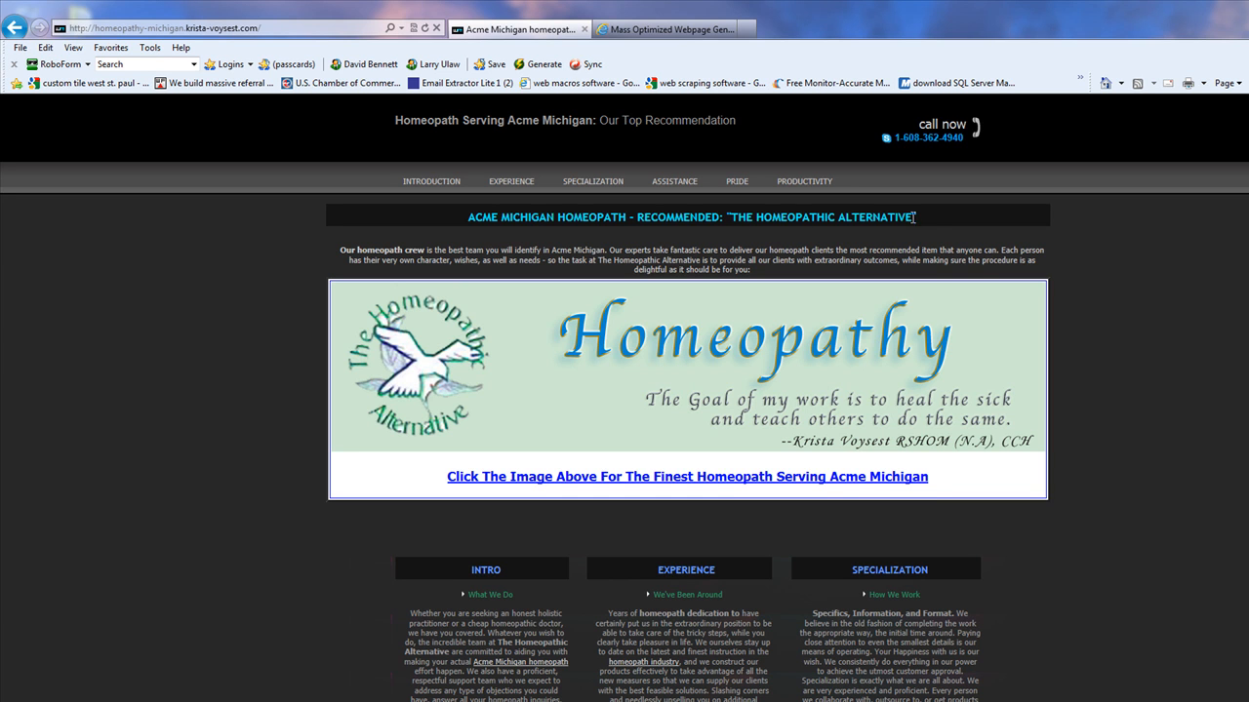
drag(908, 220, 730, 217)
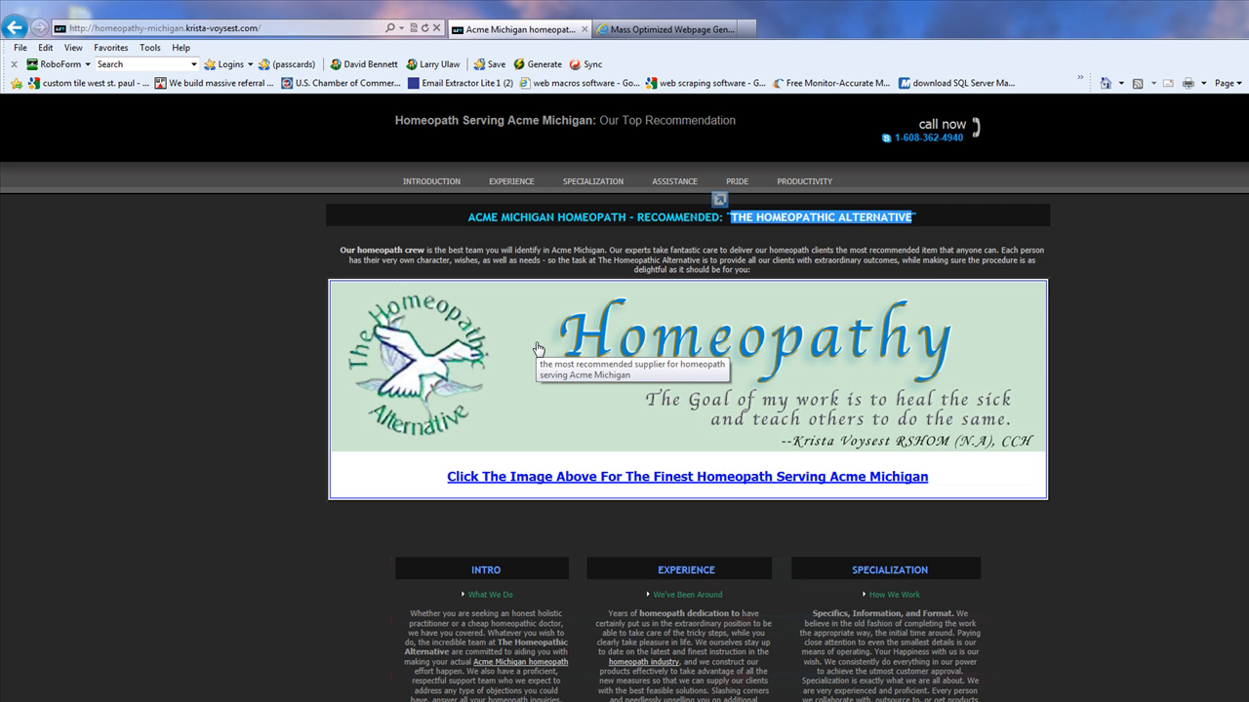
click(1242, 475)
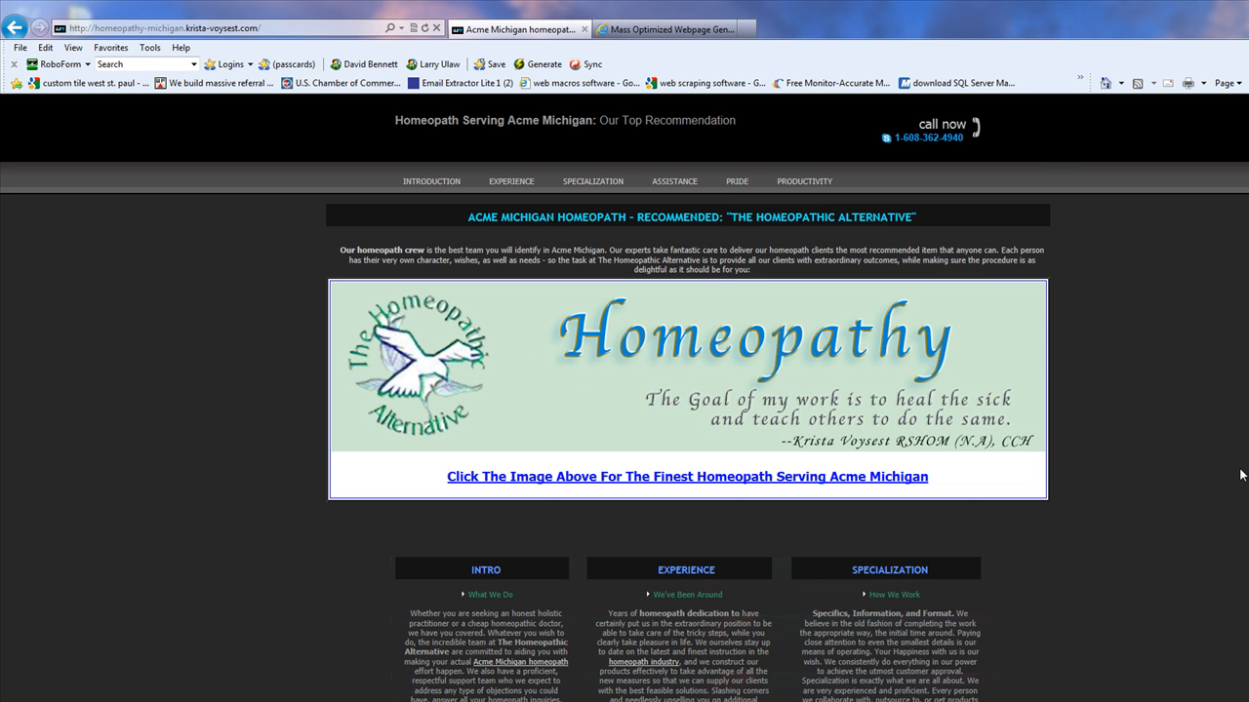
scroll(962, 246, down, 3)
scroll(961, 246, up, 3)
click(939, 138)
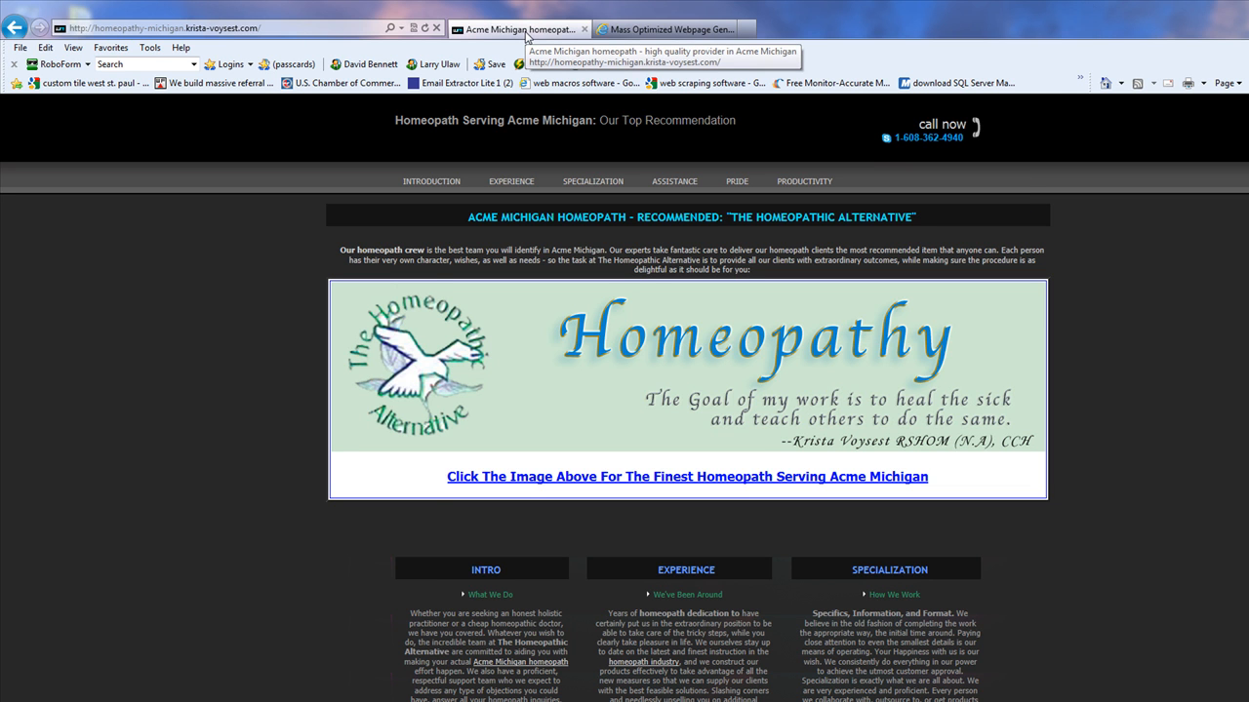
View the Acme Michigan page's HTML source, highlight the phone number in its meta description, and close the source window
right_click(246, 257)
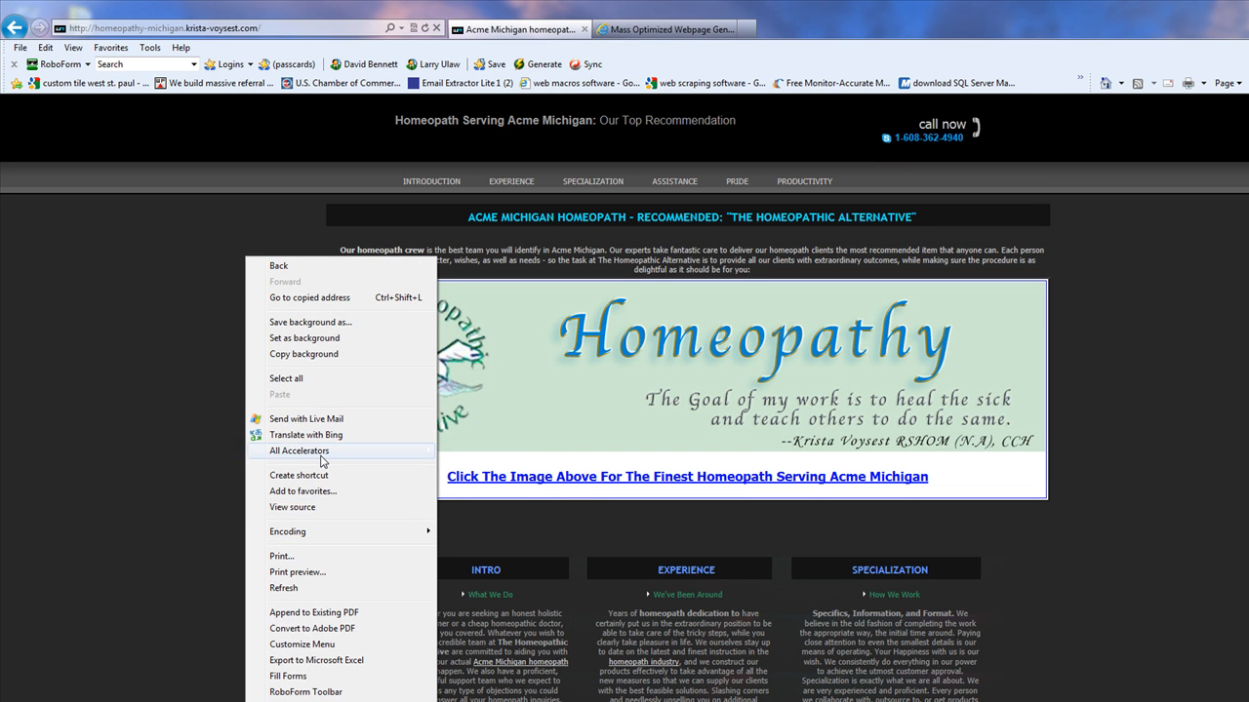
click(292, 506)
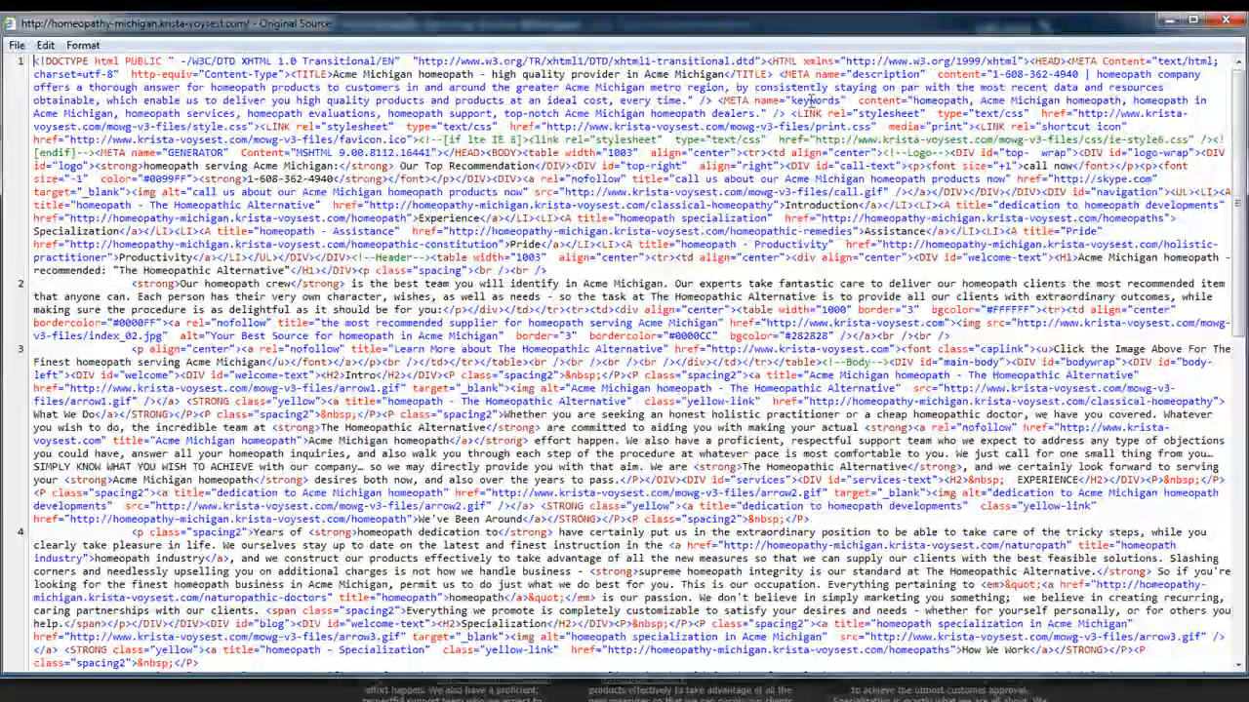
drag(993, 74, 1098, 74)
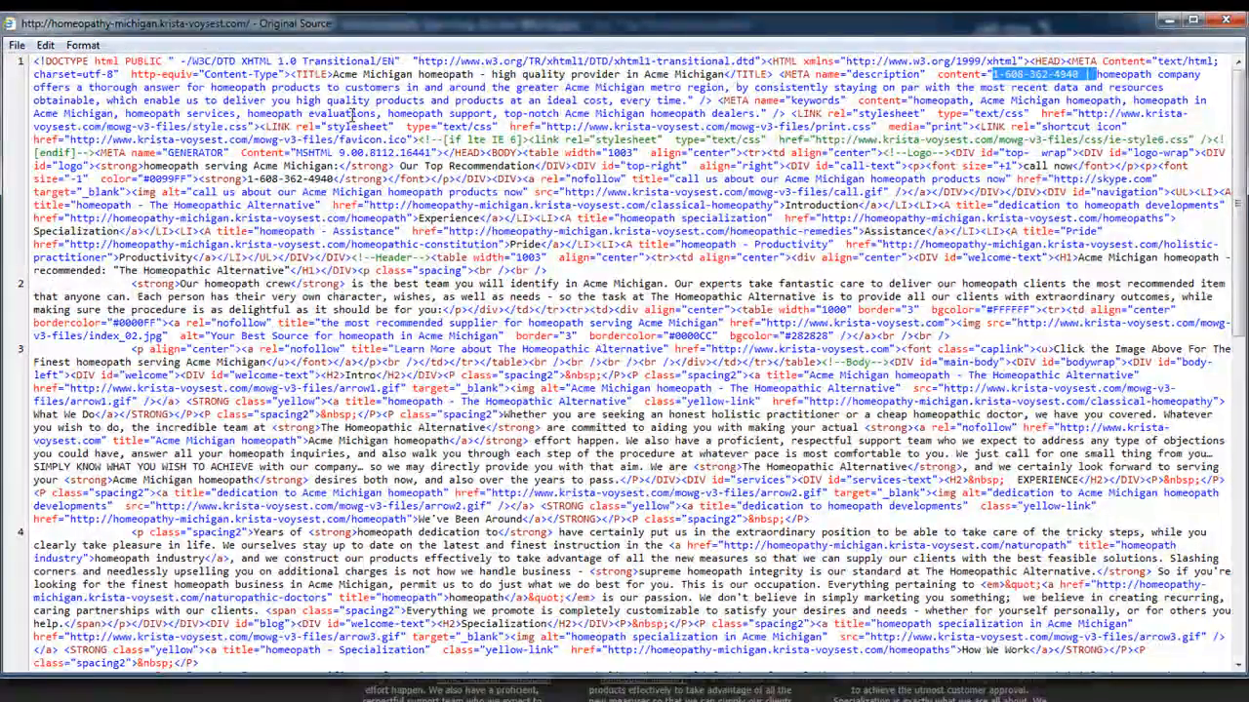
click(1227, 21)
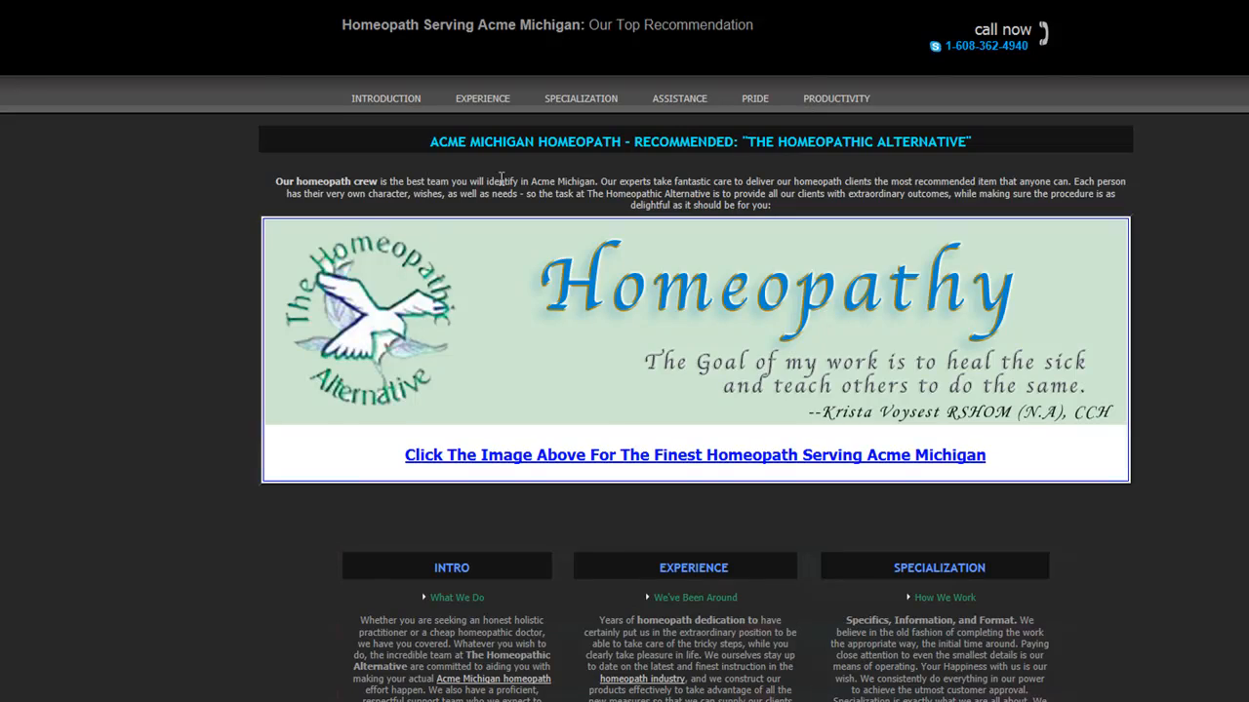
Return to the krista-voysest.com search results, look through the generated state listings and highlight the result count
key(alt+Left)
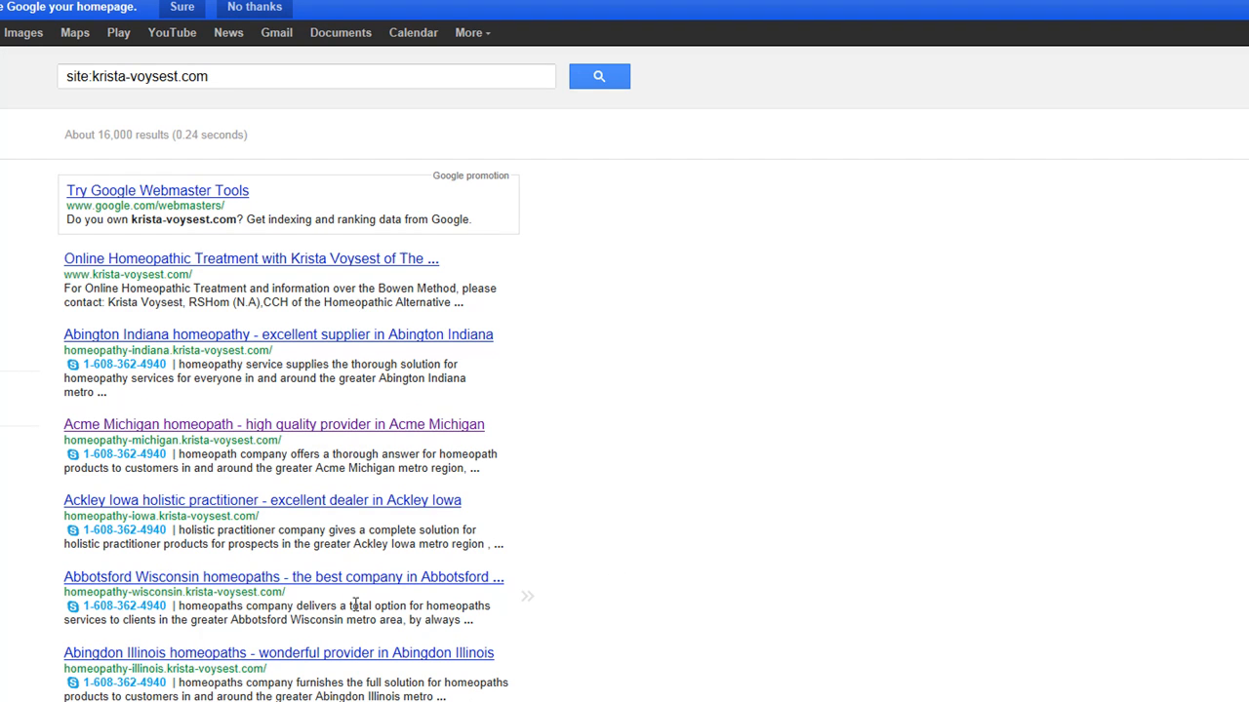
scroll(858, 496, down, 3)
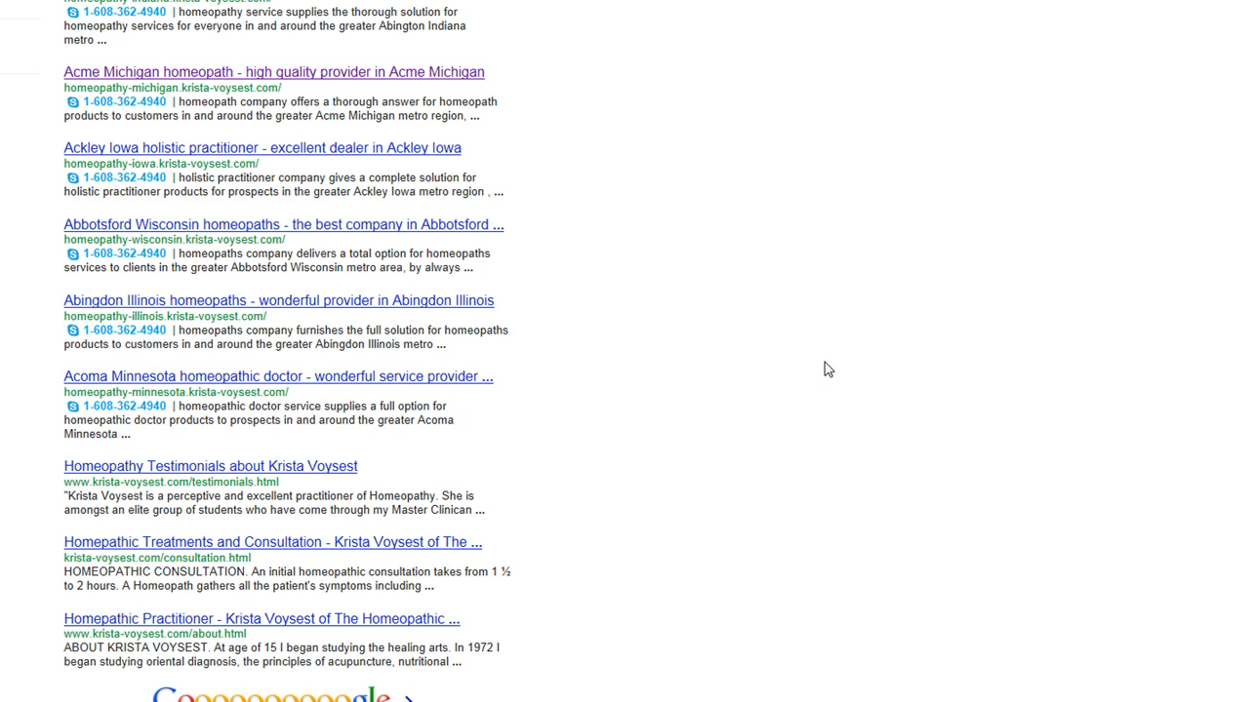
scroll(824, 369, up, 3)
drag(137, 135, 87, 128)
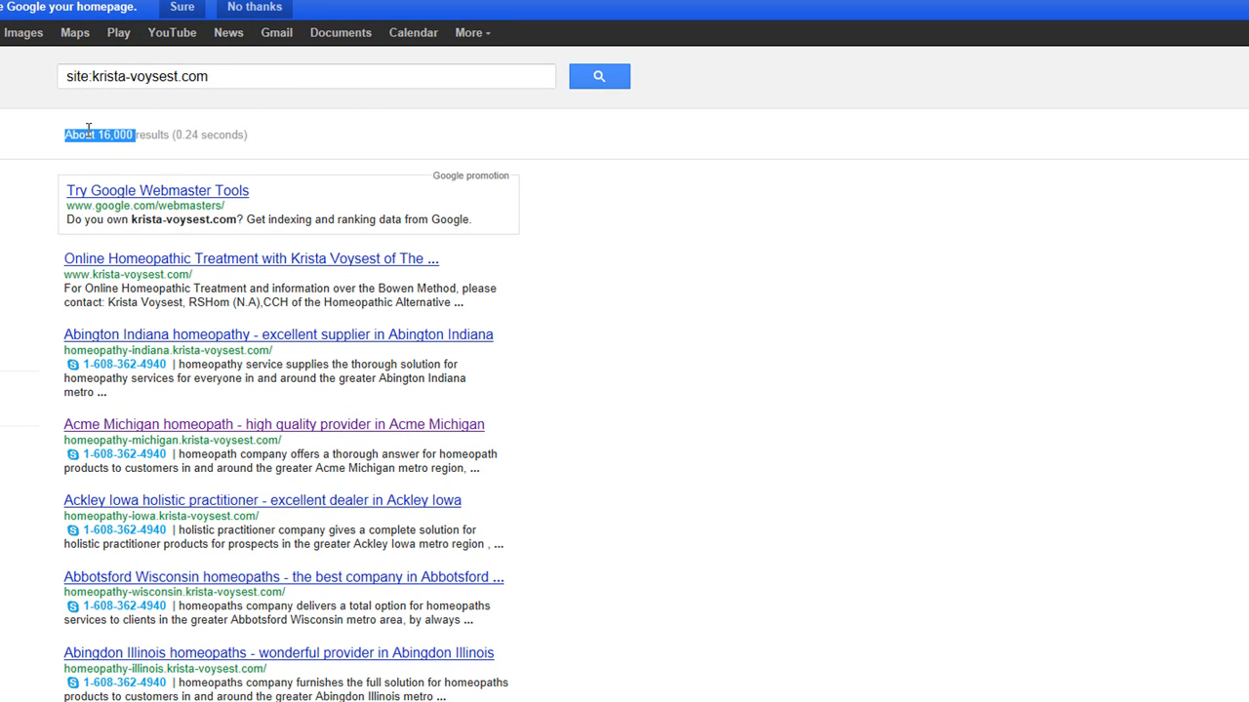
click(673, 263)
Try a Google search for site:magical-wholesales.com in place of the krista-voysest.com query
click(233, 73)
click(734, 282)
drag(208, 77, 94, 76)
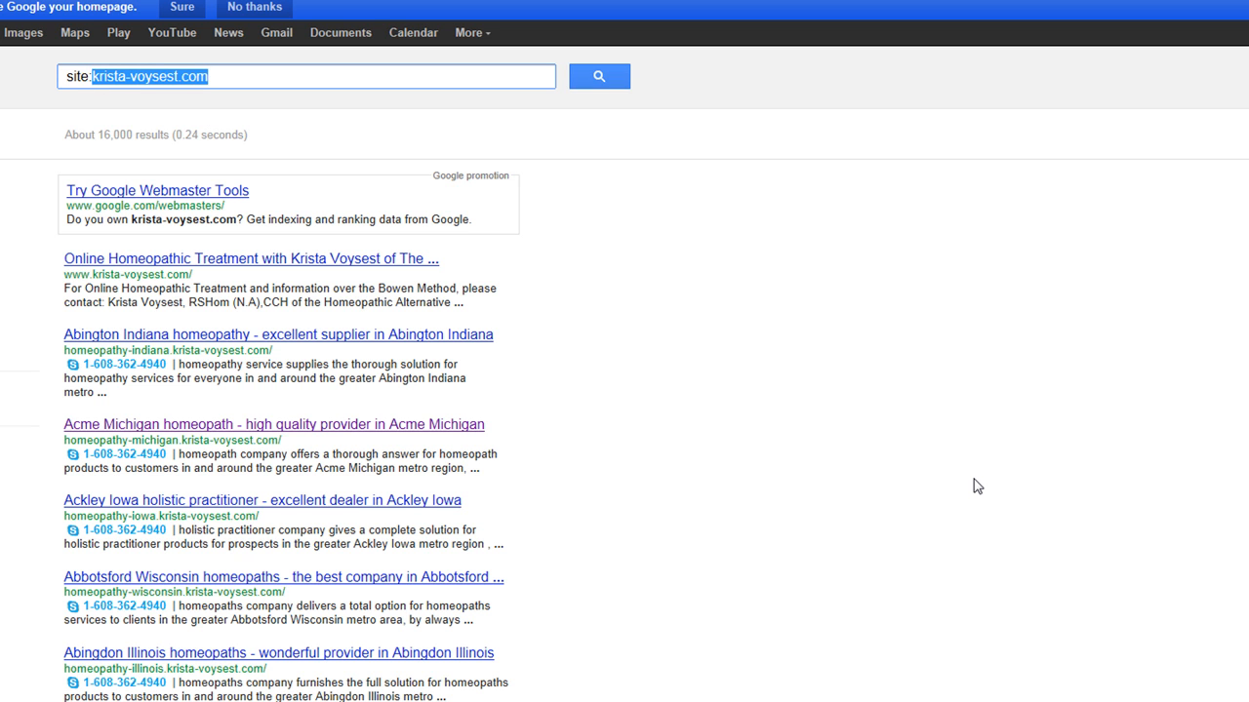
text(magi)
text(can)
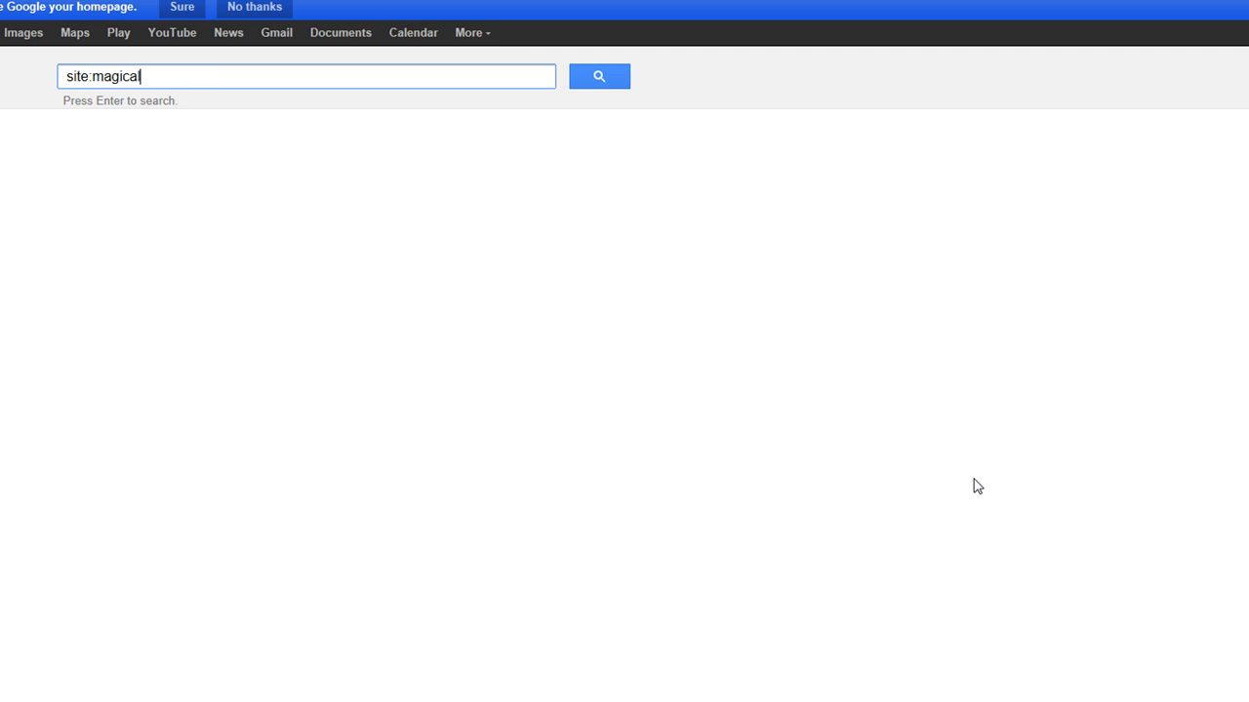
text(-wholesales.com)
key(Return)
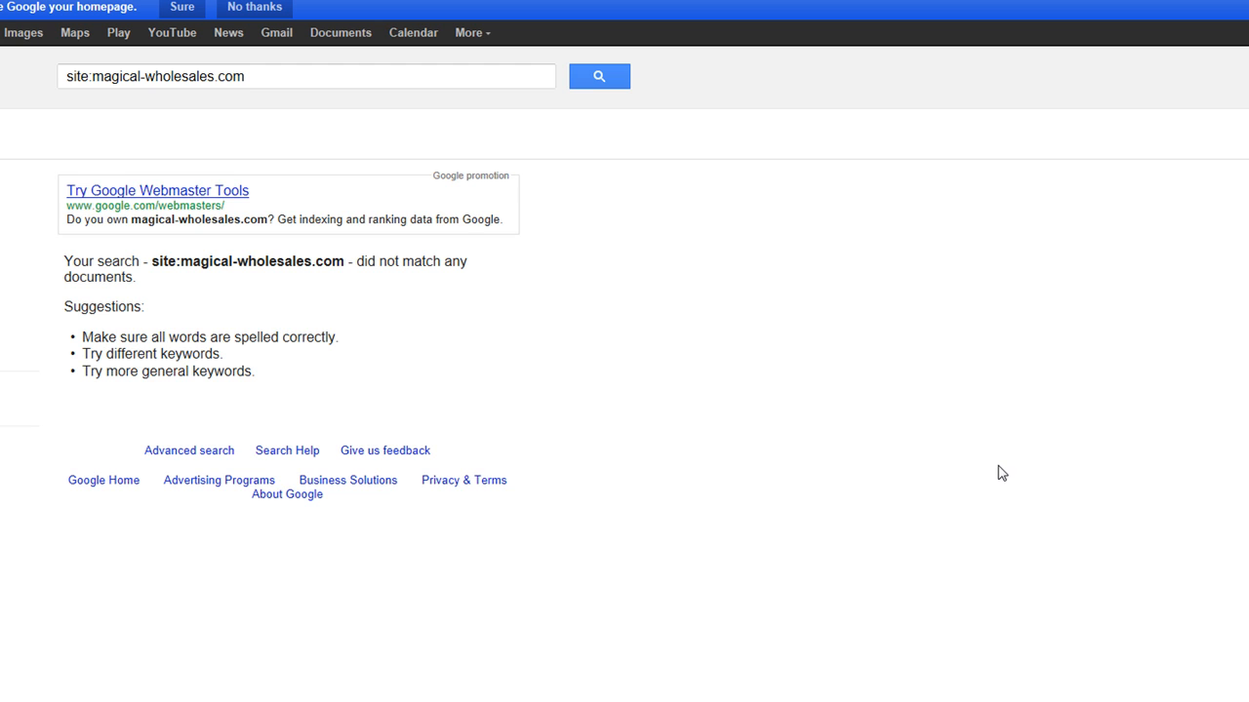
Try the site: search with the domain heavenly-wholesales.com, both with and without the hyphen
drag(140, 76, 92, 76)
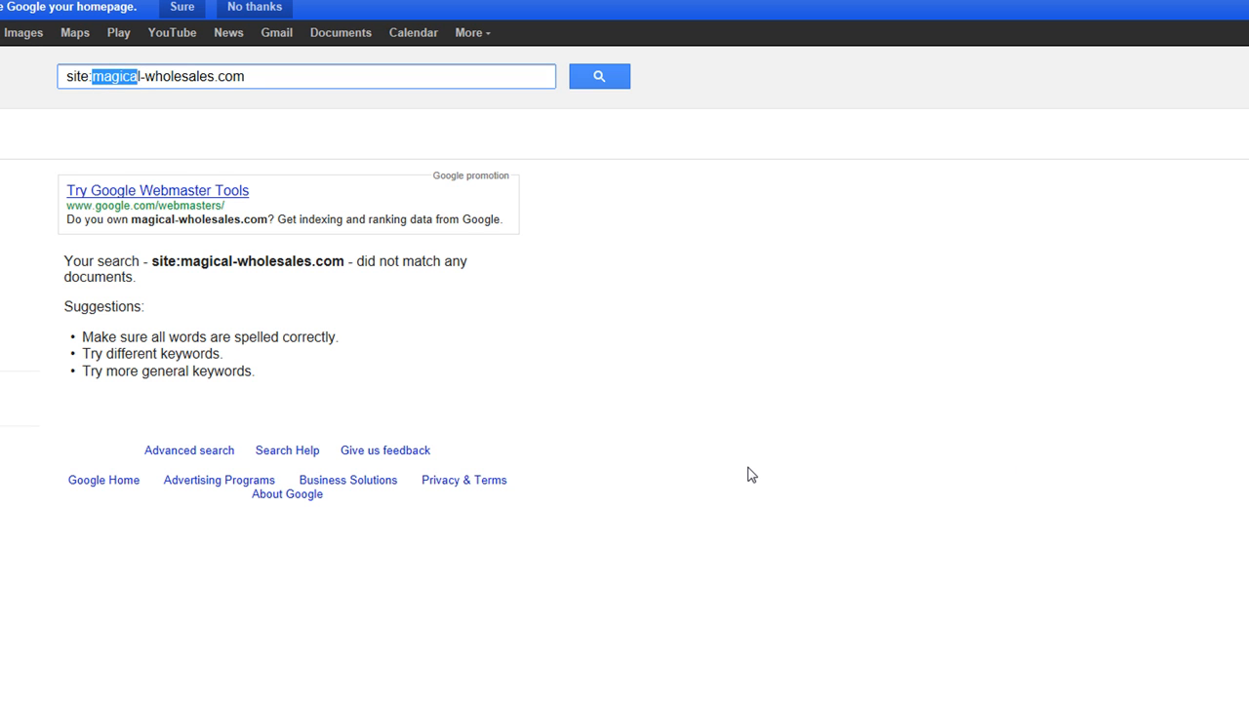
text(heavenly)
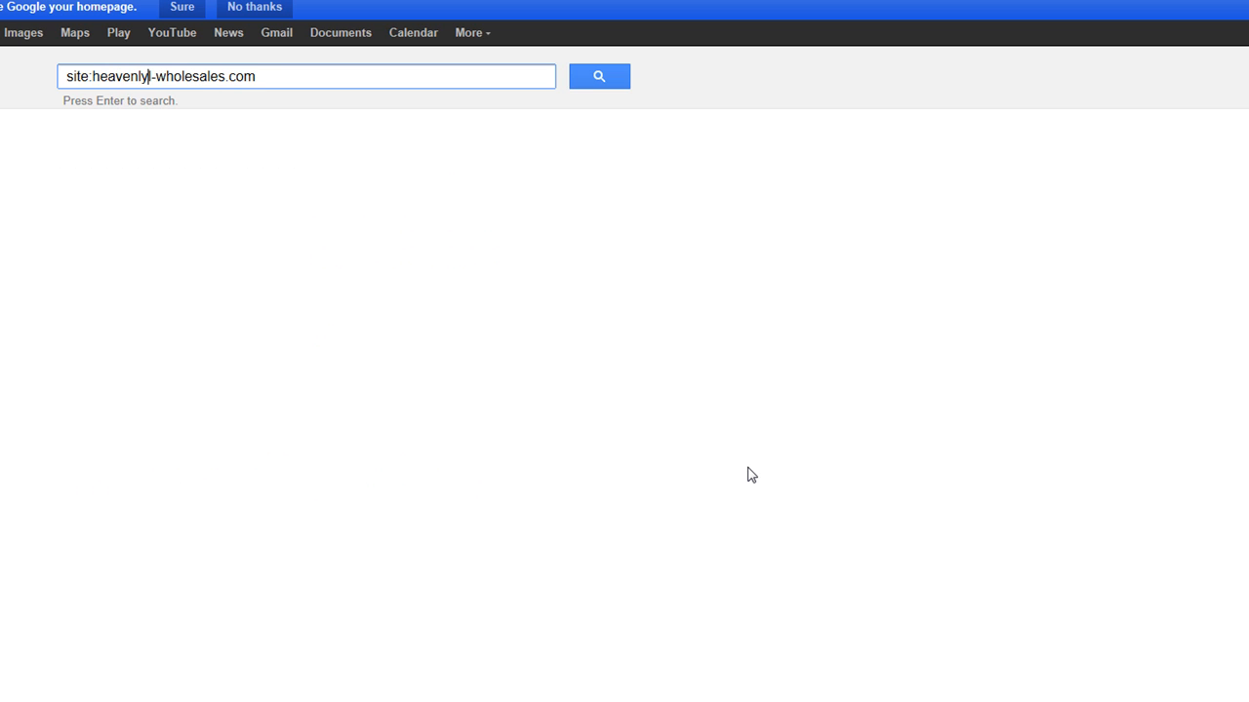
key(Delete)
key(Return)
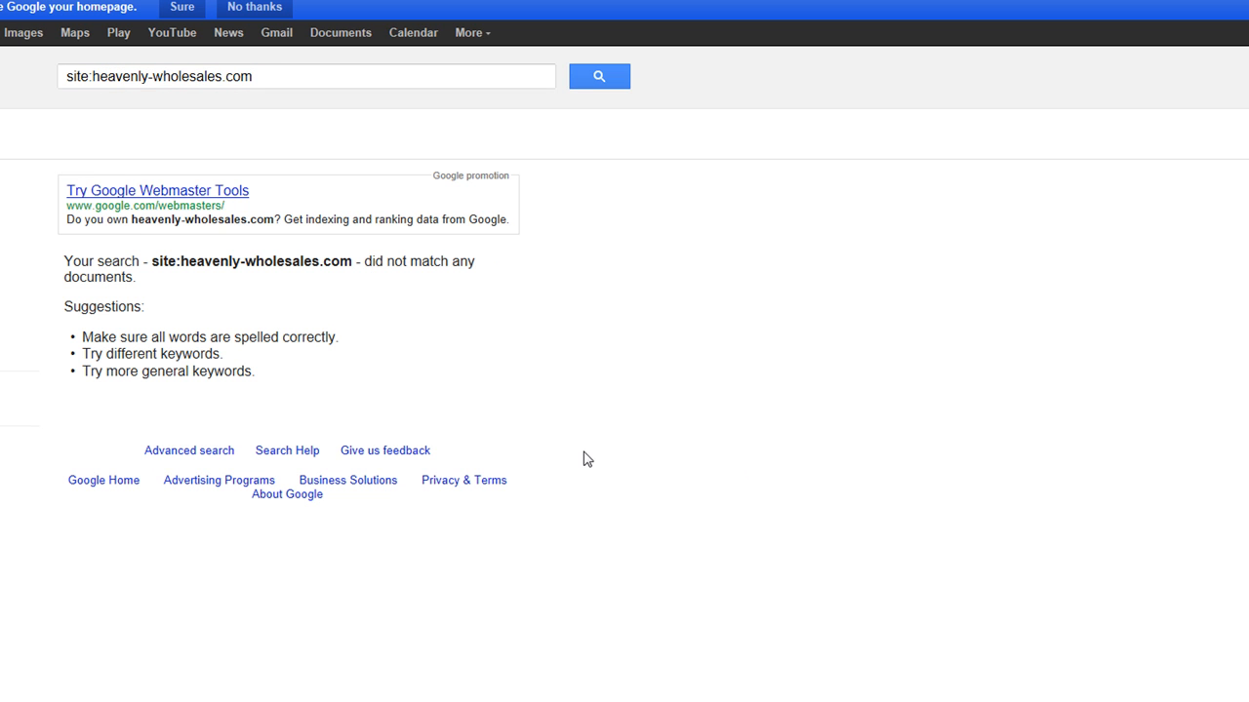
click(154, 84)
key(BackSpace)
key(Return)
Change the Google query to site:magicalwholesales.com, look through the results and open results page 10
drag(150, 76, 92, 76)
text(magical)
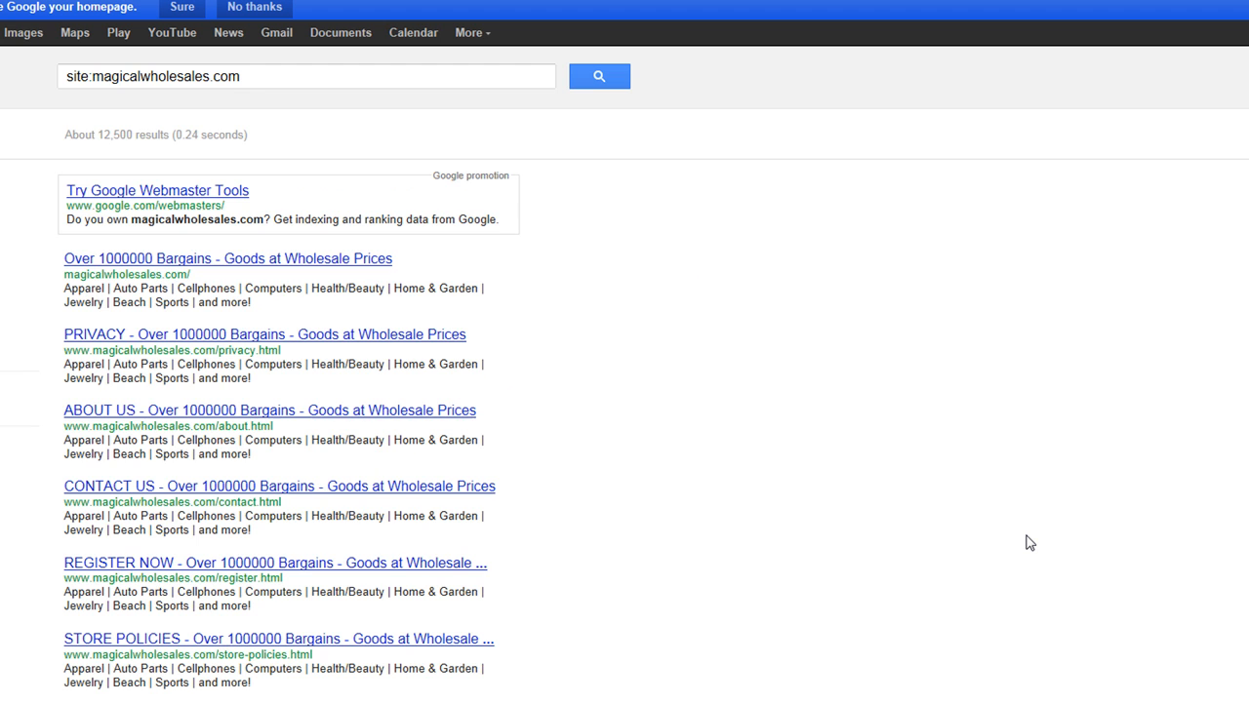
scroll(977, 498, down, 4)
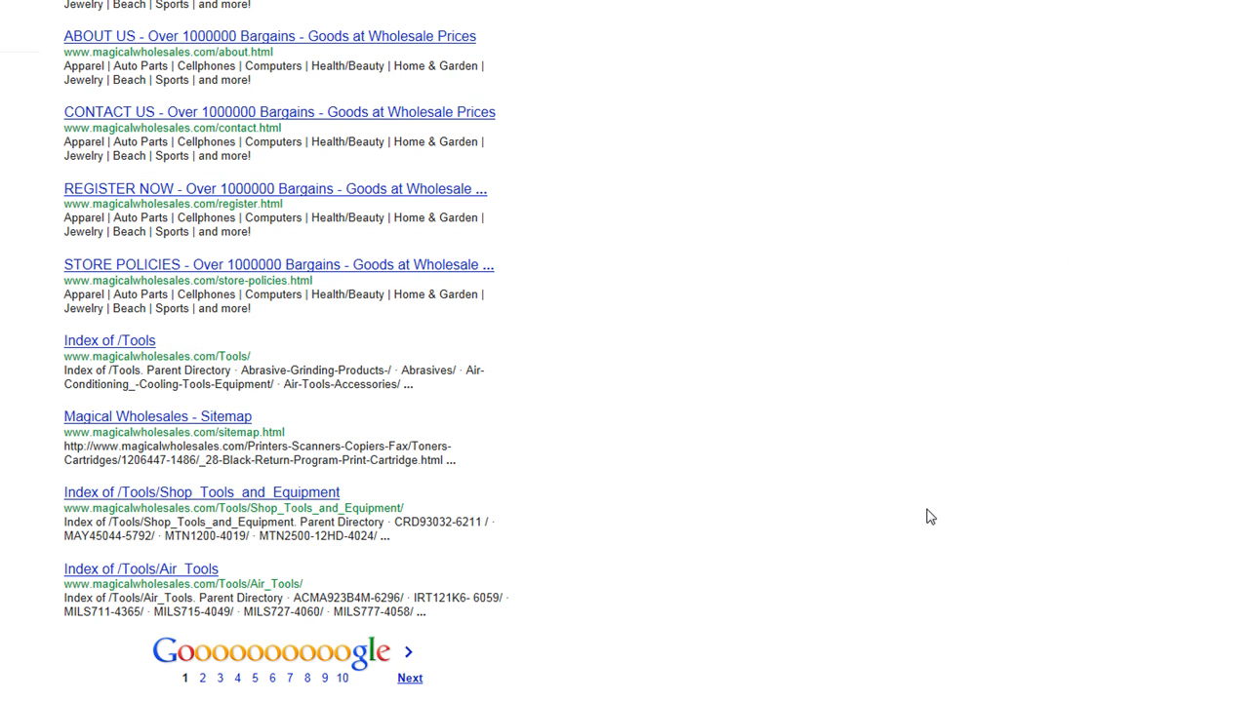
click(345, 675)
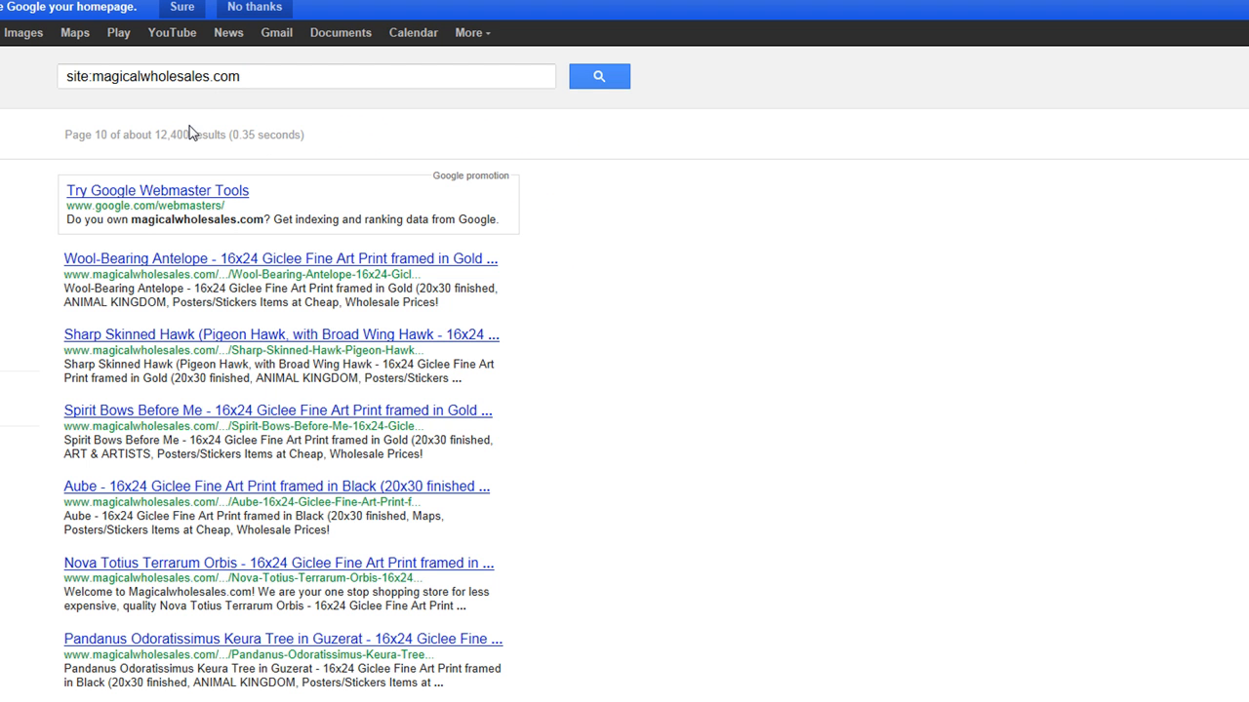
Highlight the result count for magicalwholesales.com, open the Nova Totius Terrarum Orbis listing and look through that page
drag(195, 134, 152, 135)
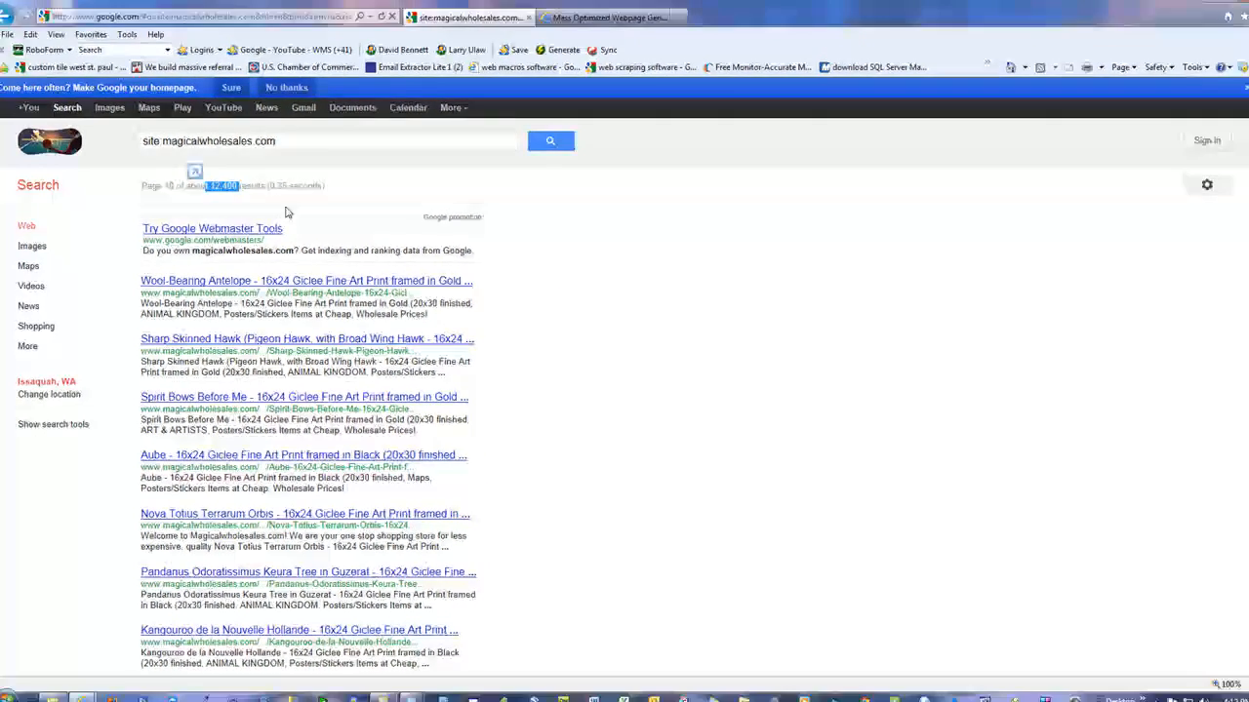
click(136, 115)
click(469, 517)
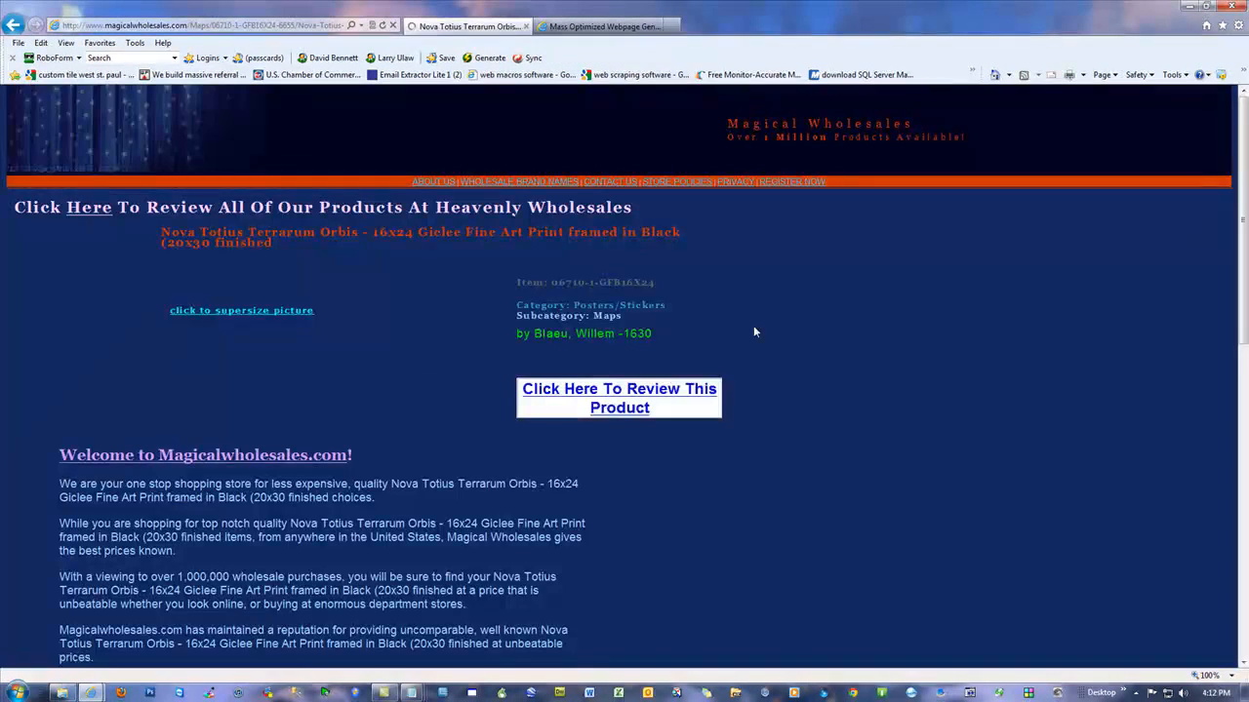
scroll(771, 422, down, 10)
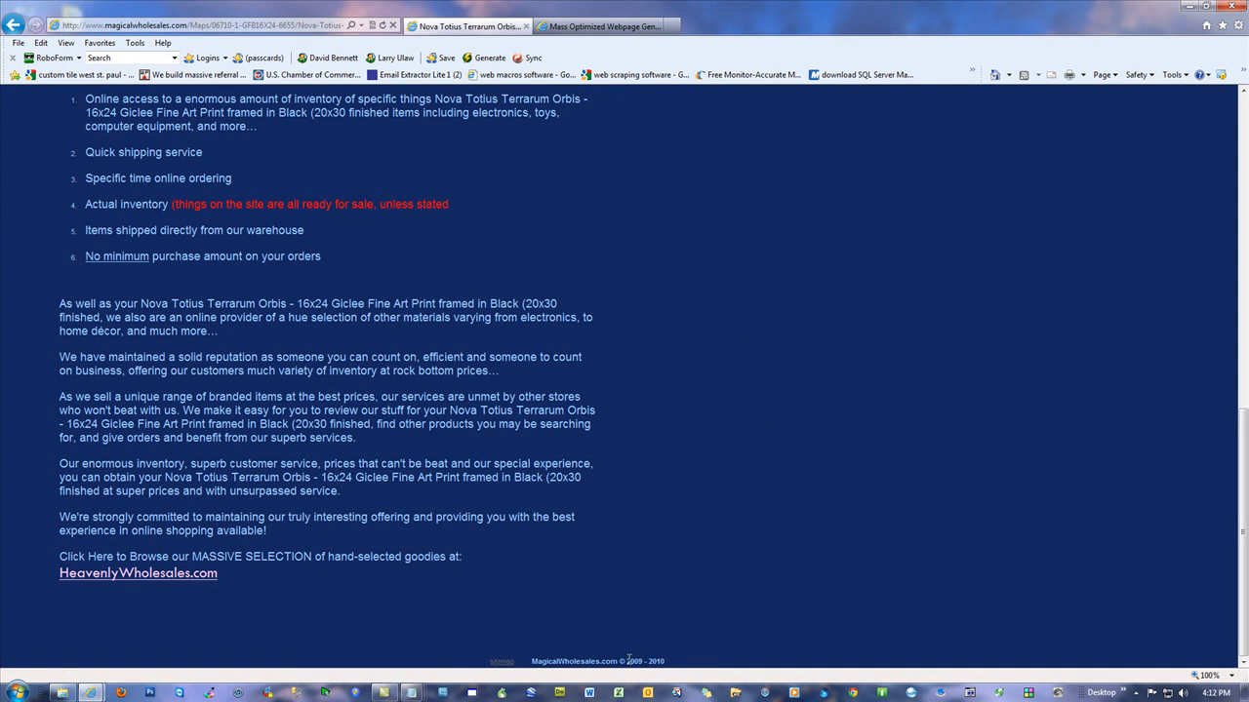
Open the Magical Wholesales sitemap and look through its product page links down to the ANIMAL-KINGDOM section
click(500, 664)
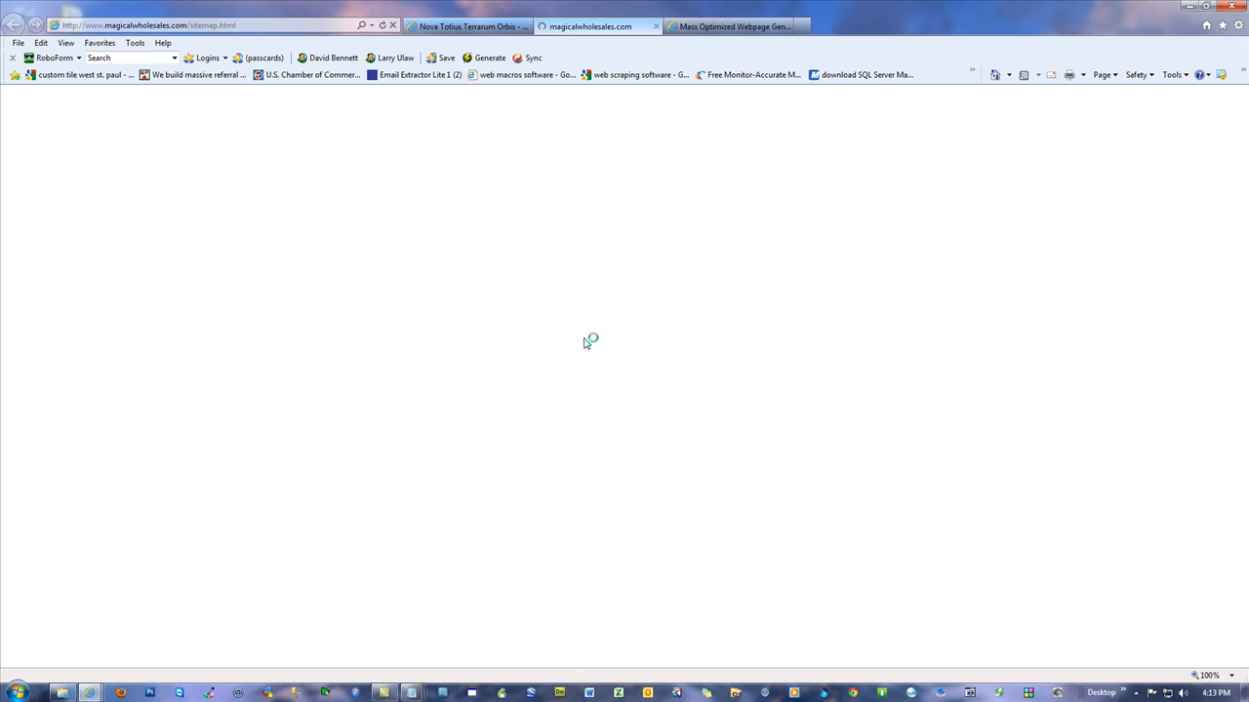
scroll(706, 492, down, 10)
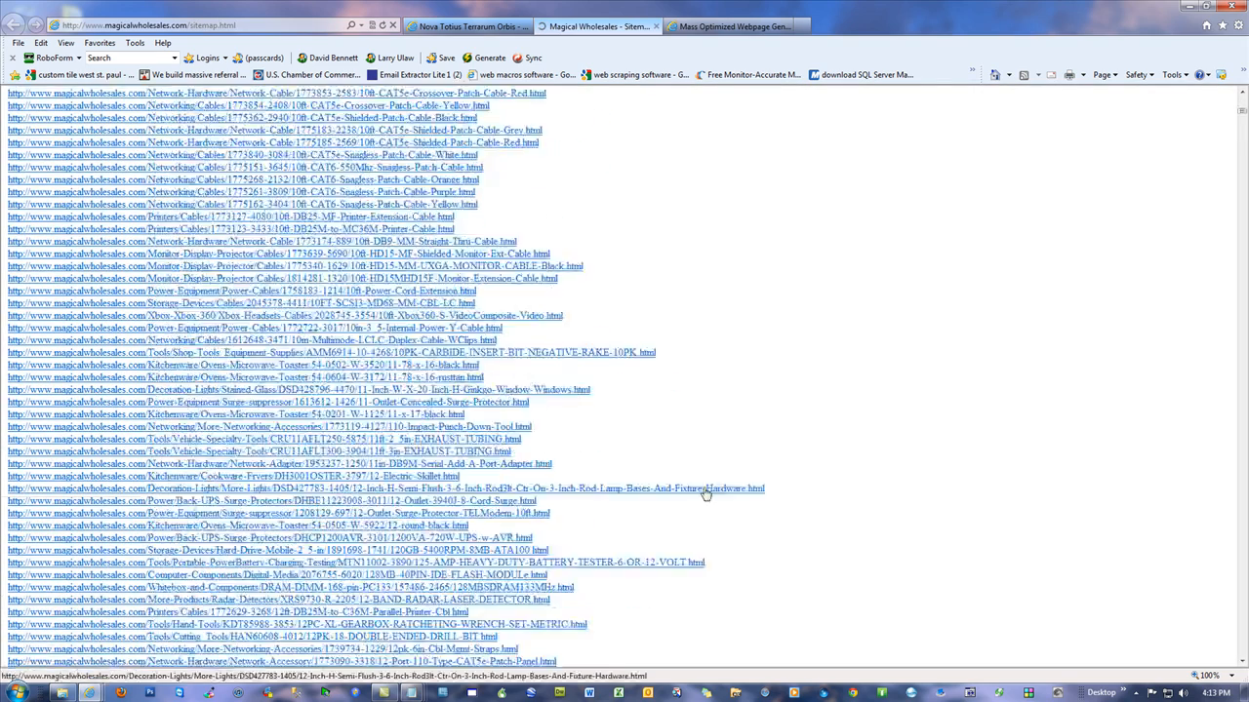
scroll(698, 493, down, 5)
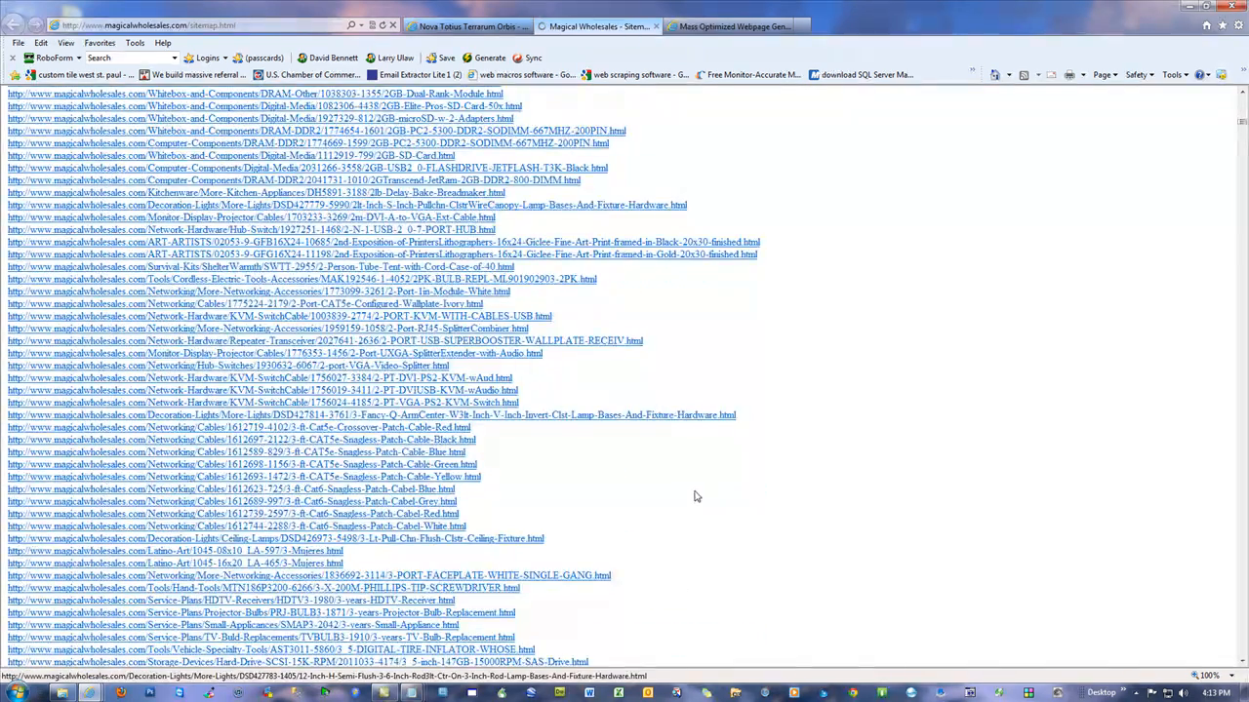
scroll(697, 495, down, 5)
scroll(970, 452, down, 5)
scroll(971, 452, down, 5)
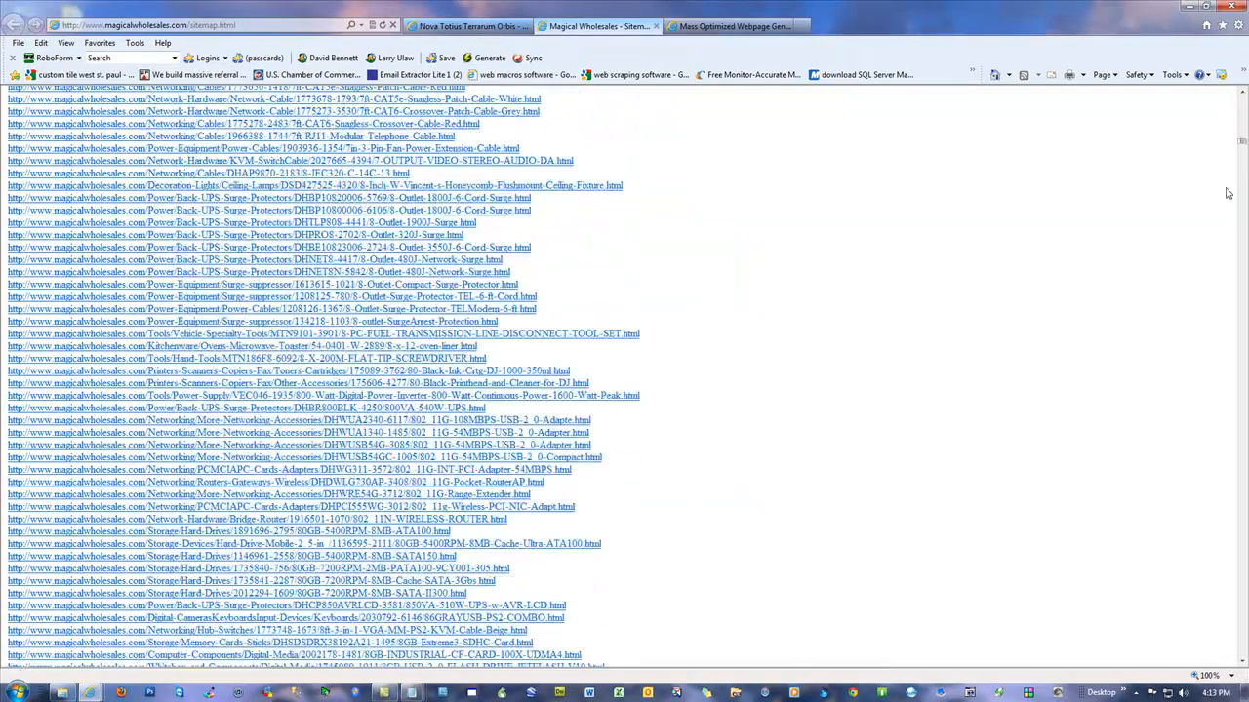
drag(1239, 136, 1240, 510)
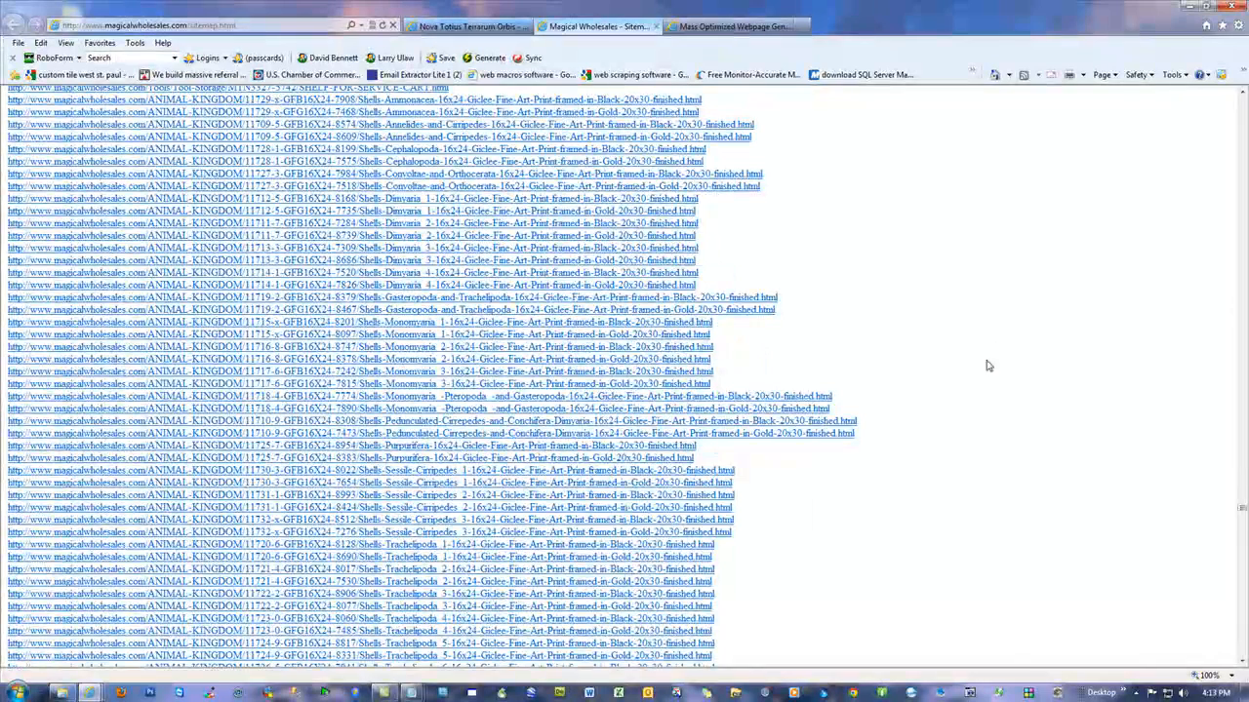
Open the black-framed Shells Gasteropoda and Trachelipoda page, try its product review and picture links, and read through the page
click(289, 298)
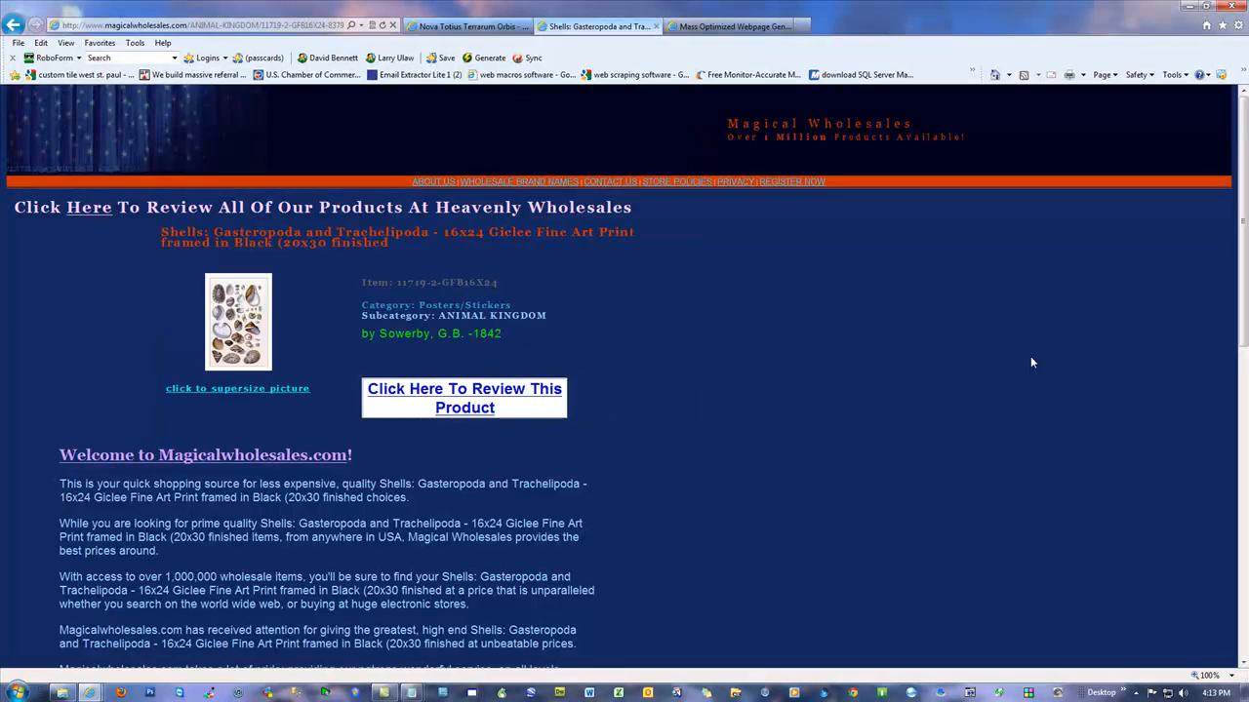
click(458, 400)
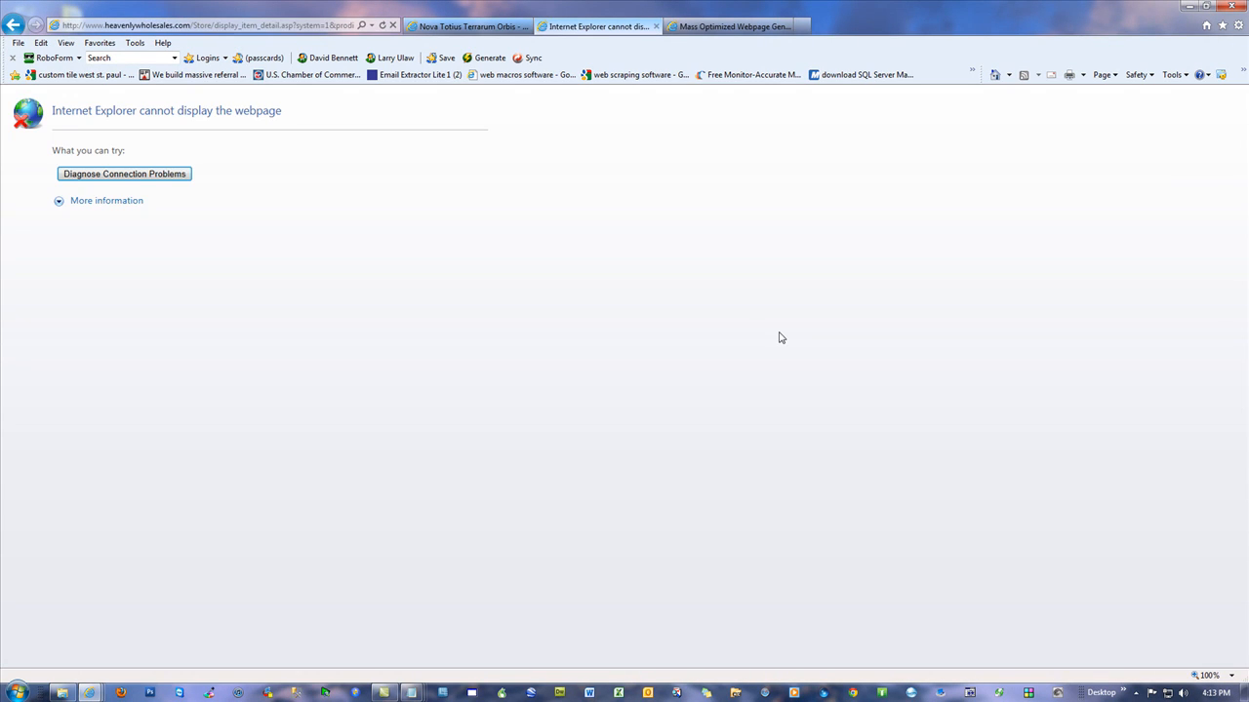
click(12, 24)
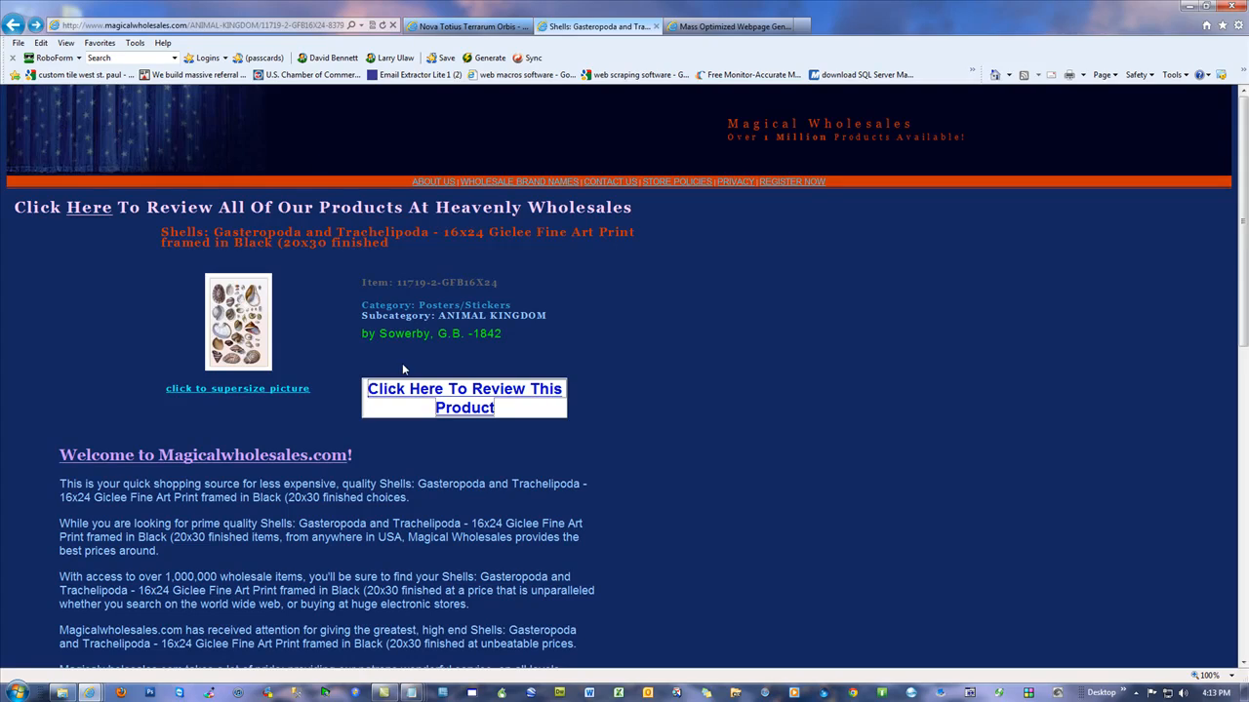
click(242, 362)
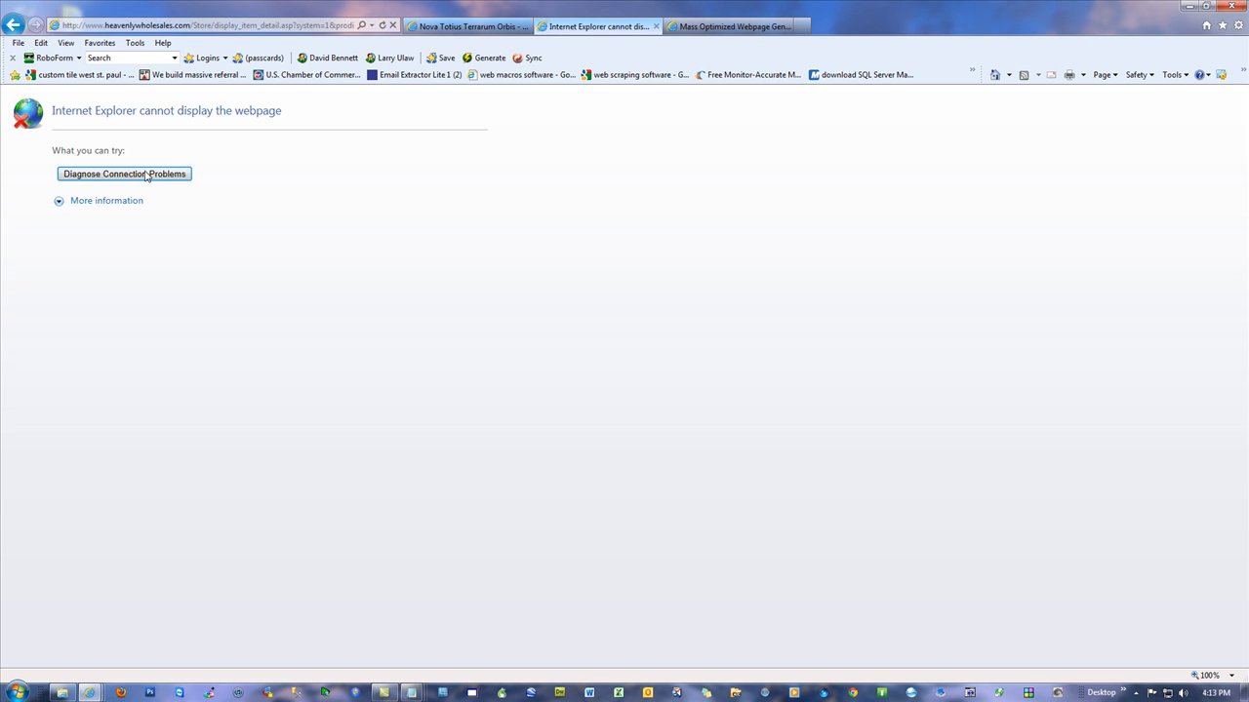
click(16, 31)
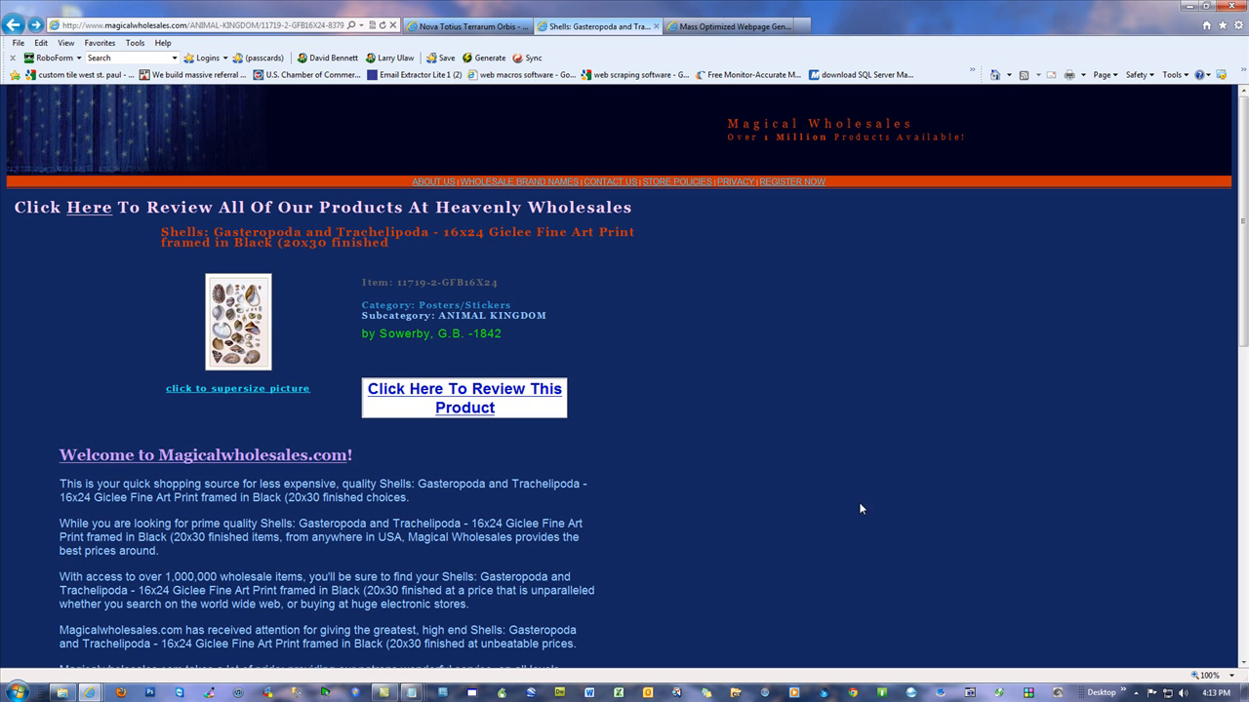
scroll(859, 505, down, 15)
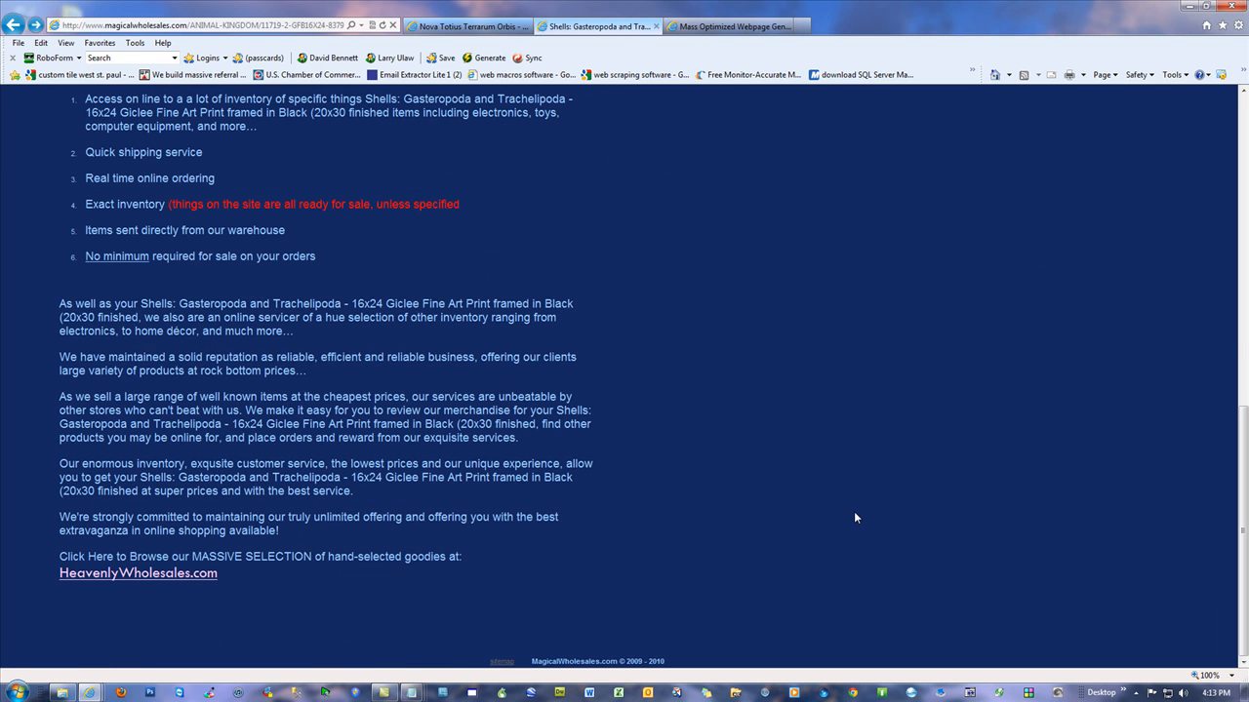
scroll(854, 512, up, 15)
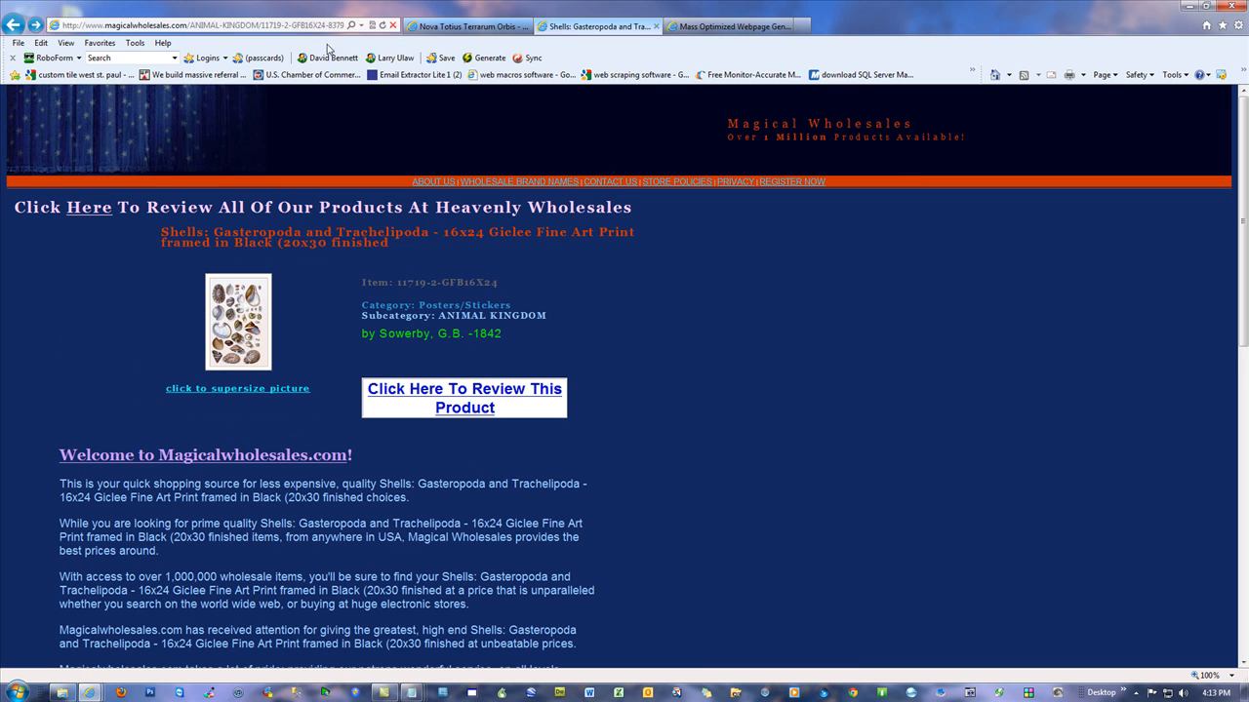
Return to the Magical Wholesales sitemap and bring up the mowg-crew.com home page to look it over
click(13, 29)
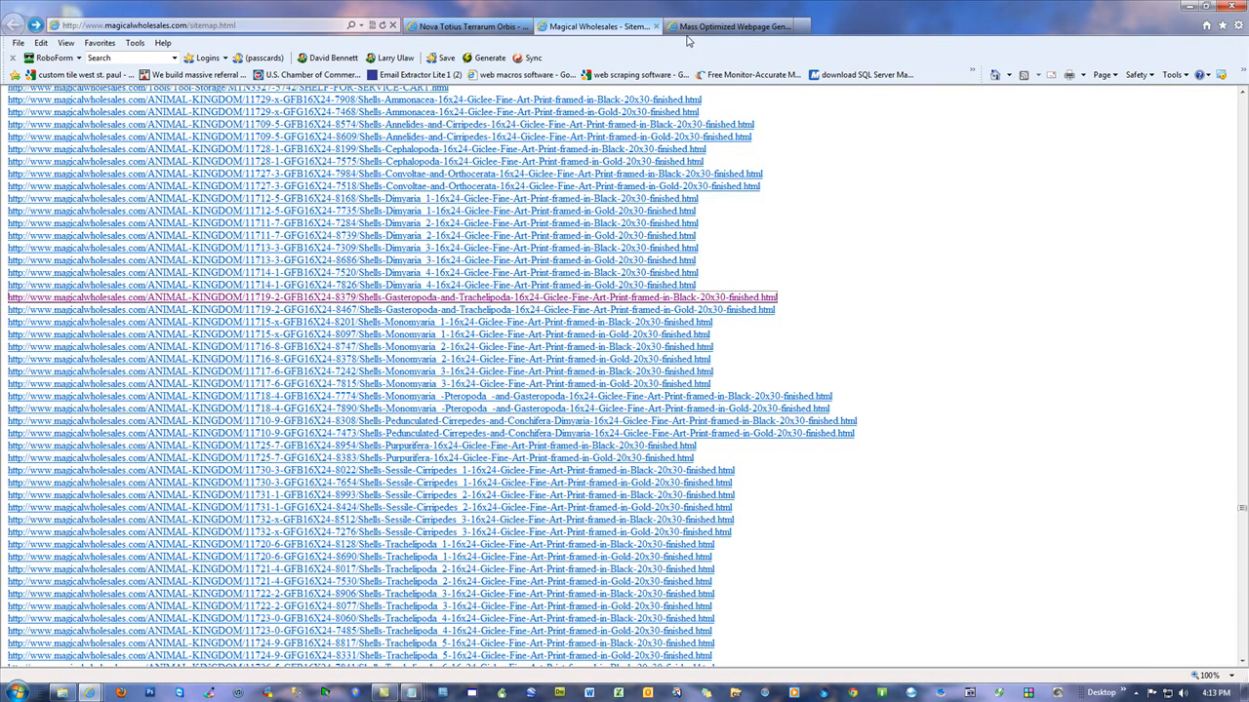
click(730, 27)
click(468, 27)
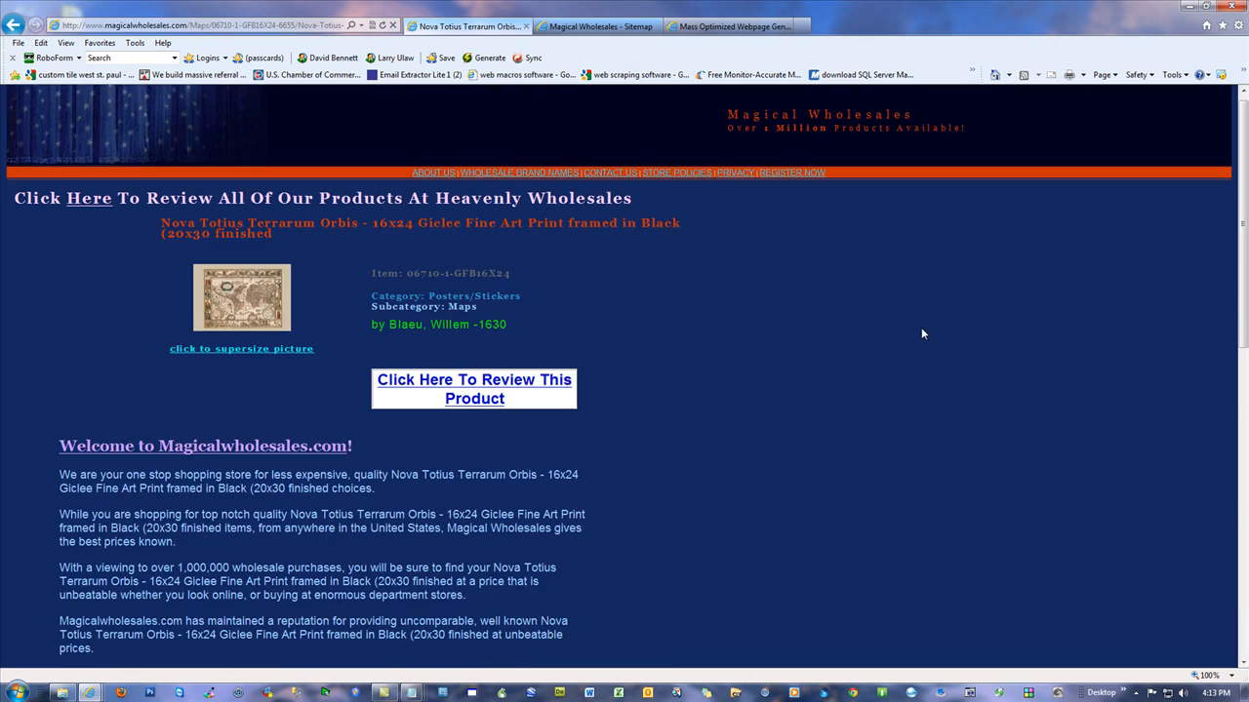
click(730, 26)
scroll(832, 343, down, 3)
scroll(839, 341, up, 6)
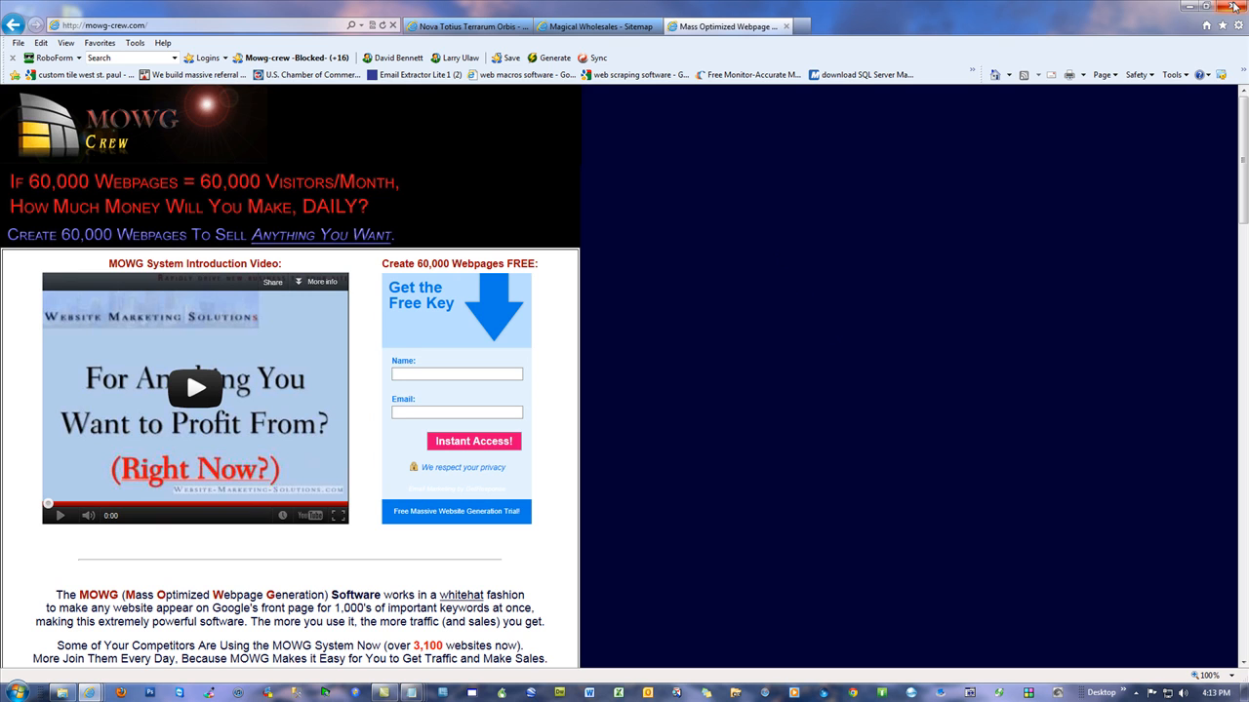
Close the browser and open vars.csv from the V4-alt folder
click(1233, 5)
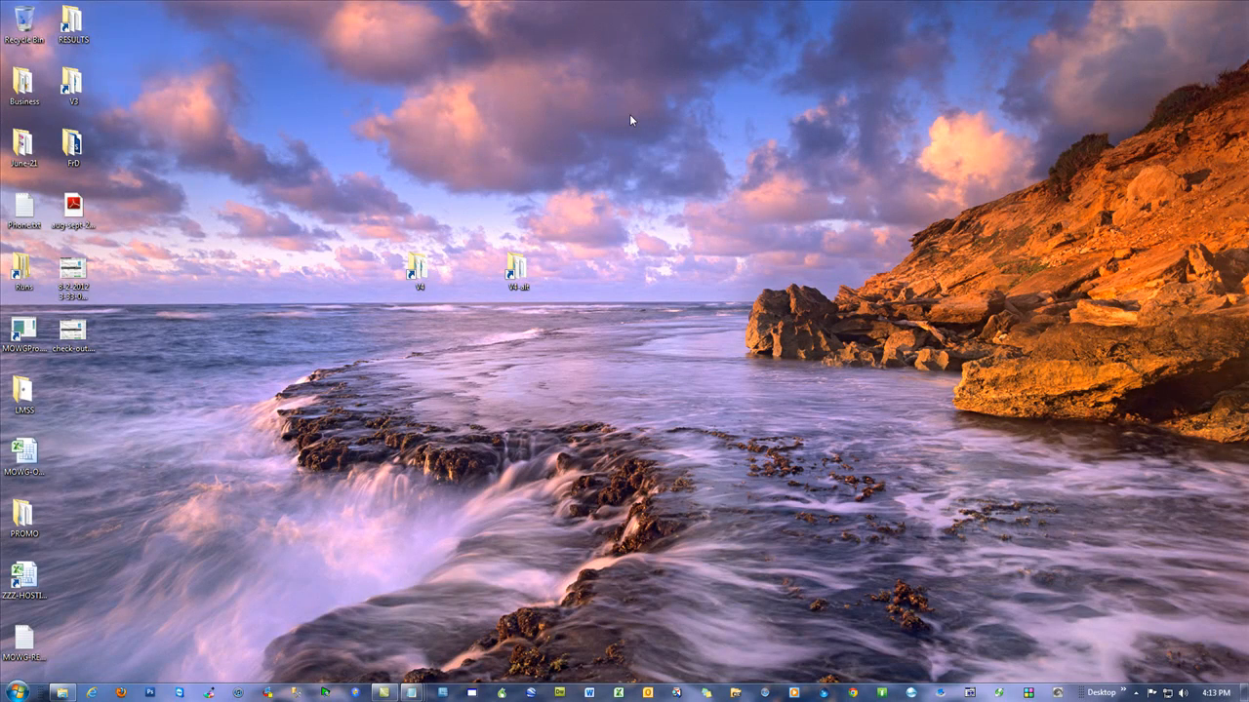
click(516, 266)
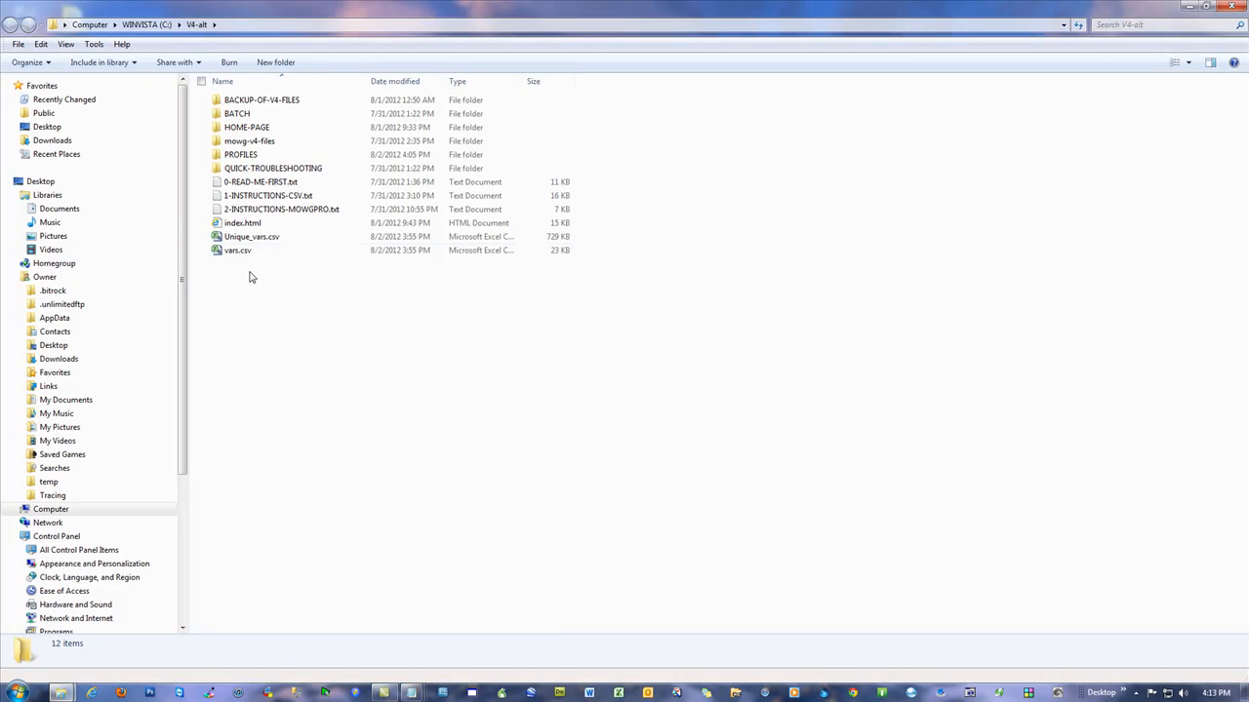
double_click(238, 250)
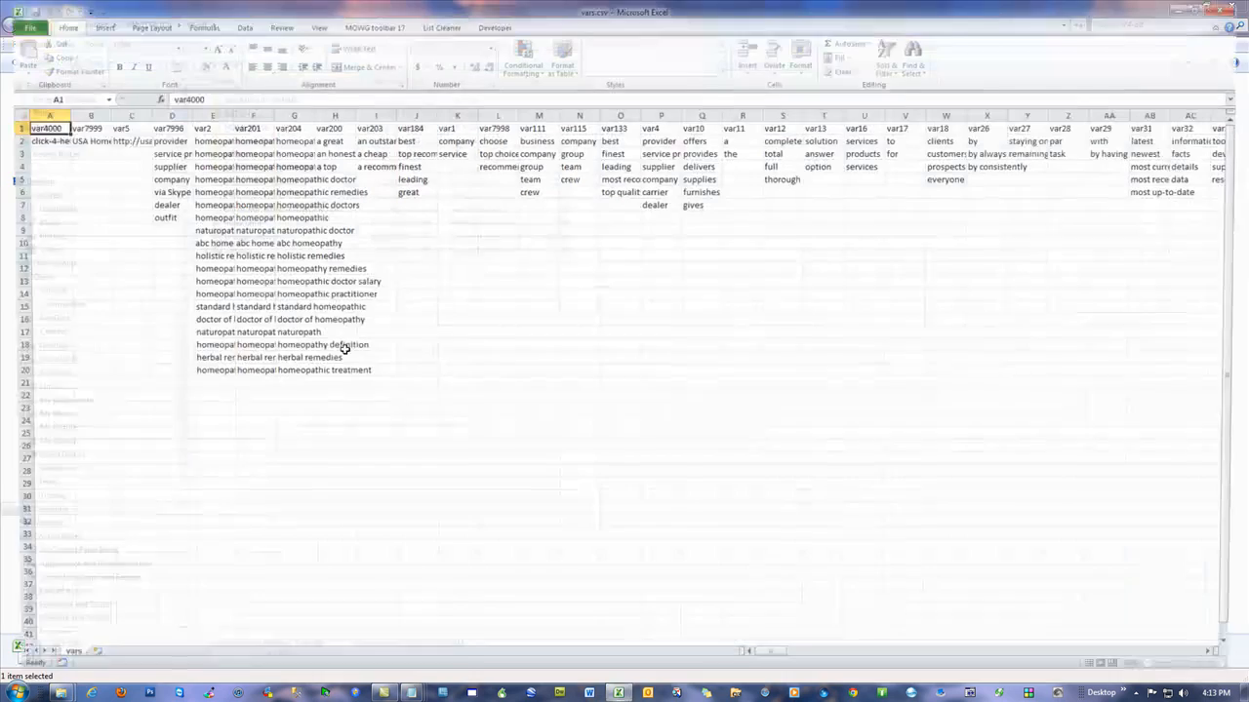
Point out the company name, the website address and the keyword lists under var2, var201 and var204 in vars.csv
click(76, 141)
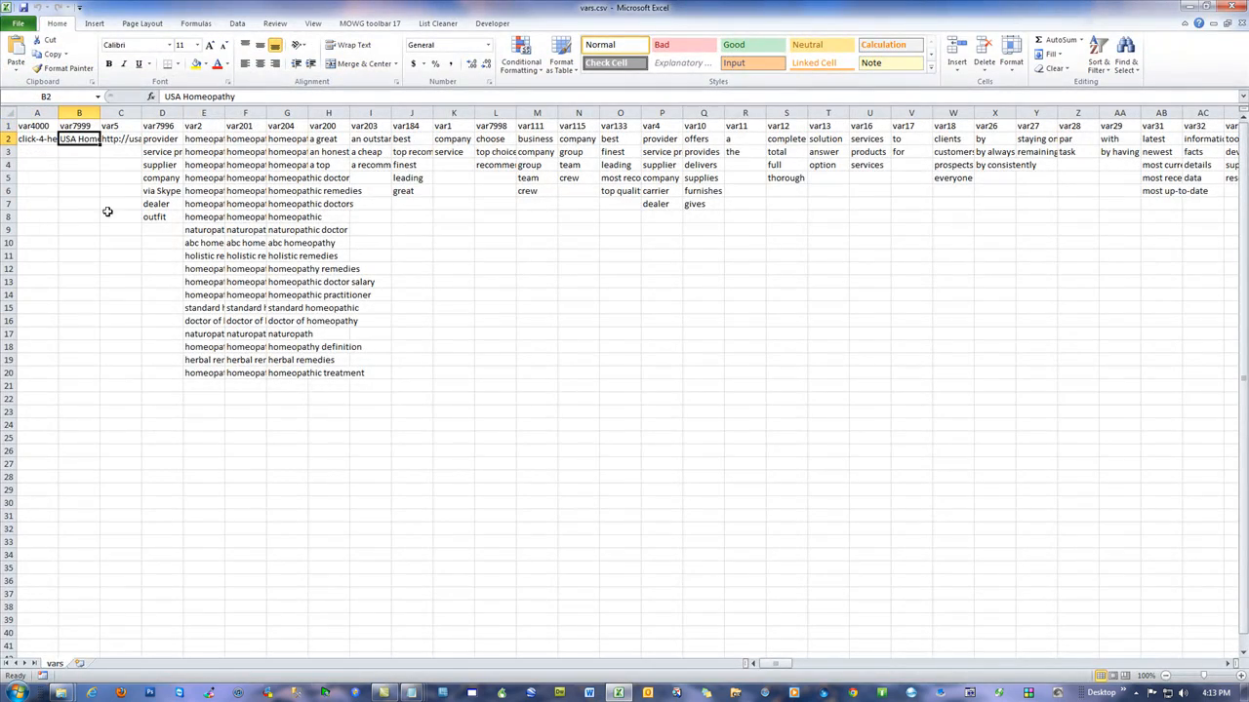
click(122, 143)
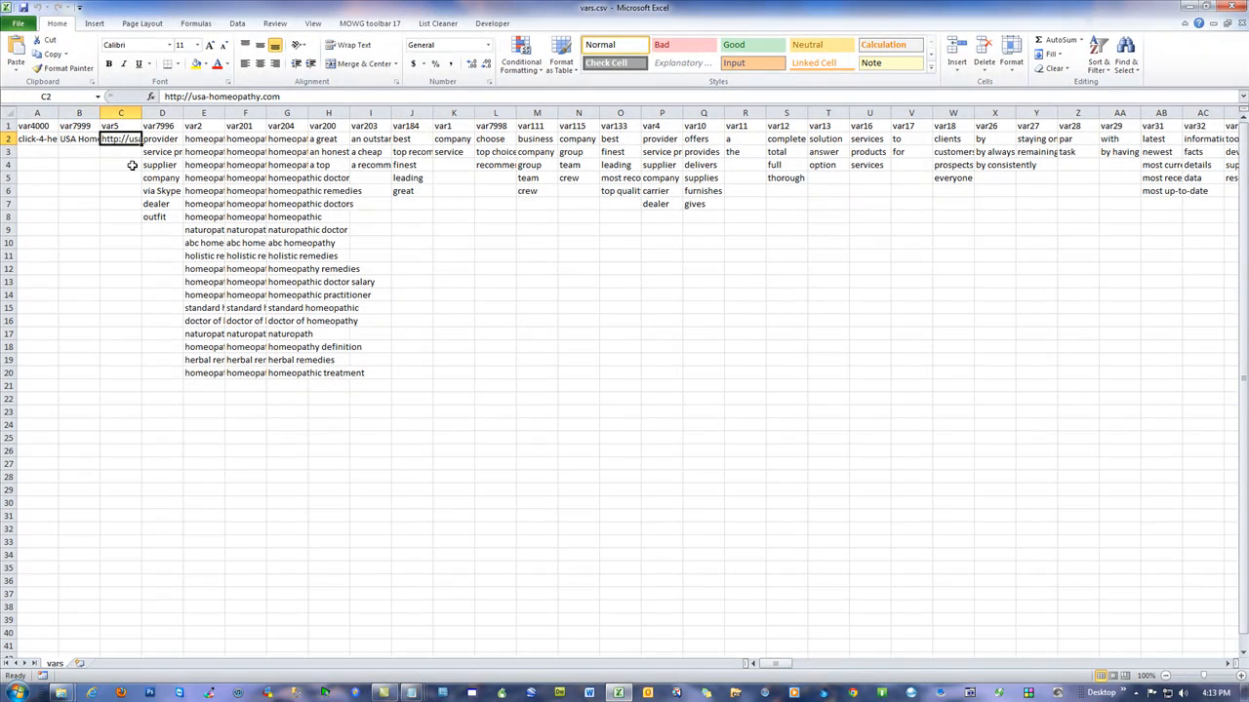
drag(202, 140, 204, 386)
drag(256, 142, 246, 322)
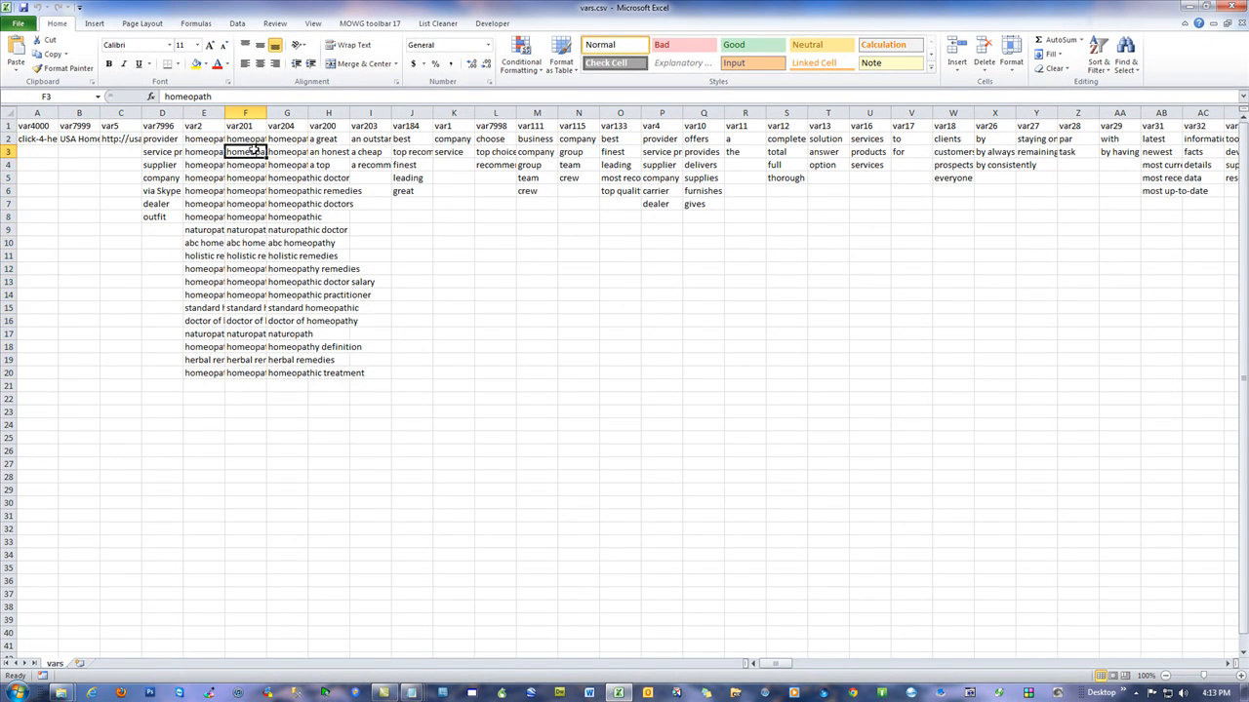
drag(301, 143, 298, 322)
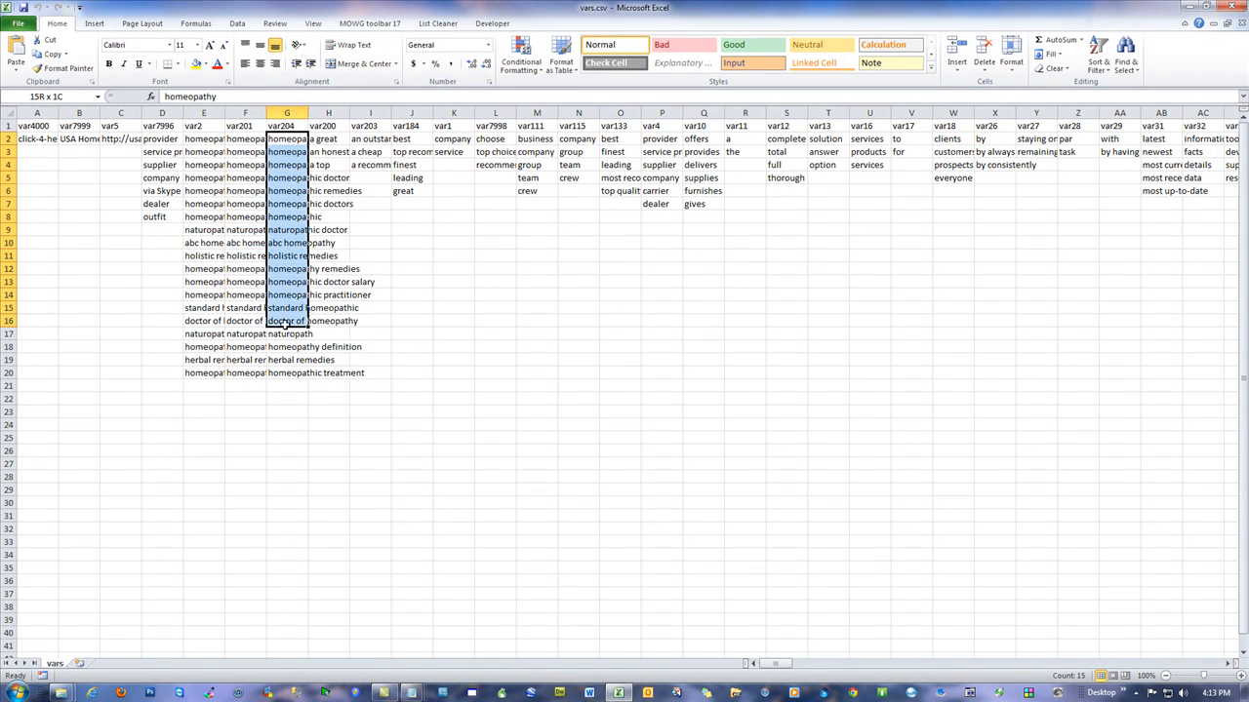
Show the MOWG toolbar 17 commands, and close vars.csv without saving changes
click(351, 24)
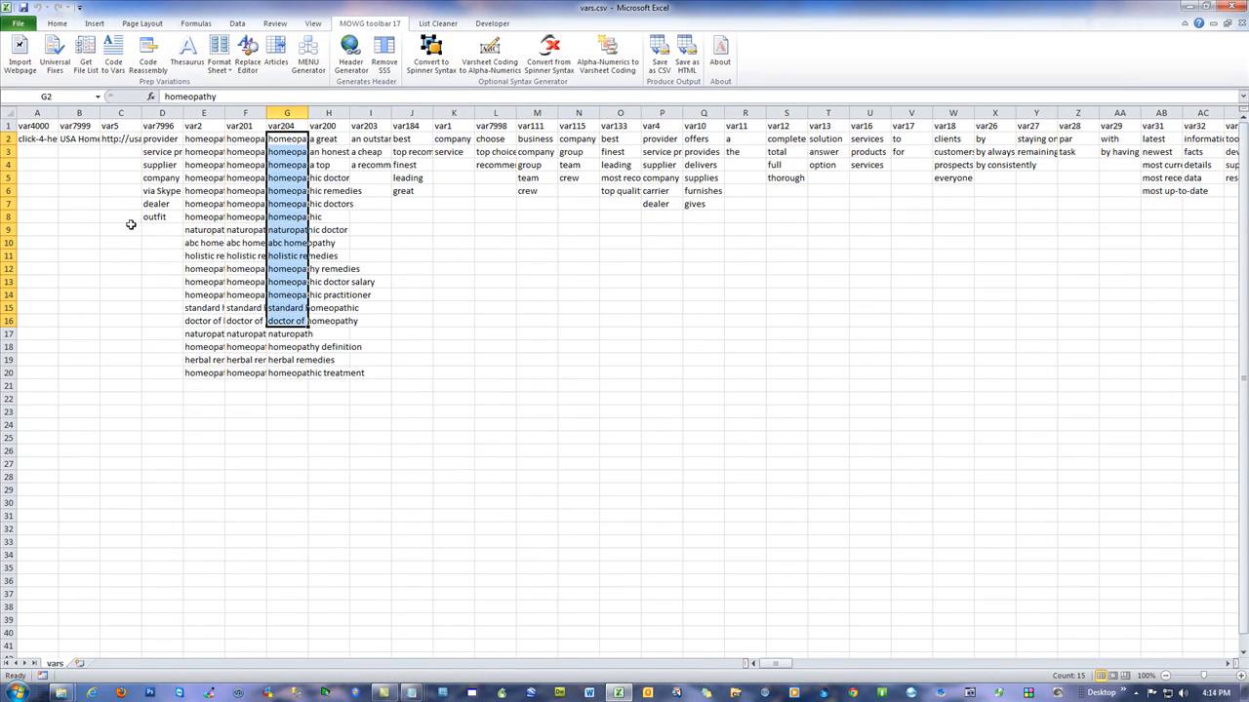
click(117, 191)
click(575, 390)
click(1233, 7)
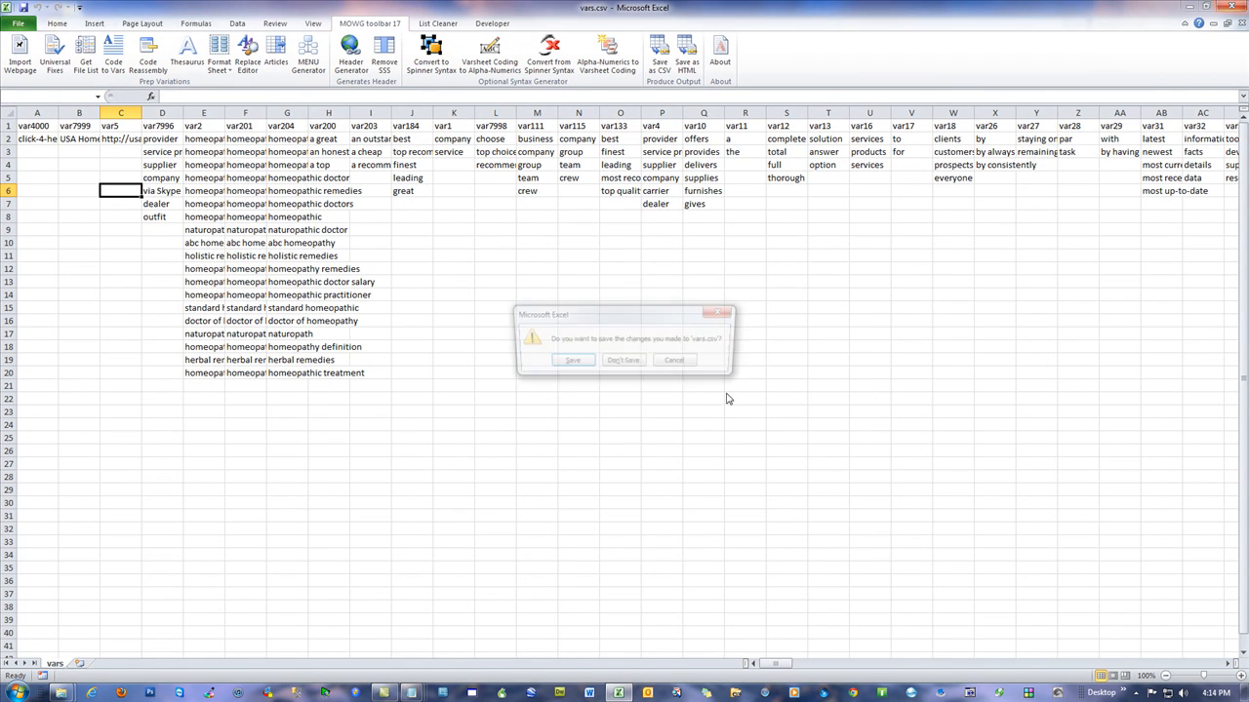
click(623, 362)
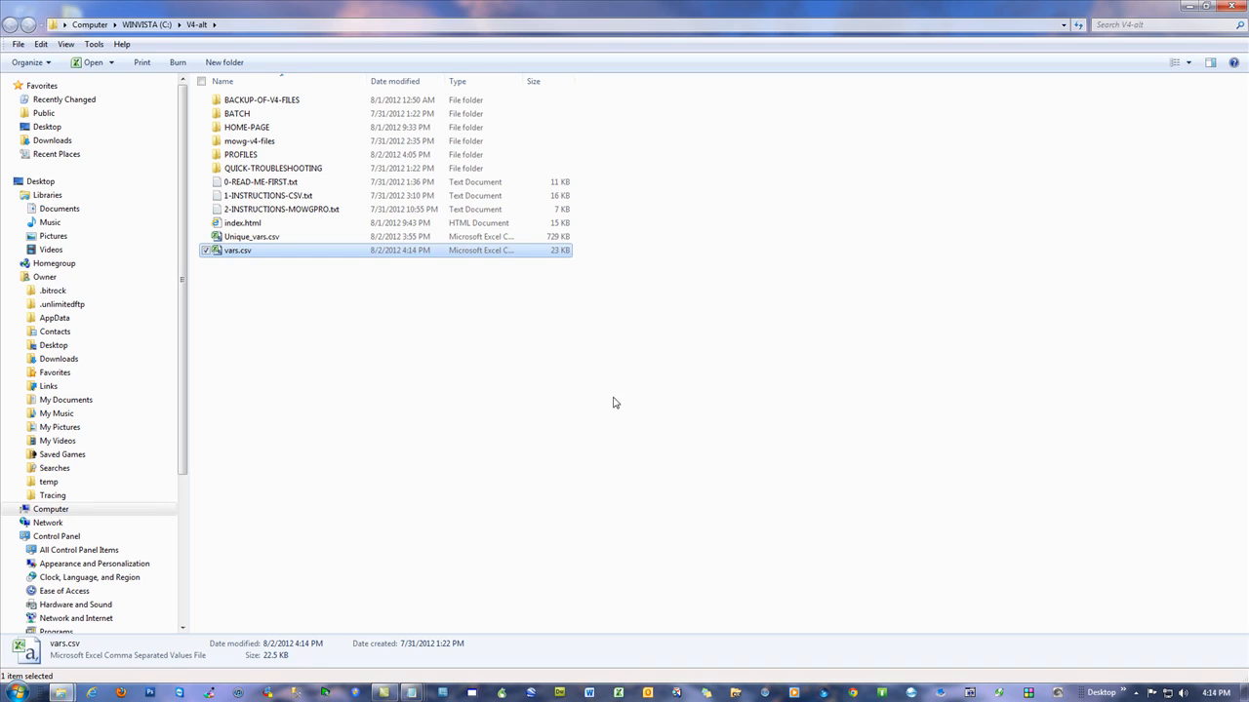
Find TEST-SITE-ALT.pfl in the PROFILES folder and load that profile into MOWG Professional
double_click(240, 164)
click(243, 116)
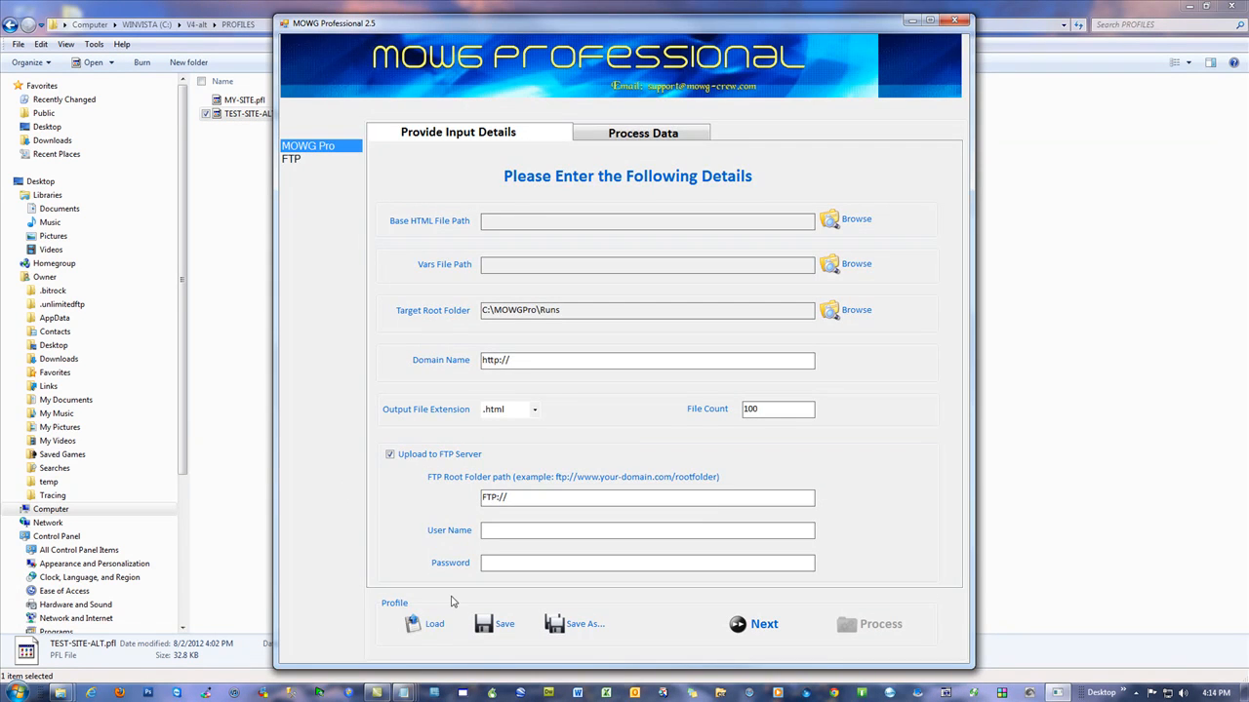
click(430, 623)
double_click(446, 138)
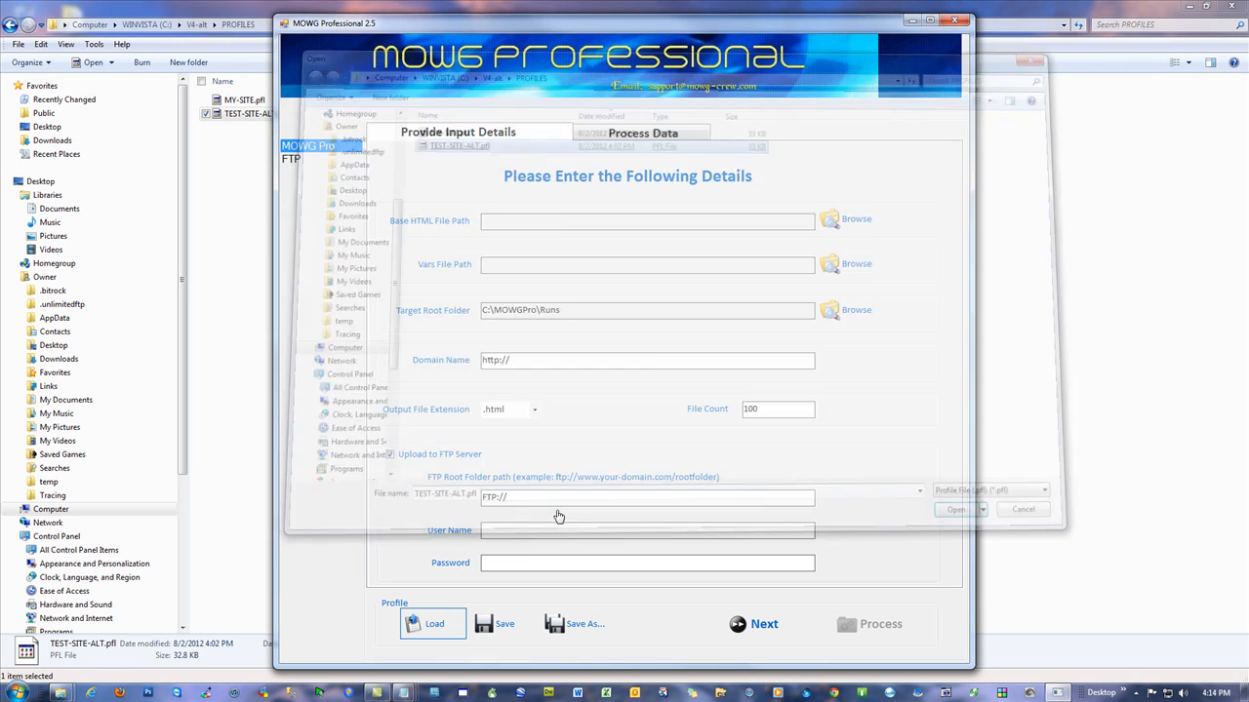
Check the profile's domain name and FTP root folder path, and process the webpages with its existing folder structure vars
drag(686, 360, 592, 360)
drag(676, 497, 592, 497)
click(757, 625)
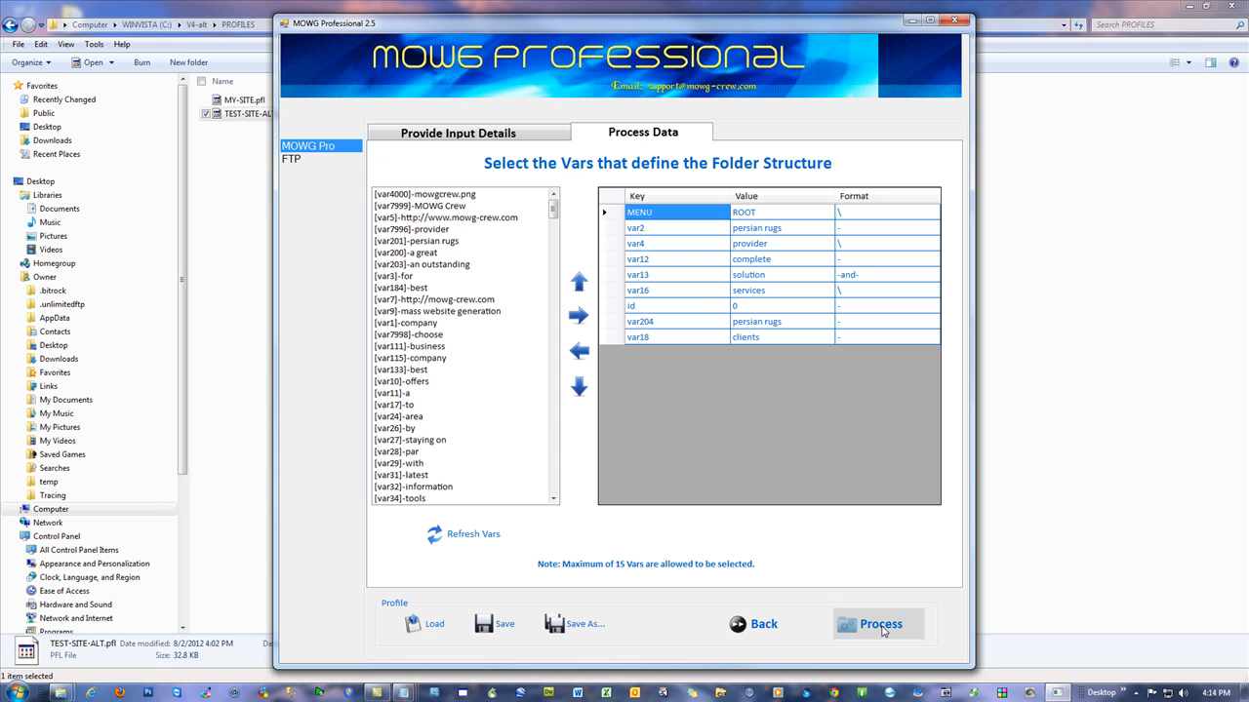
click(883, 631)
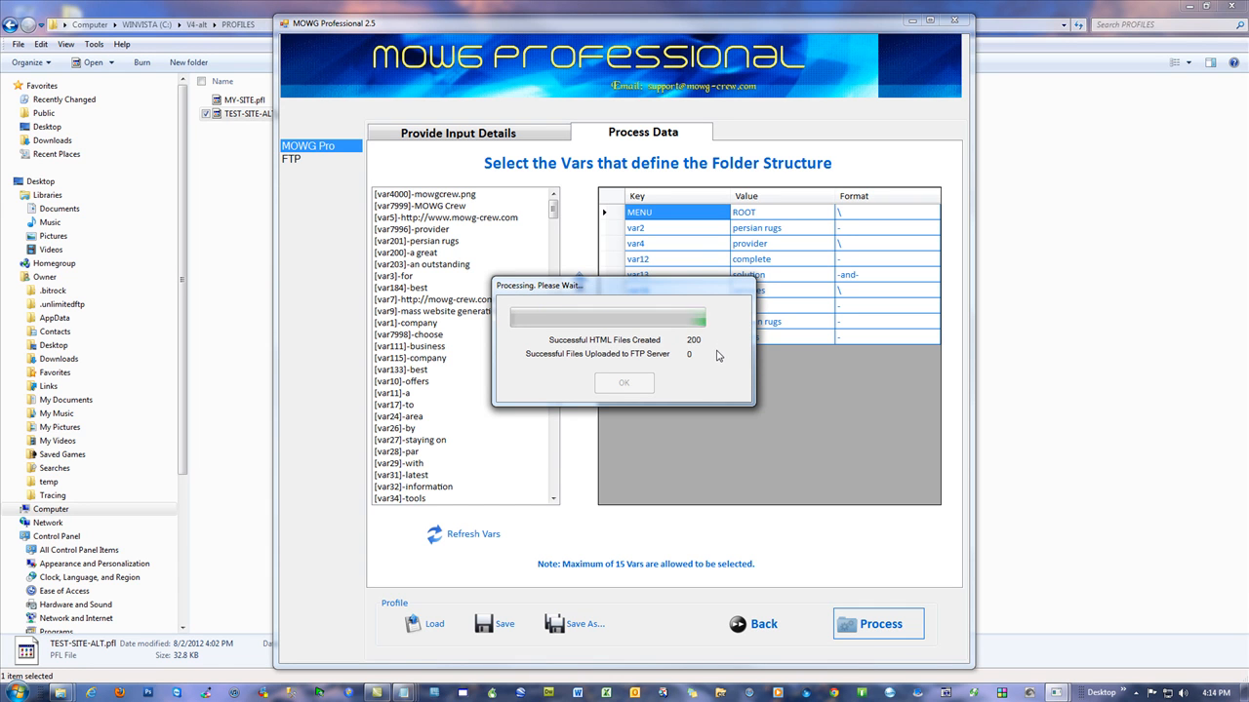
Switch to Internet Explorer, bring up the mowg-samples.com home page and open its sitemap
click(90, 693)
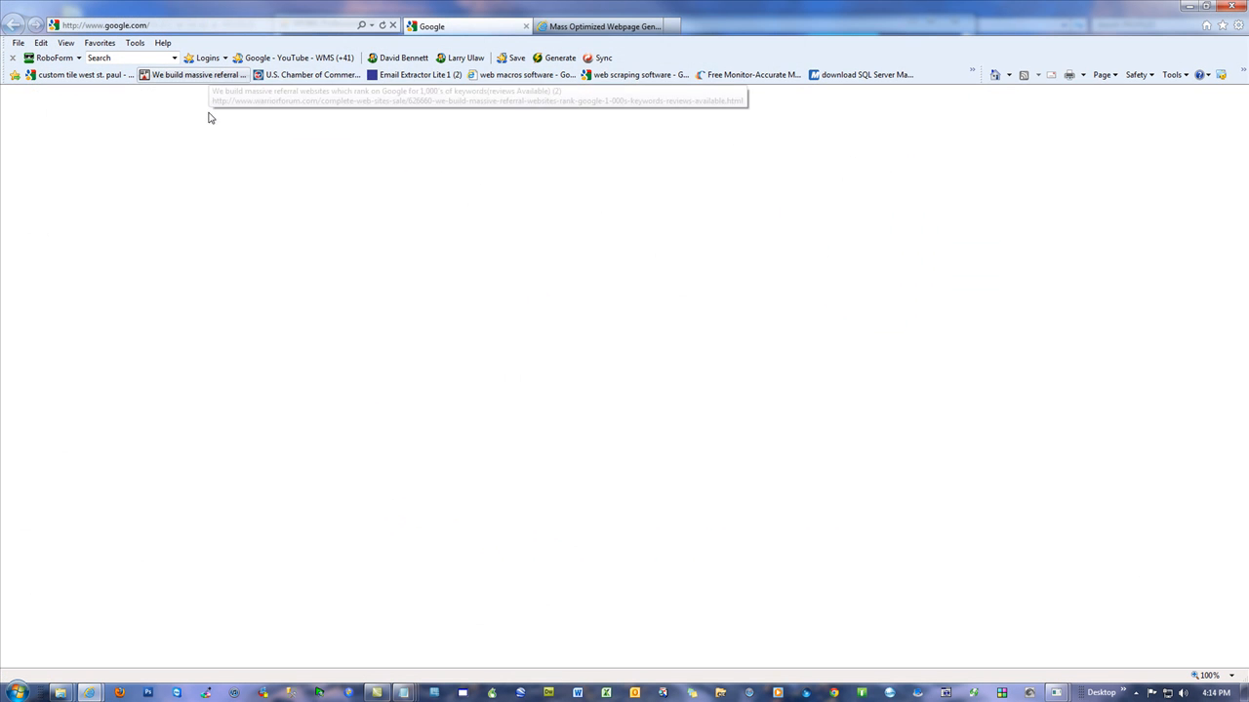
click(566, 29)
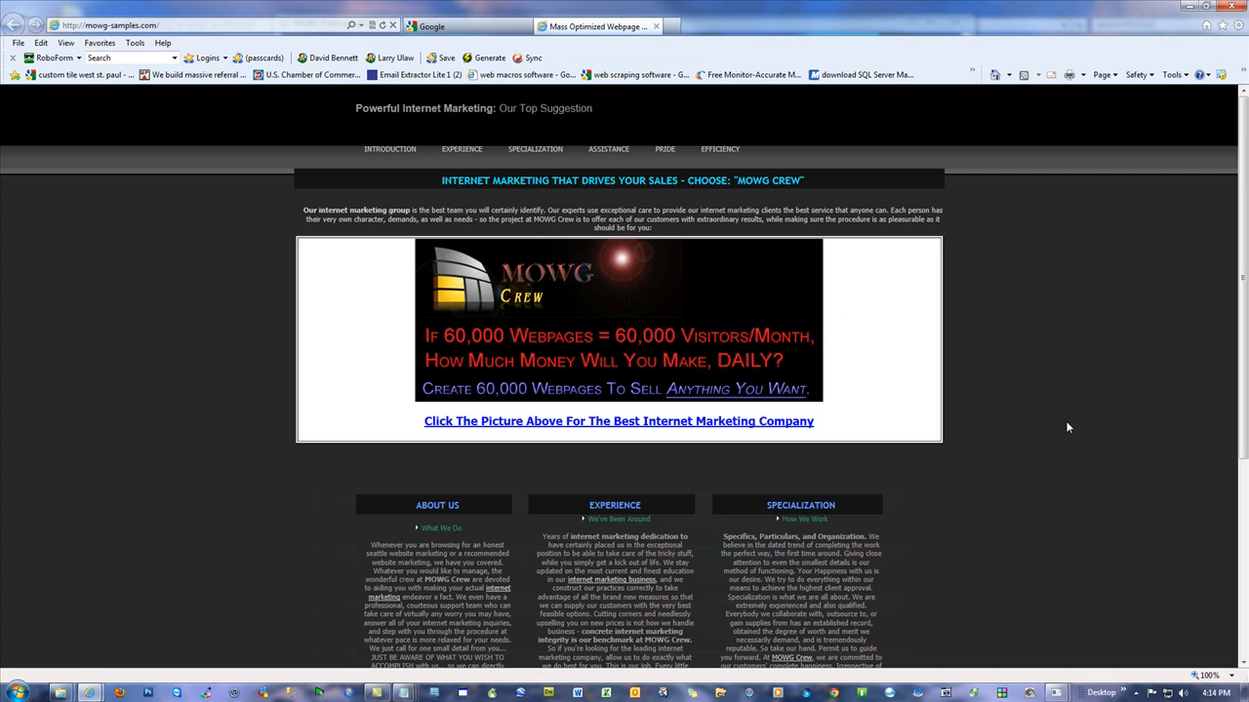
scroll(1044, 413, down, 3)
click(828, 633)
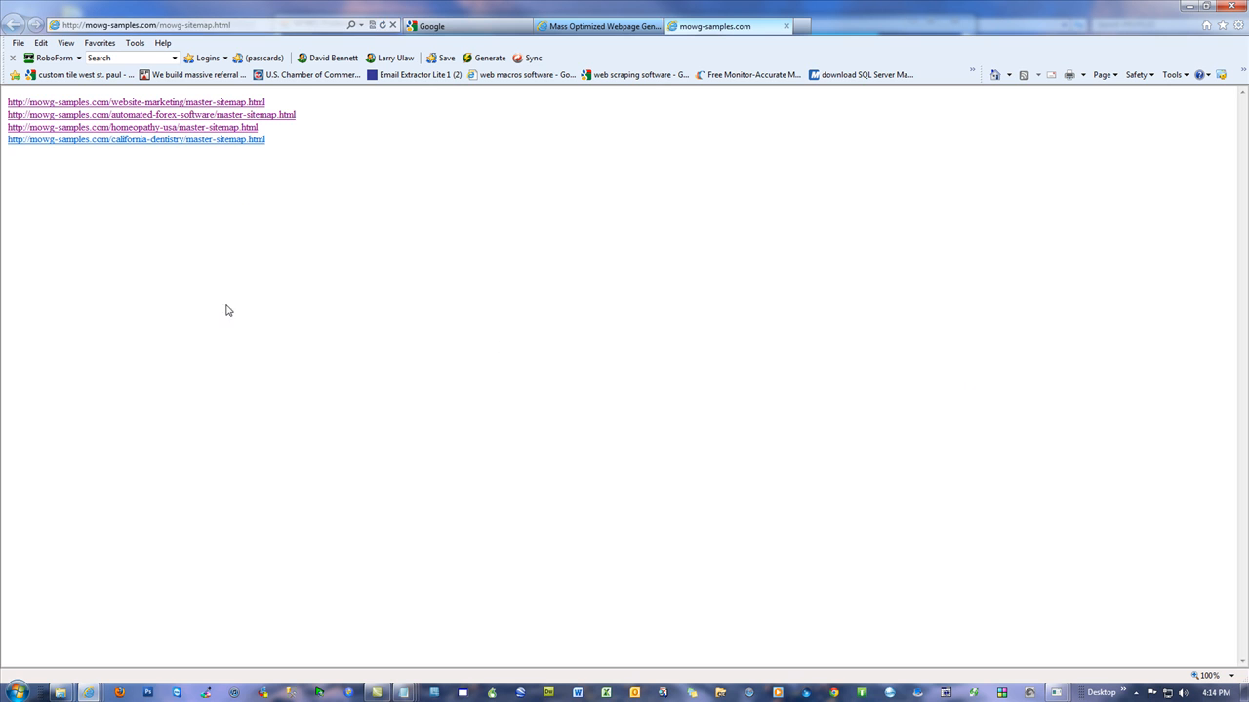
Open an Alameda page from the dental-implants-dentist sitemap in the california-dentistry master sitemap, and return to the main mowg-sitemap.html
click(162, 140)
click(174, 165)
click(409, 271)
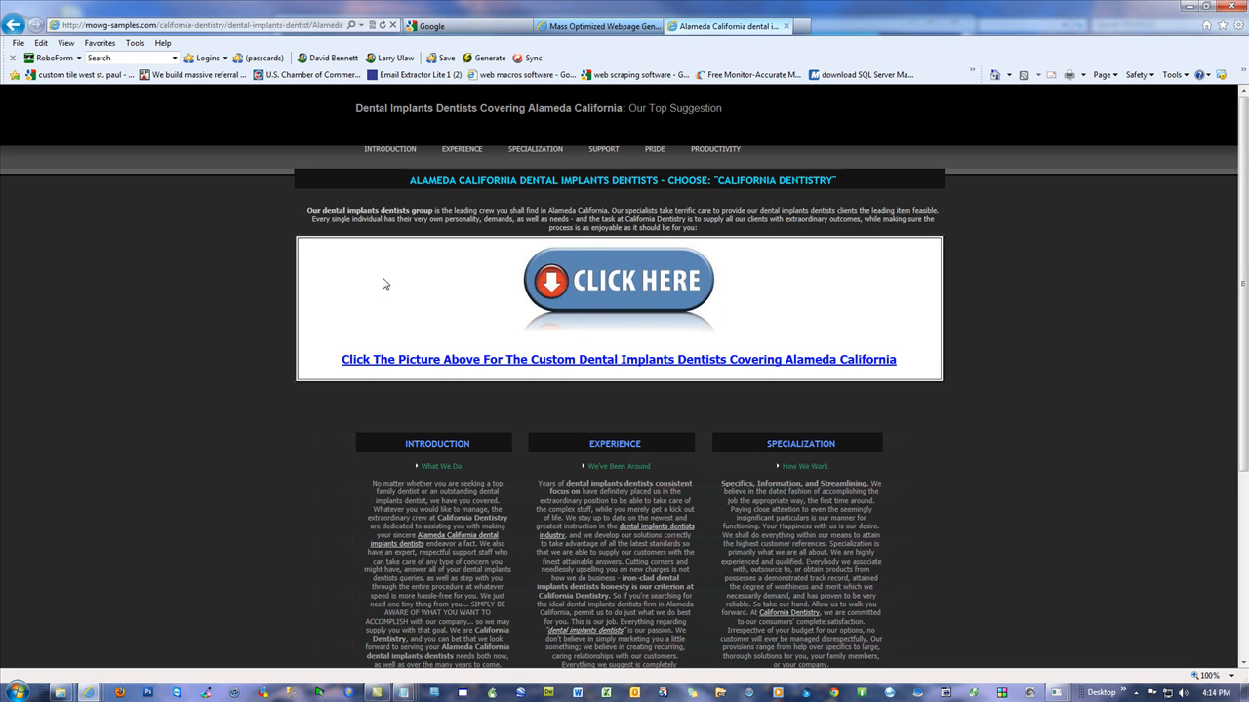
click(13, 25)
click(14, 26)
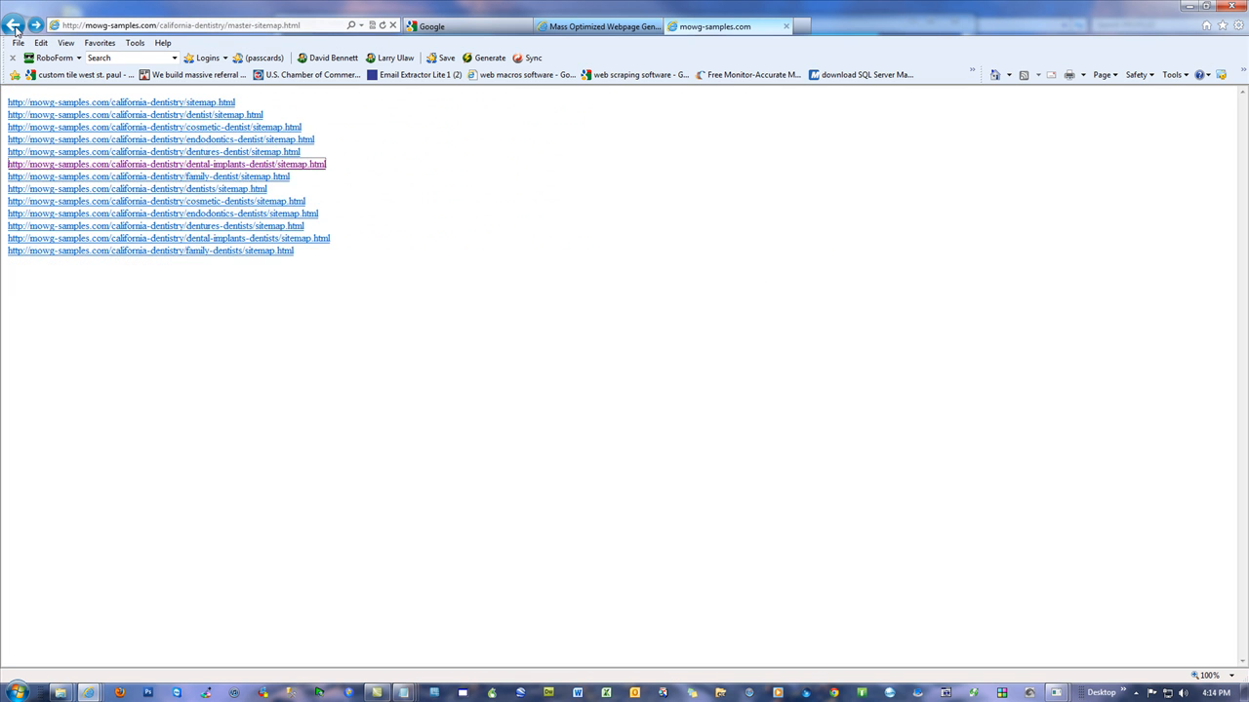
click(13, 26)
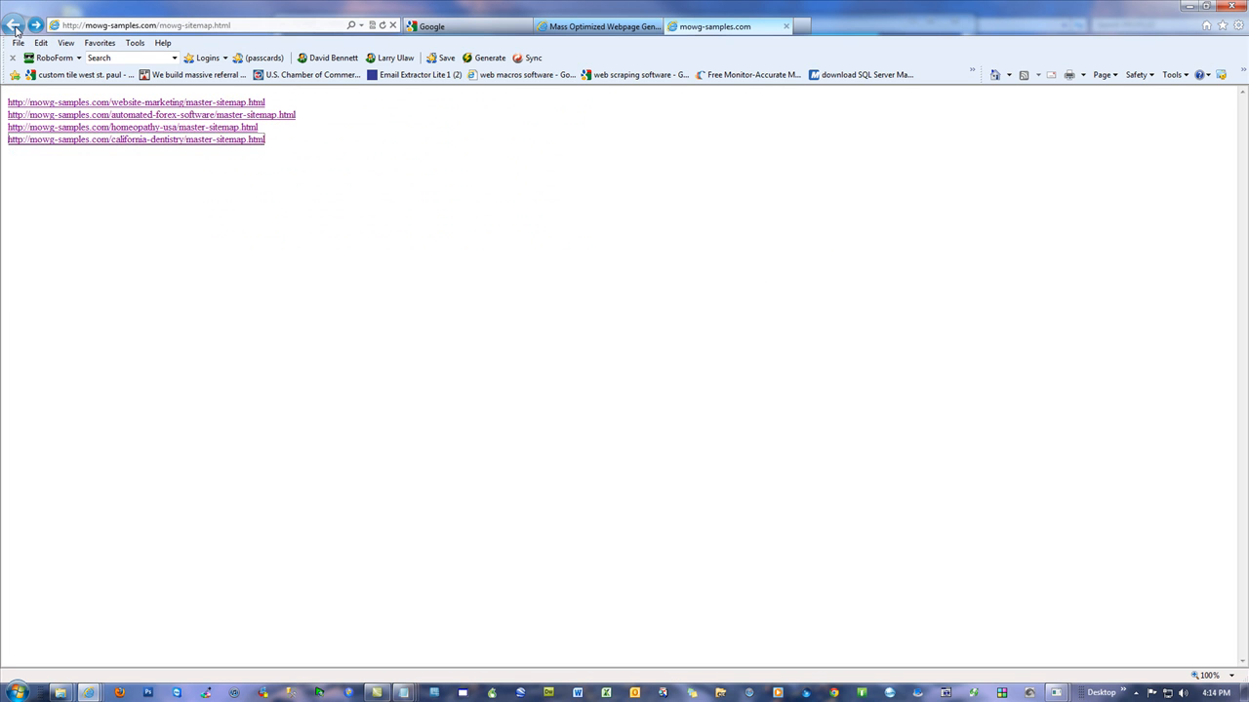
Open the homeopathy-usa master sitemap, view its homeopathic-doctors sitemap, and return to the homeopathy-usa master sitemap
click(144, 132)
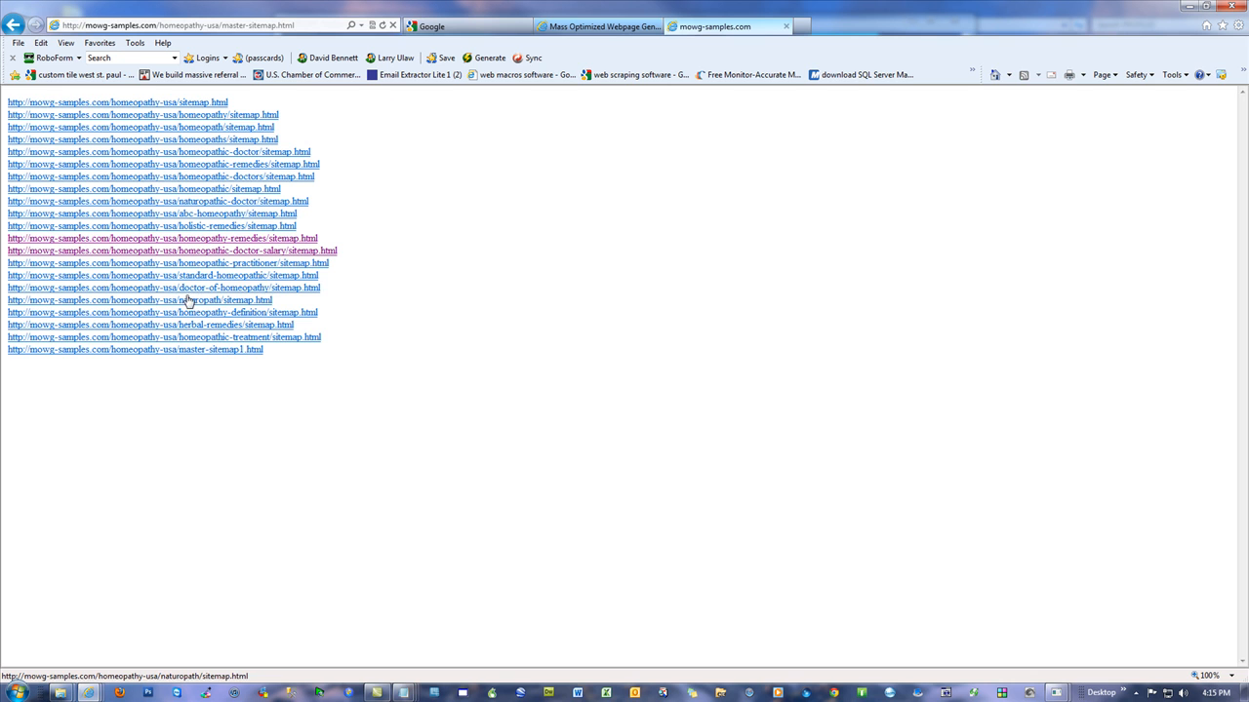
click(195, 176)
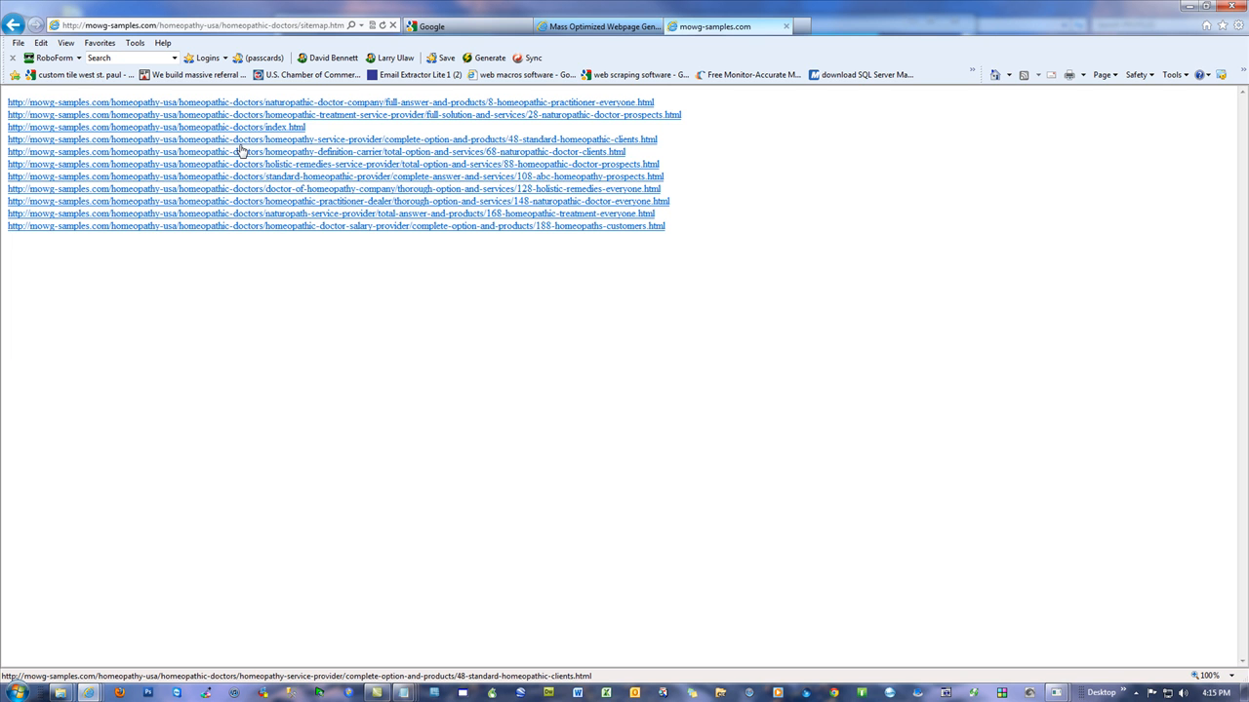
click(16, 26)
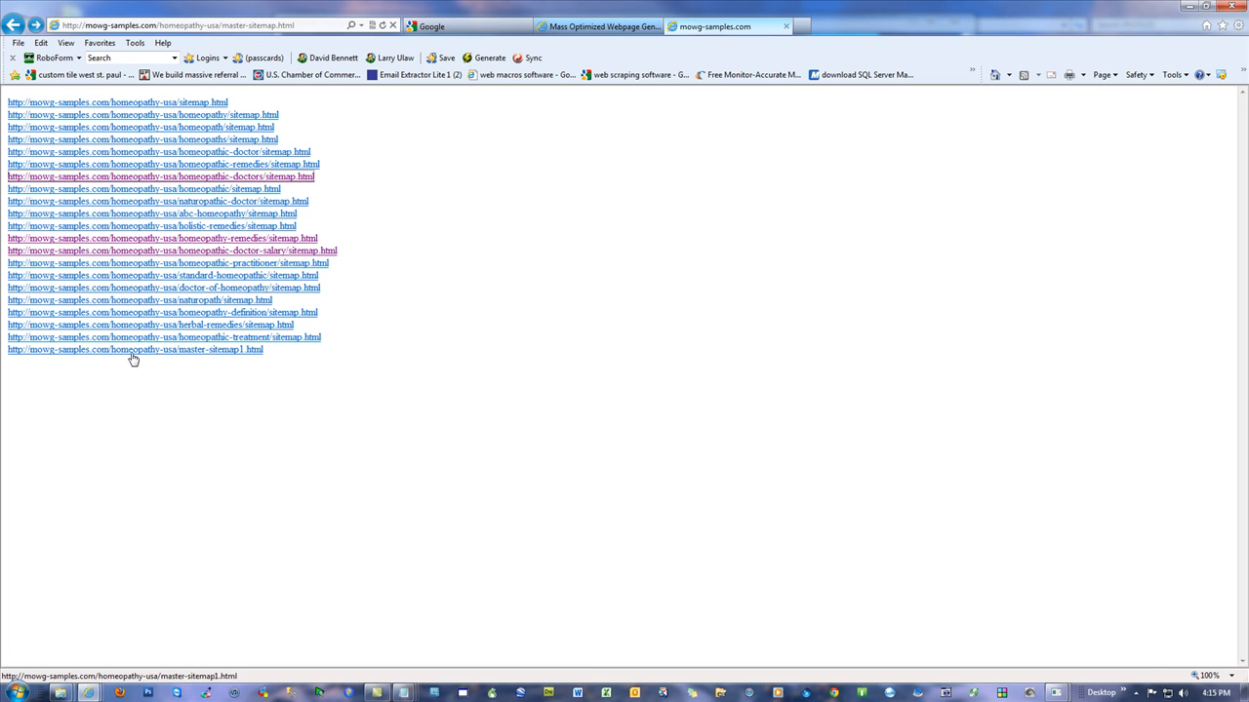
click(478, 398)
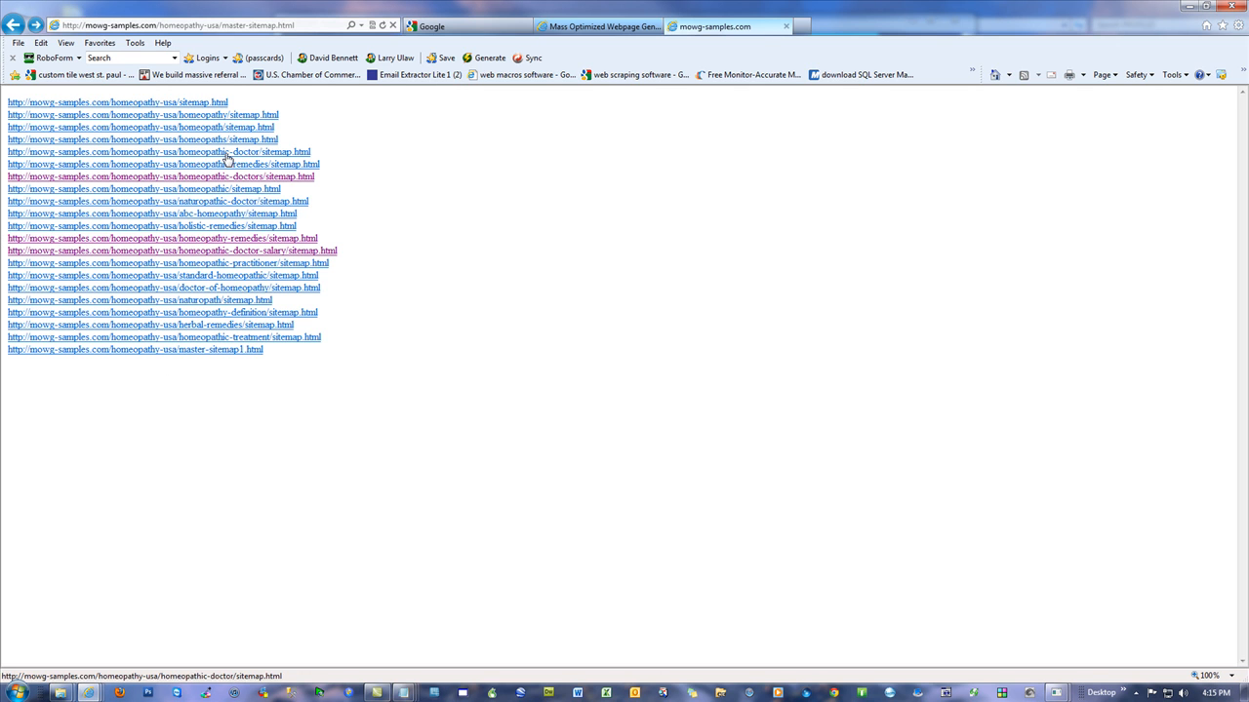
Check the web address of master-sitemap.html, and follow its link to master-sitemap1.html to compare the two addresses
click(305, 25)
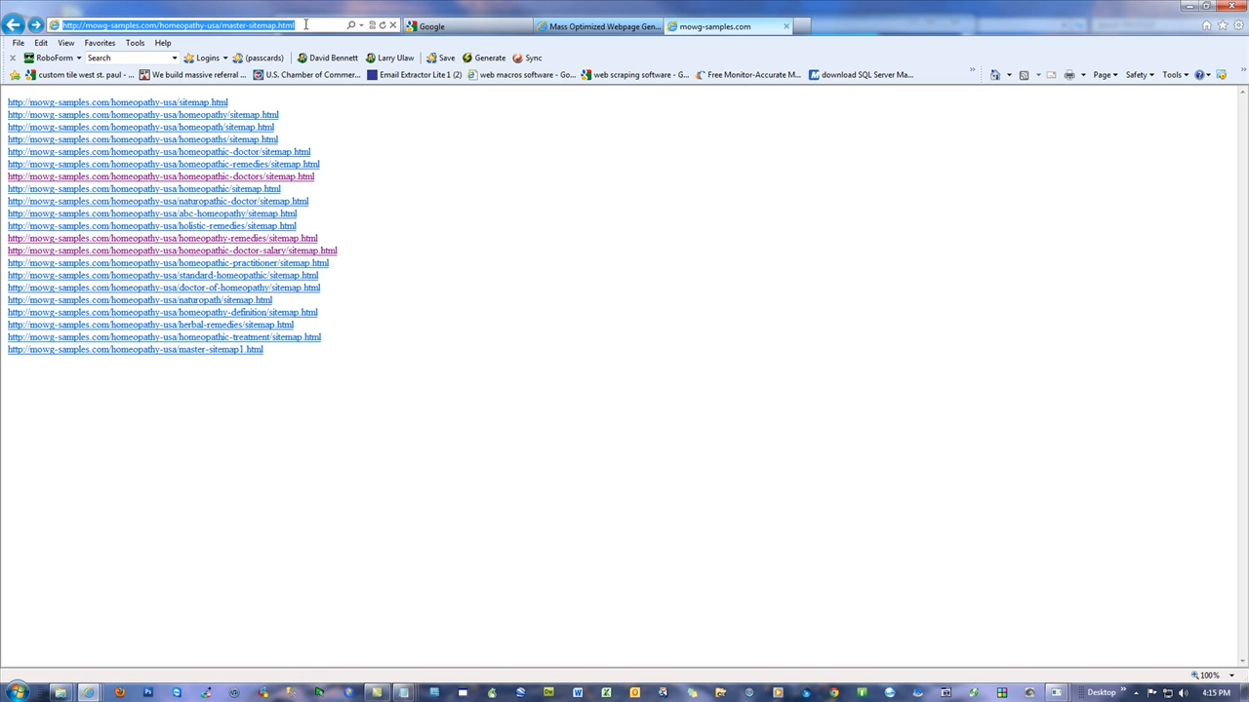
click(305, 24)
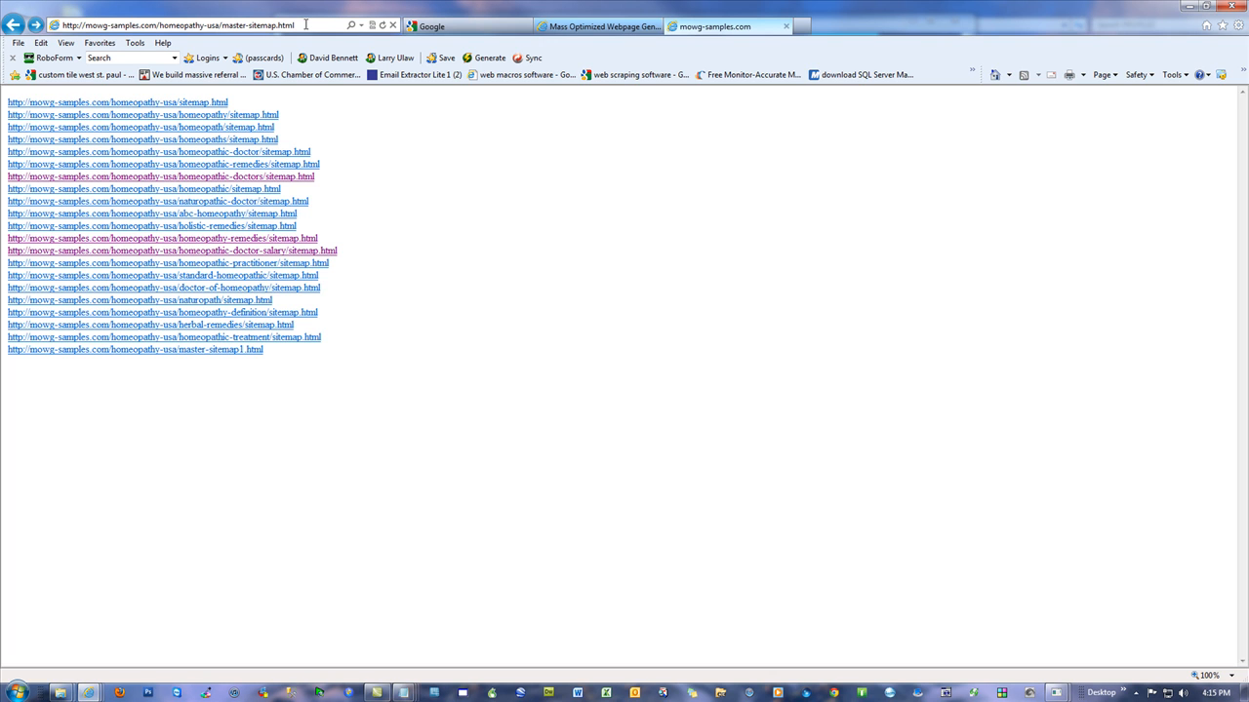
click(193, 351)
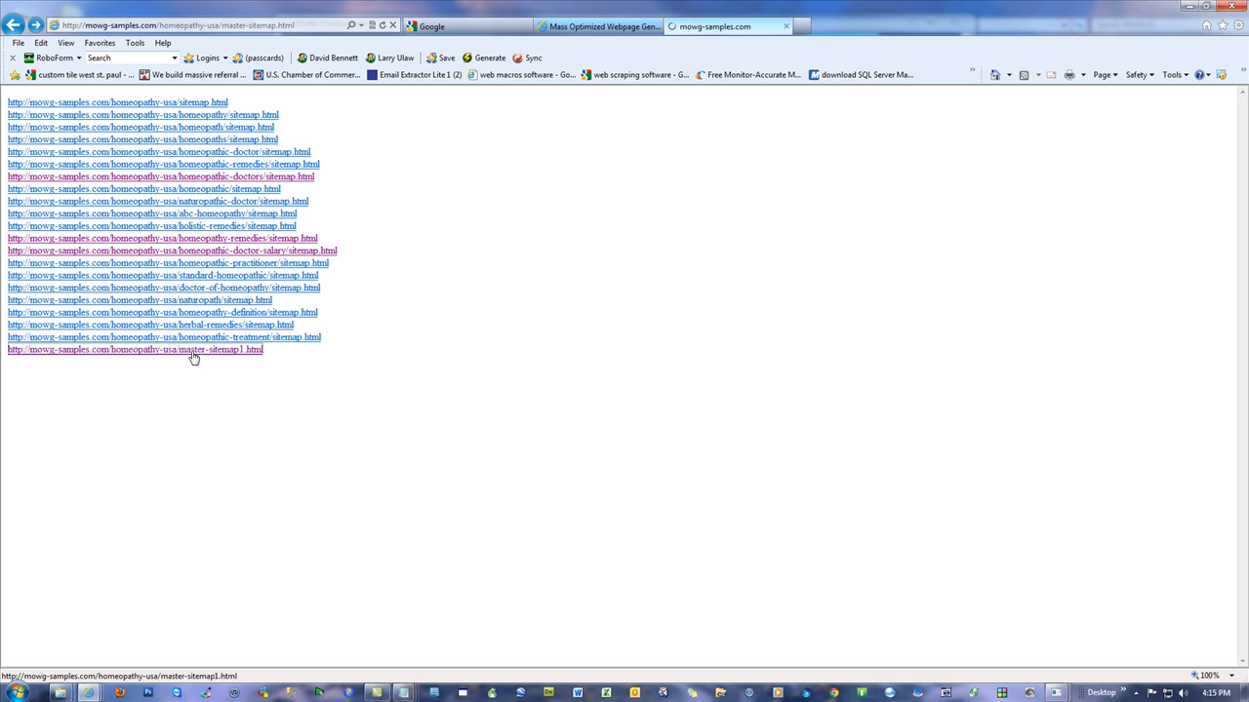
click(284, 25)
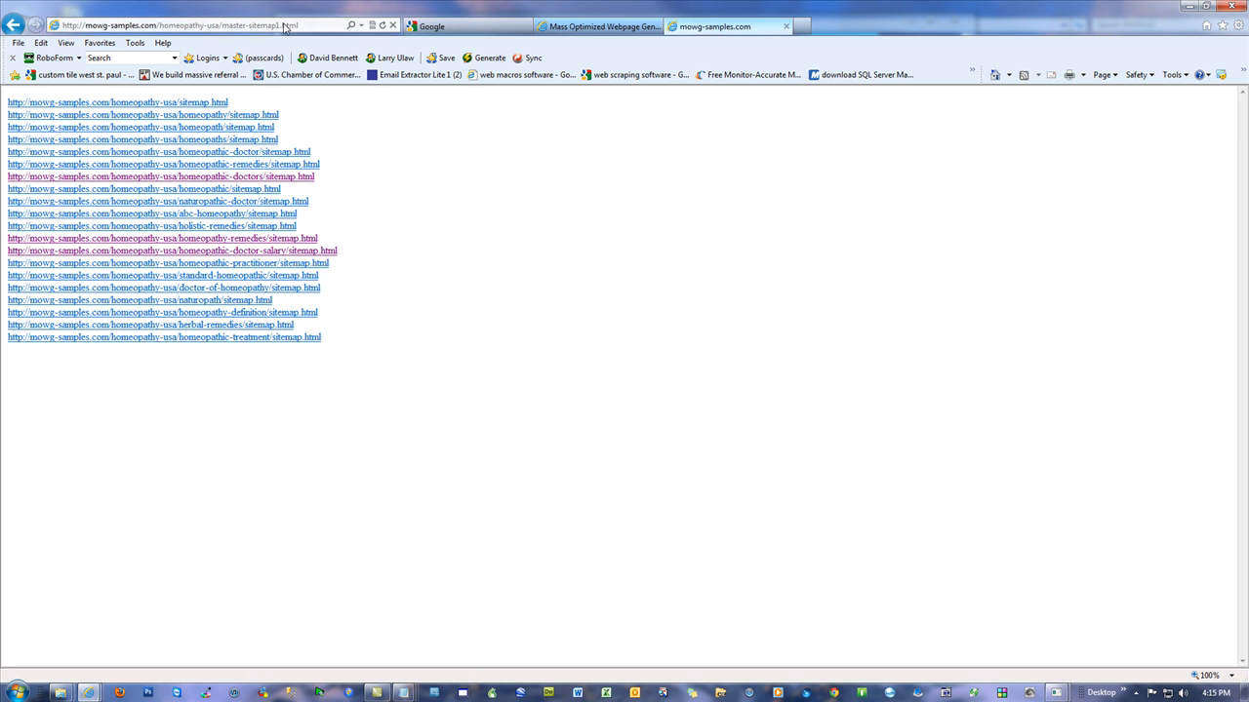
click(282, 25)
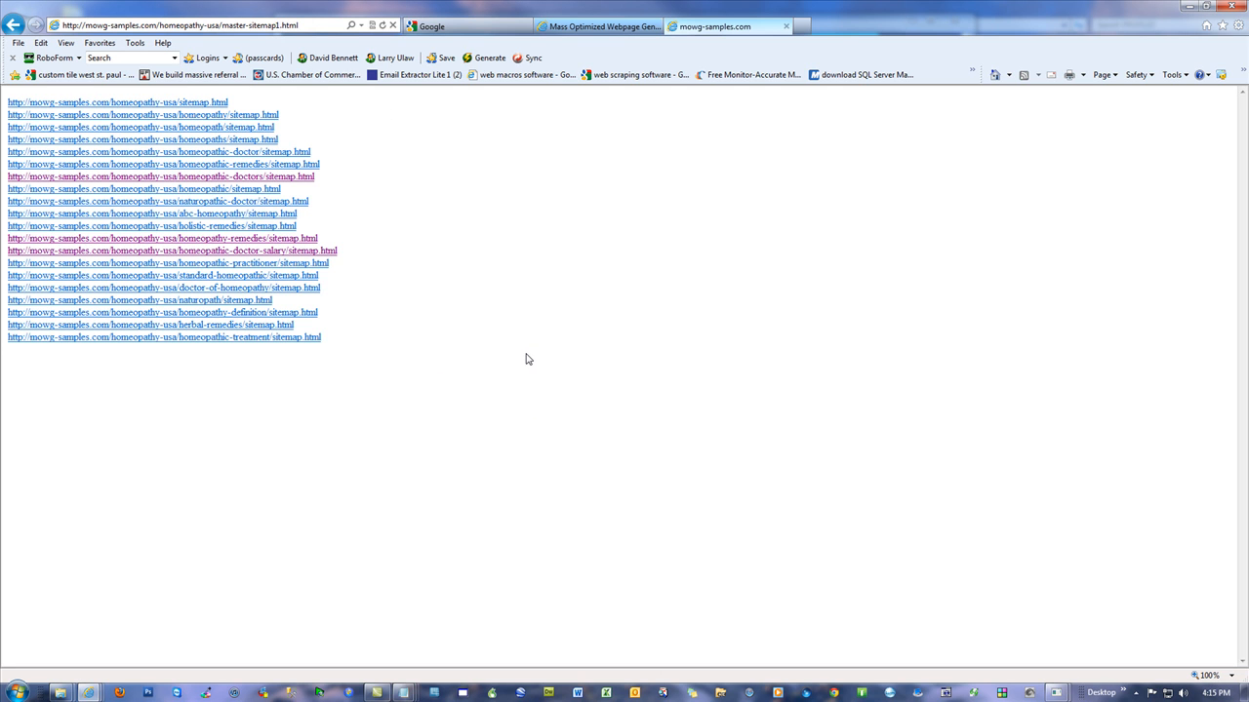
View a doctor-of-homeopathy page from the homeopathic-doctors sitemap listed in master-sitemap1.html, and go back to the main sitemap
click(198, 178)
click(275, 190)
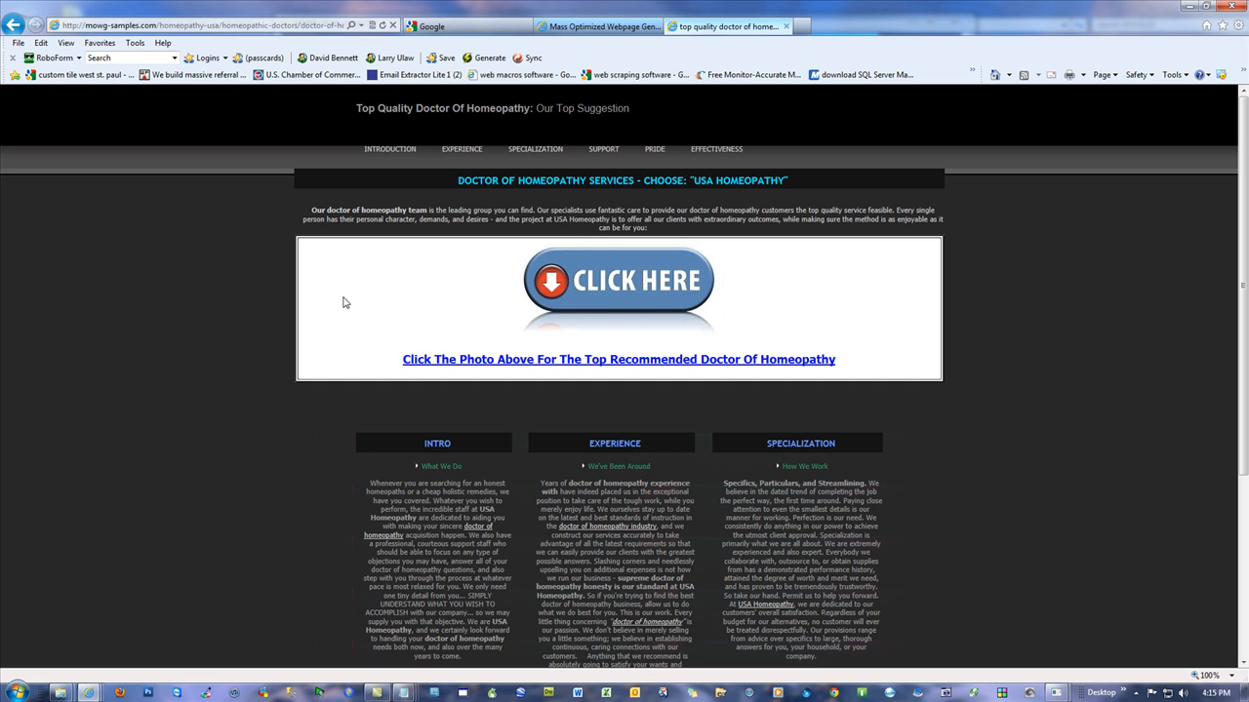
click(13, 29)
click(12, 29)
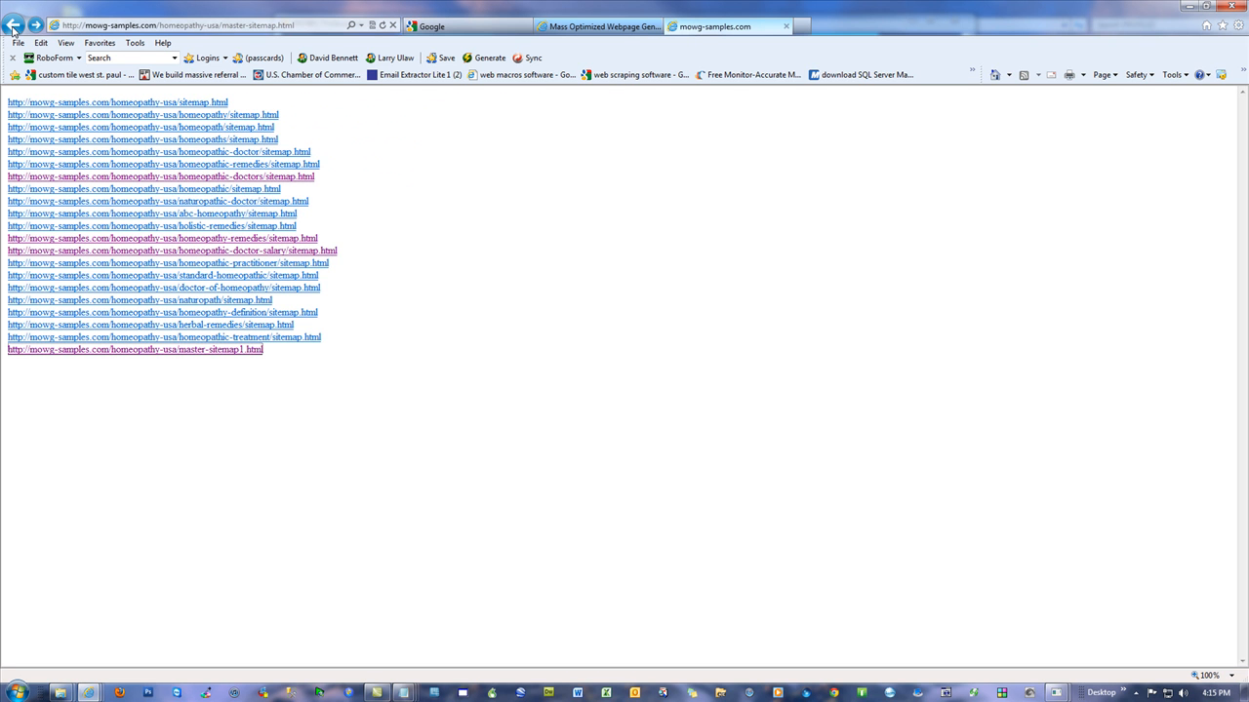
click(13, 30)
Reopen the homeopathy-usa master sitemap, point out its master-sitemap1.html link, and view a homeopathy definition page from the homeopath sitemap before returning
click(177, 135)
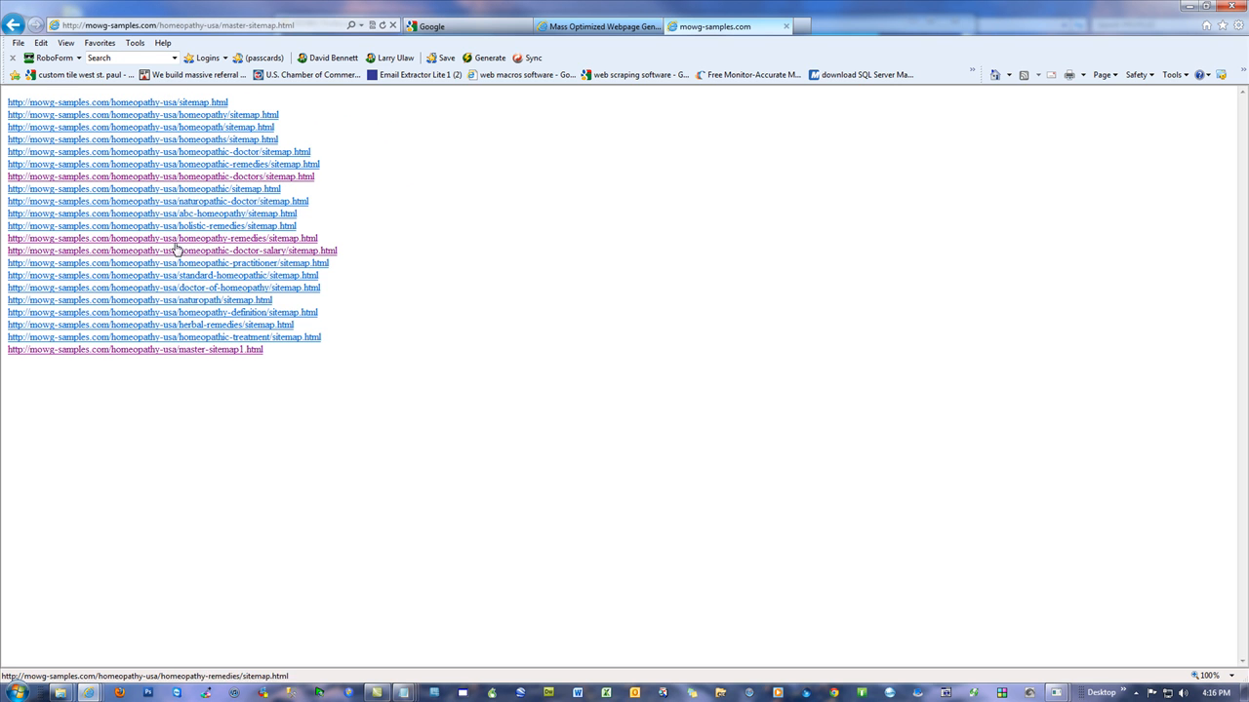
drag(287, 360, 8, 352)
click(387, 396)
click(144, 128)
click(175, 164)
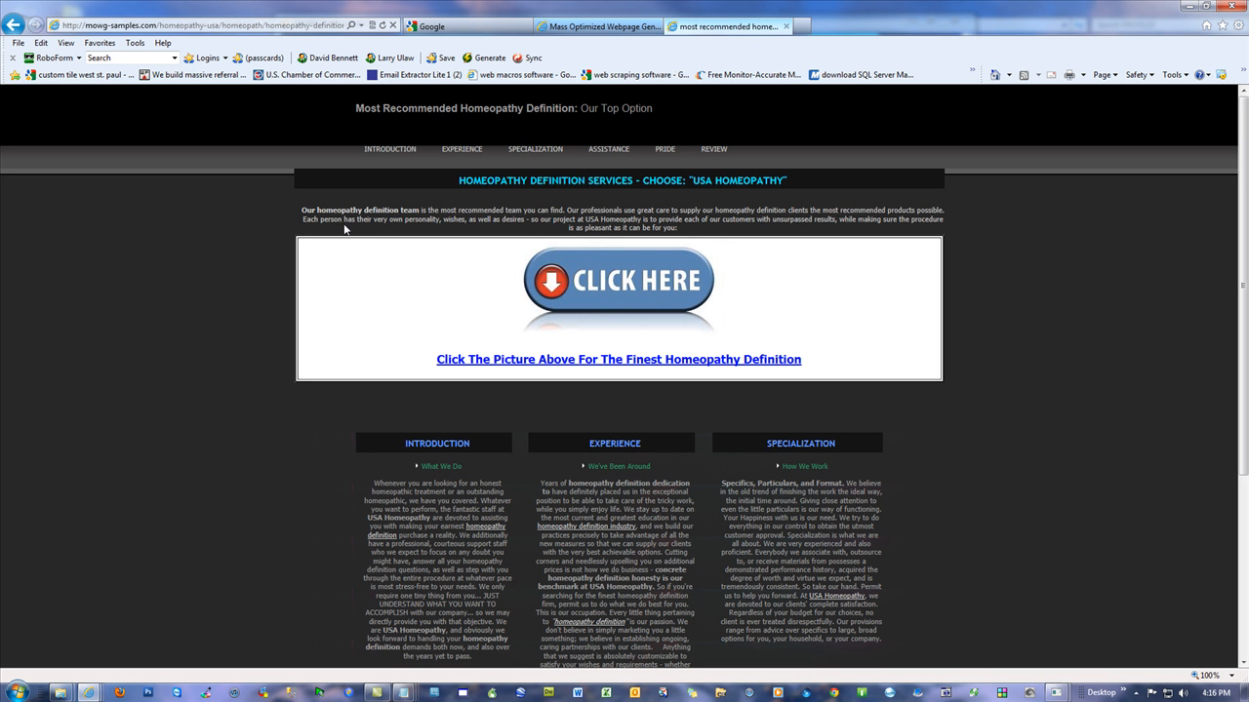
click(13, 24)
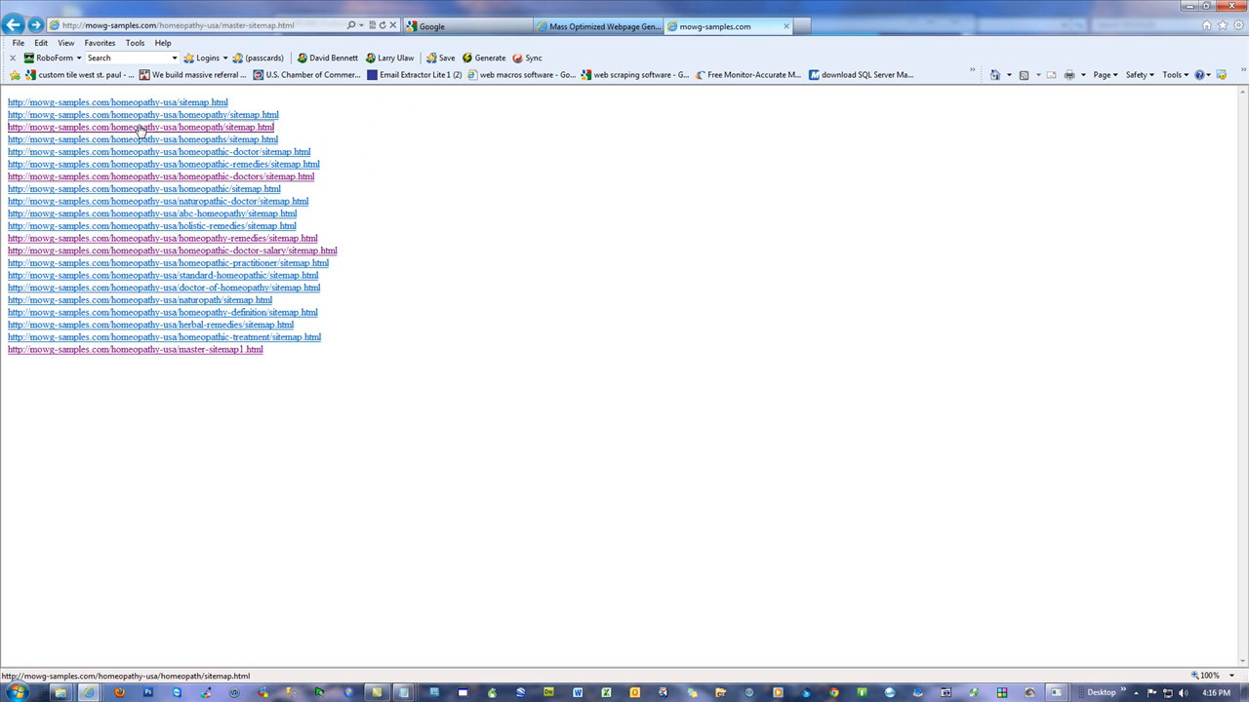
Open master-sitemap1.html, view a herbal remedies page from the homeopathic-doctor sitemap, and return to master-sitemap.html
click(215, 349)
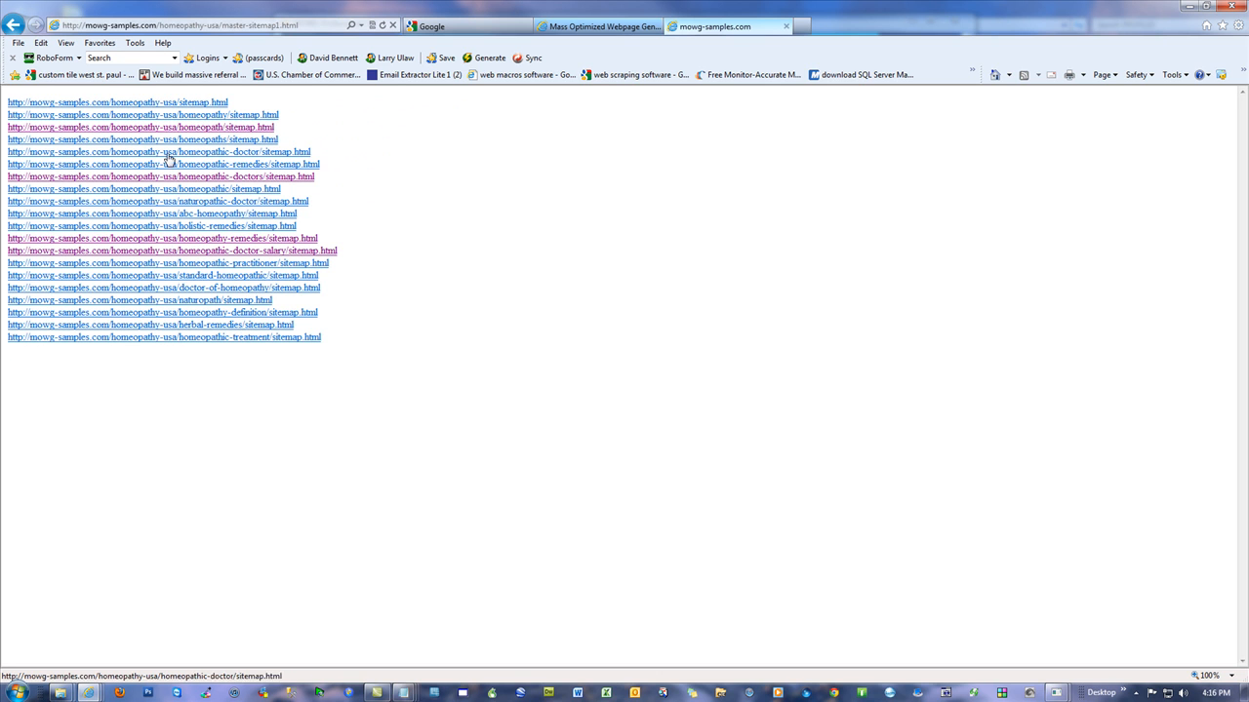
click(16, 32)
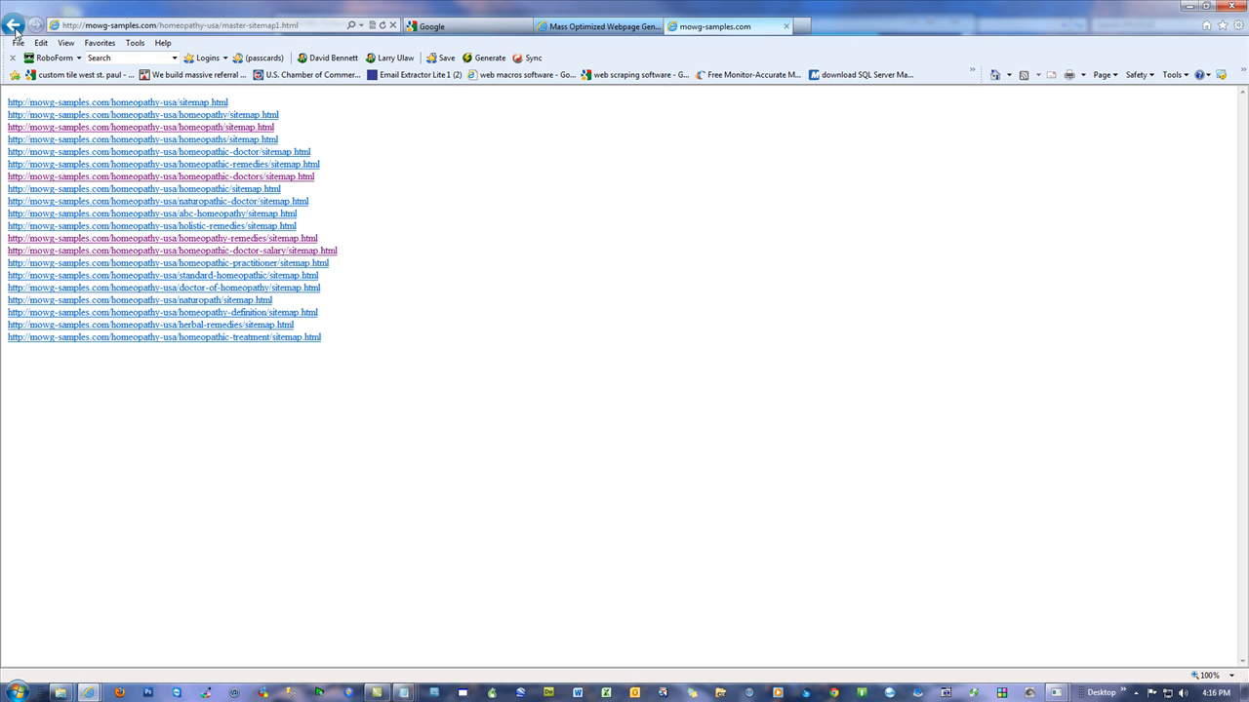
click(226, 159)
click(401, 202)
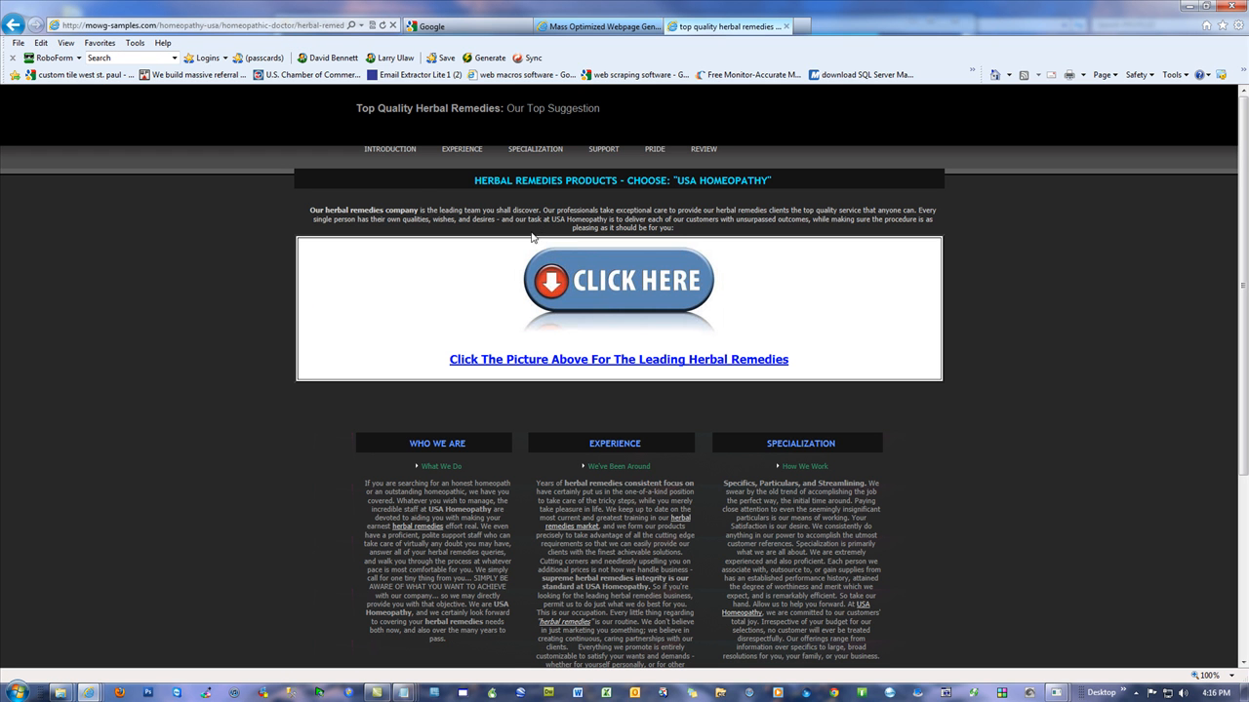
click(9, 25)
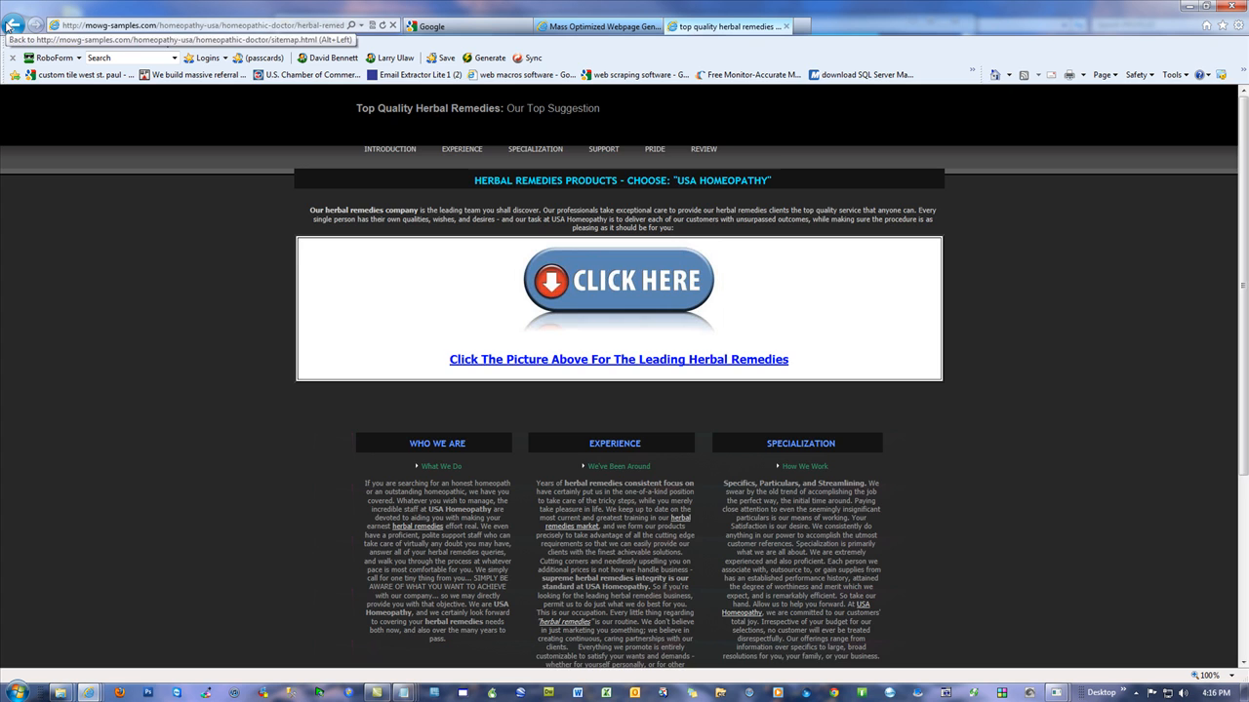
click(9, 25)
Change the address extension from html to txt and load the homeopathy-usa master-sitemap.txt
click(209, 24)
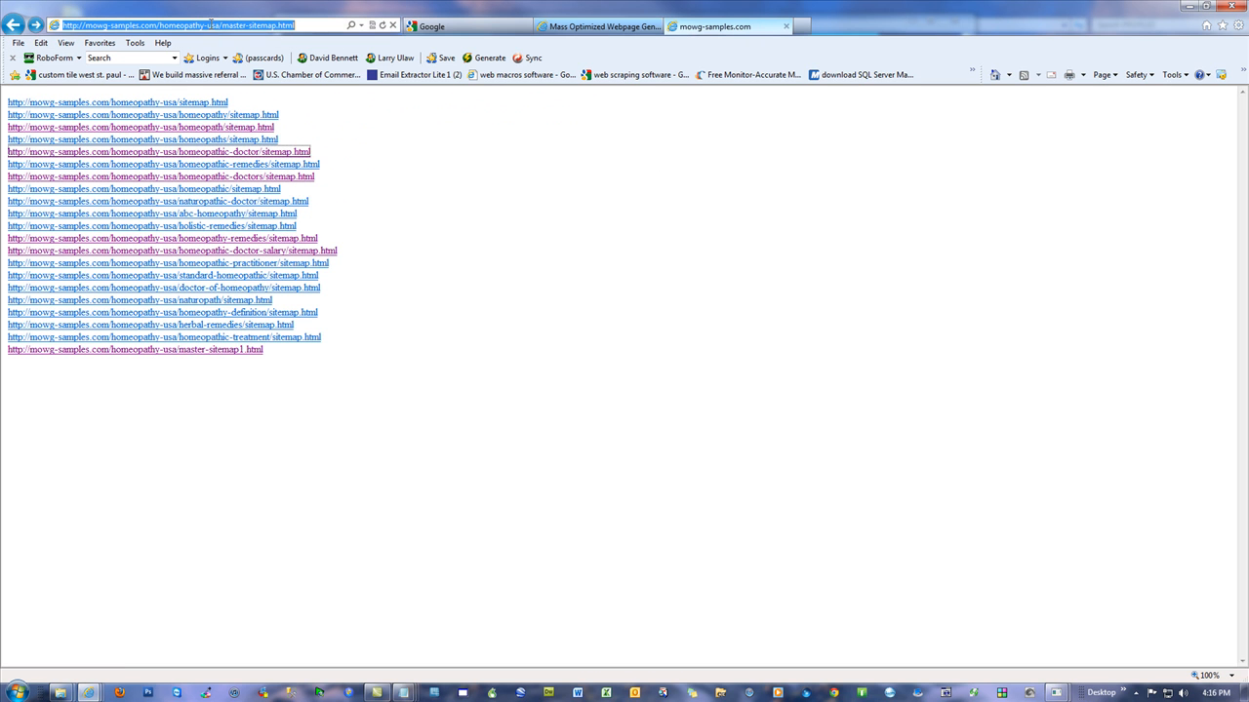
click(280, 25)
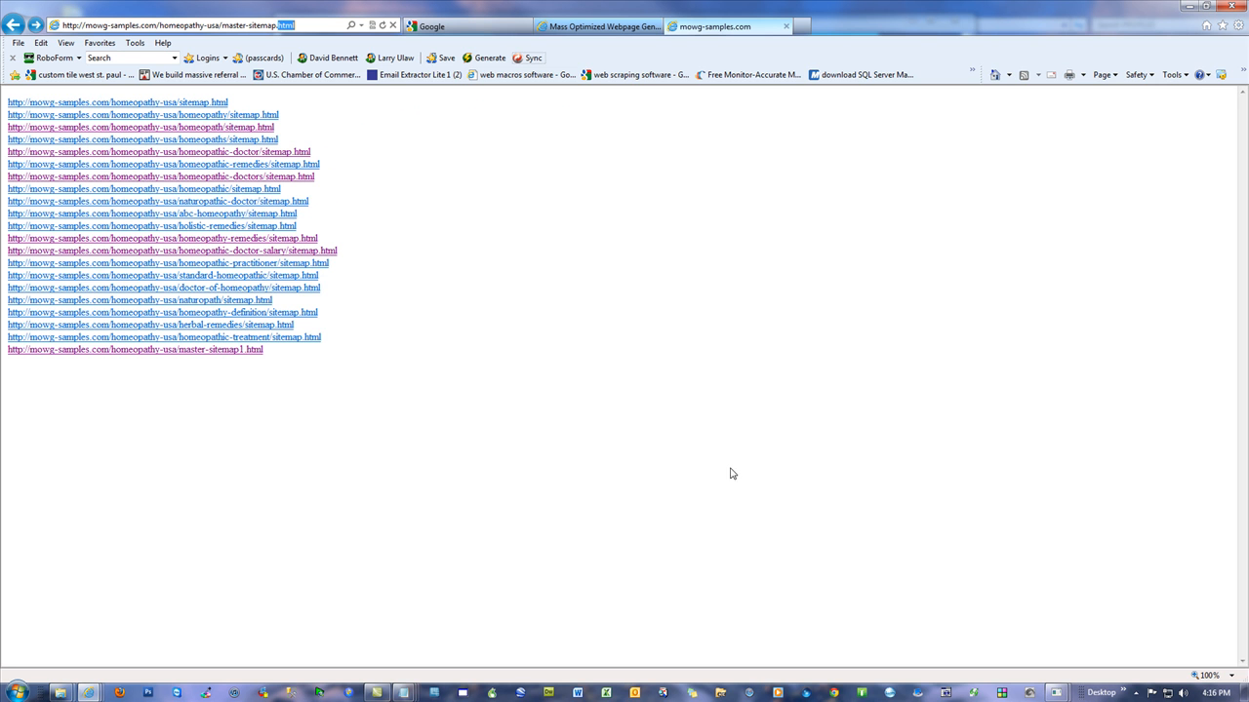
key(Delete)
key(Delete)
key(Delete)
key(Delete)
text(txt)
key(Return)
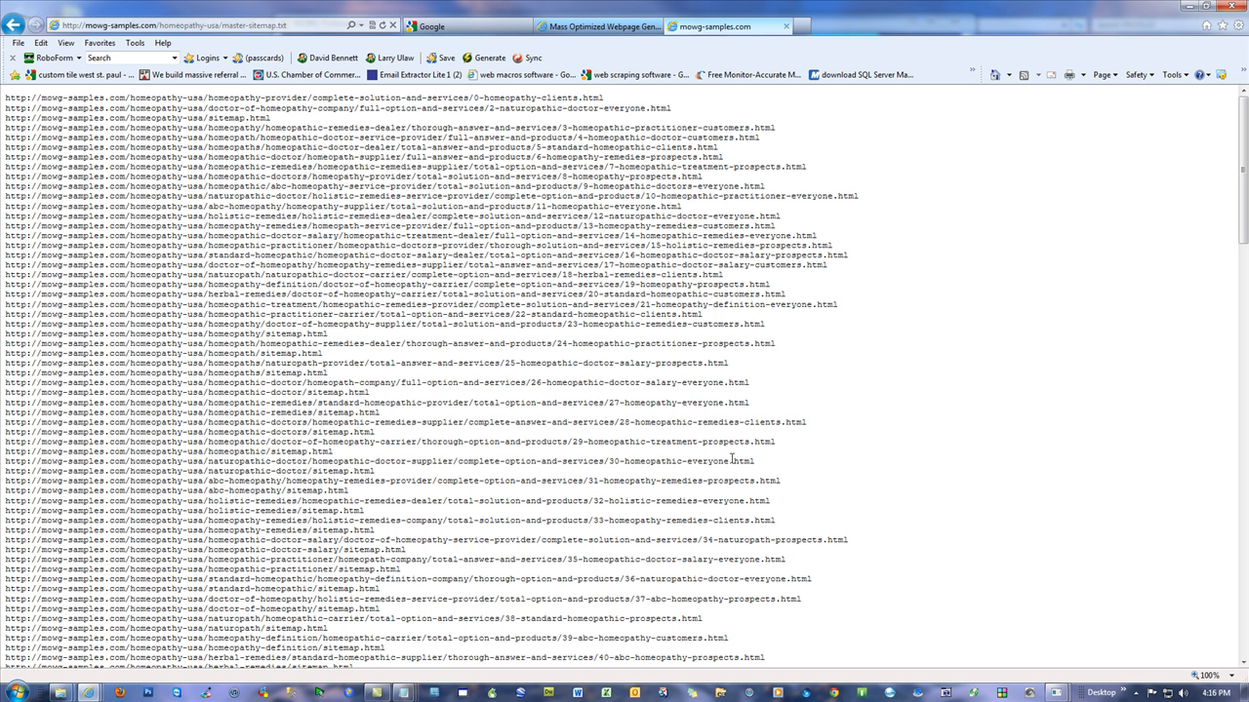
Select all the URLs in the text version of the master sitemap
right_click(352, 256)
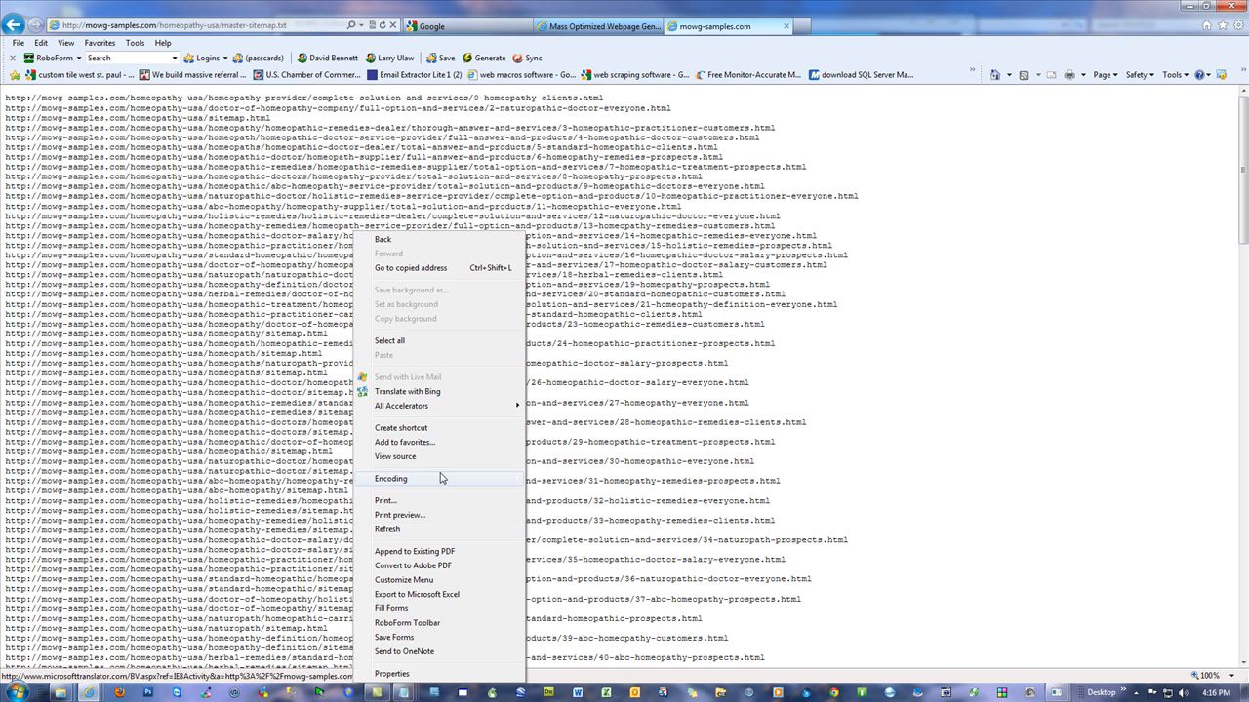
click(389, 340)
right_click(250, 209)
Edit the file name in the address to master-sitemap1.txt and load that second text sitemap
click(296, 26)
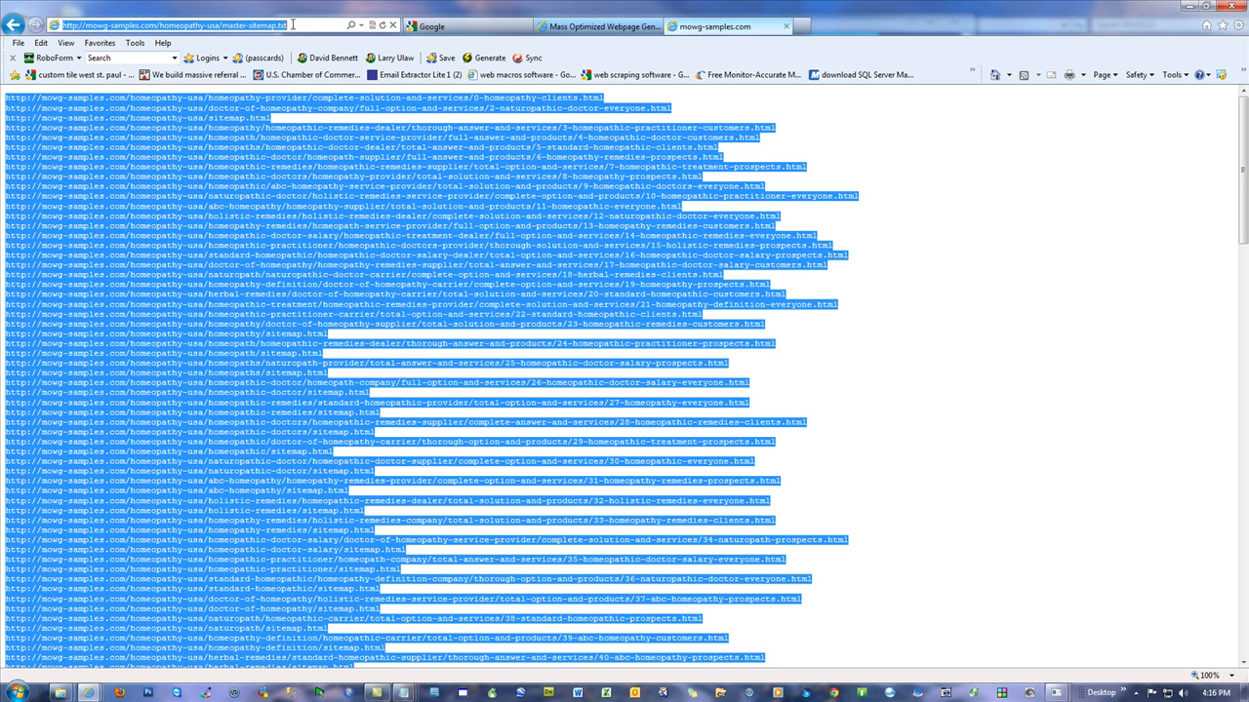
click(277, 24)
text(1)
key(Return)
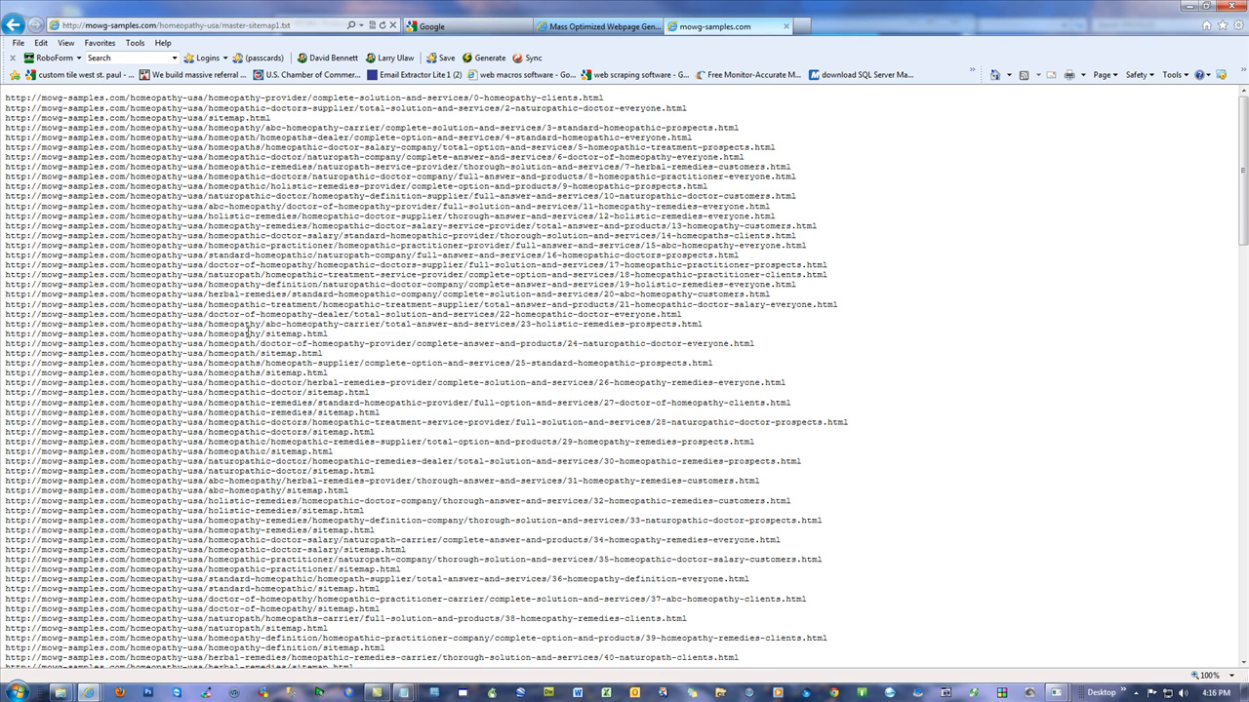
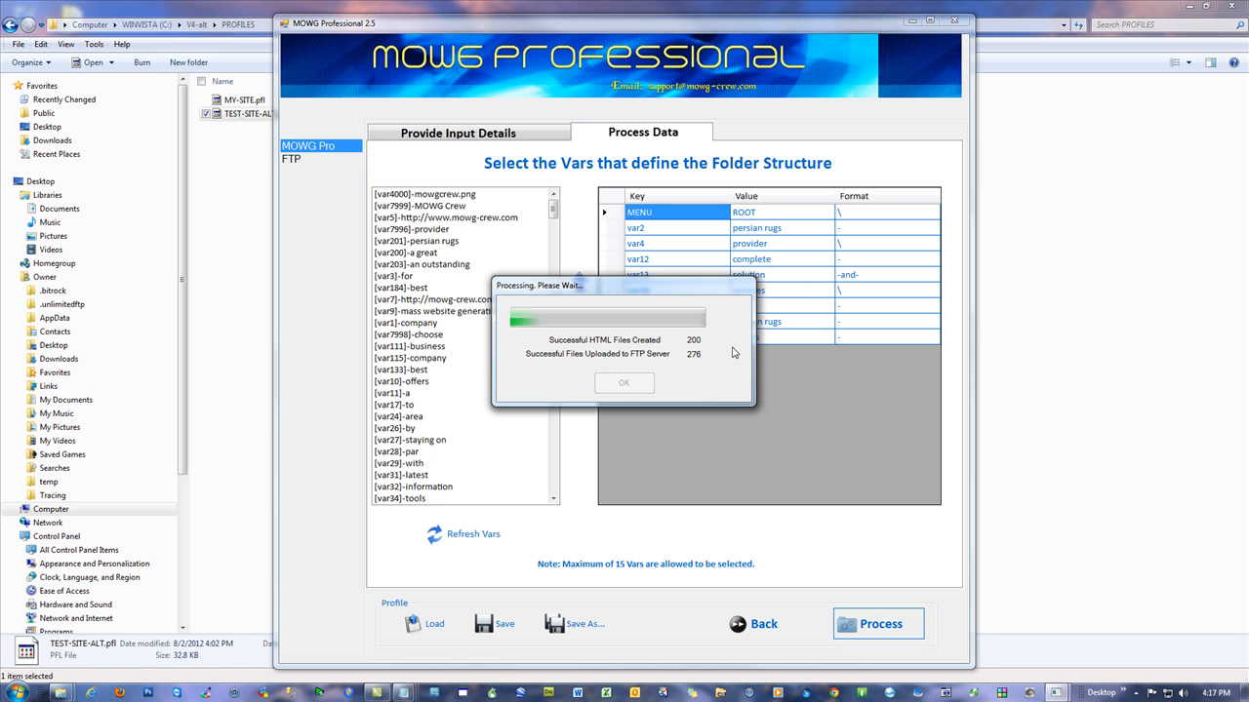
Switch to Internet Explorer, look over the mowg-samples.com home page, and follow its Introduction link to the mass-website-generation page, returning once to repeat it
click(90, 692)
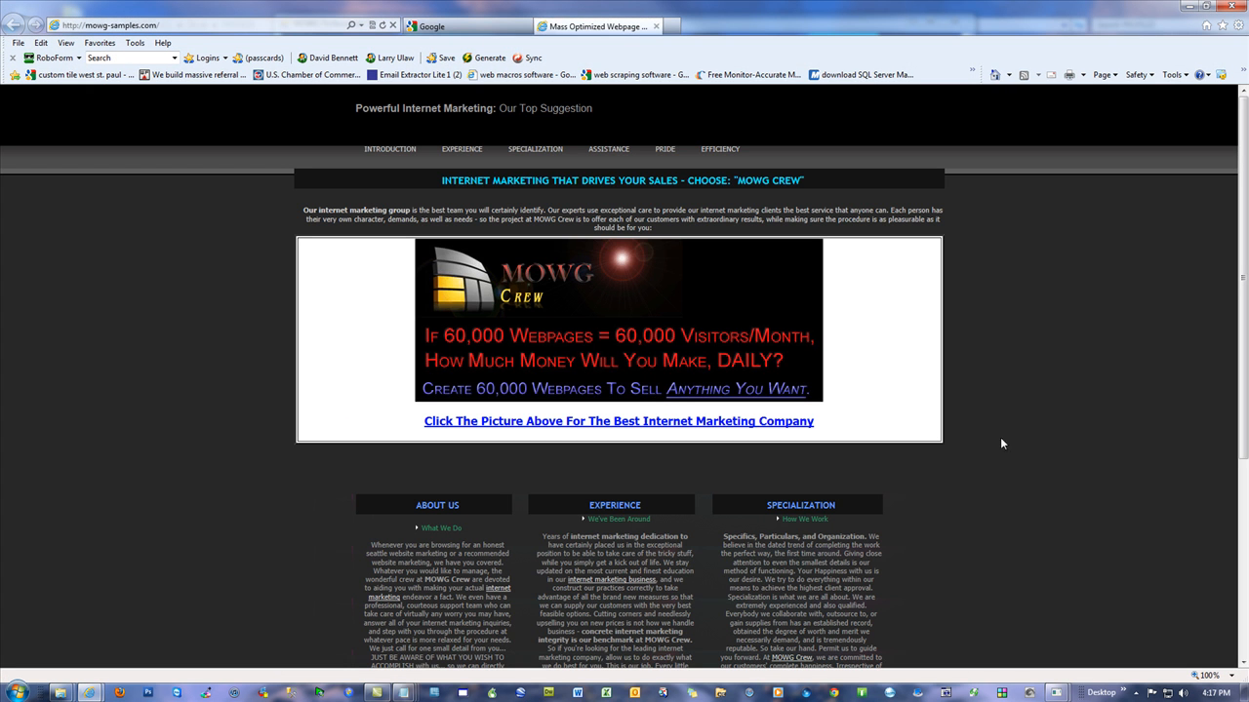
scroll(993, 429, down, 3)
scroll(963, 372, up, 3)
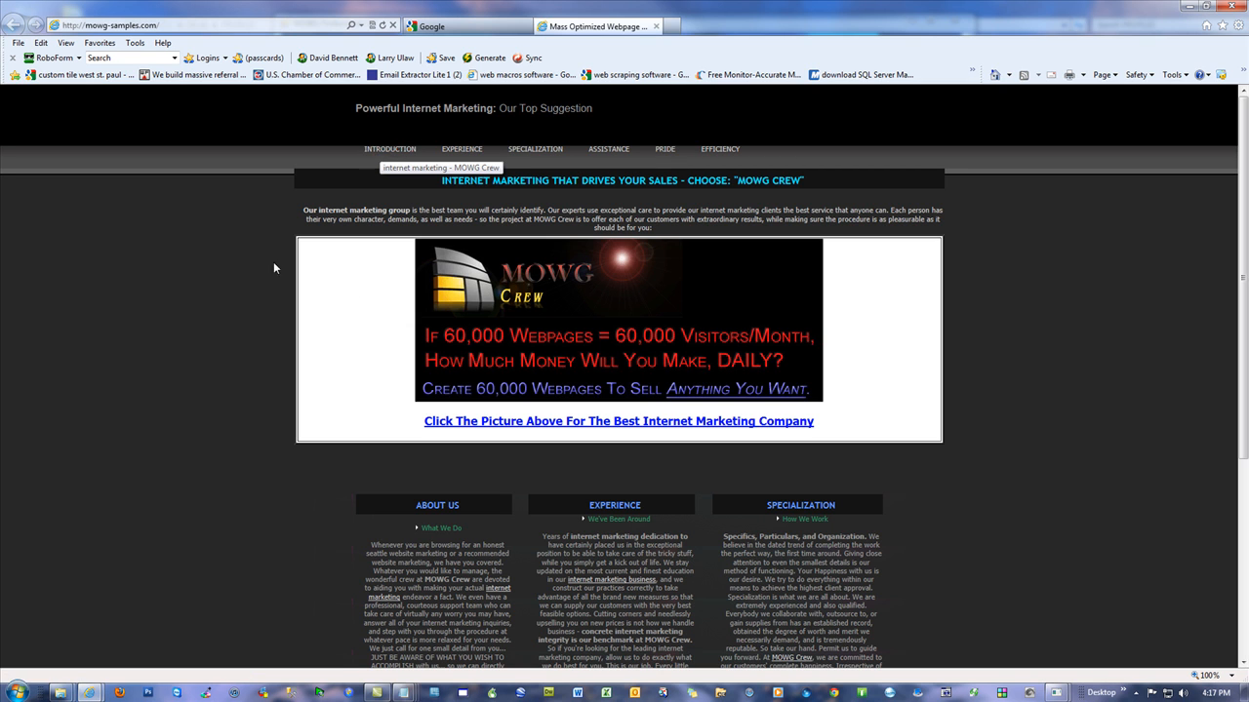
click(385, 154)
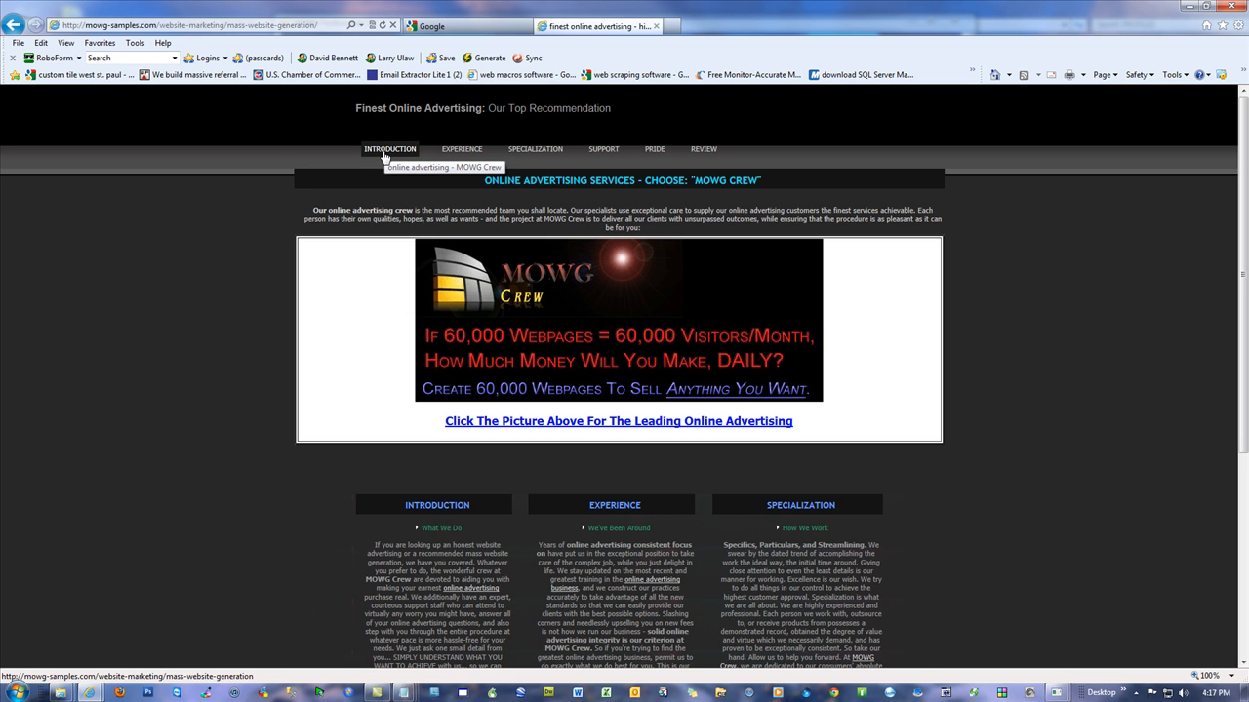
click(386, 154)
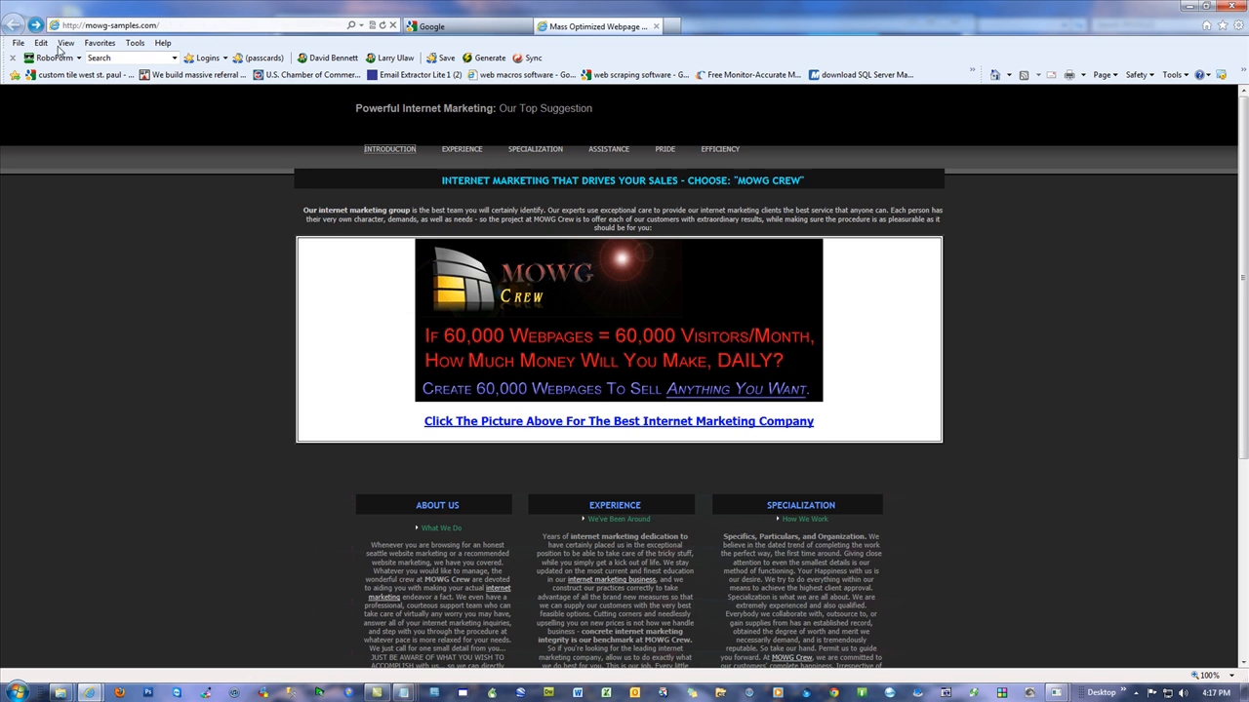
click(386, 154)
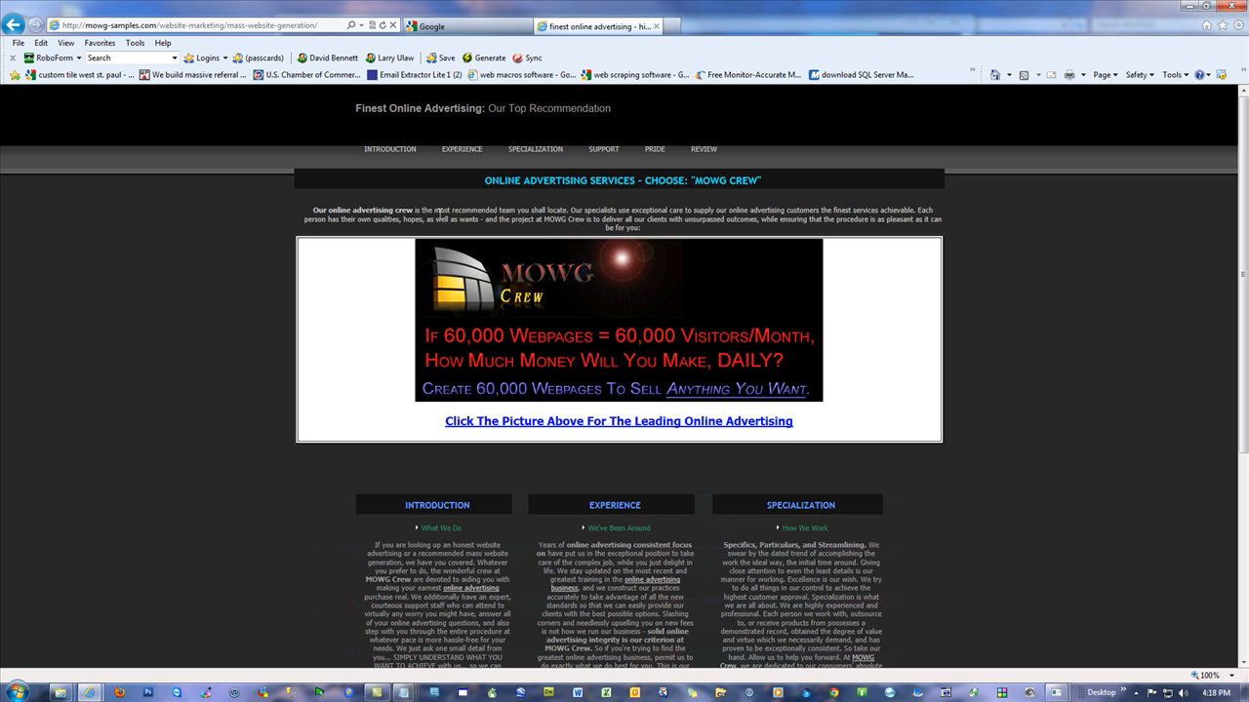
Highlight the phrase "Our online advertising crew" on the mass-website-generation page, and examine the keyword text in the sections below
drag(416, 213, 310, 209)
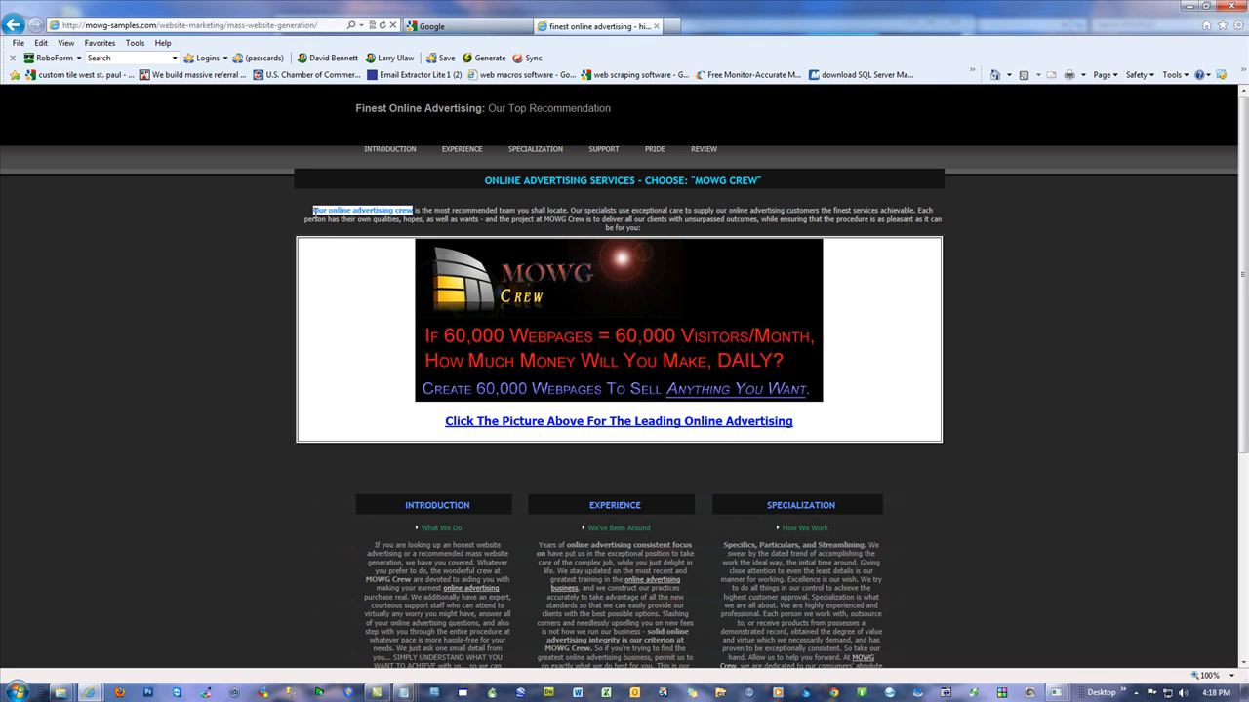
click(224, 382)
scroll(1054, 499, down, 3)
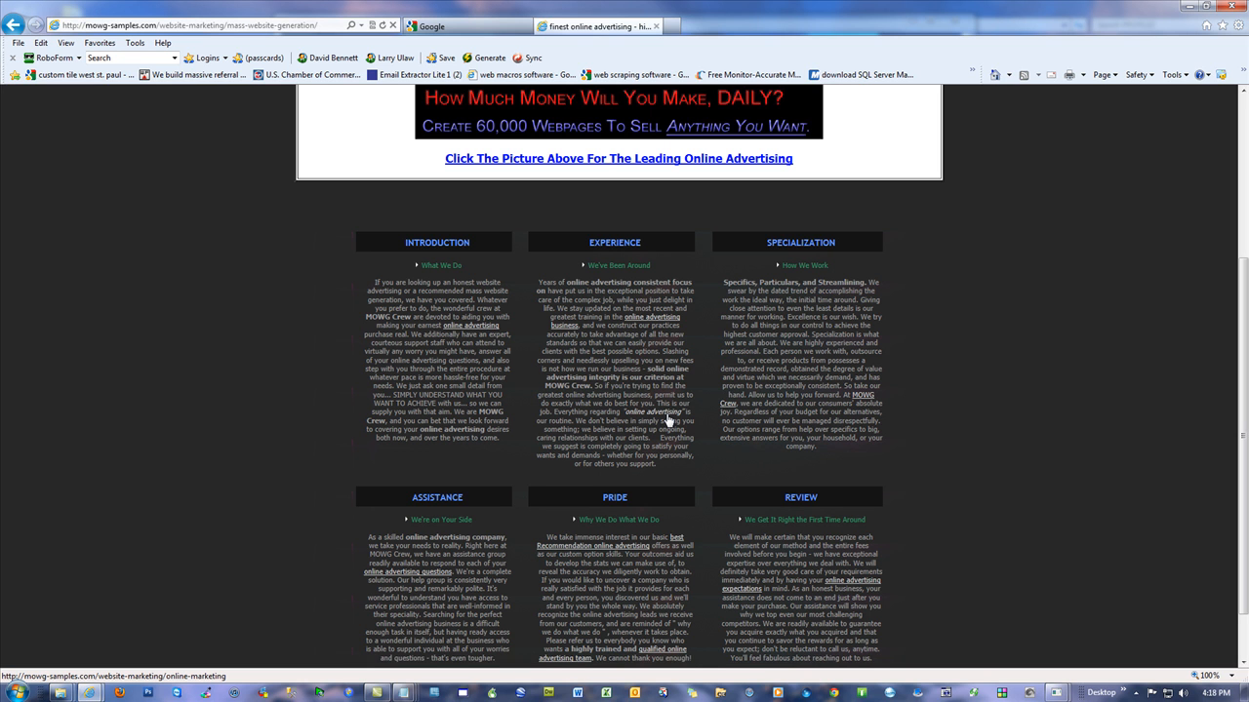
View the source of the mass-website-generation page and highlight "online advertising service" in the description meta tag
right_click(94, 166)
click(166, 394)
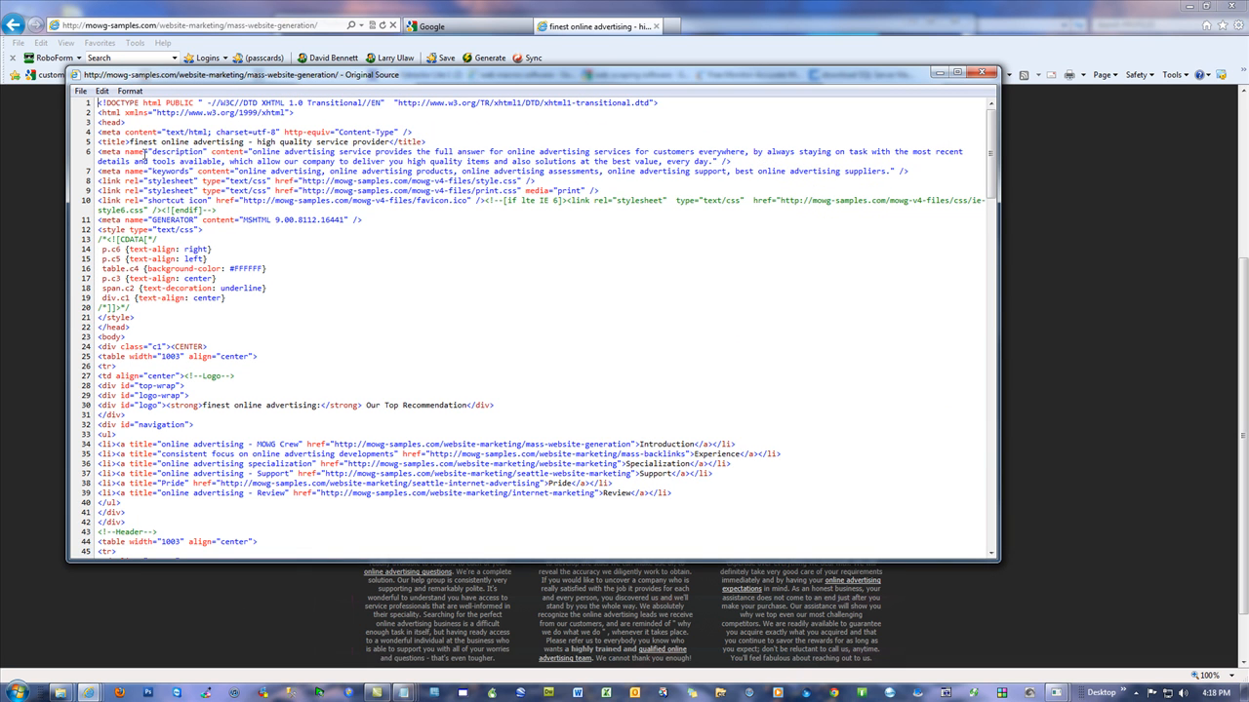
drag(252, 151, 374, 153)
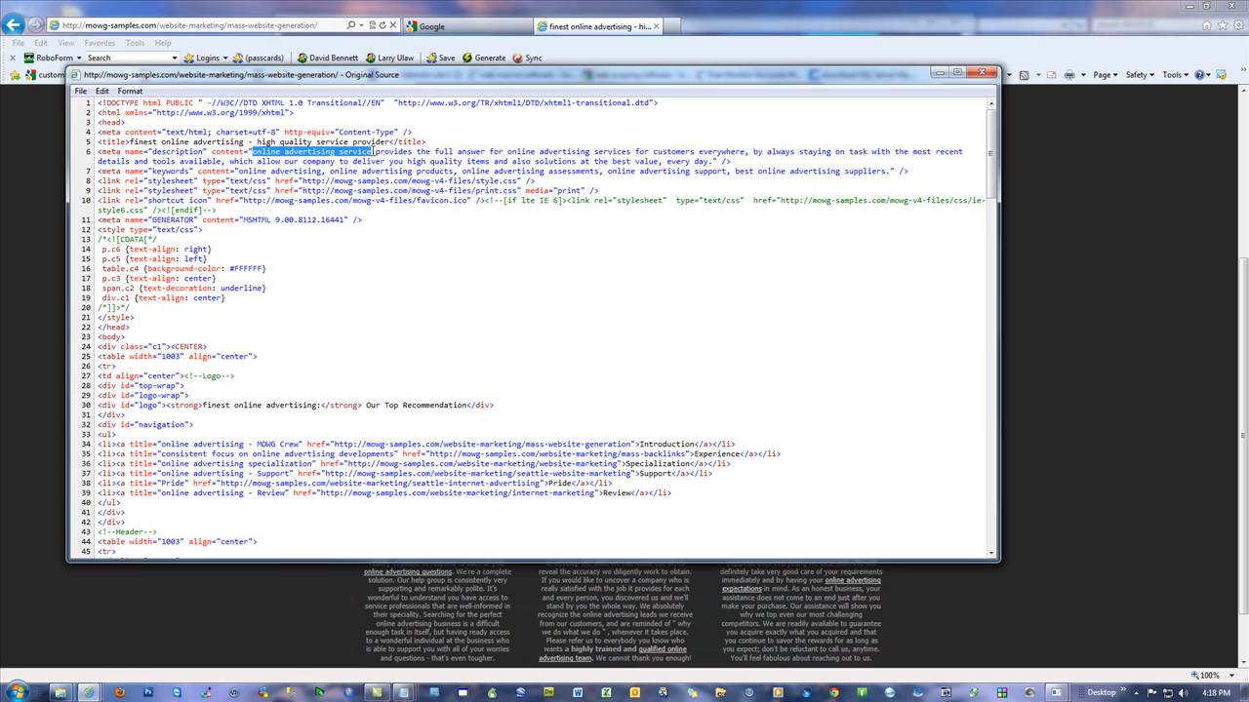
click(423, 285)
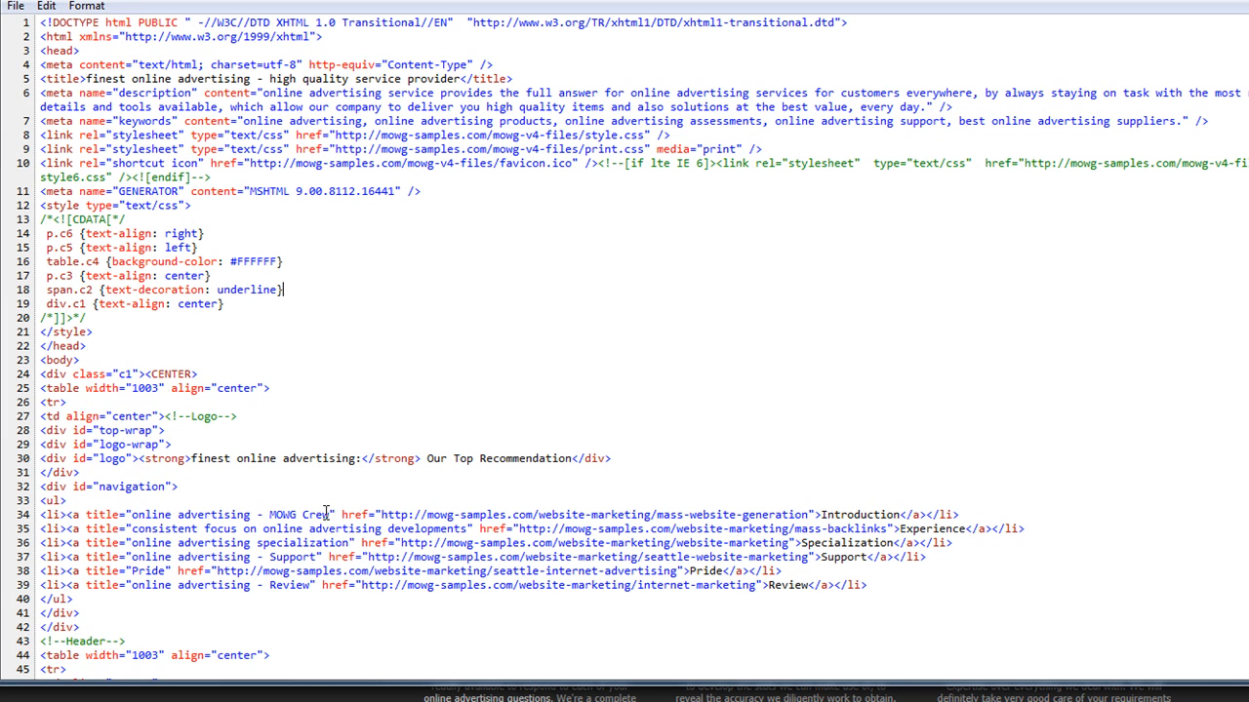
Highlight the Introduction and Experience link titles in the navigation code, and examine the header and body source below
drag(326, 514, 40, 514)
drag(461, 529, 143, 529)
click(830, 389)
scroll(875, 380, down, 11)
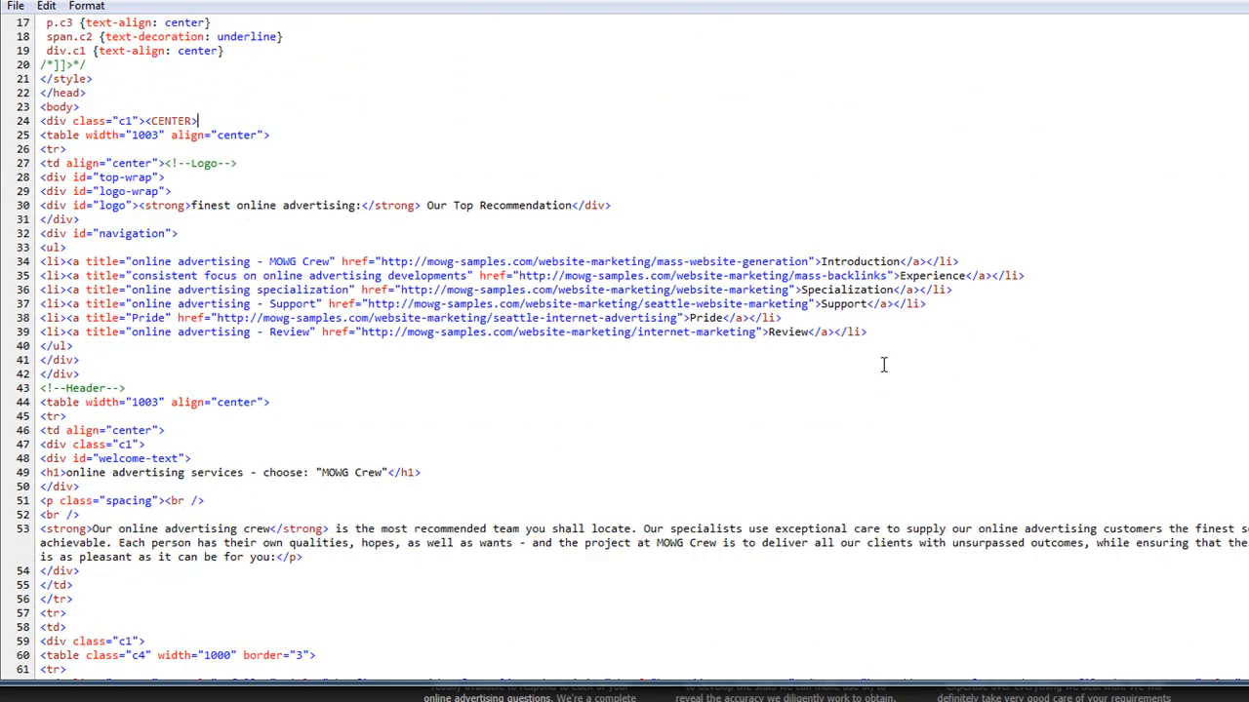
scroll(875, 379, down, 4)
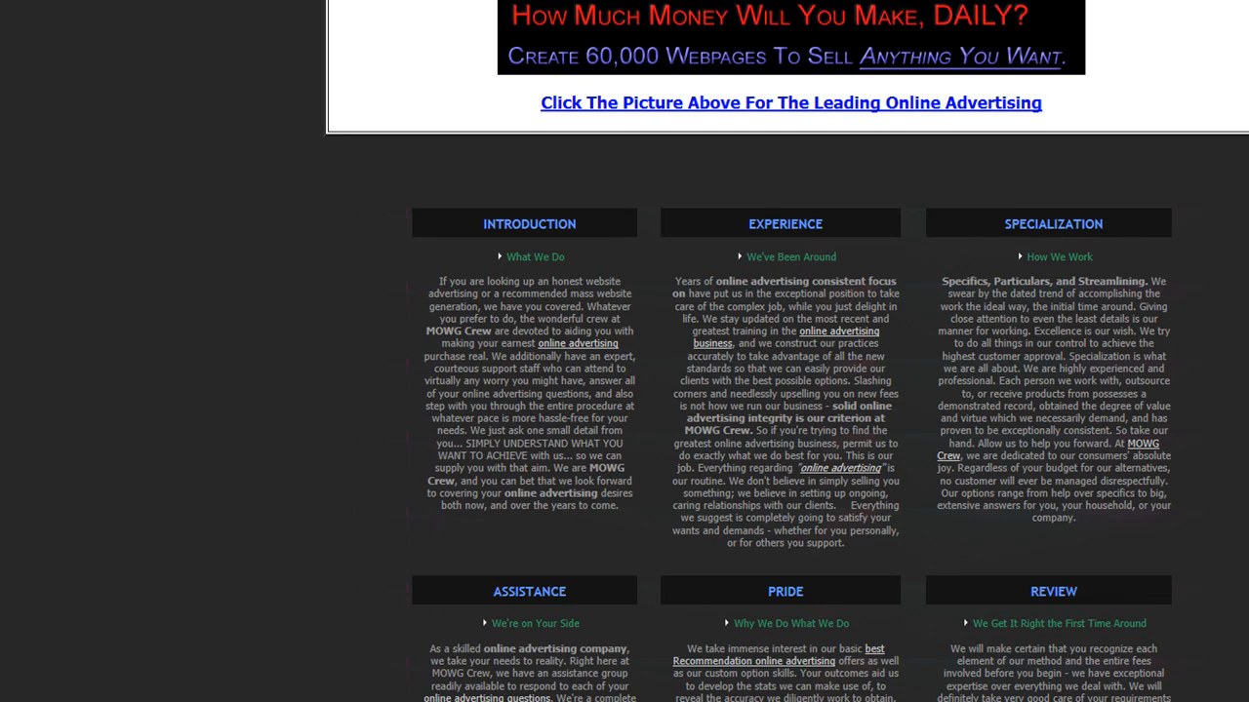
scroll(786, 351, up, 4)
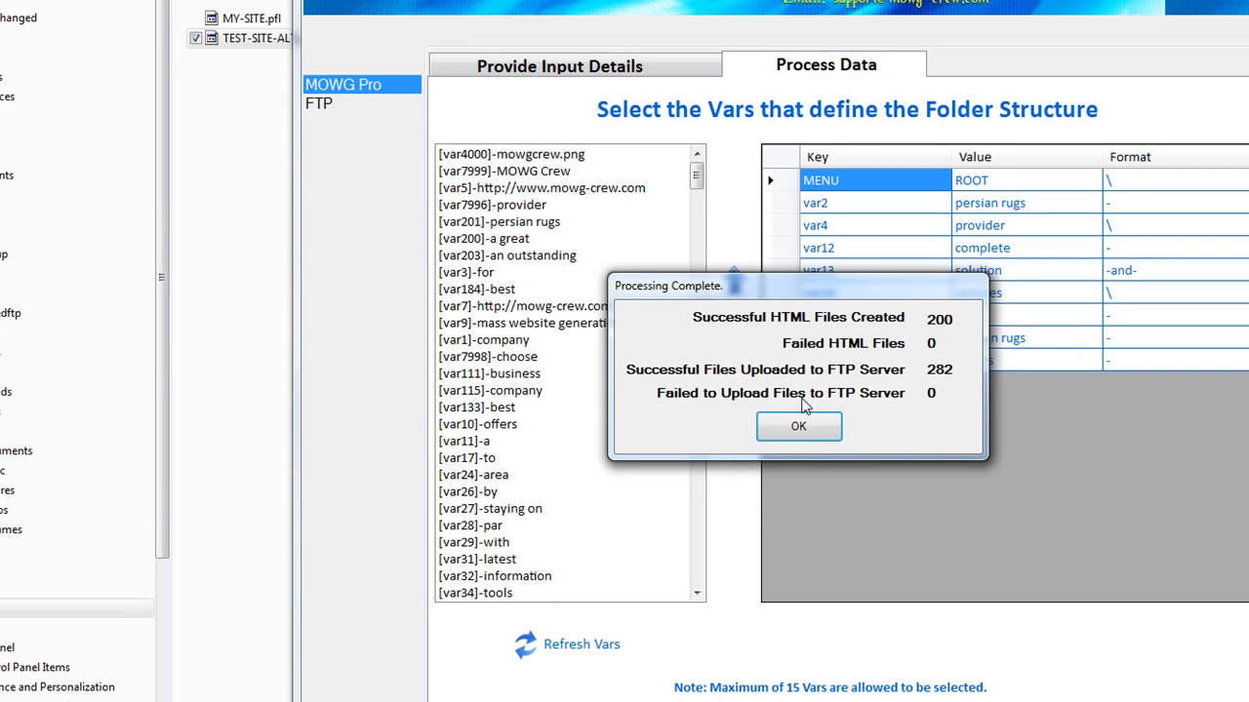
Dismiss the processing summary and exit MOWG Pro, and open vars.csv from the V4-alt folder
click(798, 426)
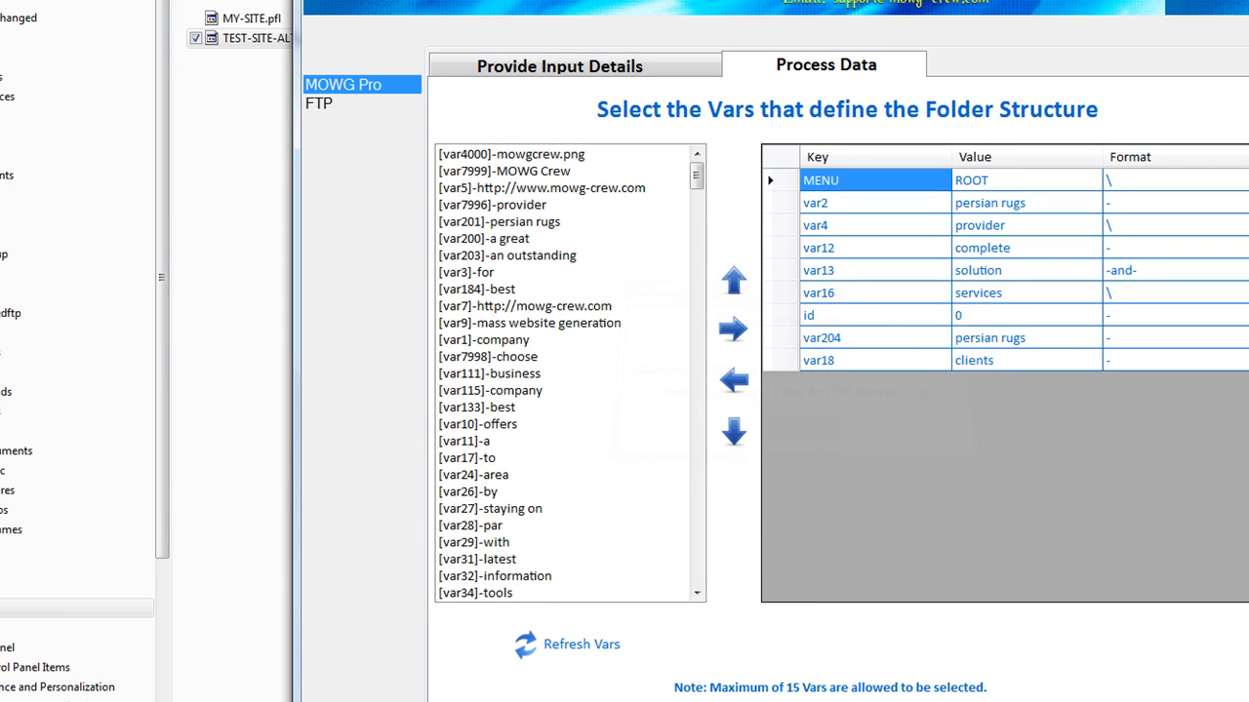
key(alt+F4)
click(770, 441)
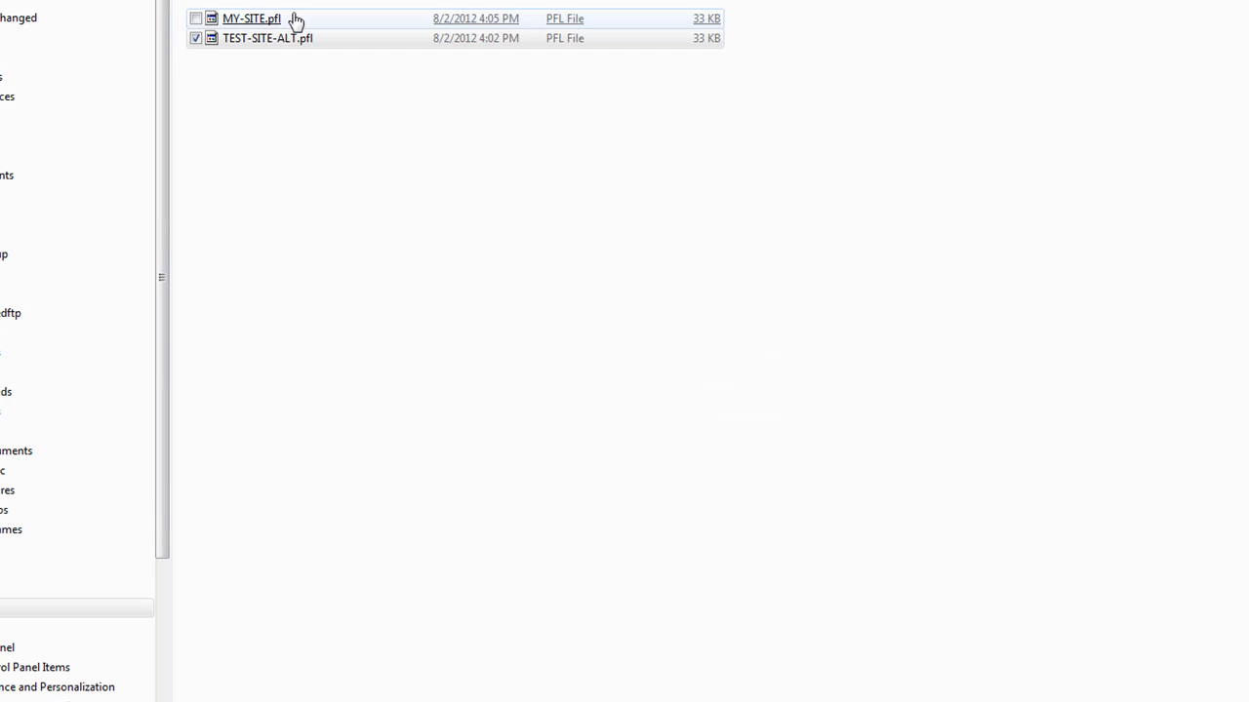
key(BackSpace)
double_click(231, 238)
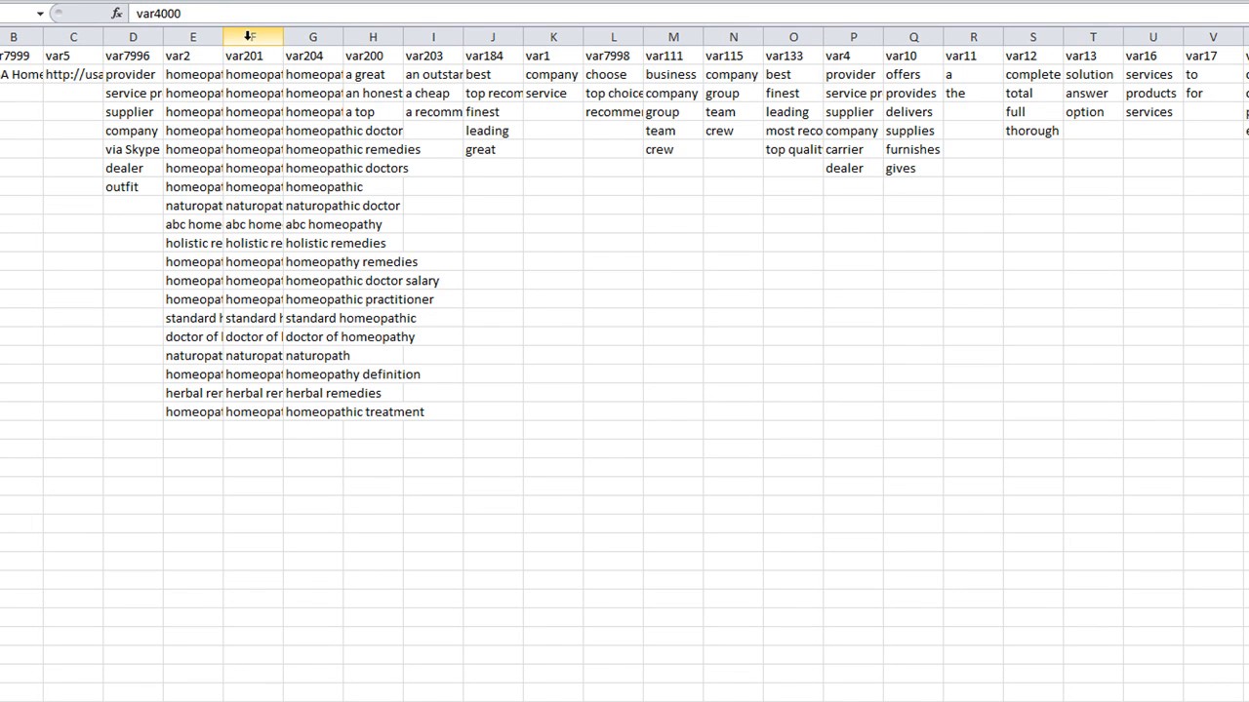
Insert an empty column before var201 in vars.csv and give it the header var5678
click(248, 34)
right_click(257, 221)
click(326, 353)
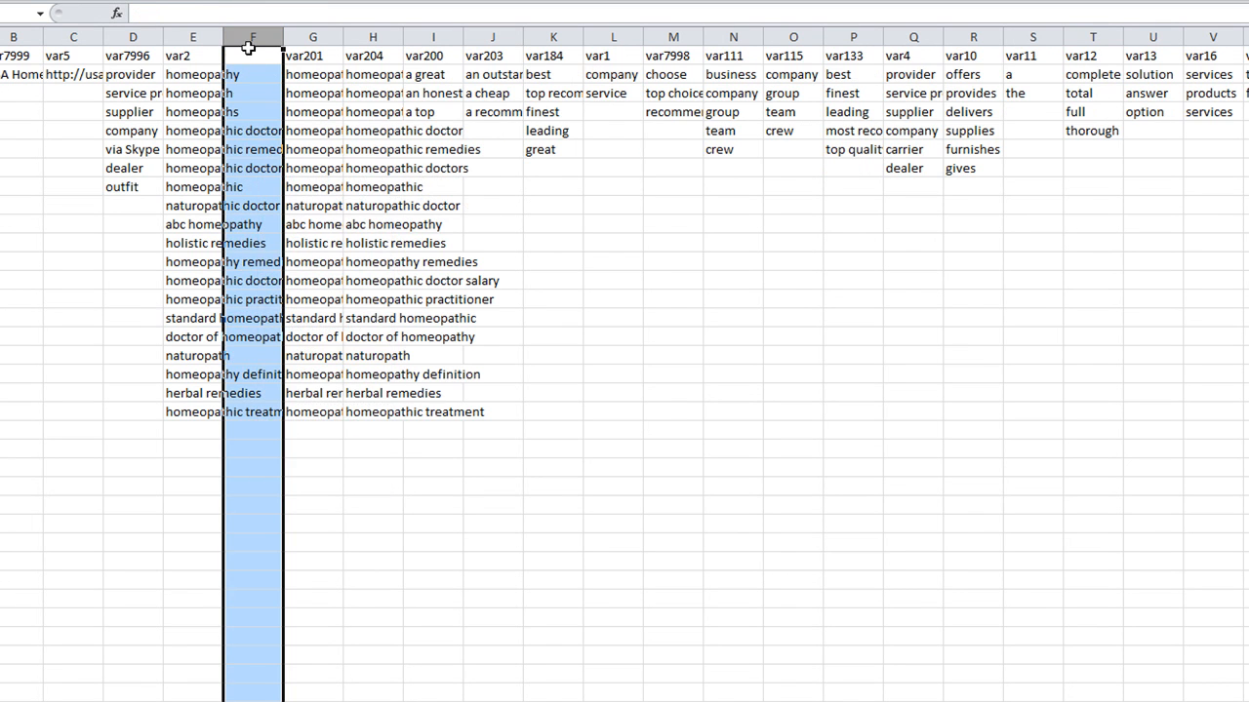
click(250, 51)
text(var5678)
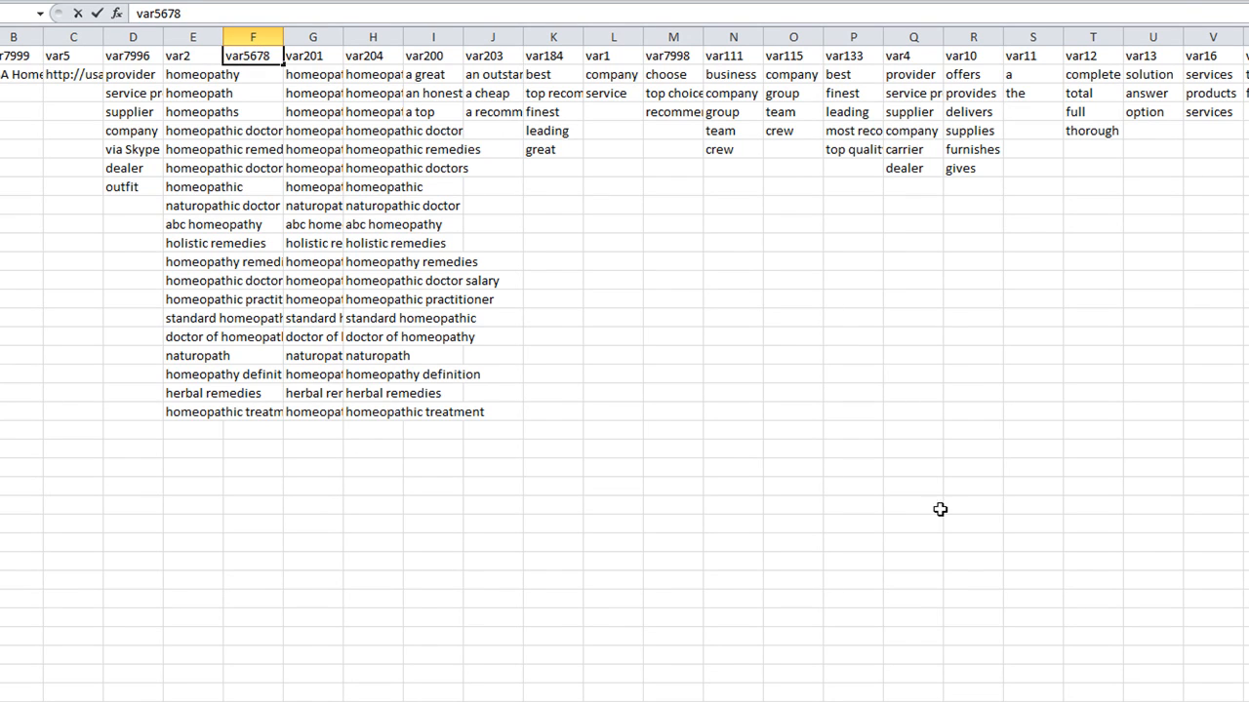
click(54, 230)
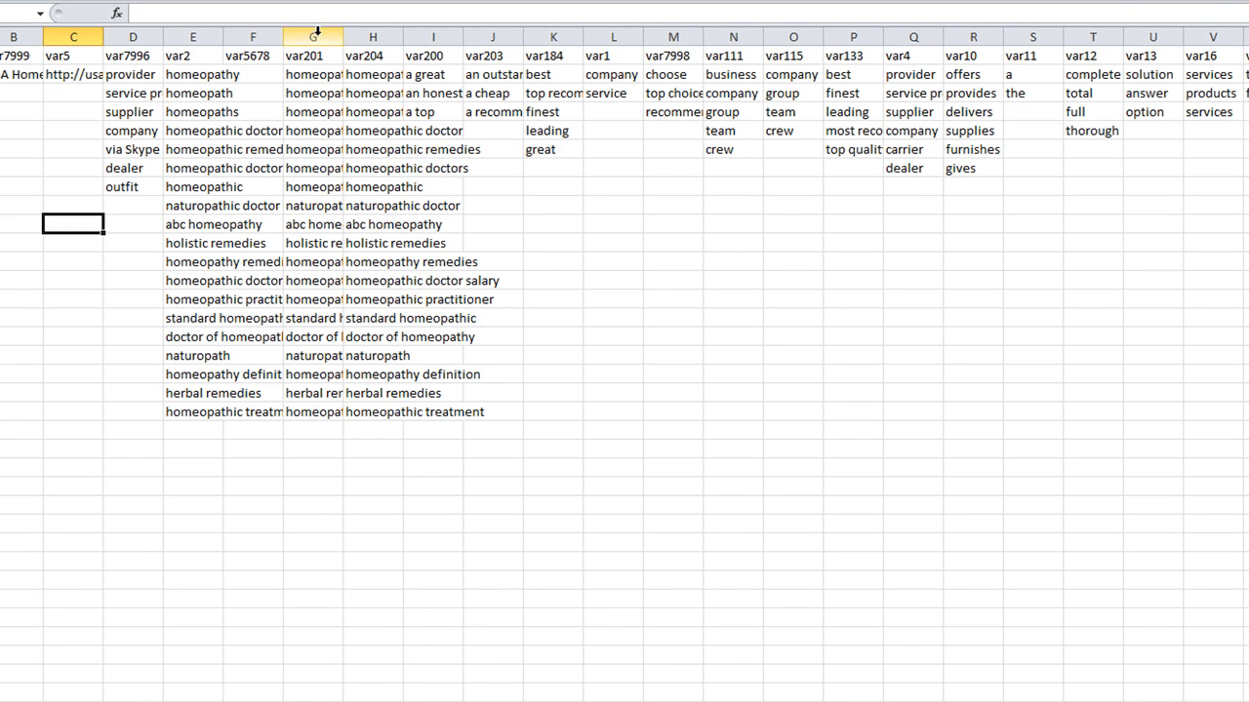
Fit the var2 and var5678 columns to their contents, and point out the empty cells under var5678
double_click(227, 36)
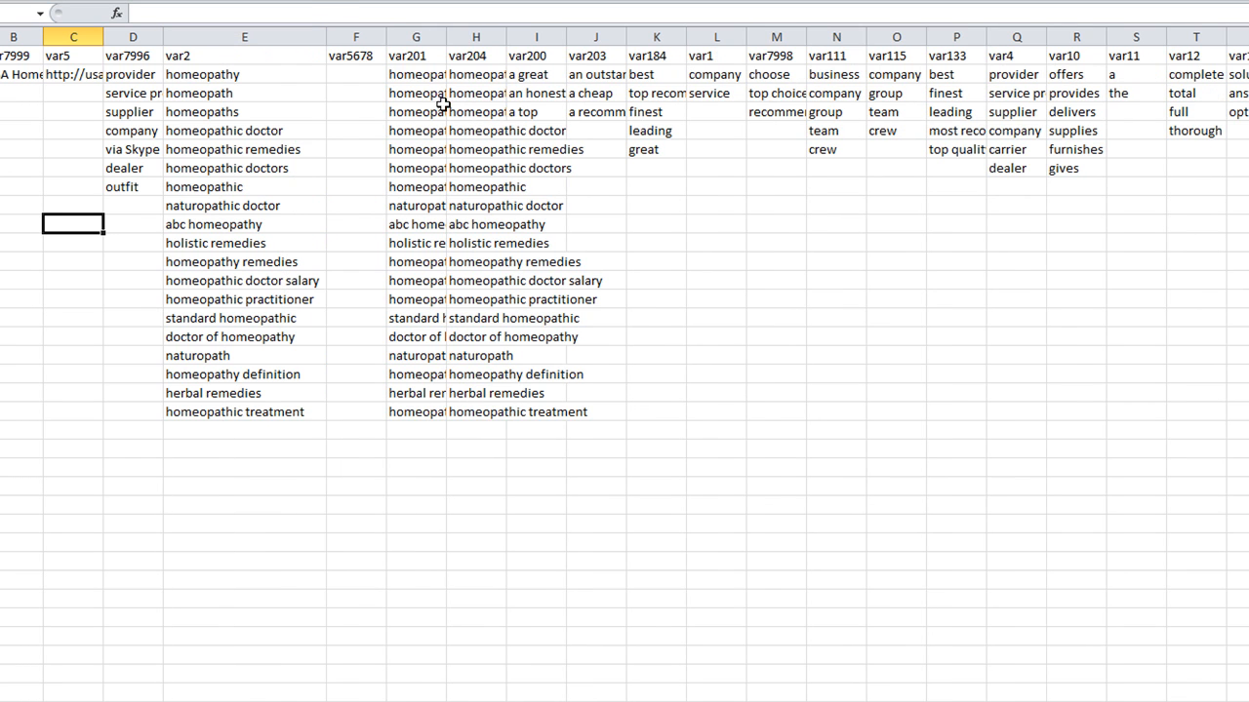
double_click(387, 36)
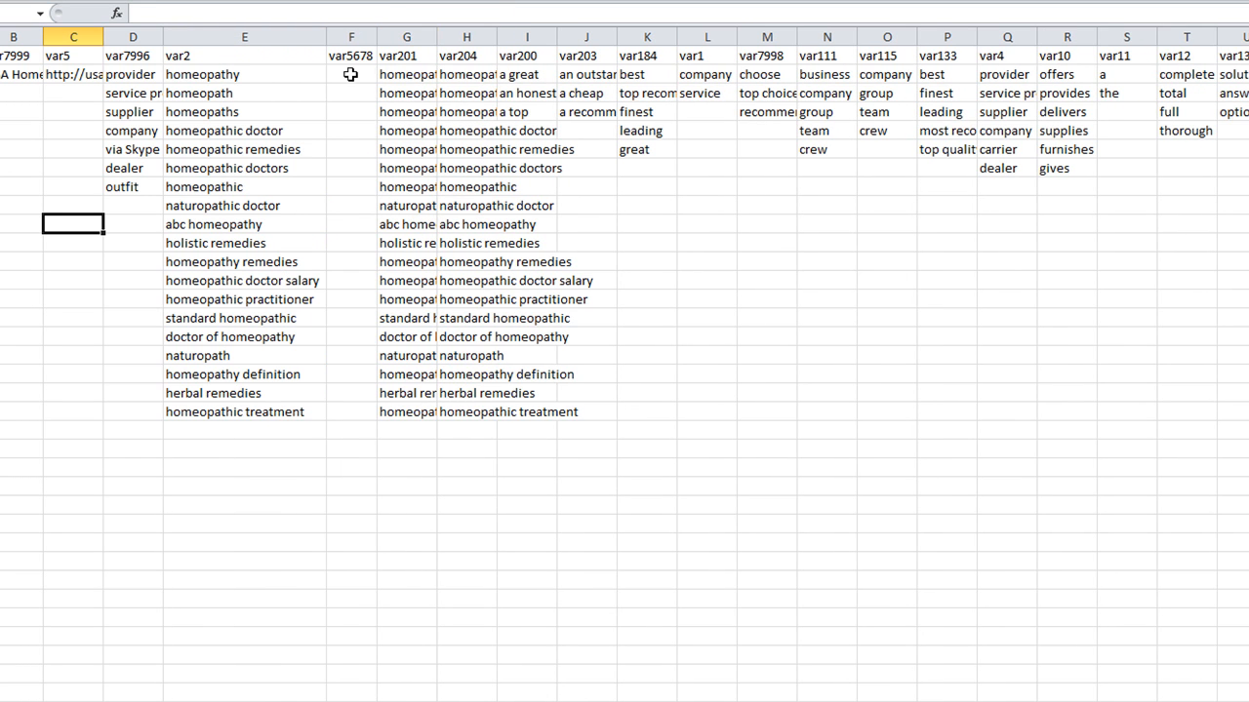
click(361, 72)
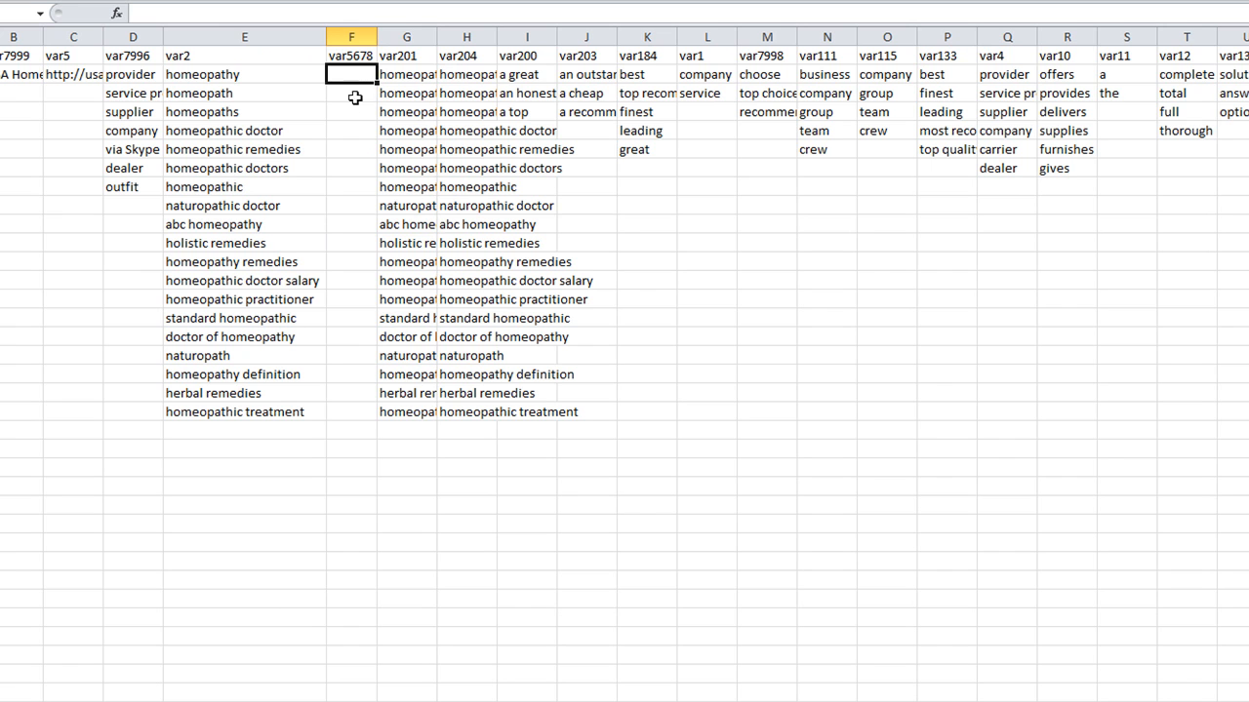
click(353, 93)
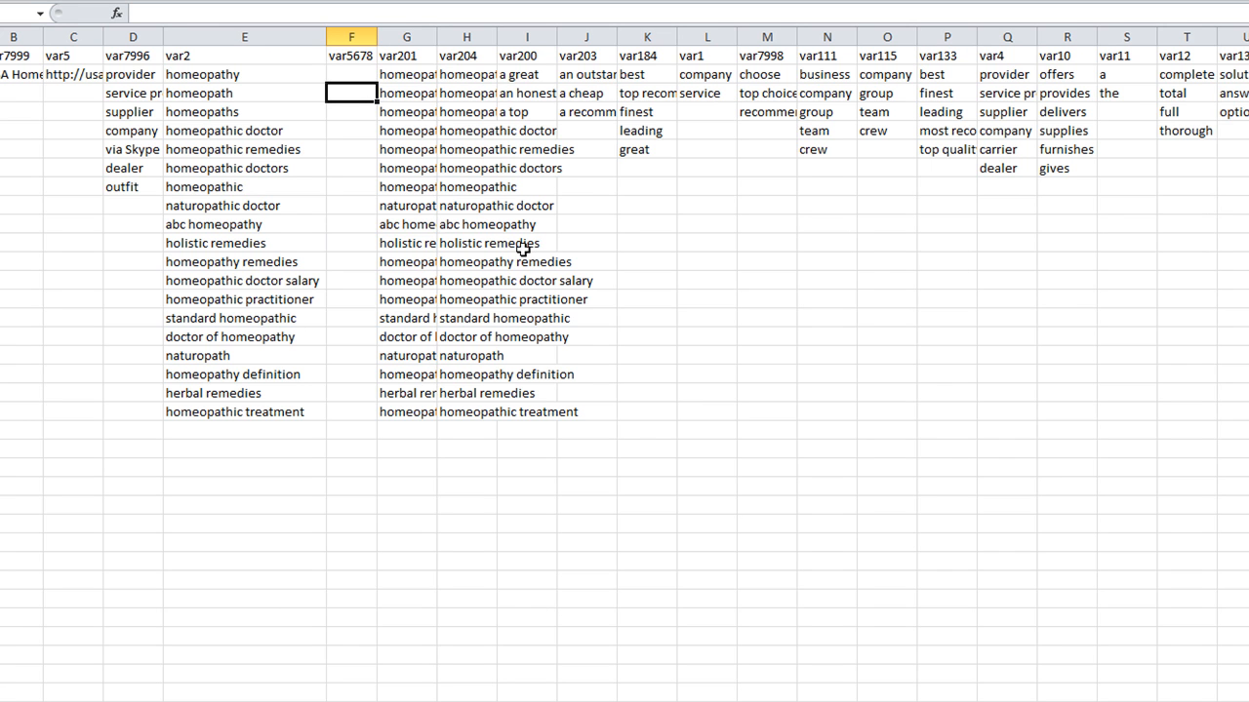
Delete the var5678 column from the sheet
click(349, 36)
right_click(345, 168)
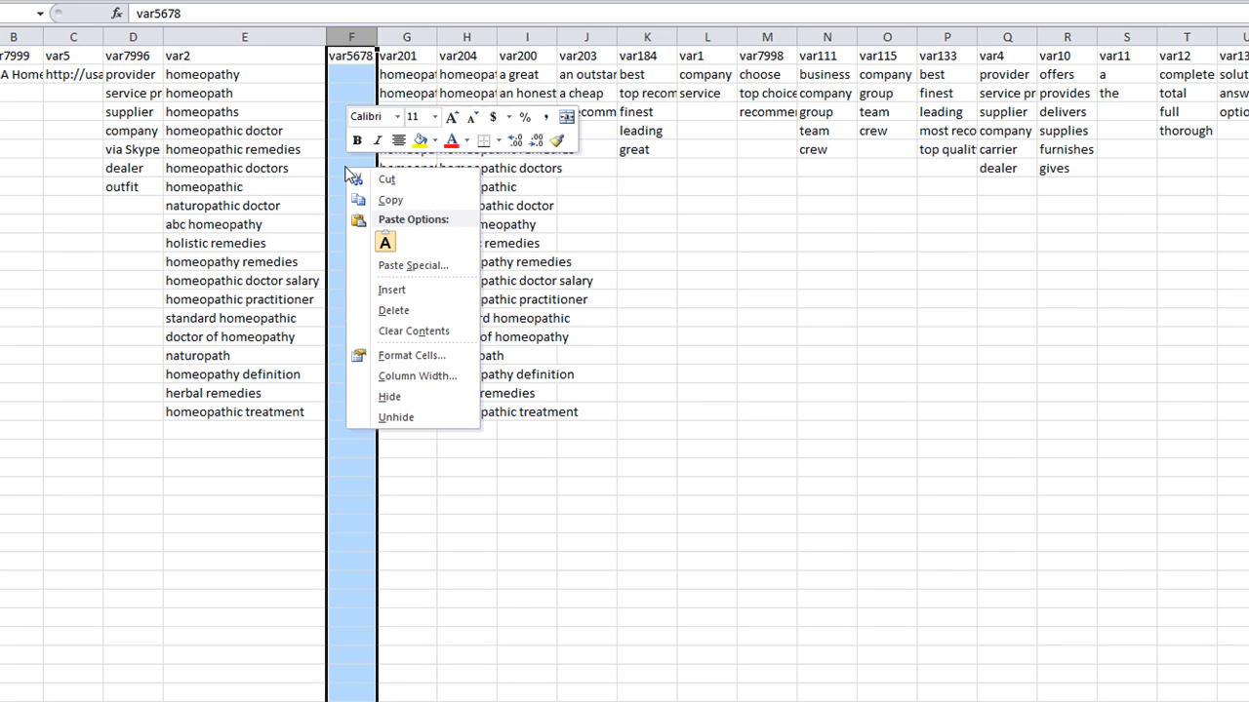
click(421, 310)
click(226, 148)
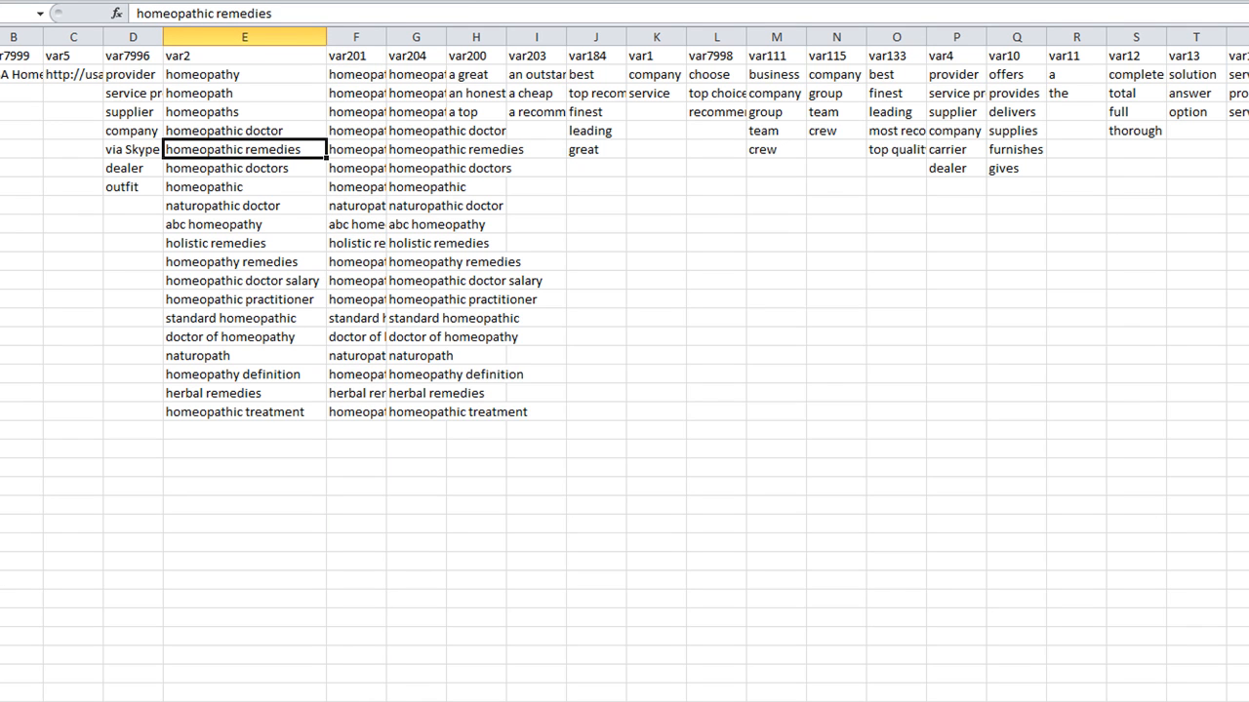
Save vars.csv and close the spreadsheet
key(ctrl+s)
click(719, 438)
key(alt+F4)
click(809, 397)
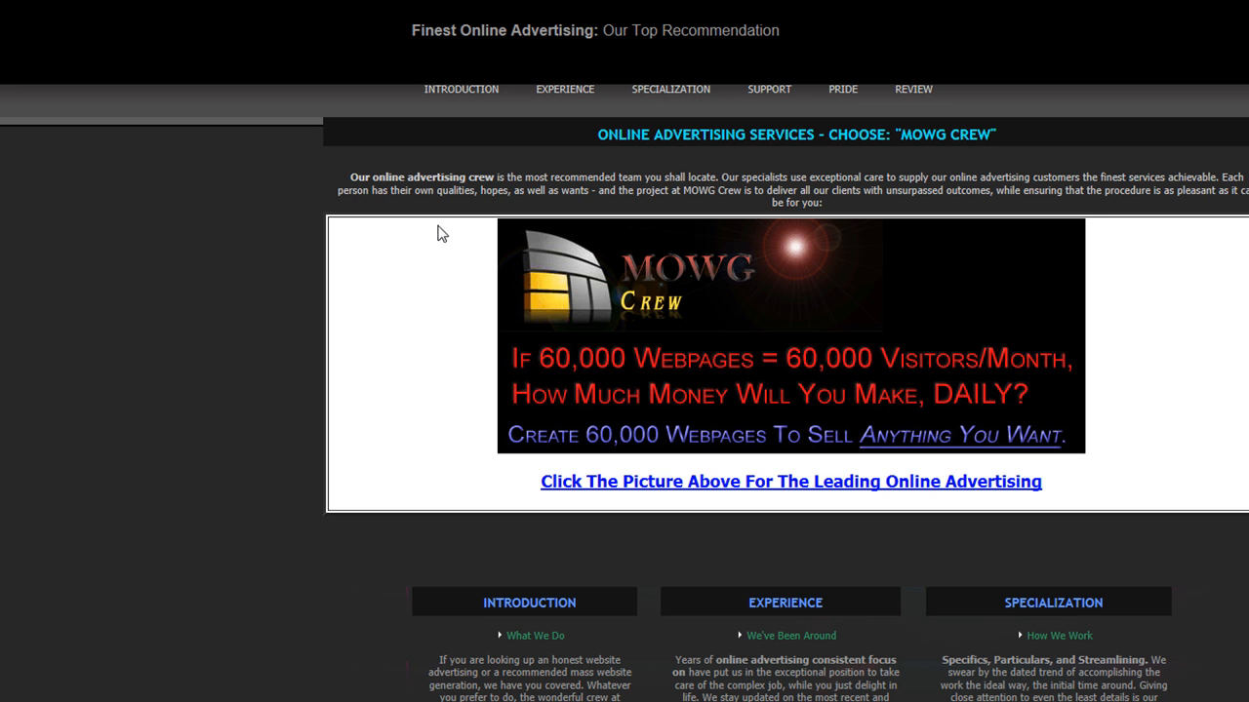
View the source of the mass-website-generation page again and select the StatCounter code block at its end
right_click(140, 182)
click(203, 509)
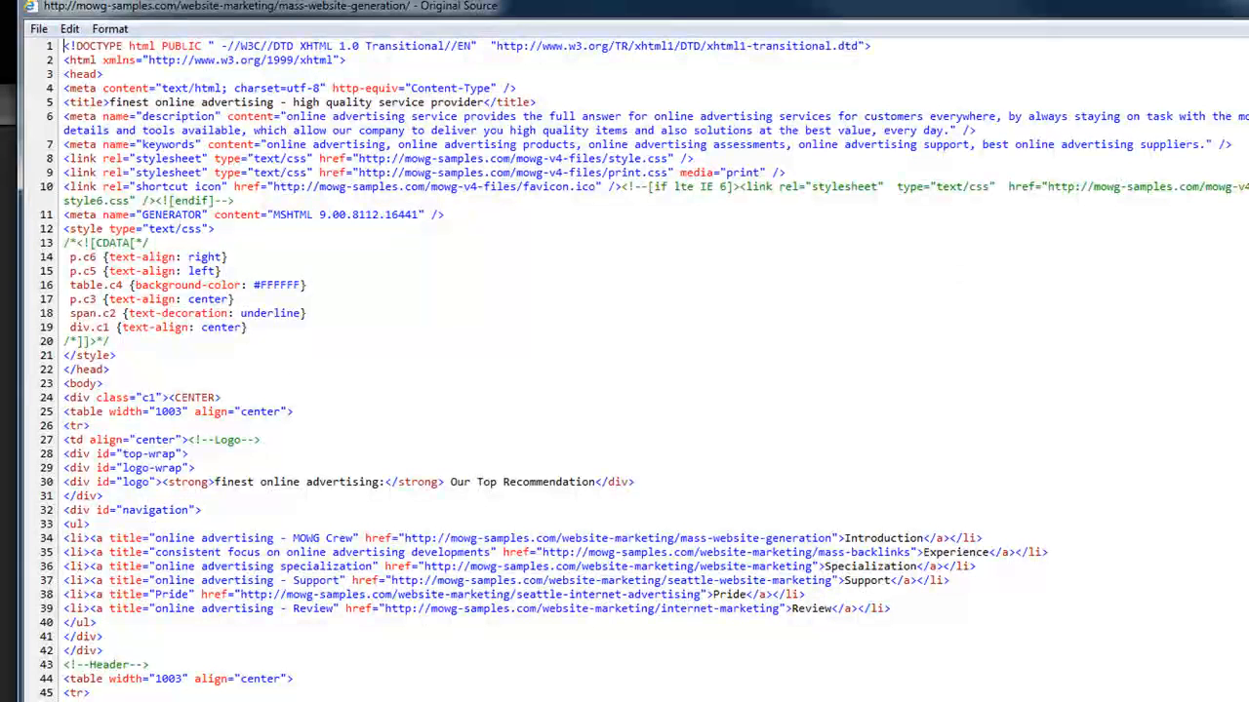
scroll(654, 371, down, 20)
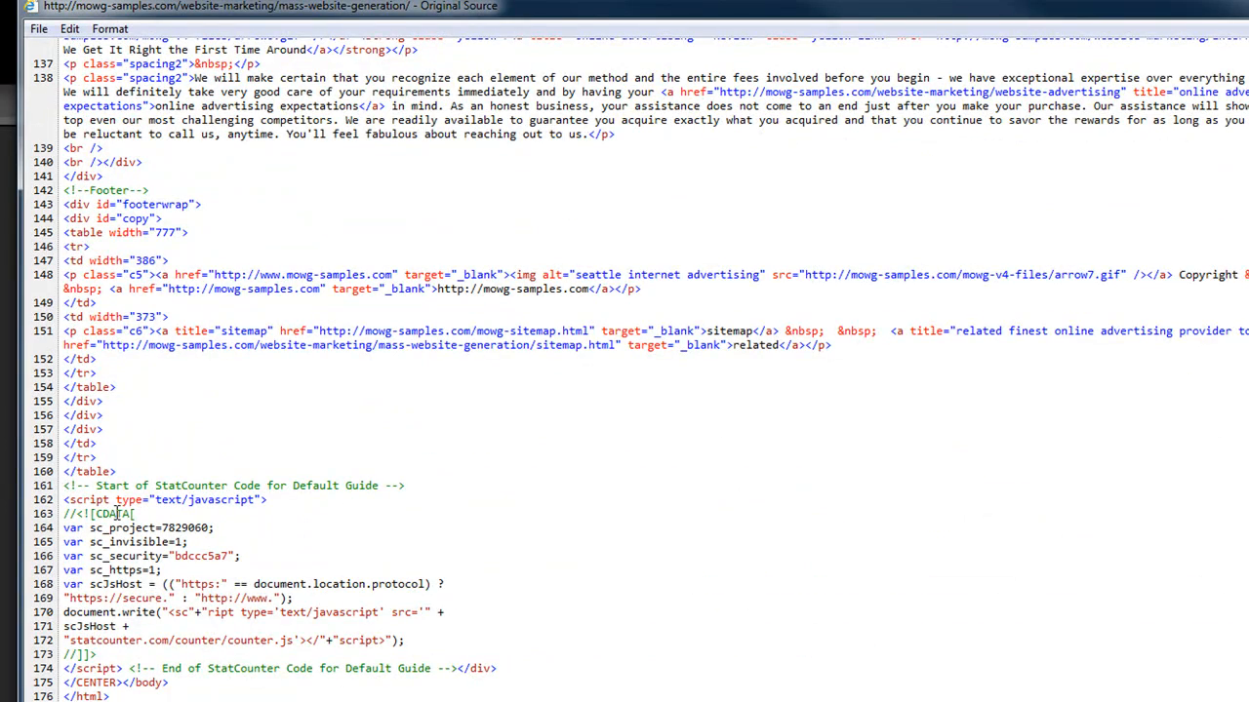
drag(455, 668, 61, 485)
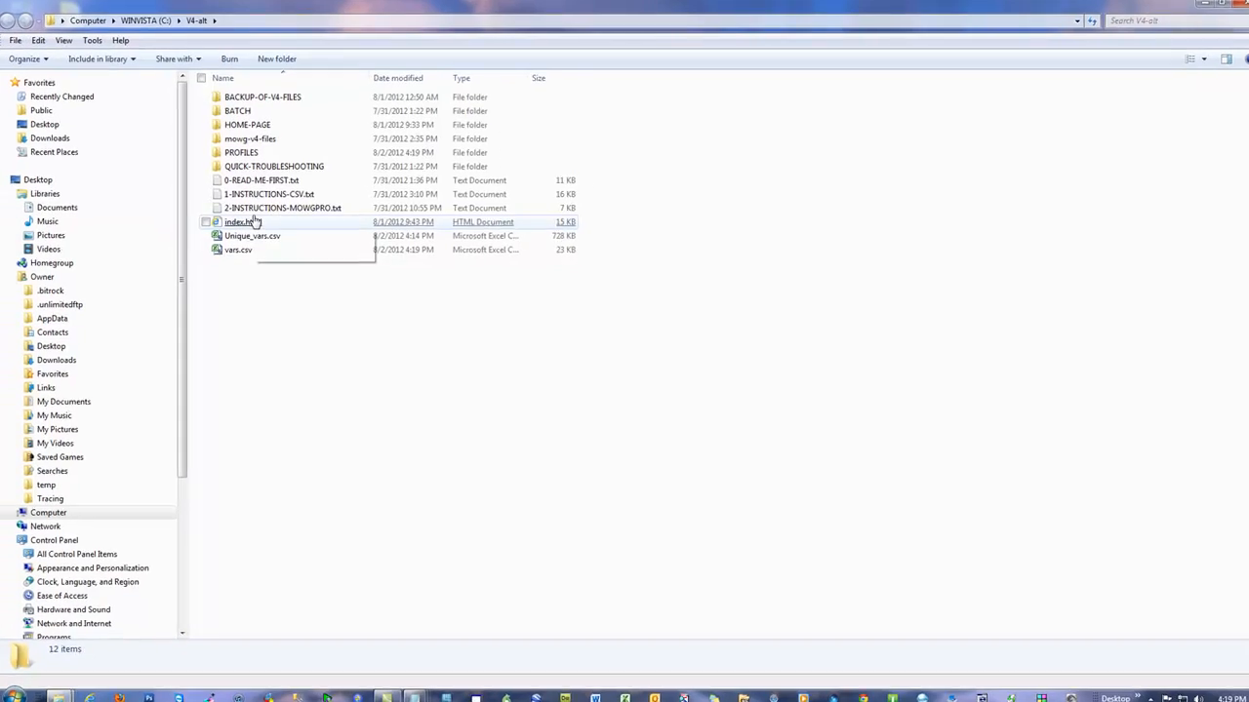
Open the index.html template from the V4-alt folder in a maximized Notepad window and select its StatCounter code block
click(243, 225)
right_click(243, 225)
click(282, 250)
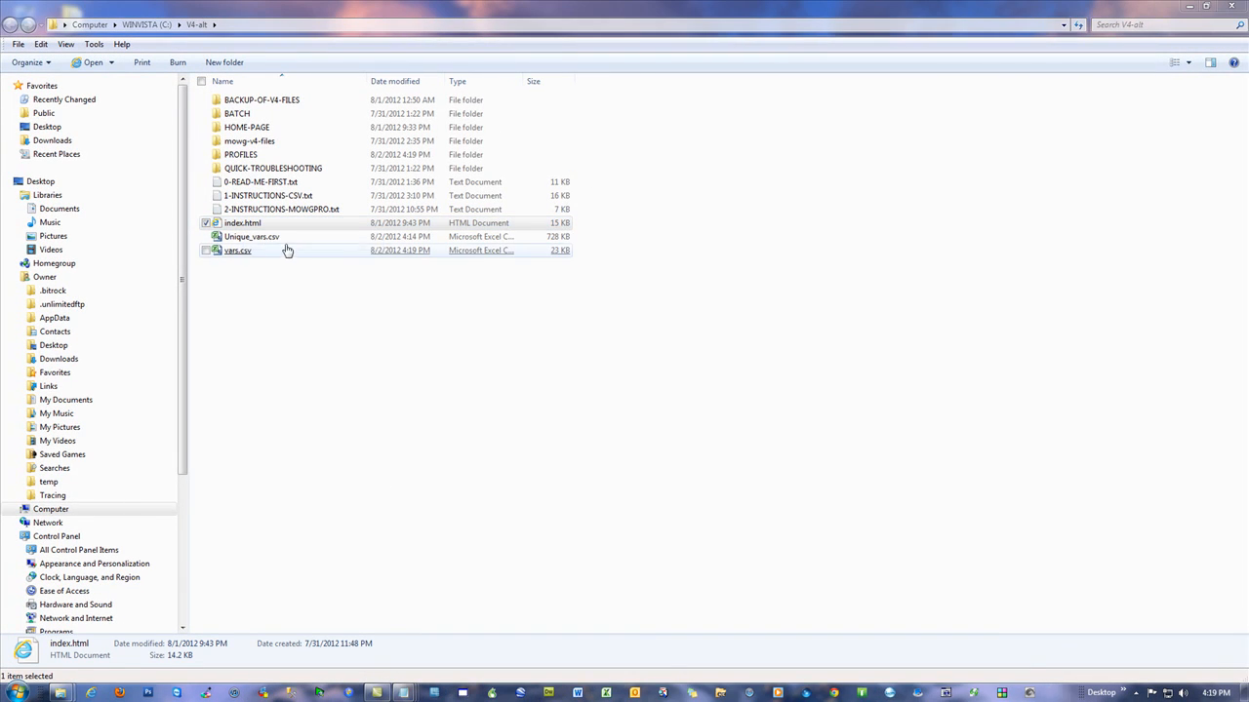
drag(1247, 52, 504, 44)
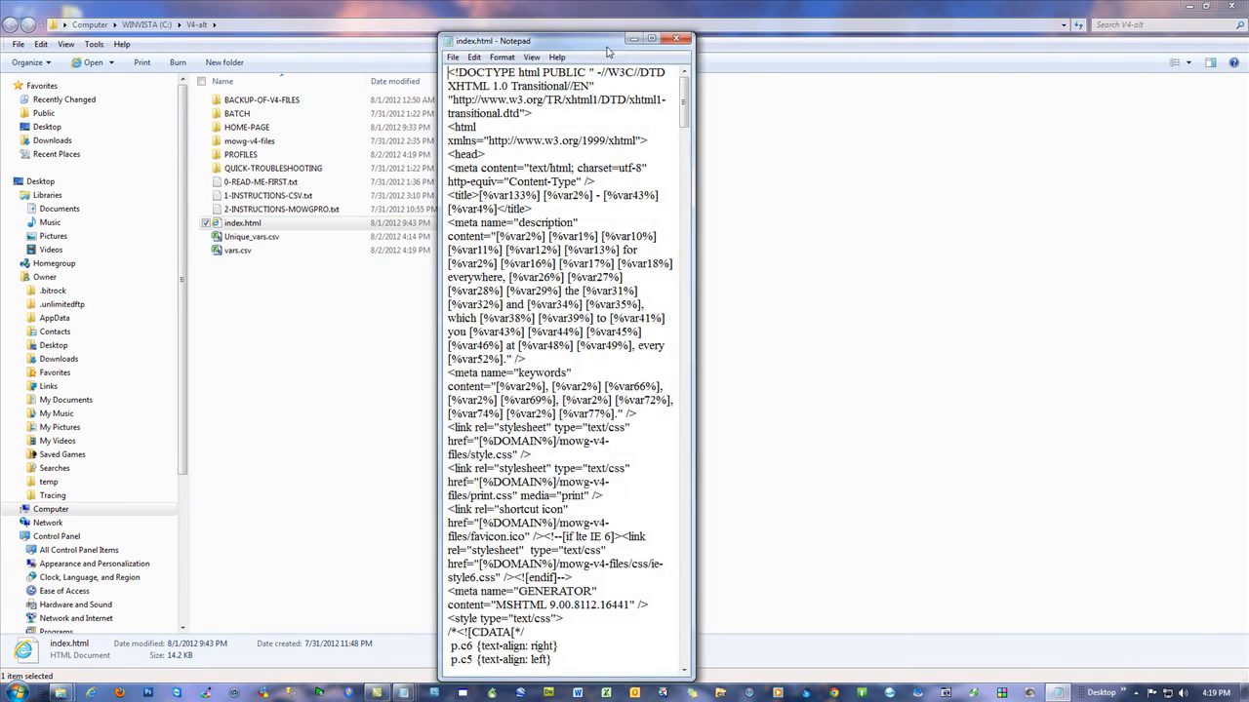
click(656, 42)
scroll(510, 388, down, 20)
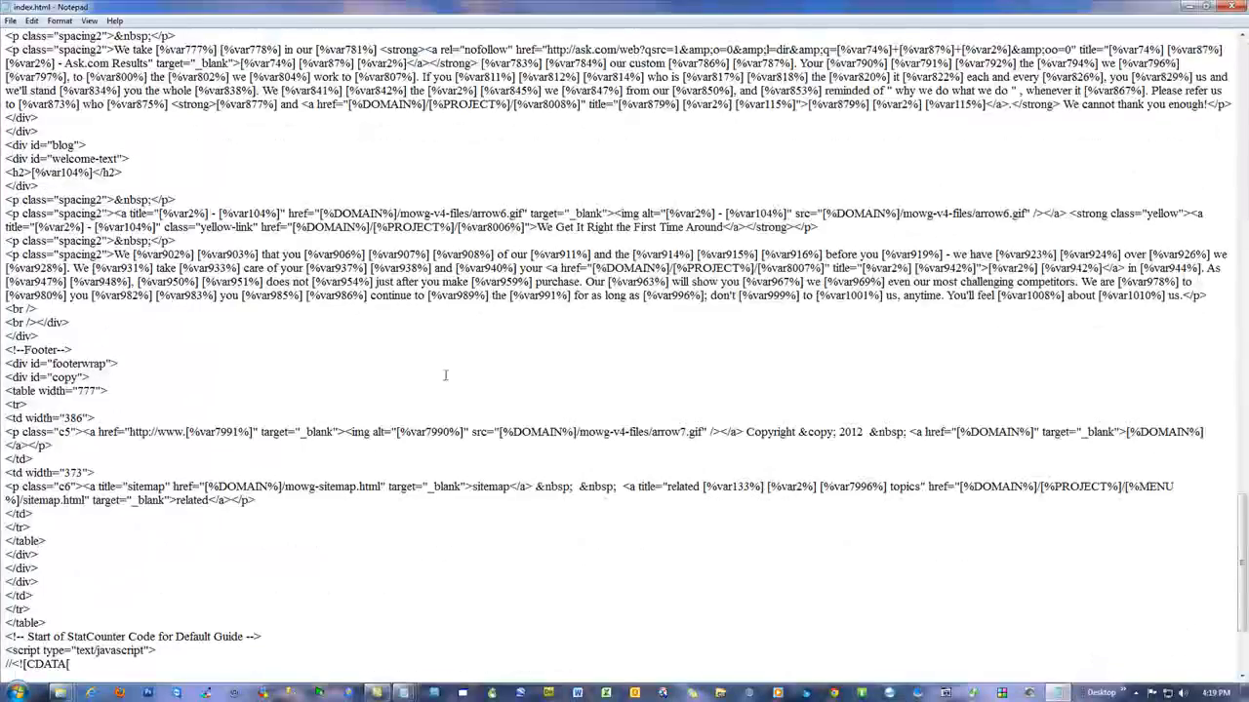
drag(6, 458, 306, 637)
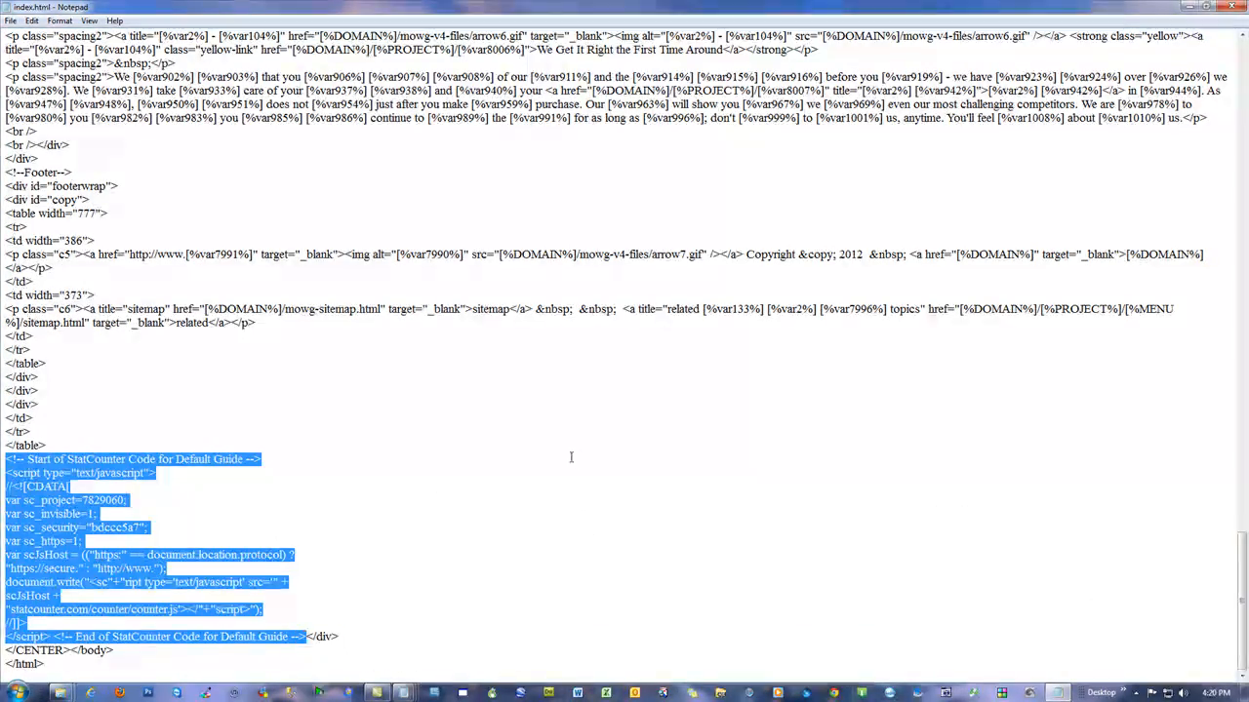
Examine the variable placeholders from the end of index.html up to its head section, and close the Notepad and V4-alt folder windows
drag(467, 187, 293, 63)
click(554, 397)
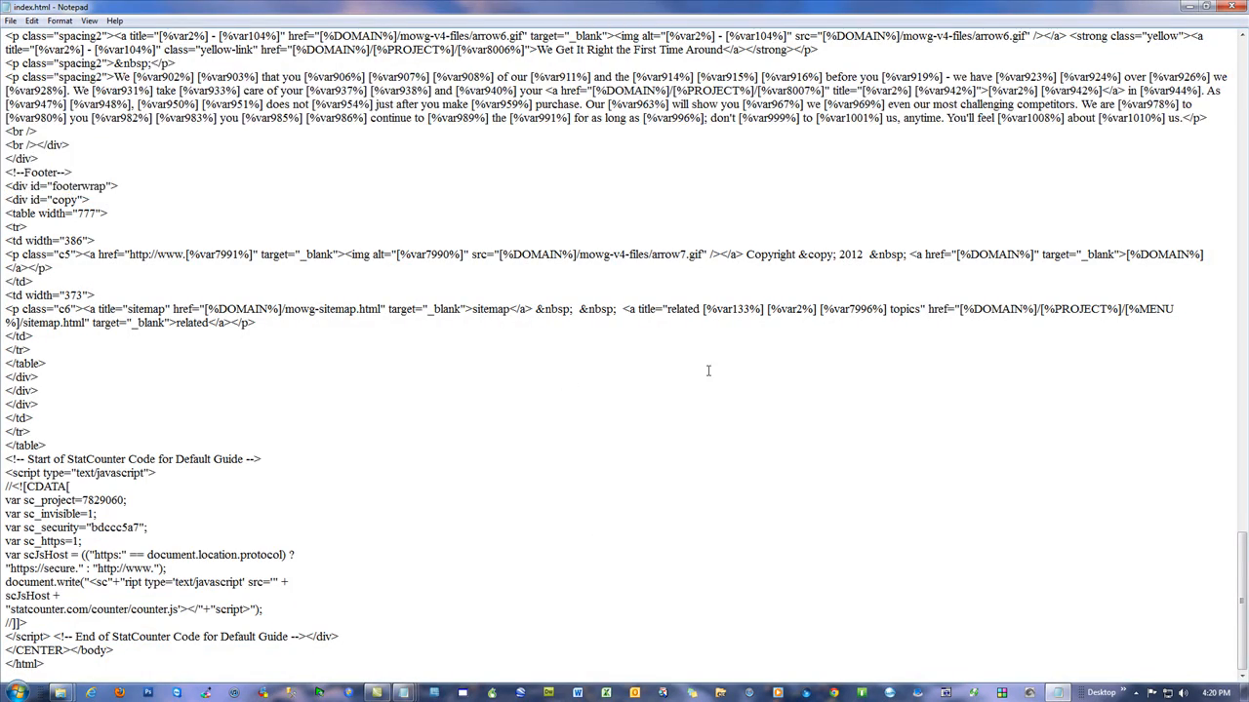
scroll(709, 371, up, 20)
scroll(715, 364, up, 13)
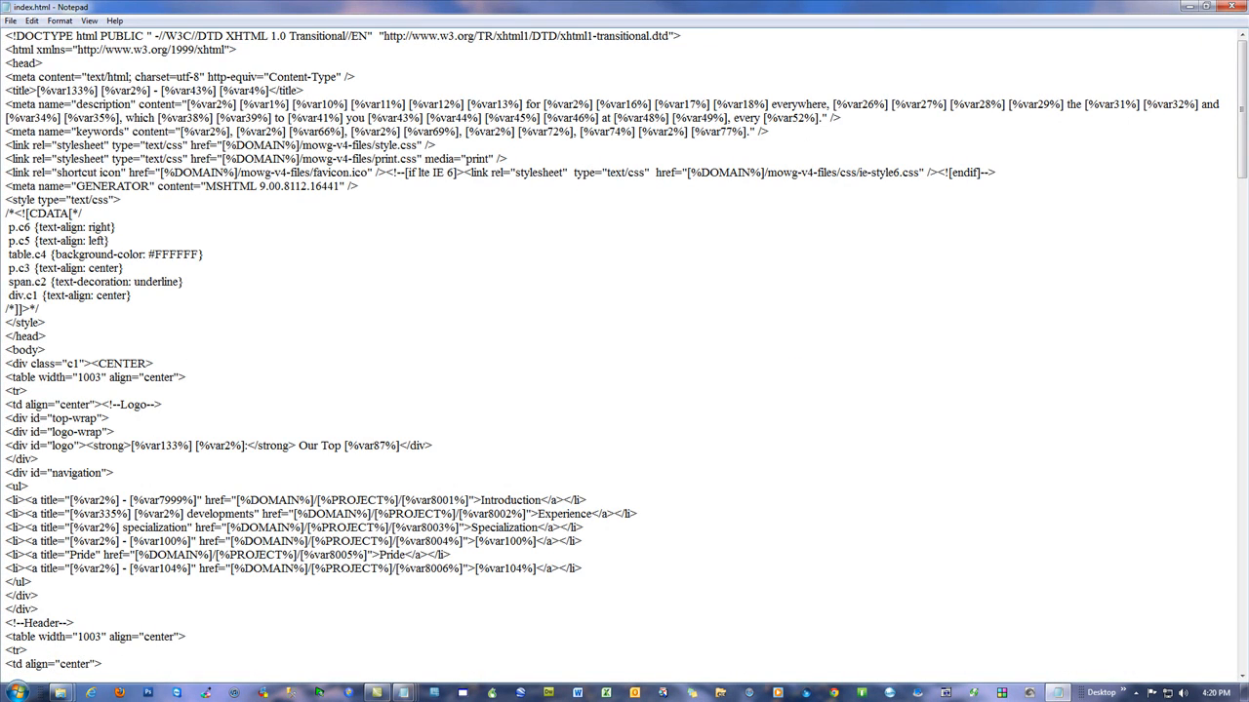
click(1237, 7)
click(616, 359)
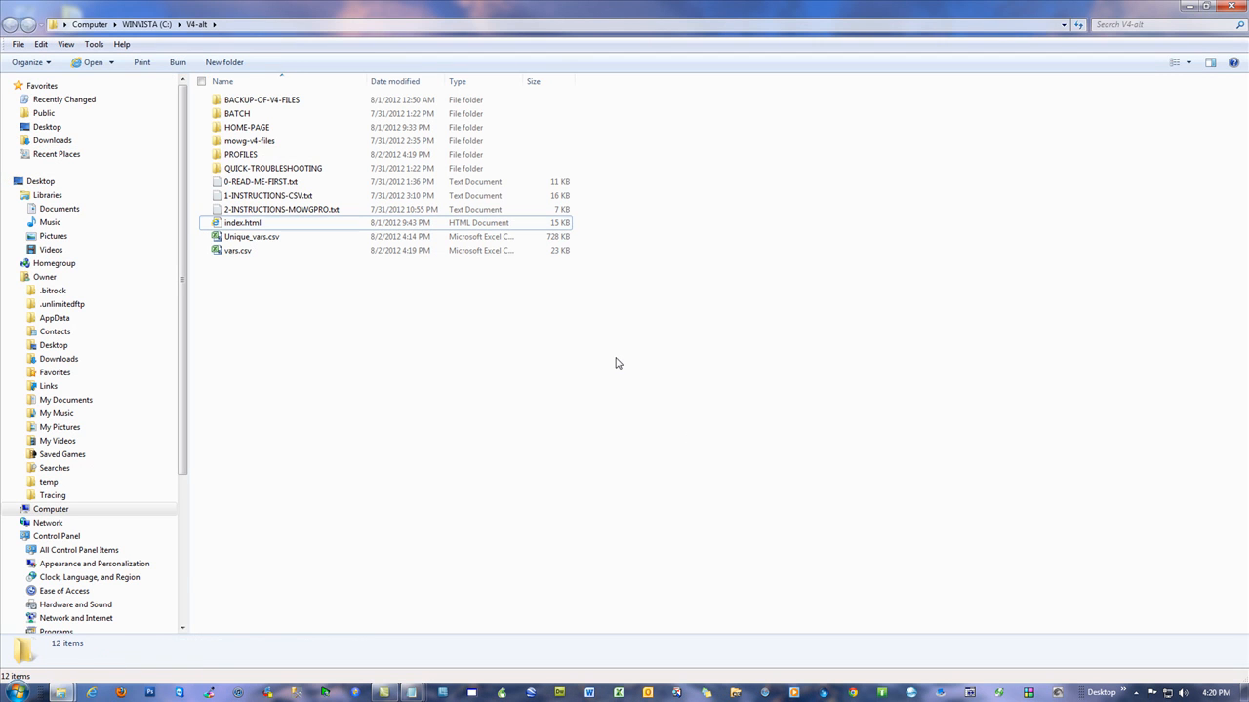
click(1231, 7)
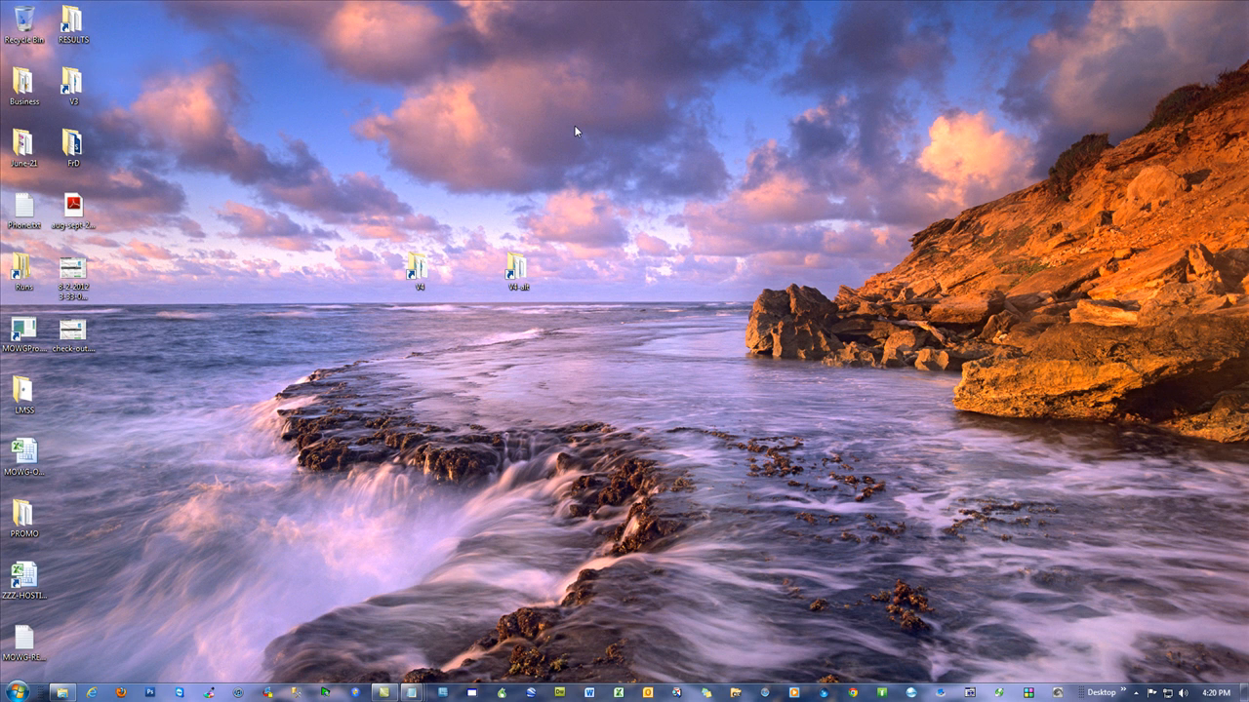
Switch to Internet Explorer, show the mowg-crew.com home page, and follow its MOWG Training Videos link
click(90, 692)
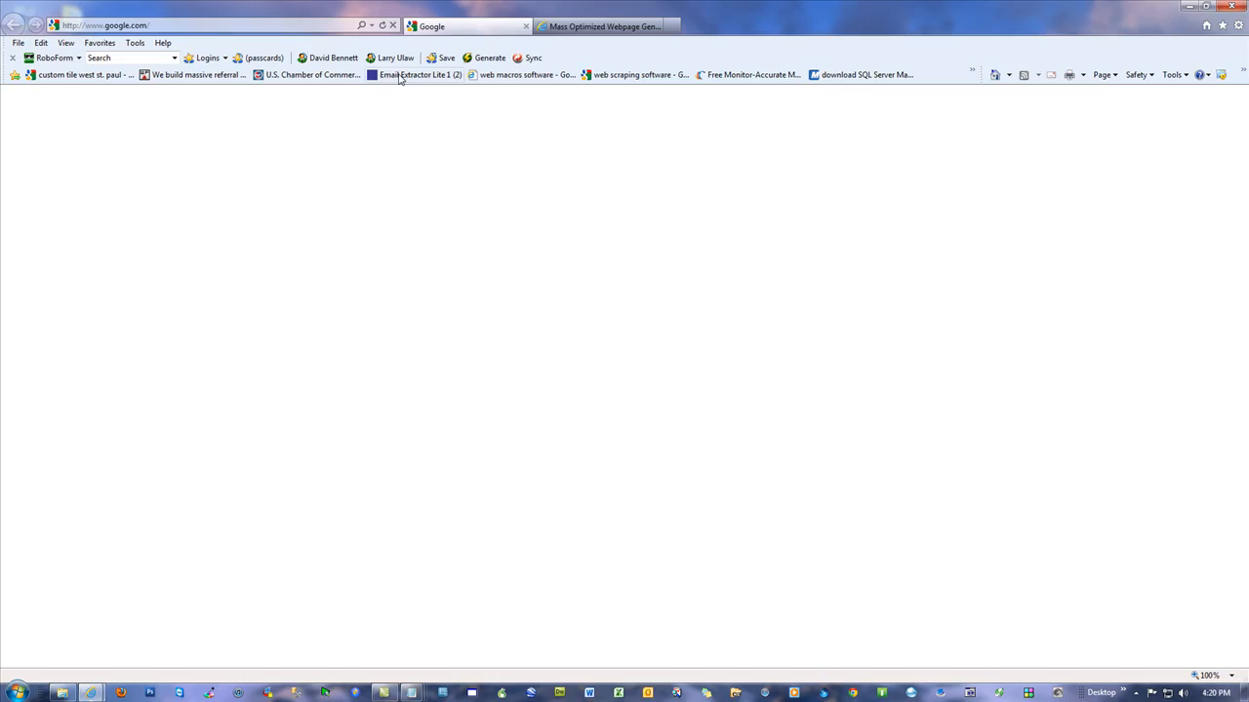
click(617, 28)
click(781, 420)
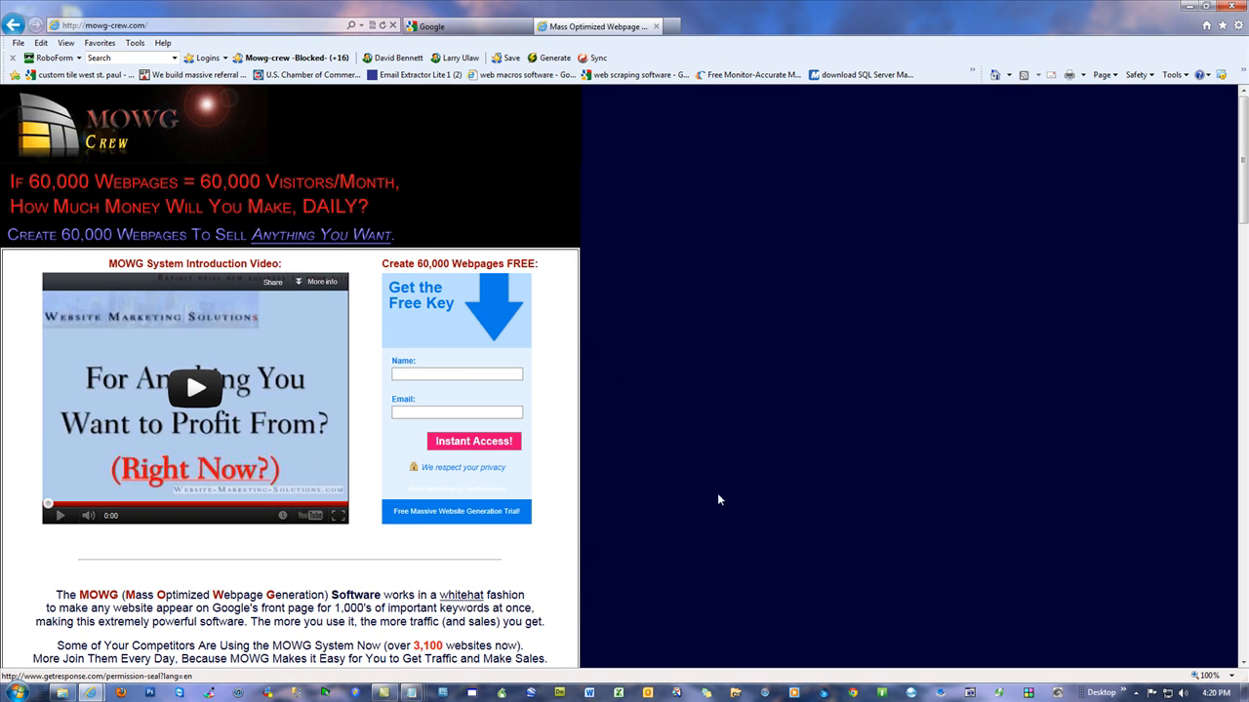
scroll(717, 499, down, 5)
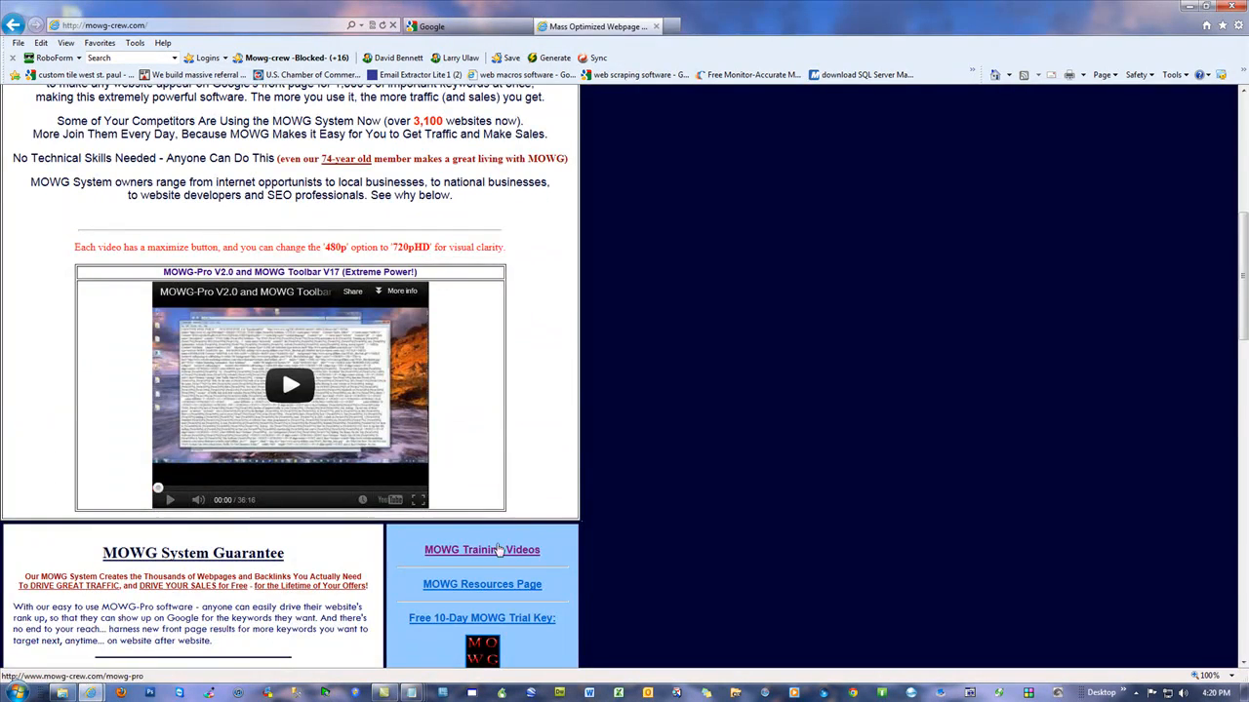
click(488, 549)
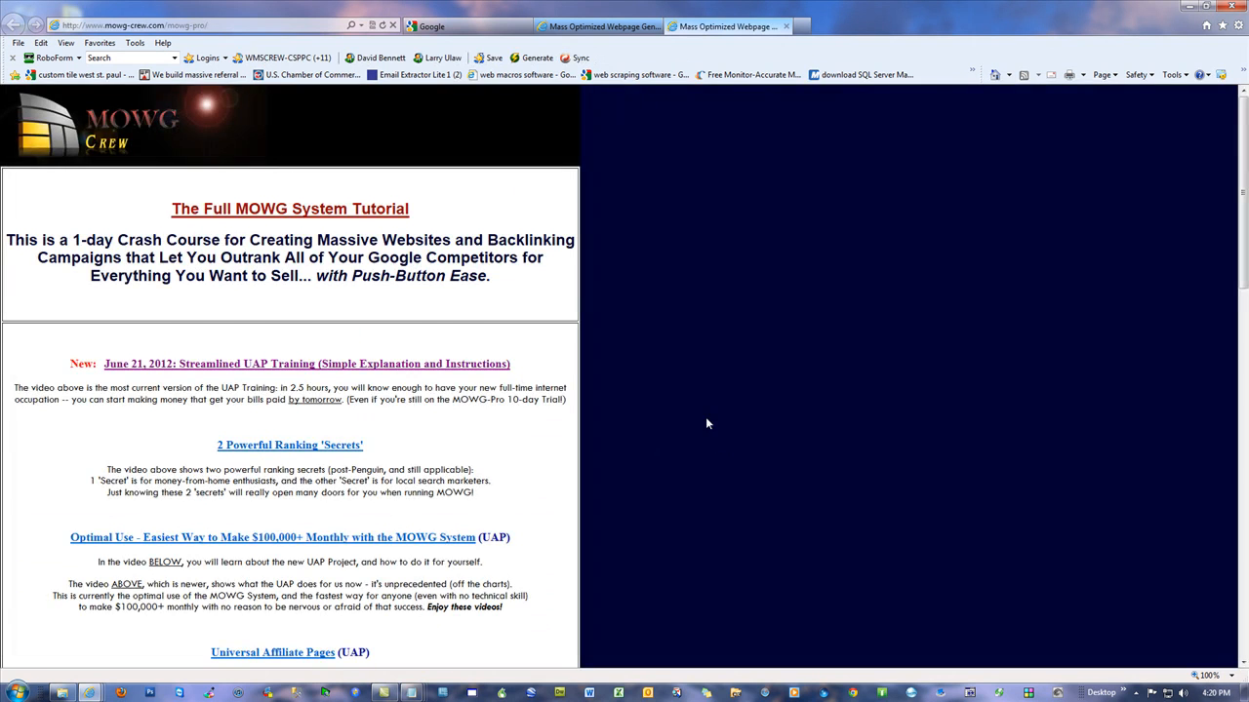
Highlight the "2 Powerful Ranking 'Secrets'" and "Optimal Use - Easiest Way to Make $100,000+ Monthly with the MOWG System (UAP)" titles on the tutorial page
scroll(705, 417, down, 3)
drag(385, 186, 299, 188)
drag(537, 279, 65, 278)
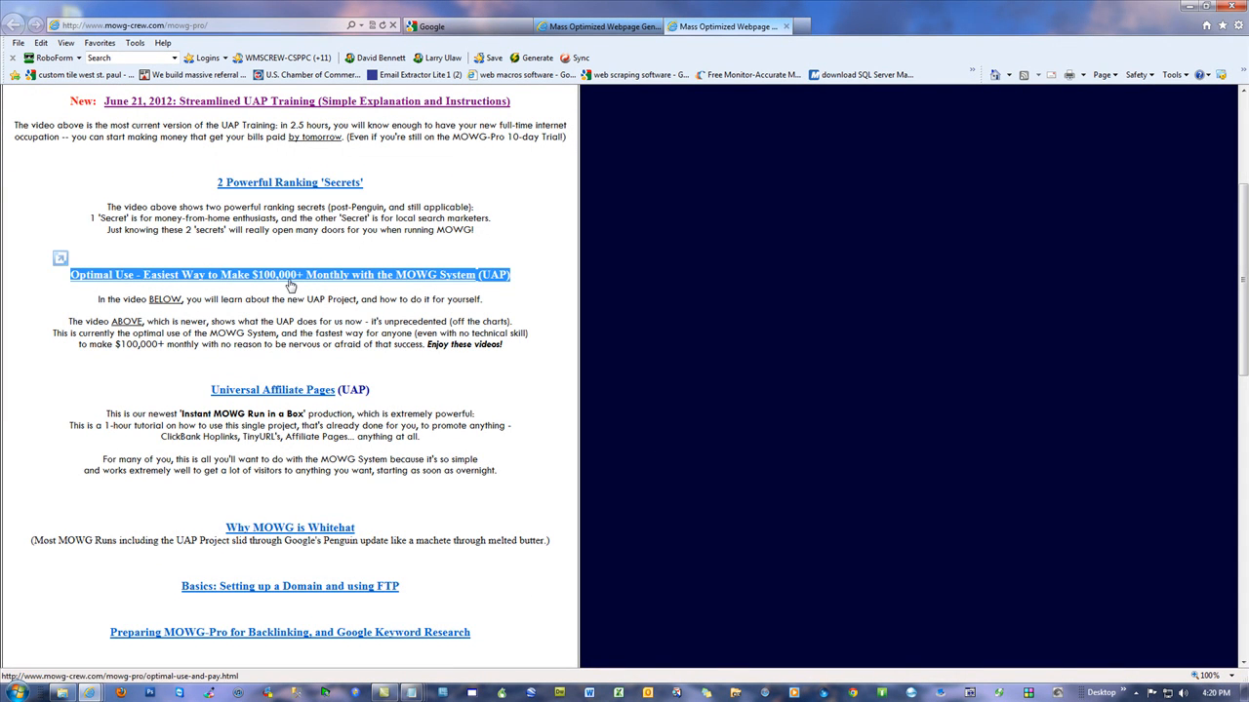
Highlight the "Universal Affiliate Pages (UAP)" and "Why MOWG is Whitehat" titles on the tutorial page
drag(399, 390, 209, 392)
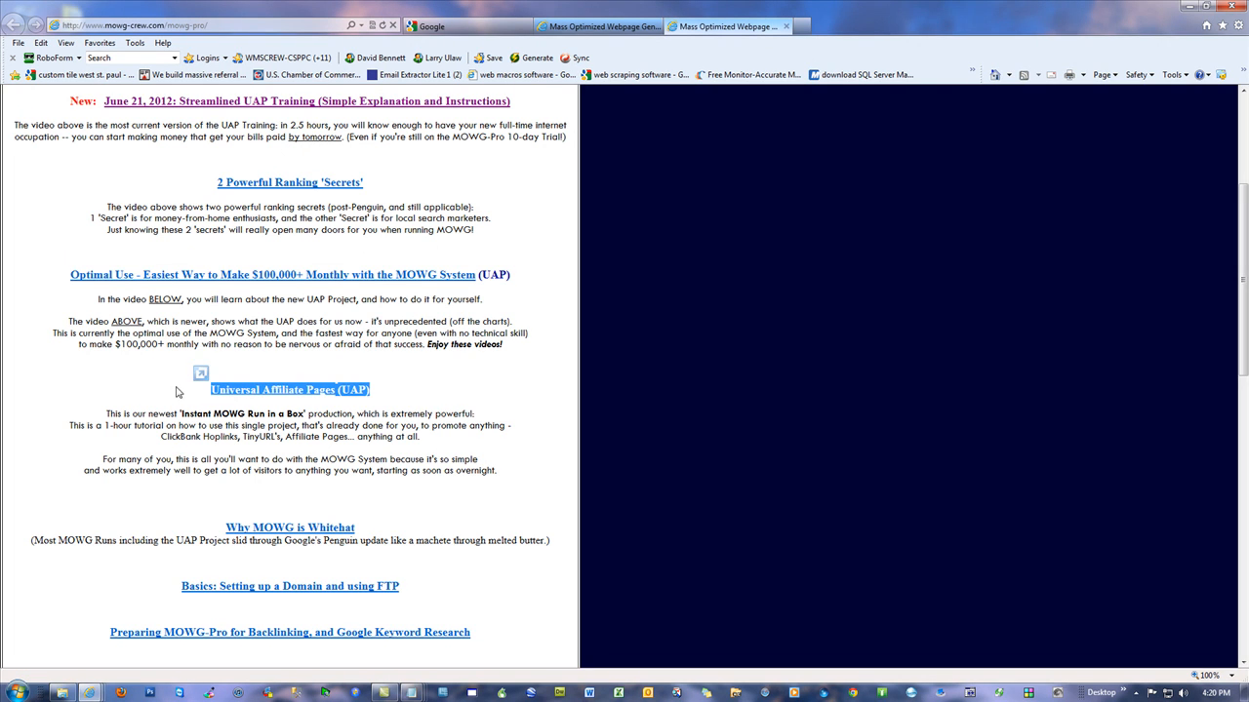
click(400, 408)
drag(383, 537, 210, 528)
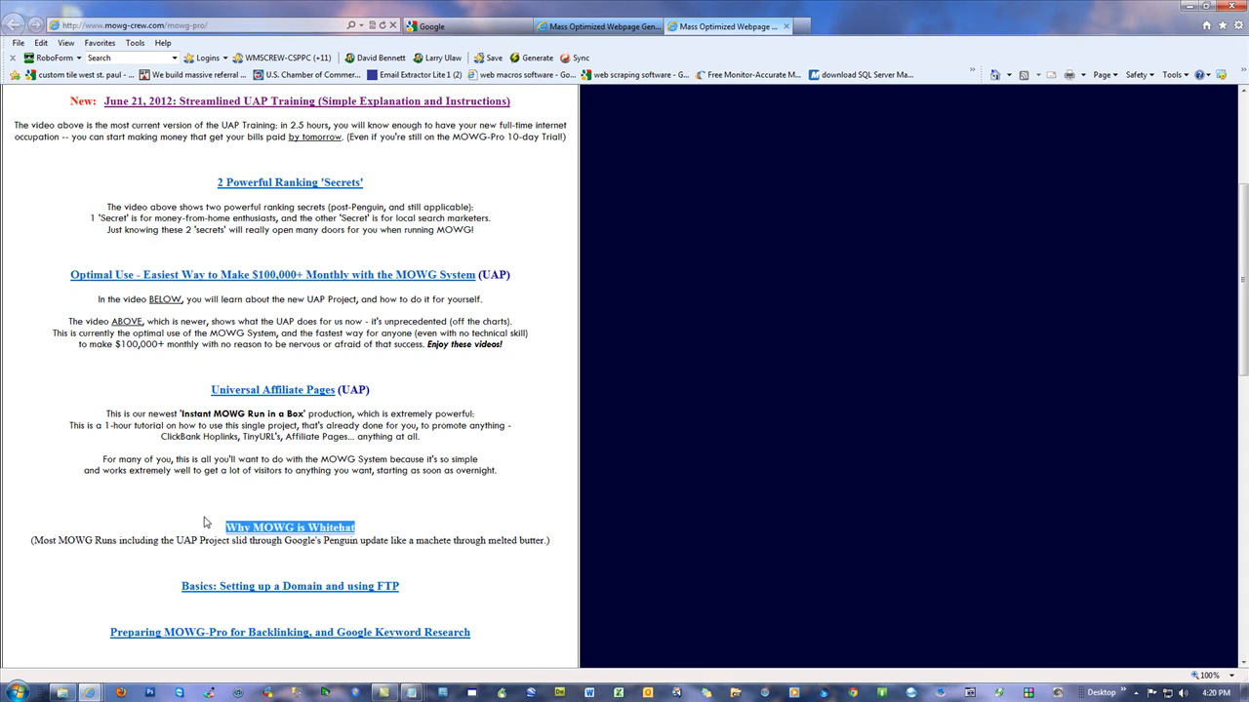
Open the "Basics: Setting up a Domain and using FTP" page, highlight its four video titles, and return to the tutorial list
scroll(473, 448, down, 3)
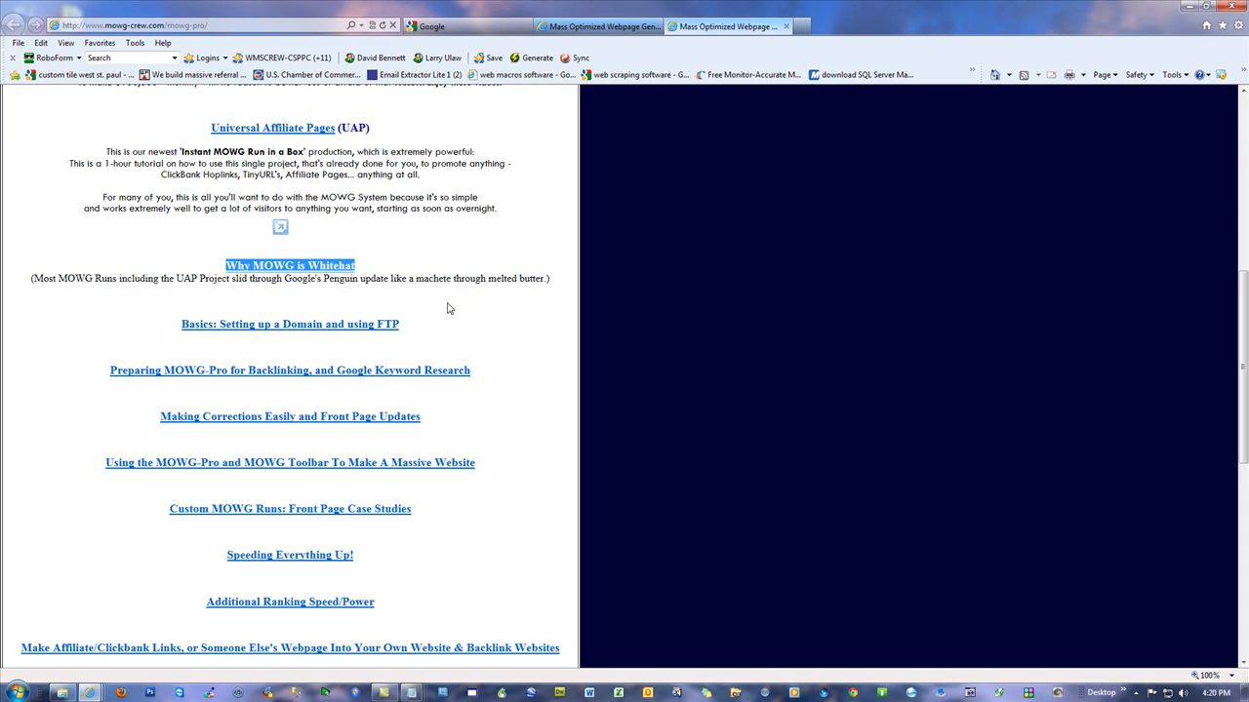
drag(444, 321, 185, 328)
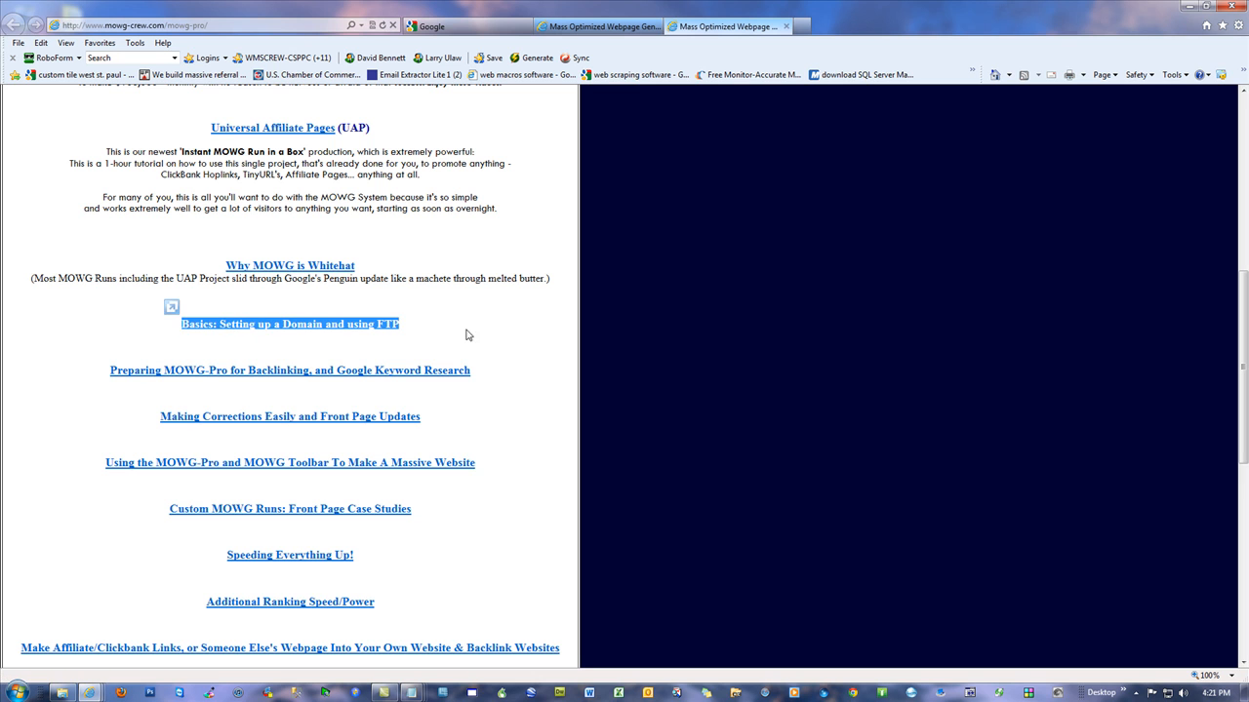
click(293, 328)
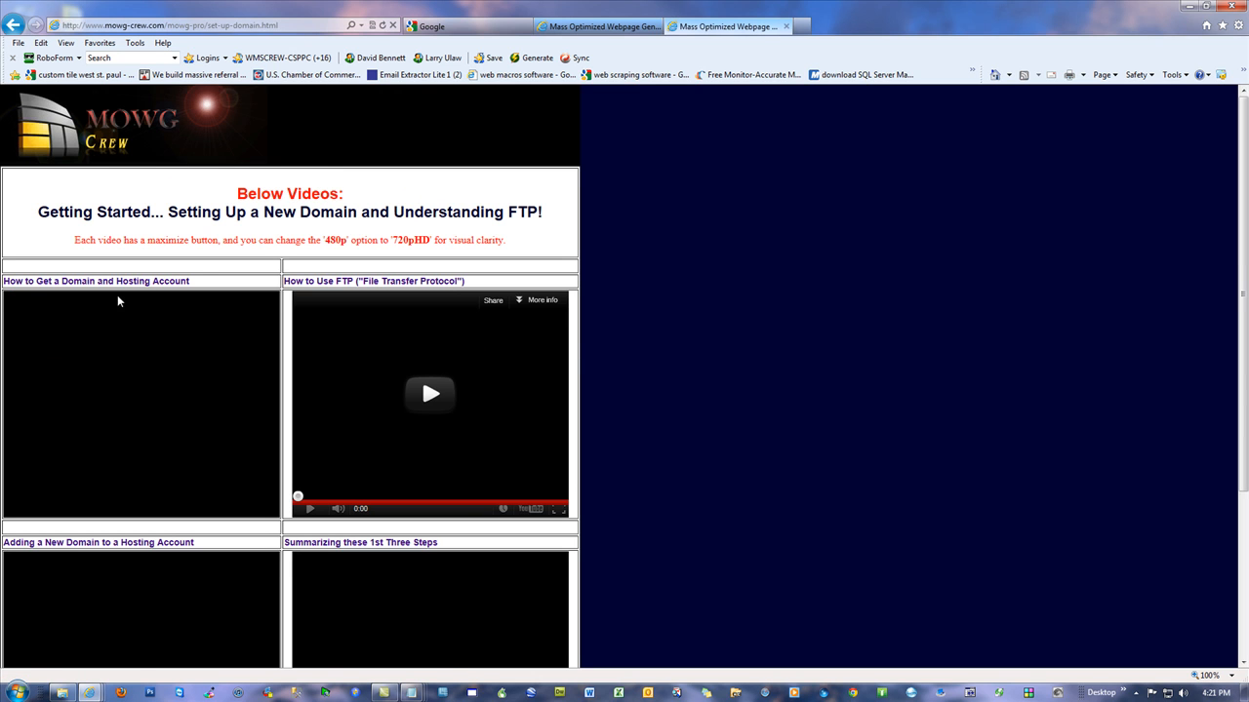
drag(191, 281, 61, 281)
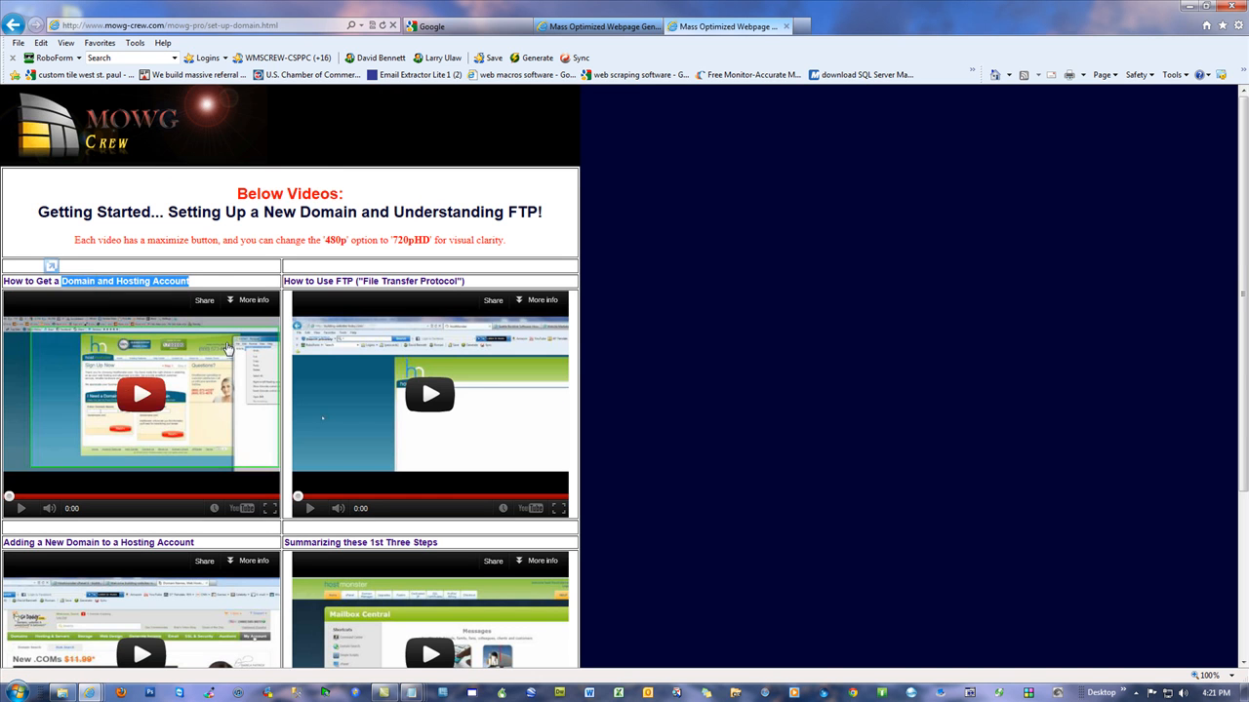
drag(454, 281, 237, 284)
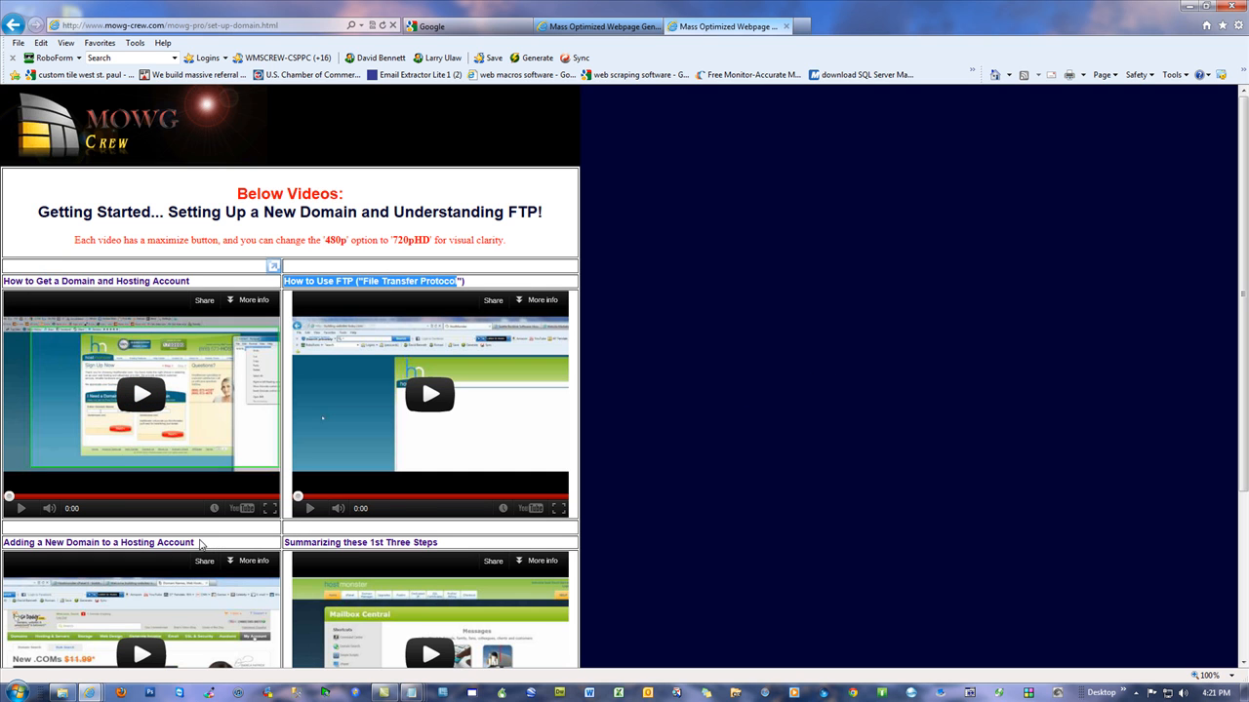
drag(202, 544, 146, 544)
drag(445, 547, 284, 543)
click(689, 493)
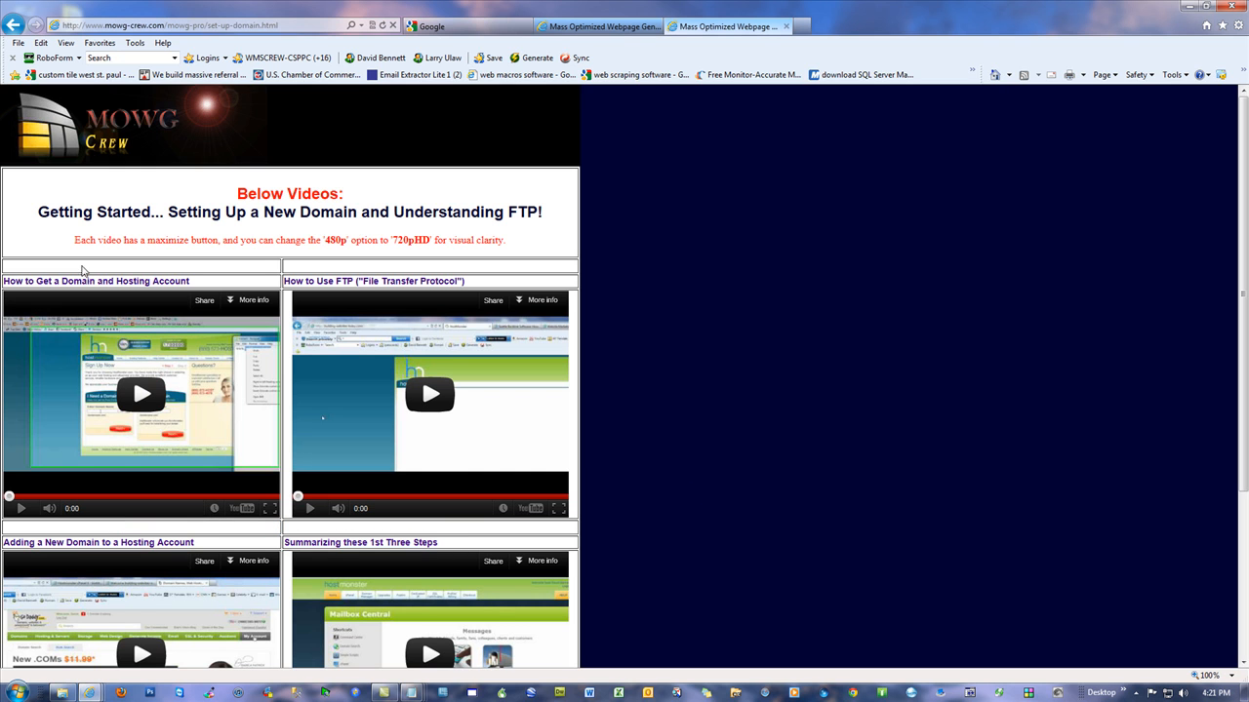
drag(204, 284, 4, 283)
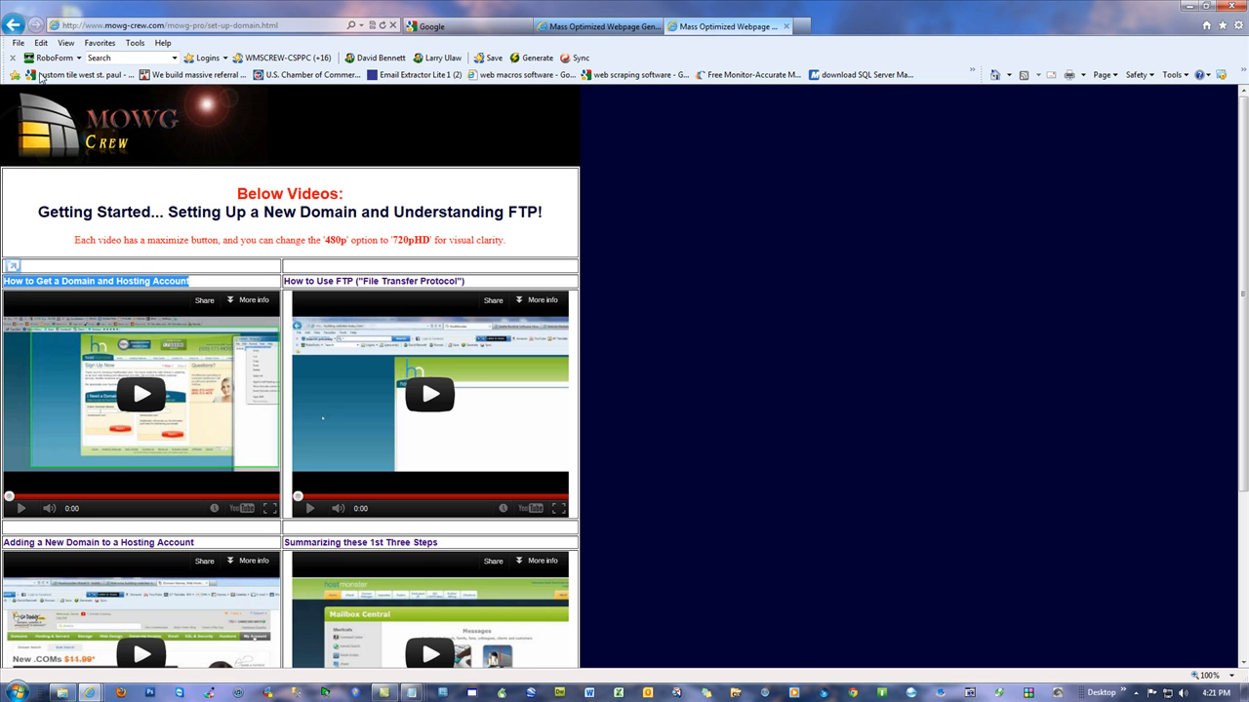
click(11, 27)
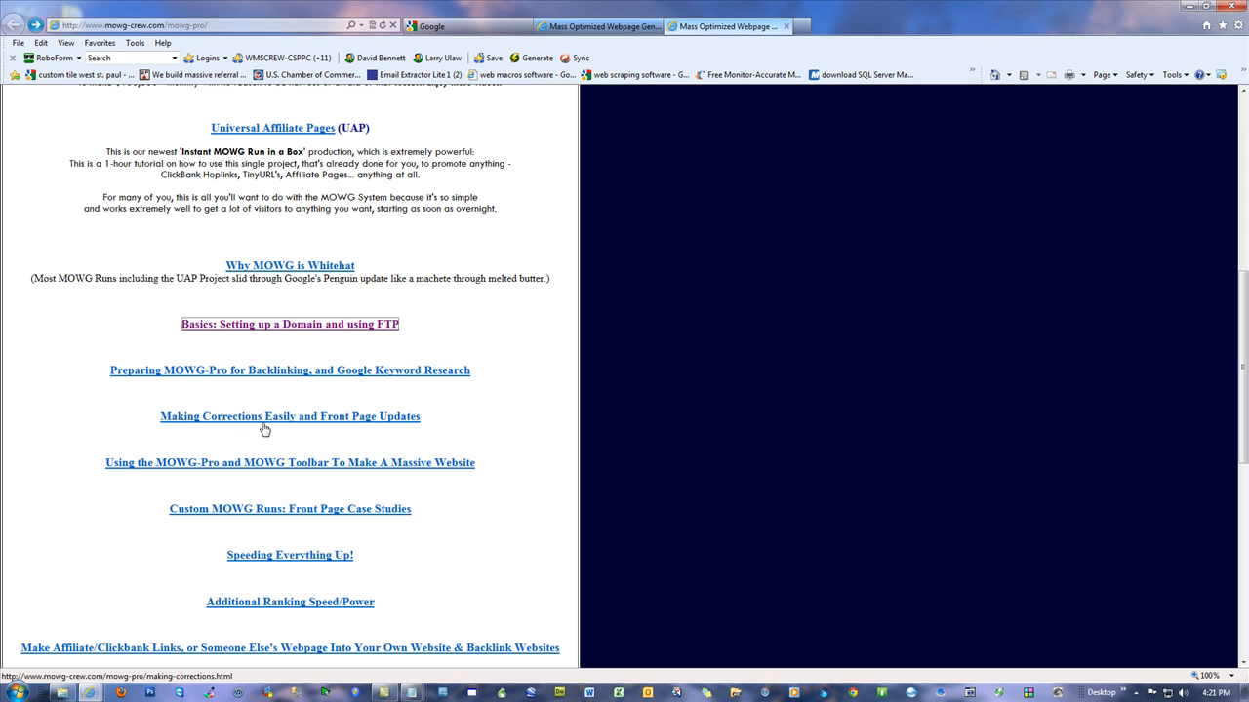
Open the Search And Replace utility and enable Include All Subdirectories and All Files
click(675, 692)
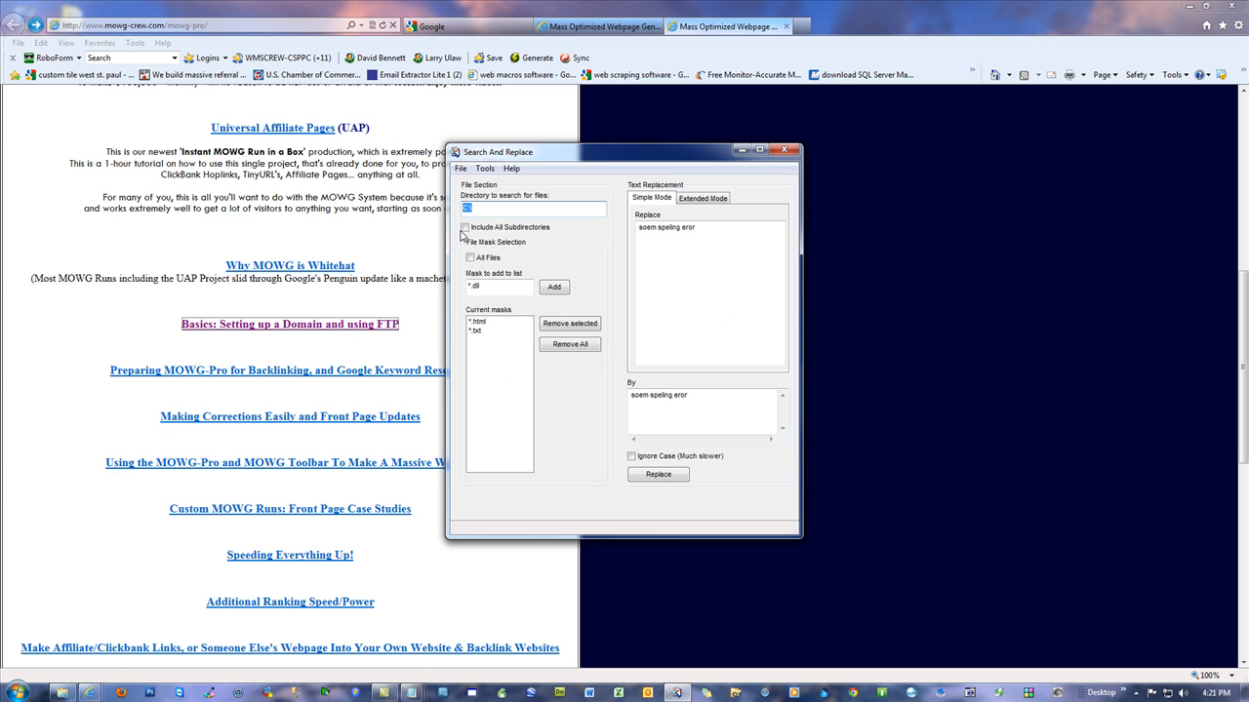
click(466, 228)
click(470, 256)
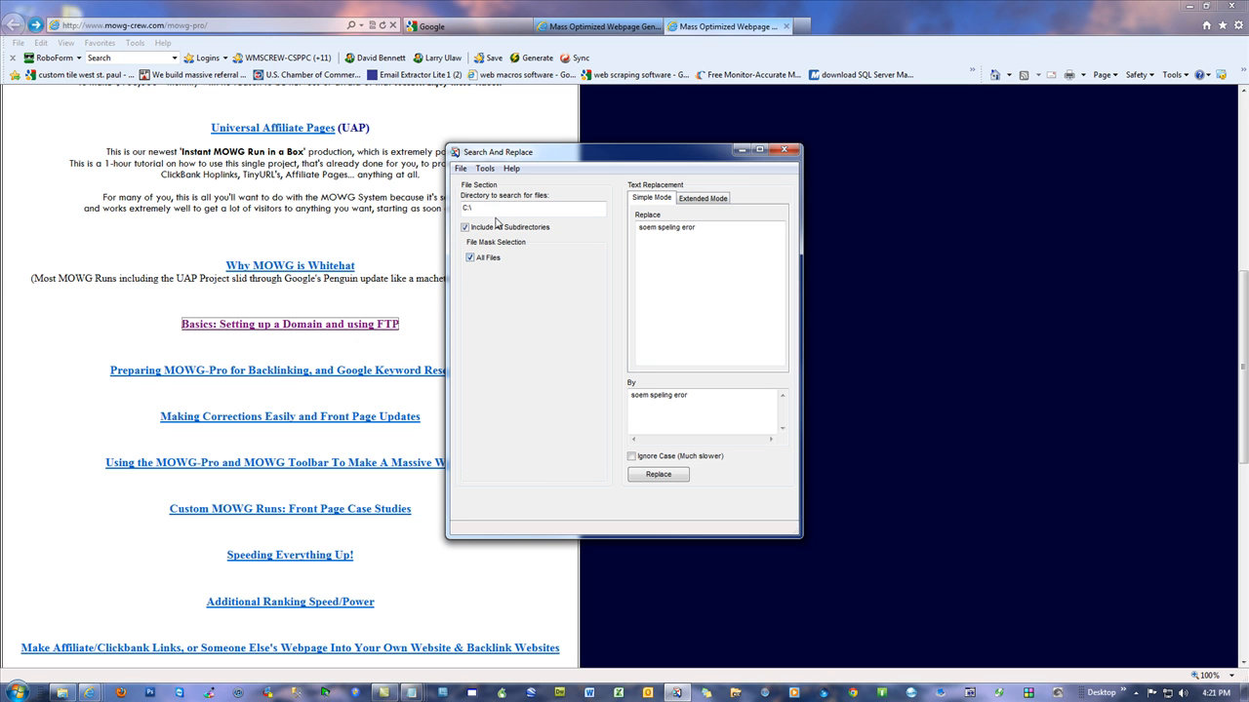
Point out the search directory, the text to replace and its replacement text, and close the Search And Replace utility
drag(490, 209, 408, 209)
triple_click(711, 238)
drag(713, 400, 529, 399)
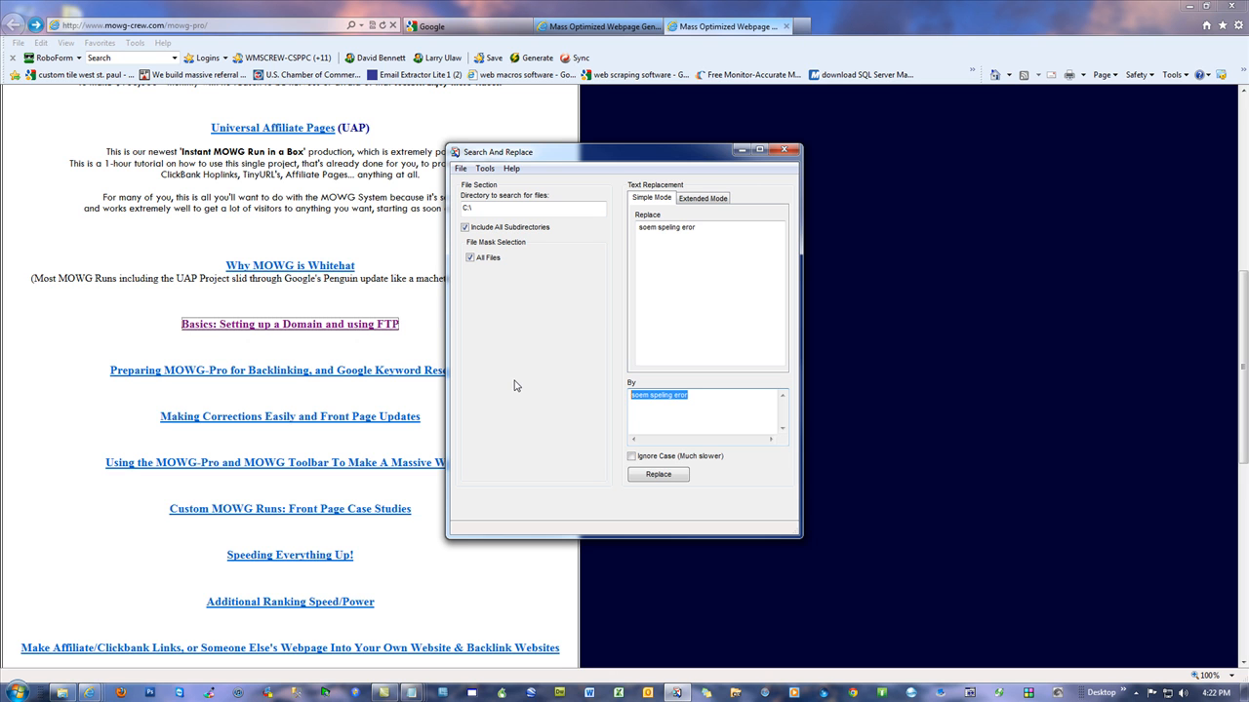
click(785, 151)
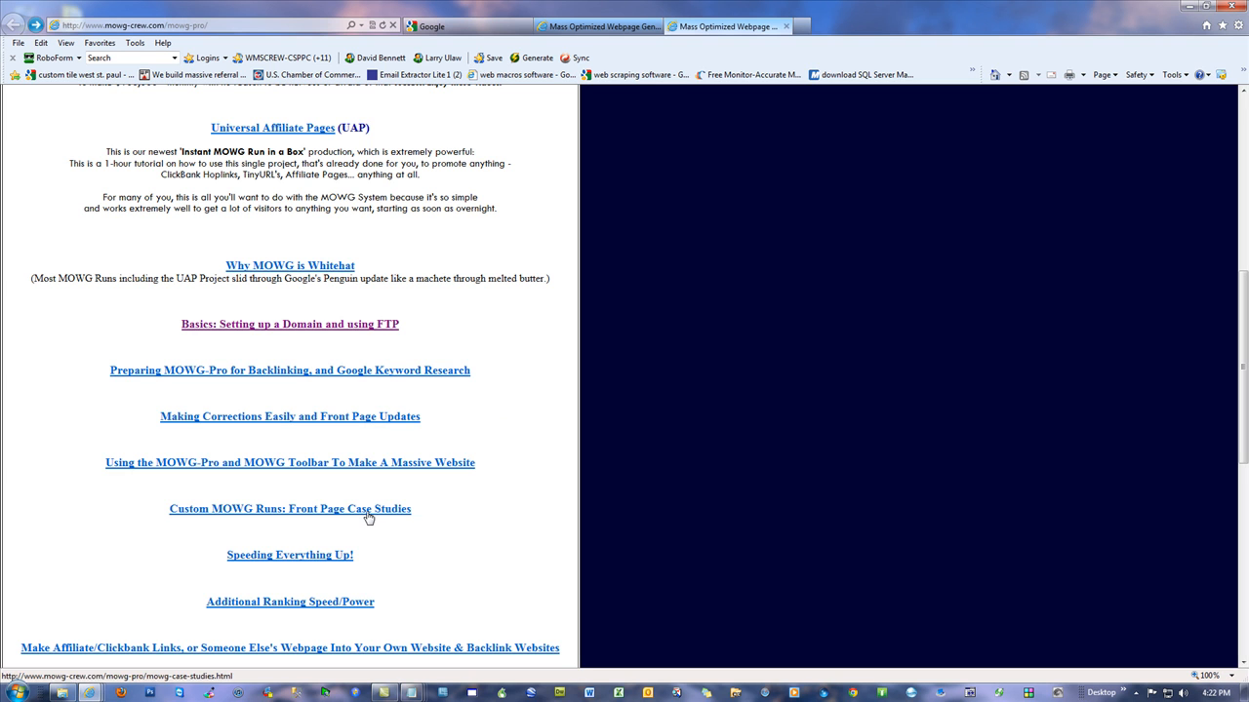
Highlight the "Custom MOWG Runs: Front Page Case Studies", "Speeding Everything Up!" and "Additional Ranking Speed/Power" titles
drag(432, 518, 111, 501)
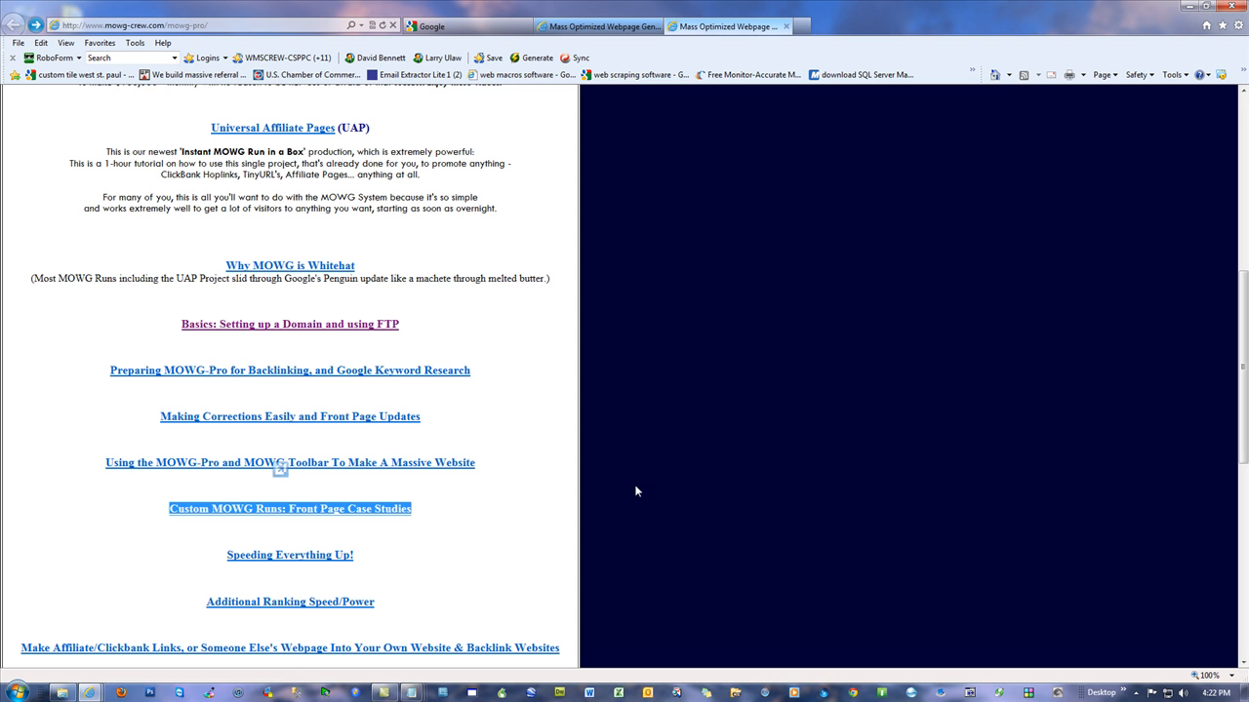
drag(388, 570, 146, 570)
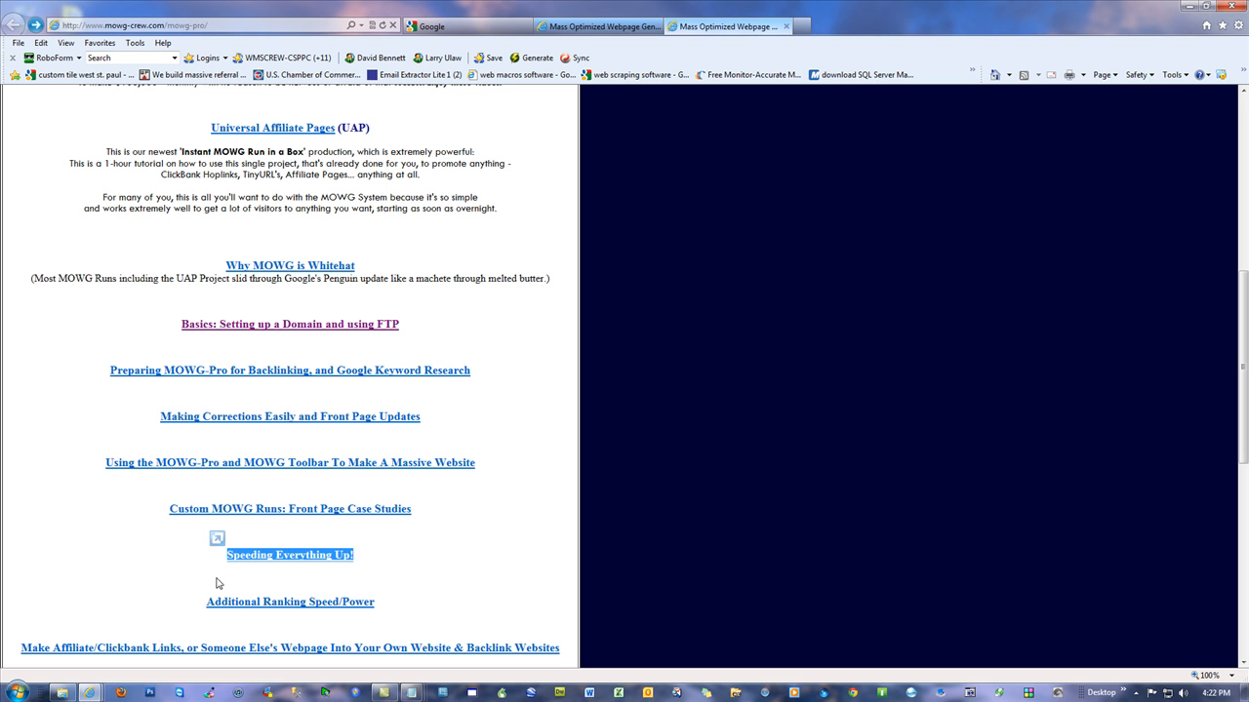
drag(388, 607, 75, 593)
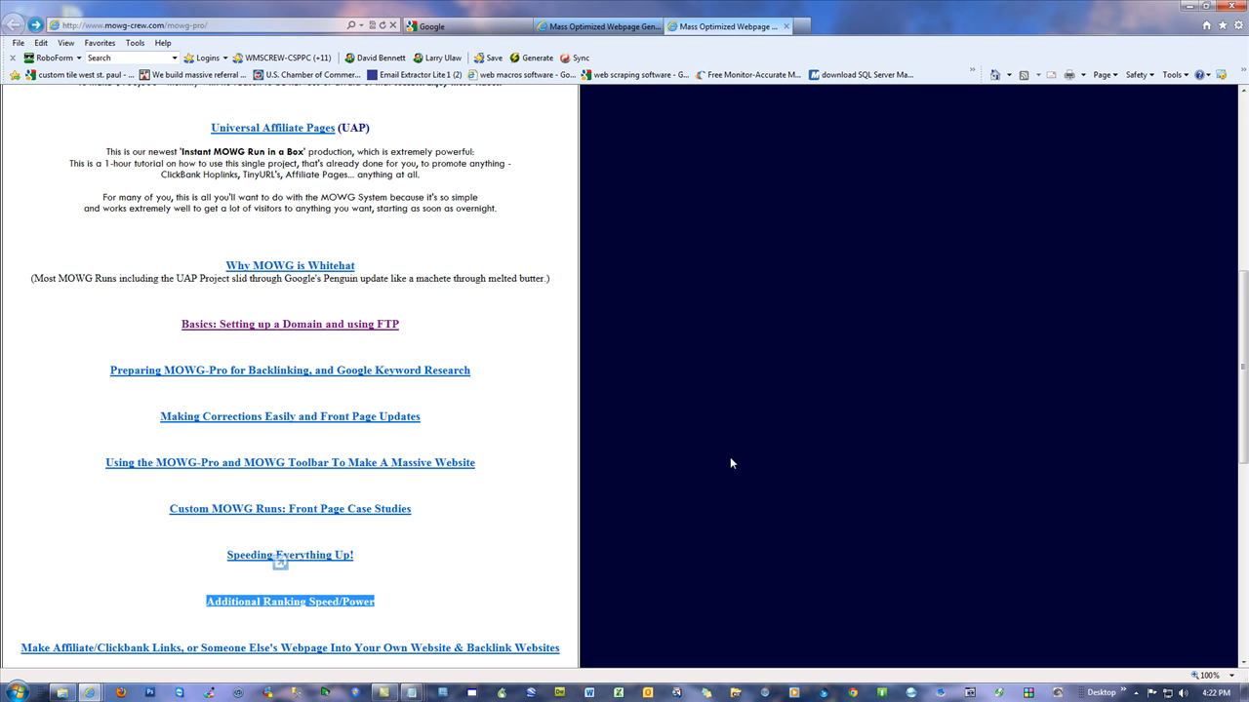
Switch to the mowg-crew.com home page, show its introduction video and free key form, and minimize the browser to the desktop
scroll(729, 463, up, 3)
scroll(726, 459, up, 3)
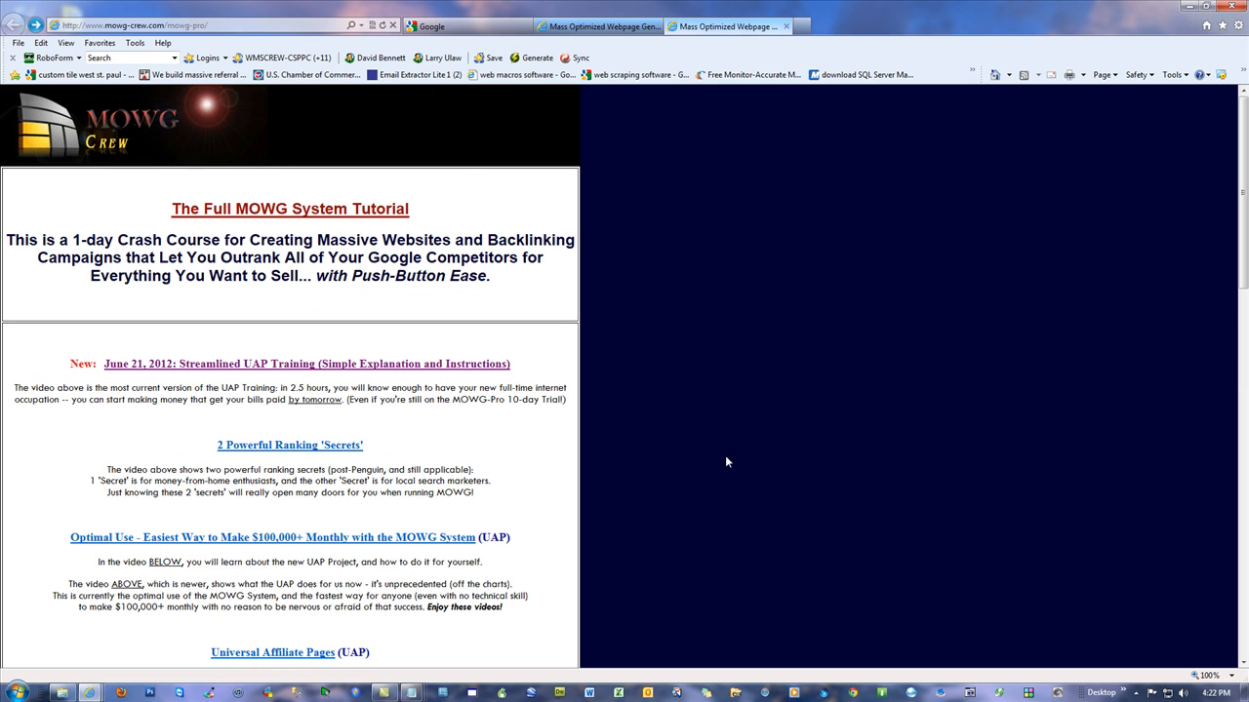
click(613, 34)
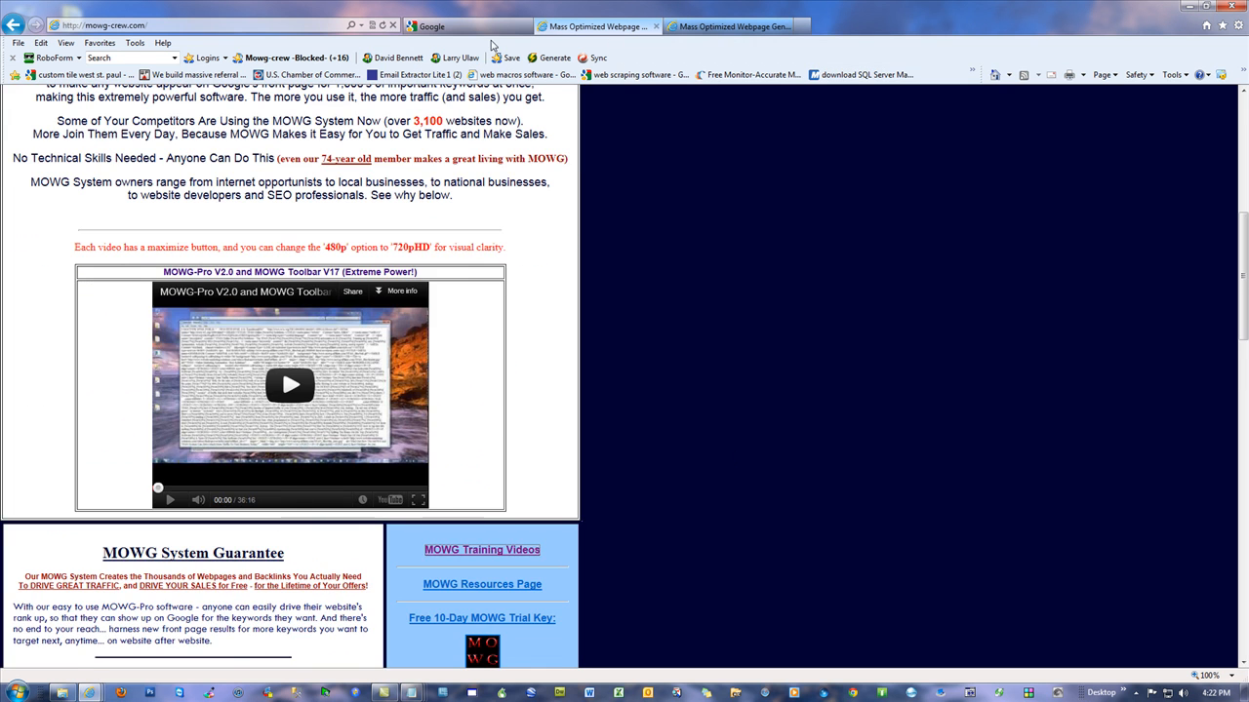
scroll(686, 448, up, 6)
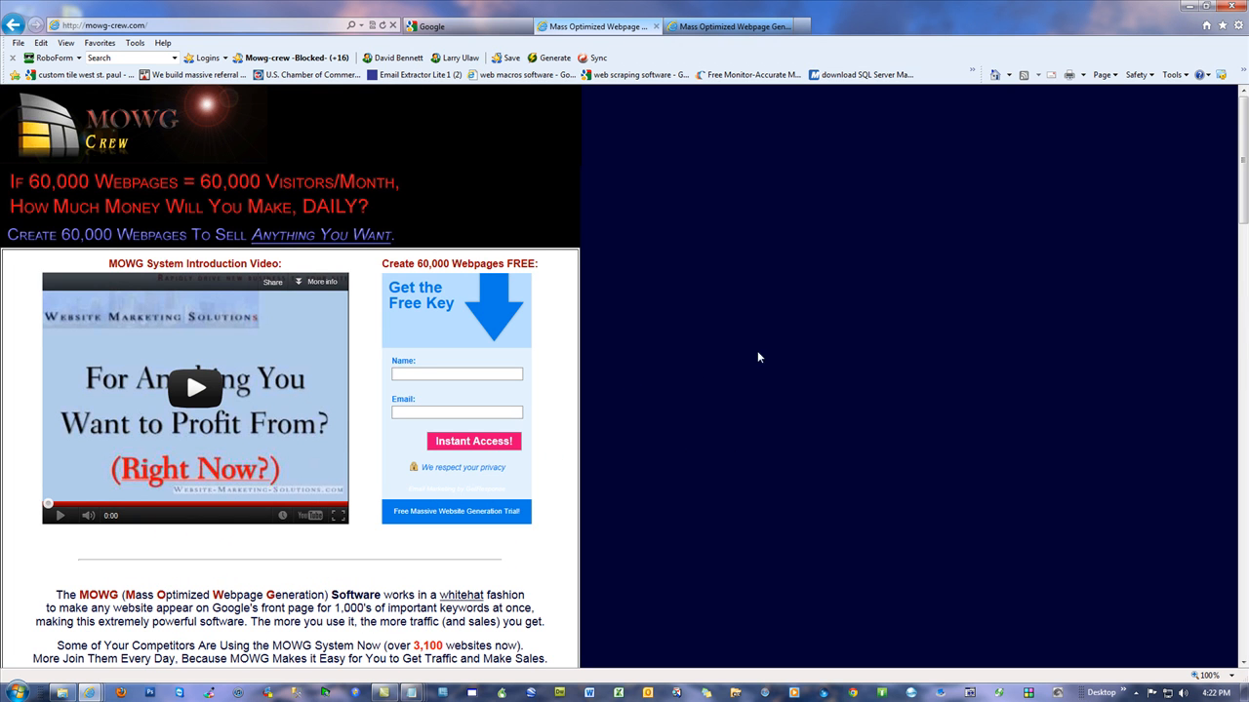
click(1192, 7)
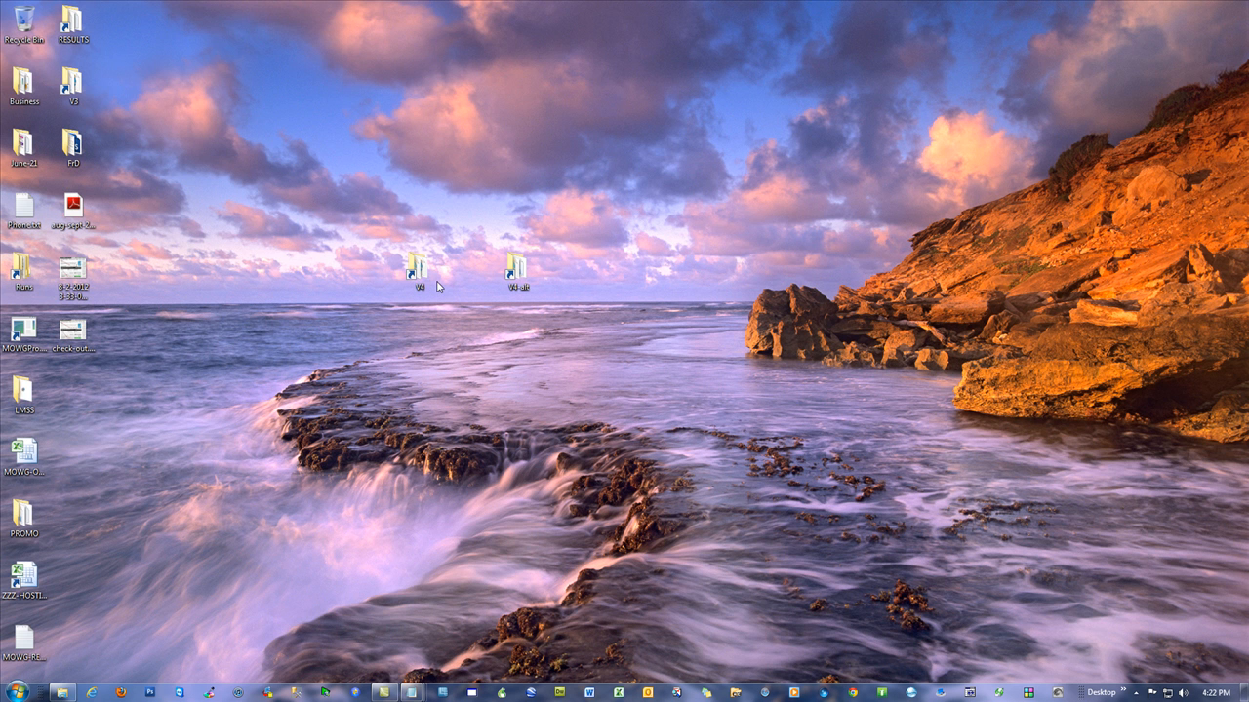